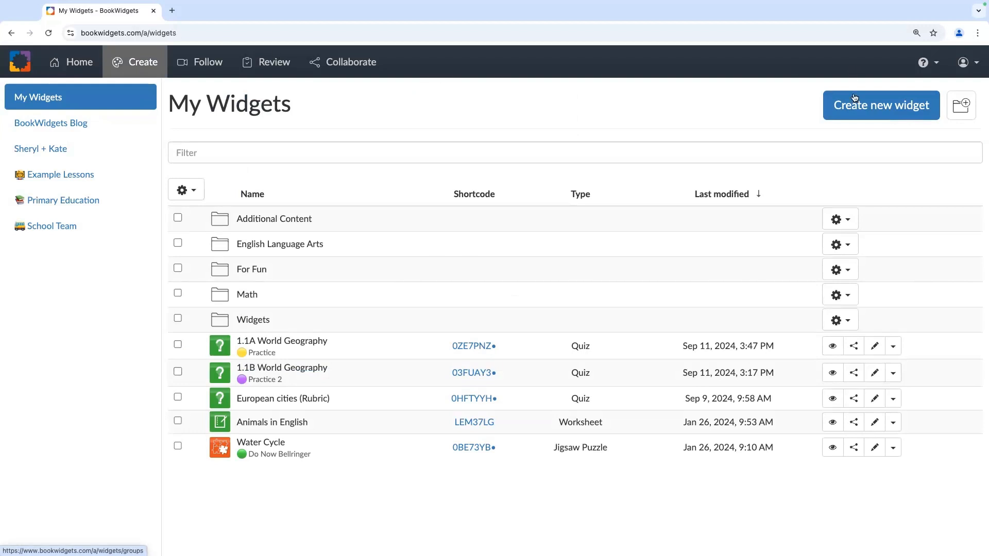
# Step: Add a My Widgets folder titled with a unicorn emoji plus 'WebQuest', then open it
pyautogui.click(965, 110)
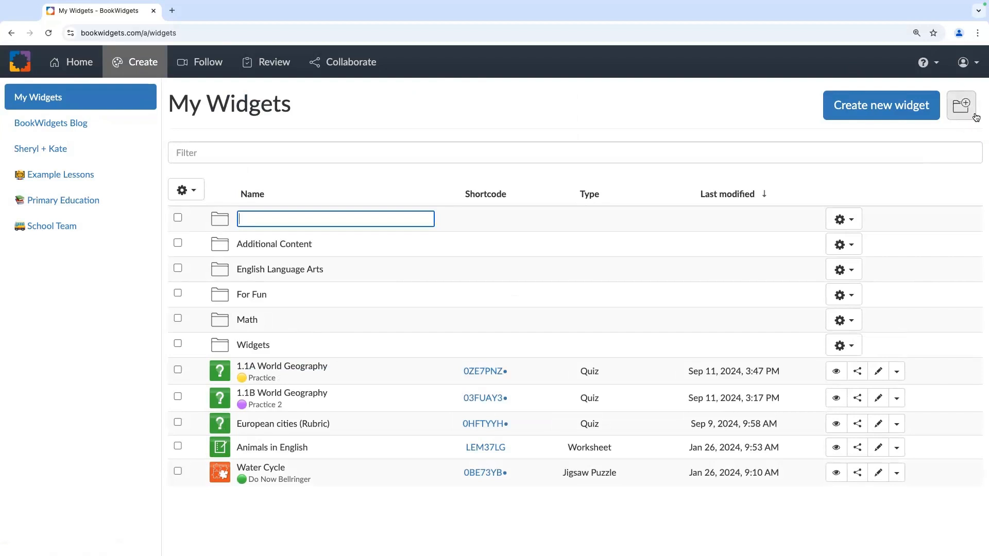
pyautogui.rightClick(293, 219)
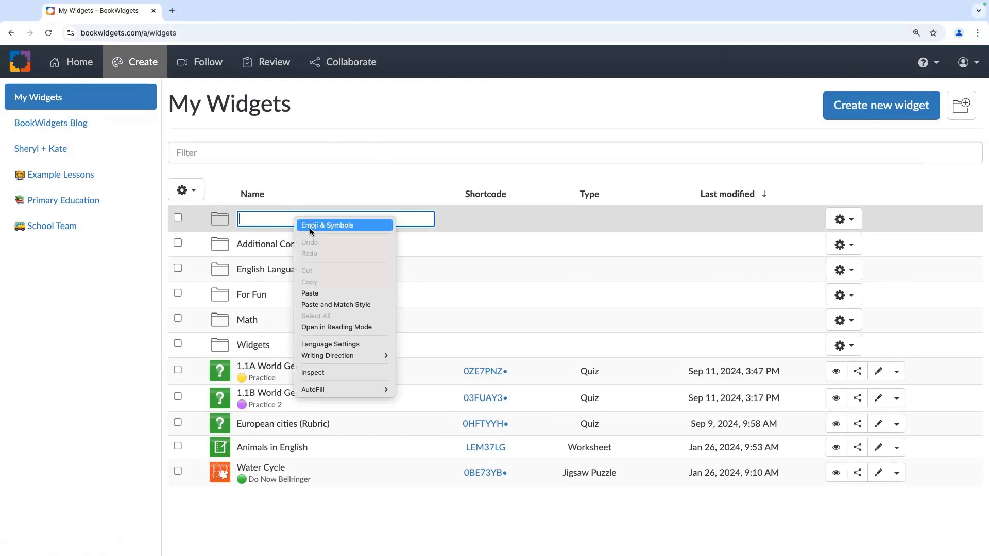
pyautogui.click(310, 225)
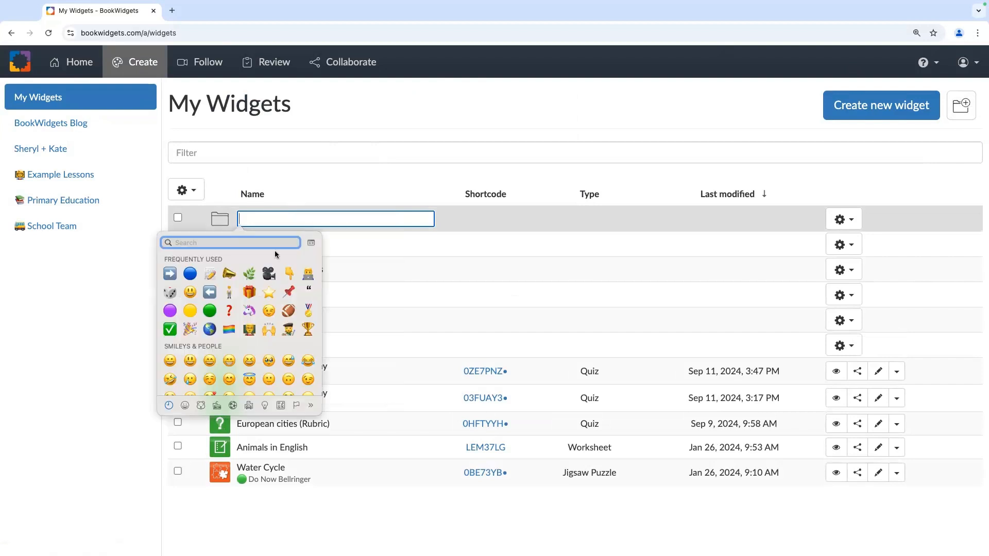
pyautogui.click(246, 315)
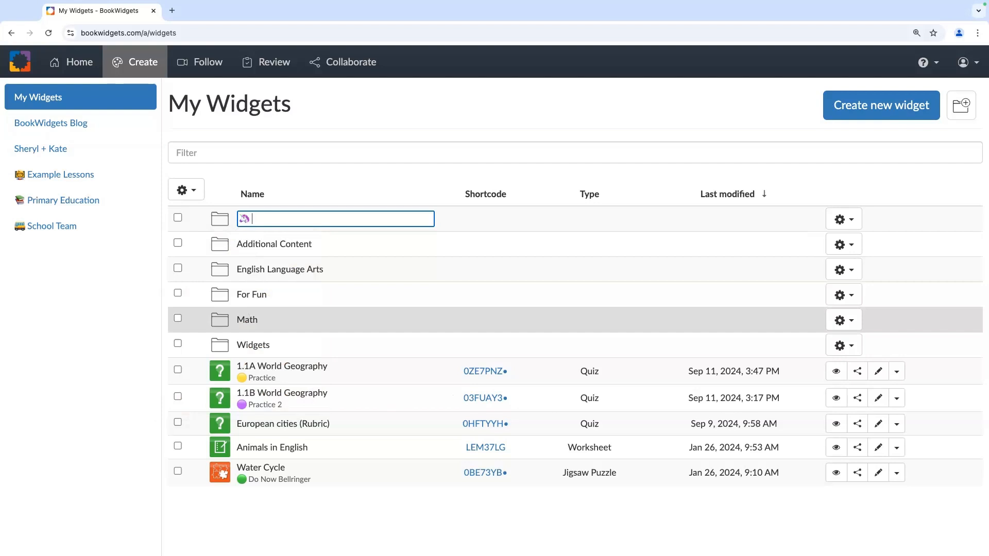
pyautogui.write('WebQuest')
pyautogui.press('Return')
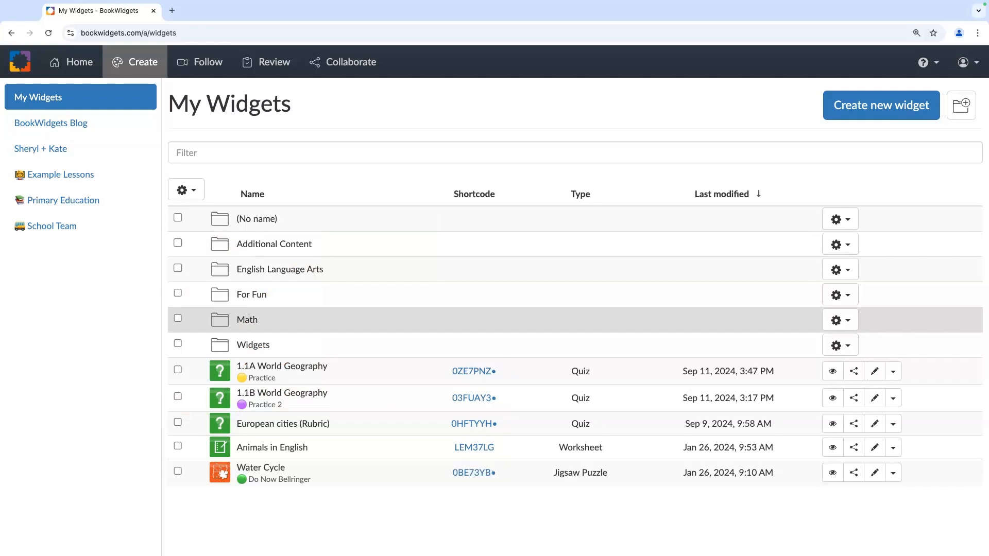
pyautogui.click(308, 227)
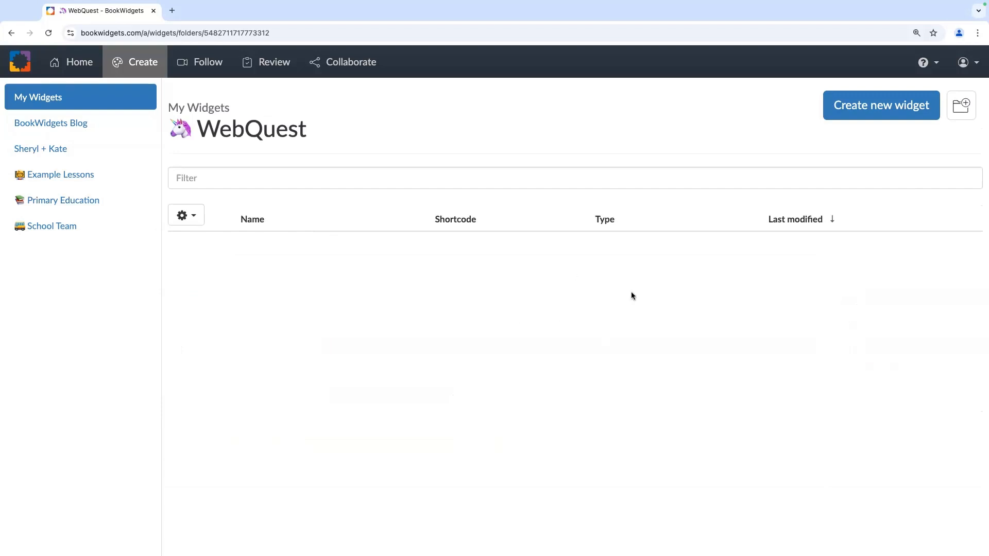
# Step: Create an unnamed WebQuest-type widget here, then close its editor back to the folder
pyautogui.click(847, 117)
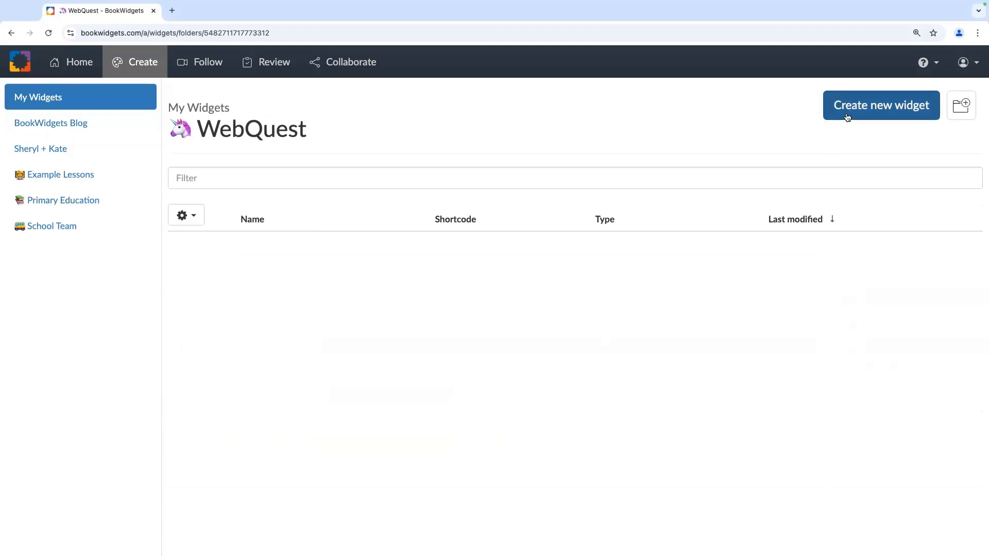
pyautogui.click(847, 117)
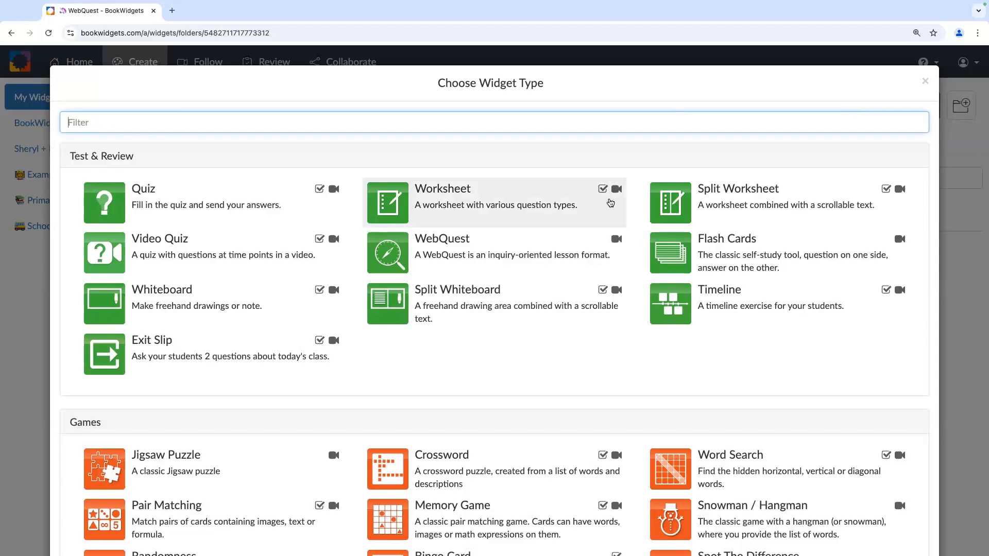
pyautogui.click(541, 257)
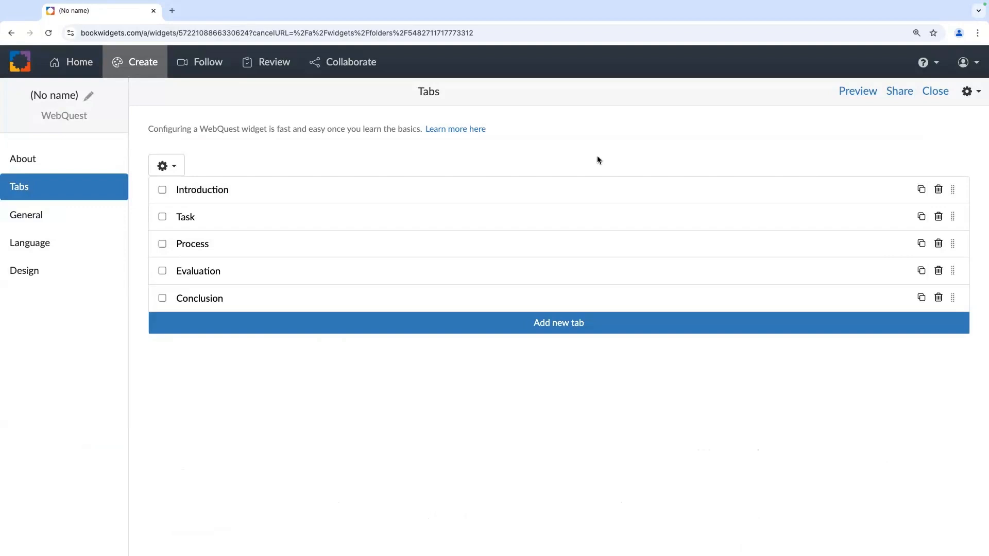
pyautogui.click(938, 94)
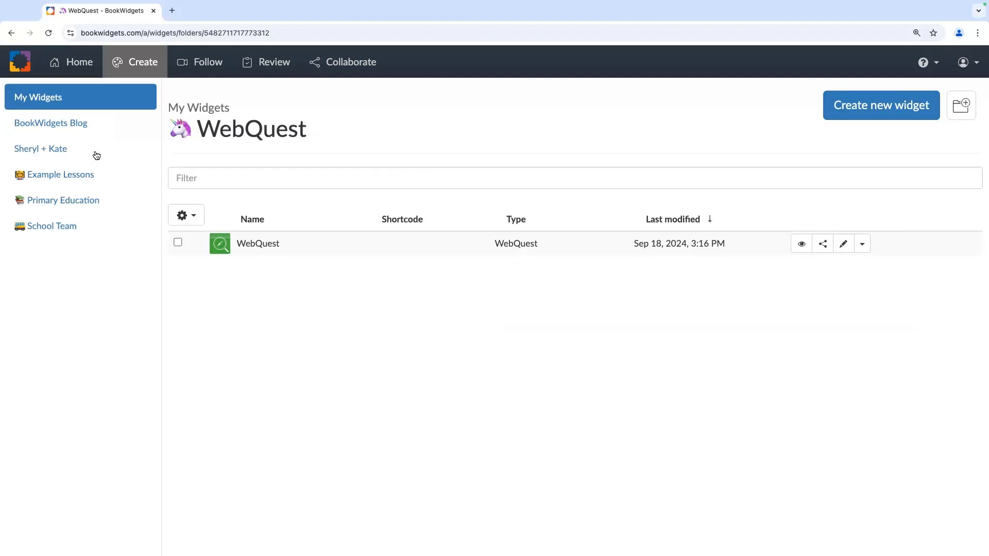
# Step: Filter the BookWidgets Blog library by 'math' and scroll down to the Math Puns flash cards
pyautogui.click(68, 133)
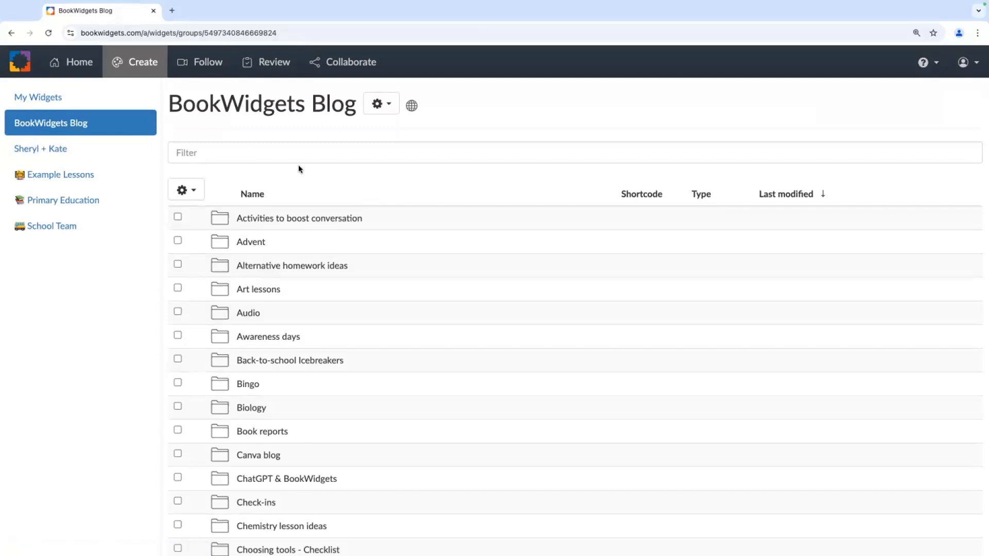
pyautogui.click(320, 158)
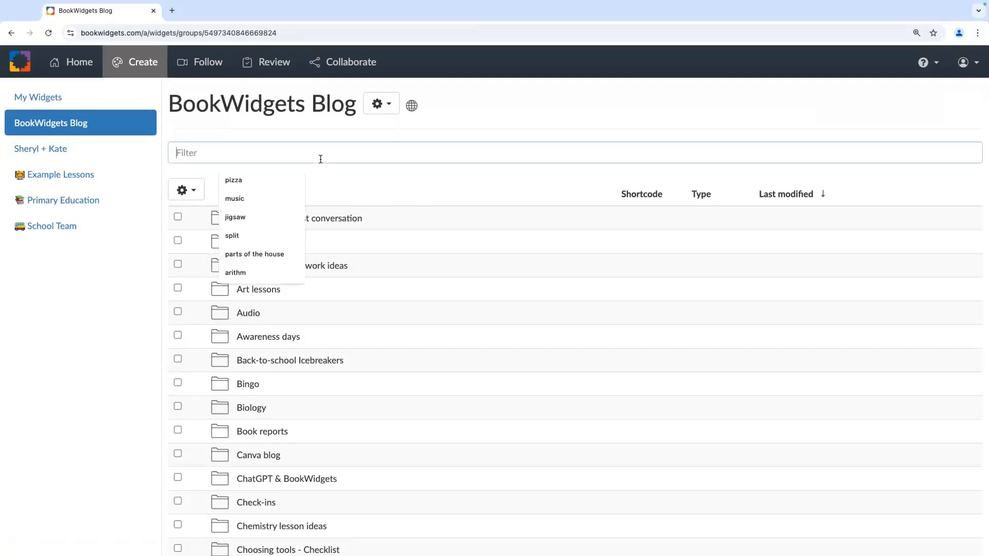
pyautogui.write('math')
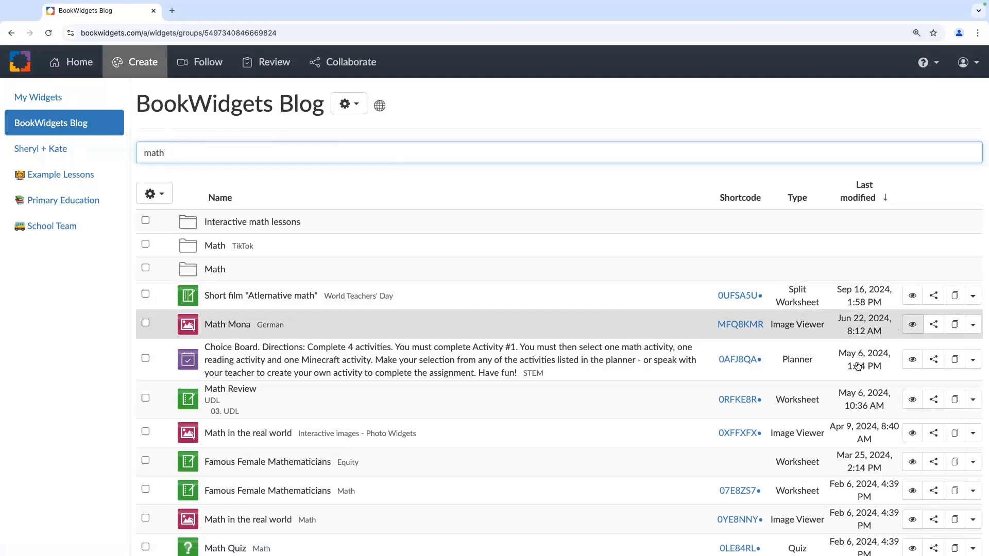
pyautogui.scroll(-2, 857, 363)
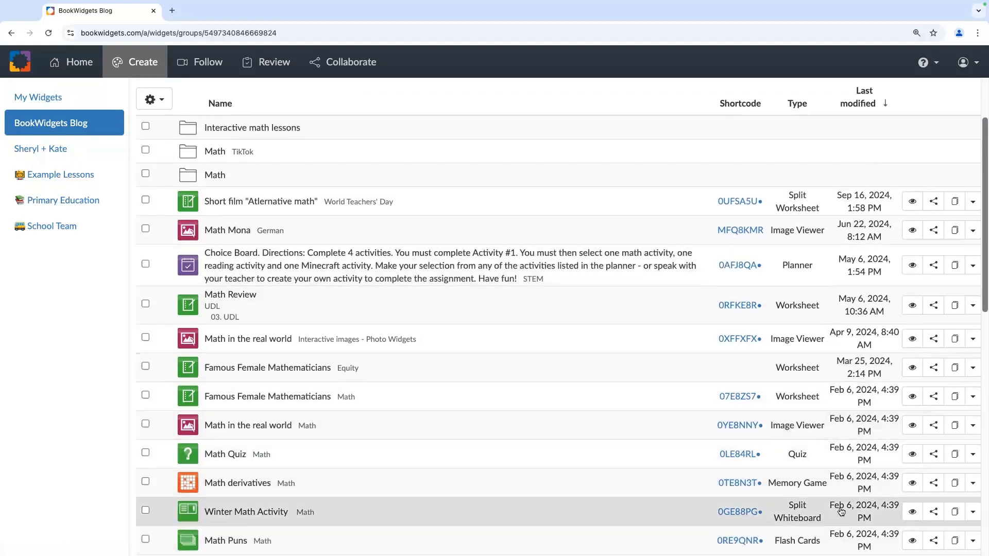
pyautogui.scroll(-3, 841, 511)
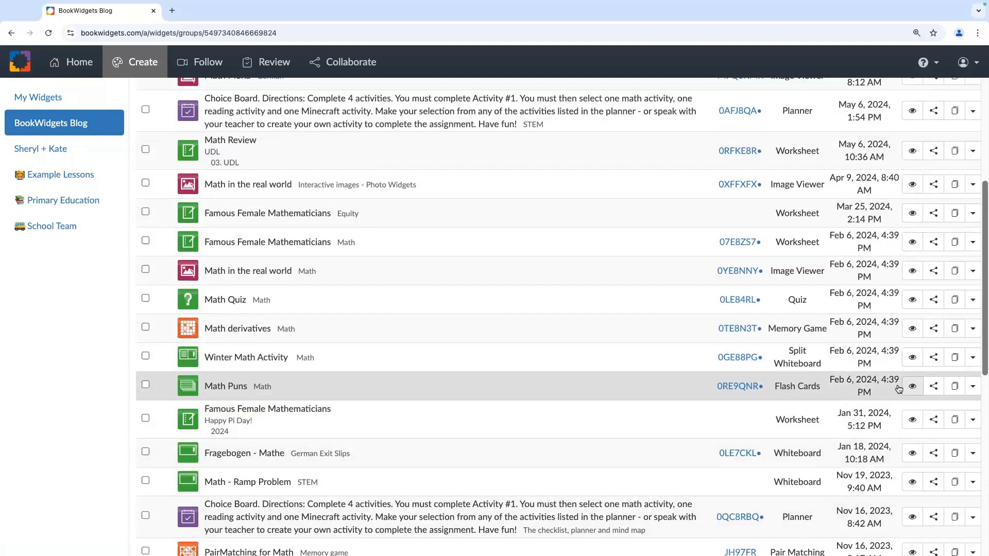
# Step: Duplicate Math Puns into My Widgets > WebQuest, then scroll back to the list's top
pyautogui.click(972, 387)
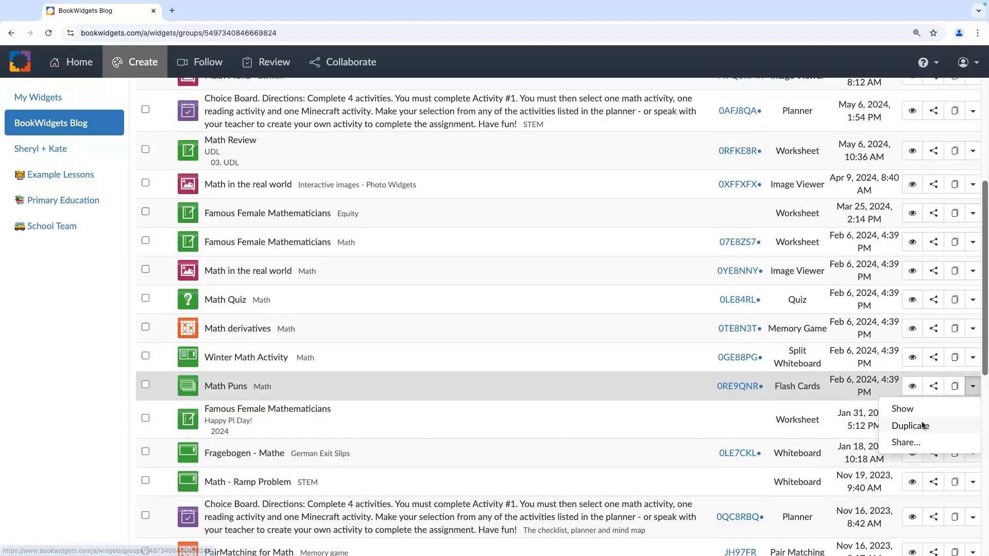
pyautogui.click(923, 426)
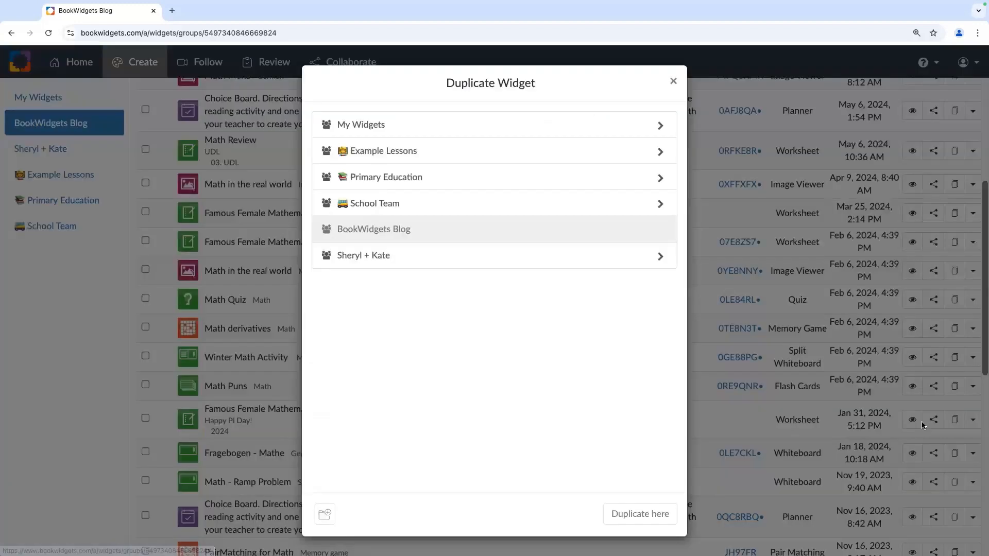
pyautogui.click(484, 127)
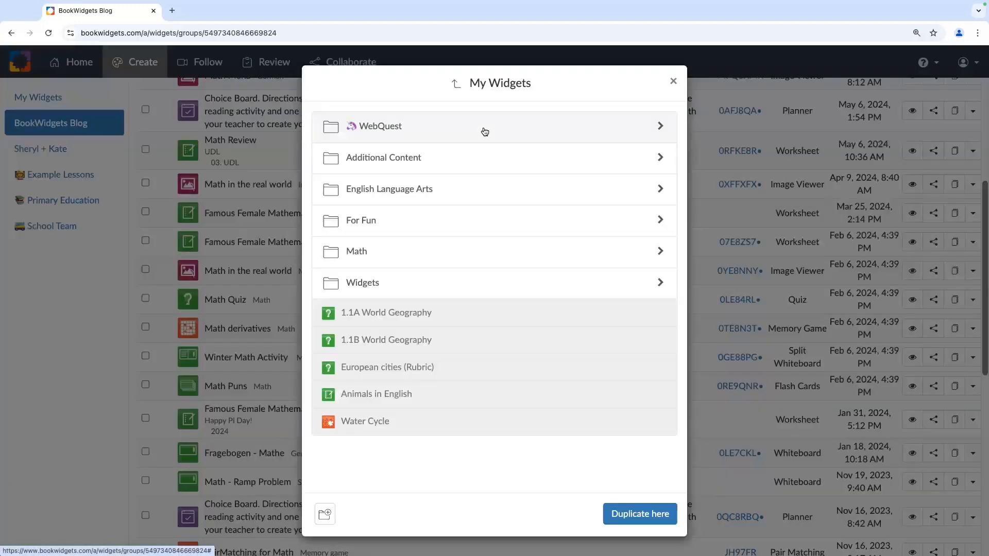
pyautogui.click(384, 127)
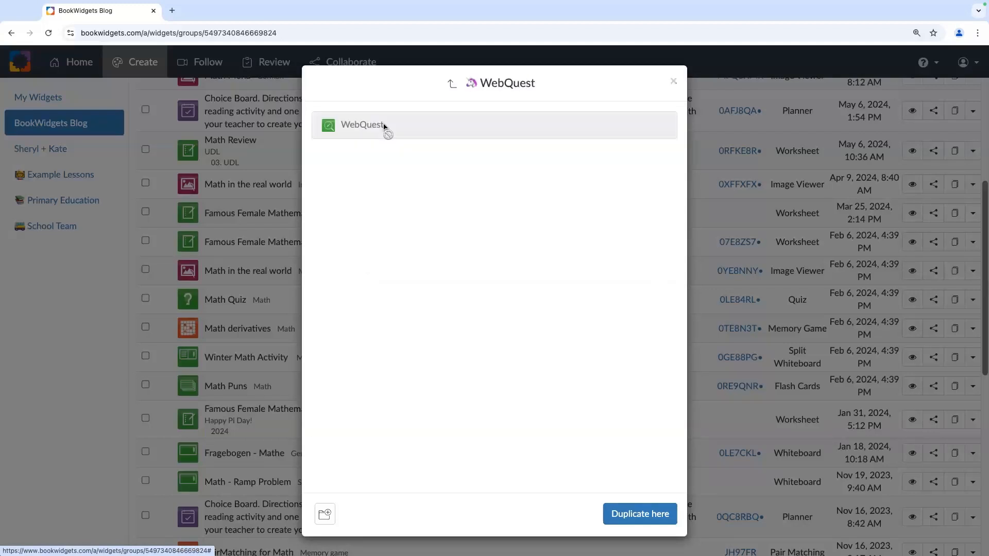
pyautogui.click(637, 515)
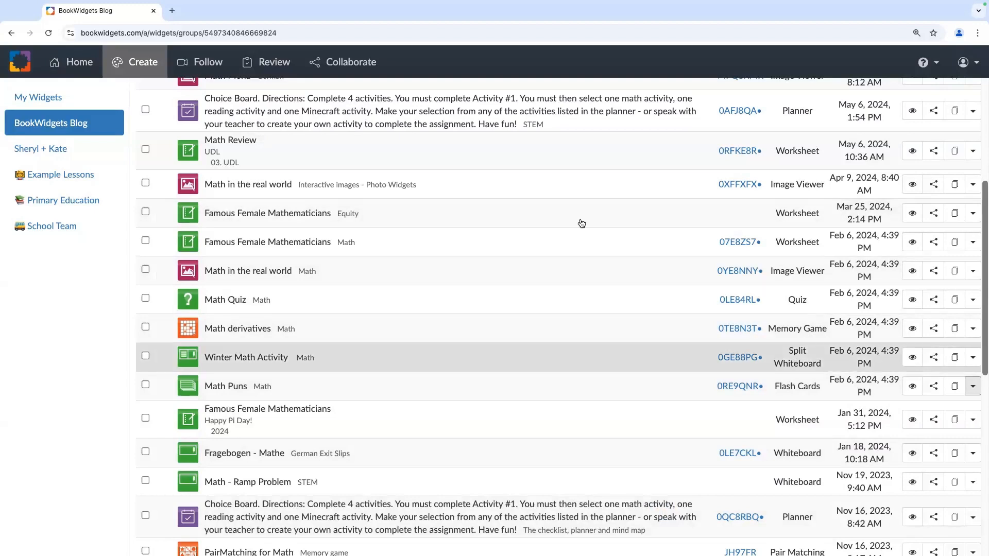
pyautogui.scroll(2, 525, 282)
pyautogui.scroll(3, 525, 282)
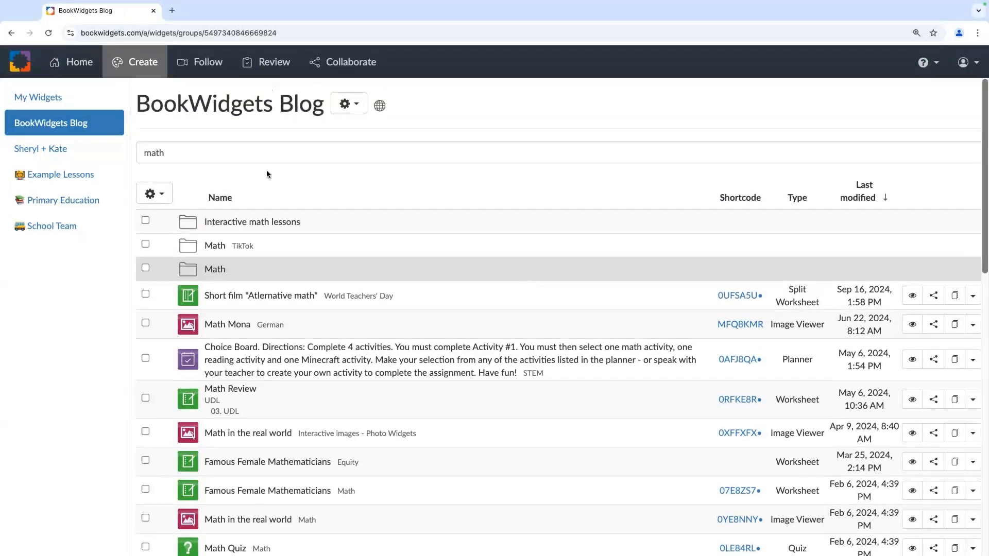
pyautogui.click(155, 153)
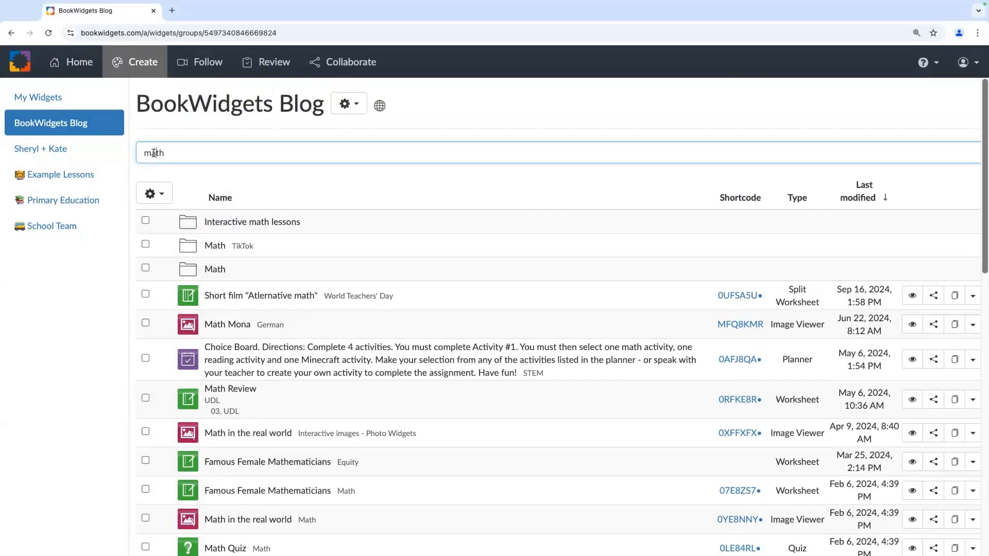
pyautogui.doubleClick(154, 152)
pyautogui.press('BackSpace')
pyautogui.scroll(-15, 308, 248)
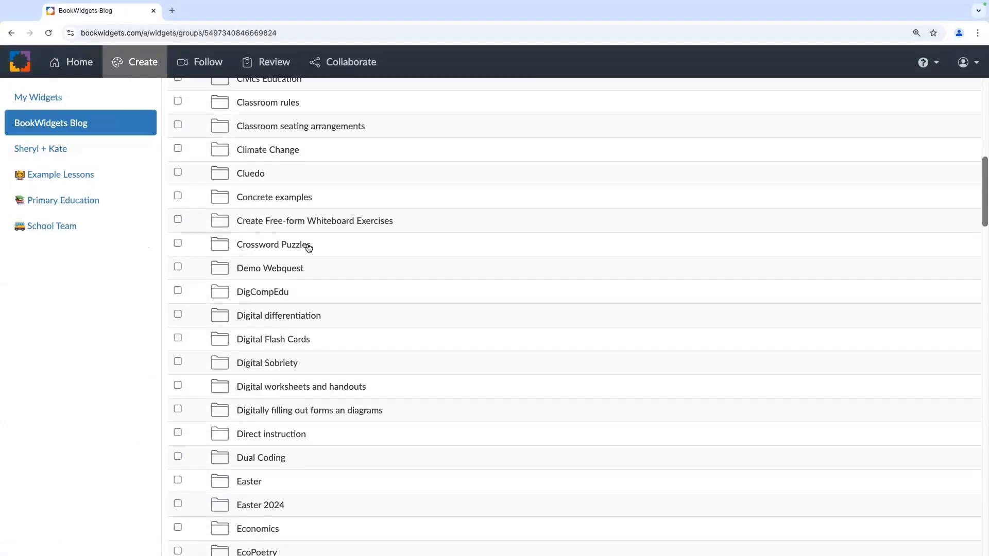
pyautogui.scroll(-9, 309, 248)
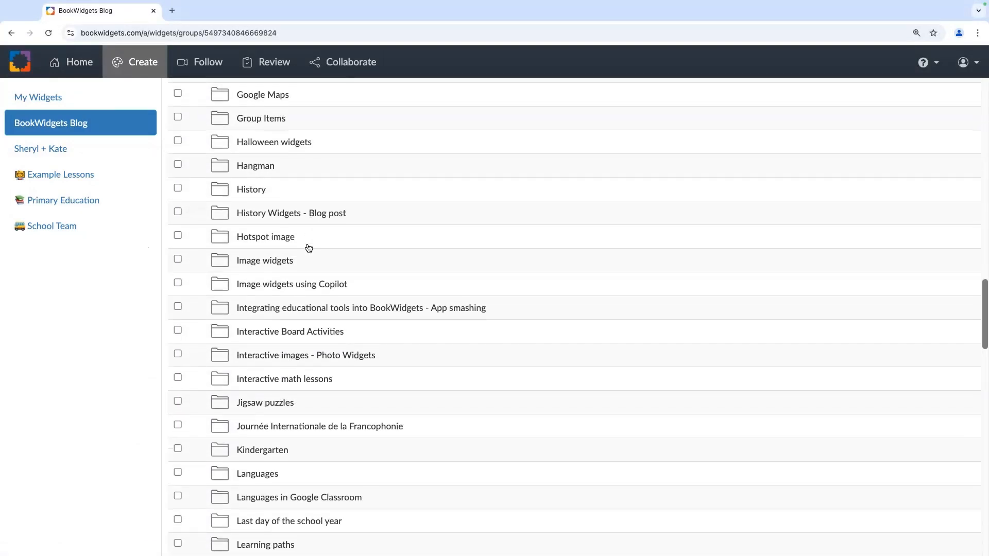
pyautogui.scroll(-8, 309, 247)
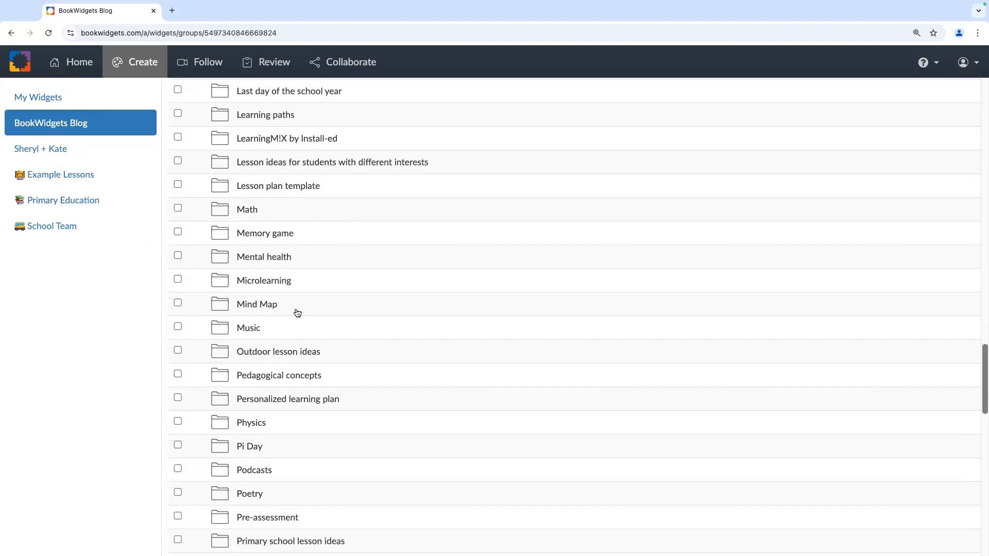
pyautogui.scroll(-8, 319, 431)
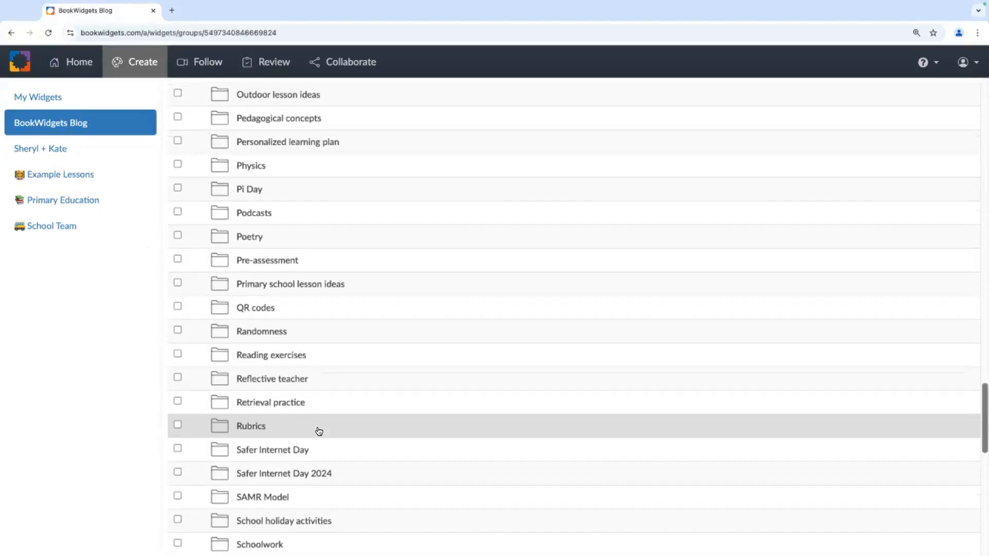
pyautogui.scroll(-6, 319, 431)
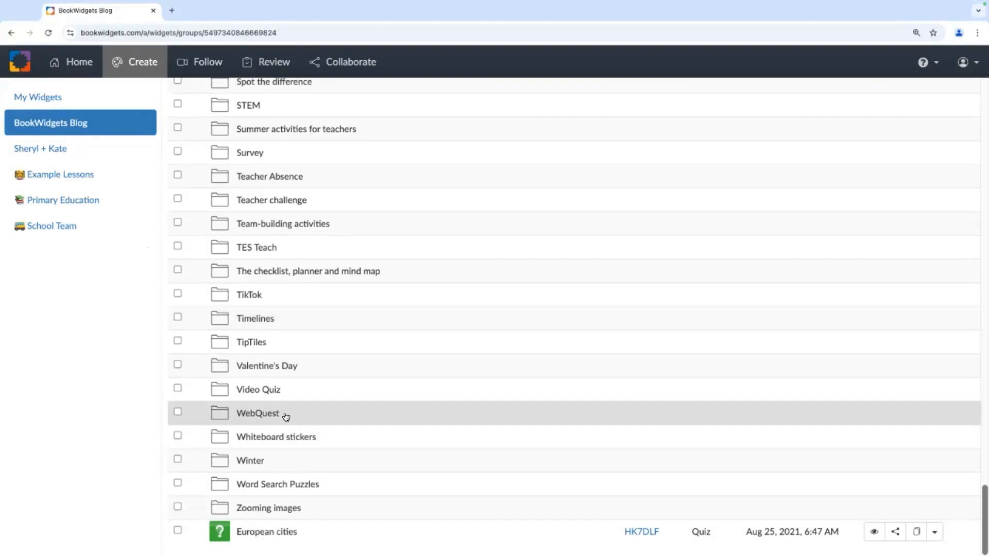
pyautogui.click(258, 413)
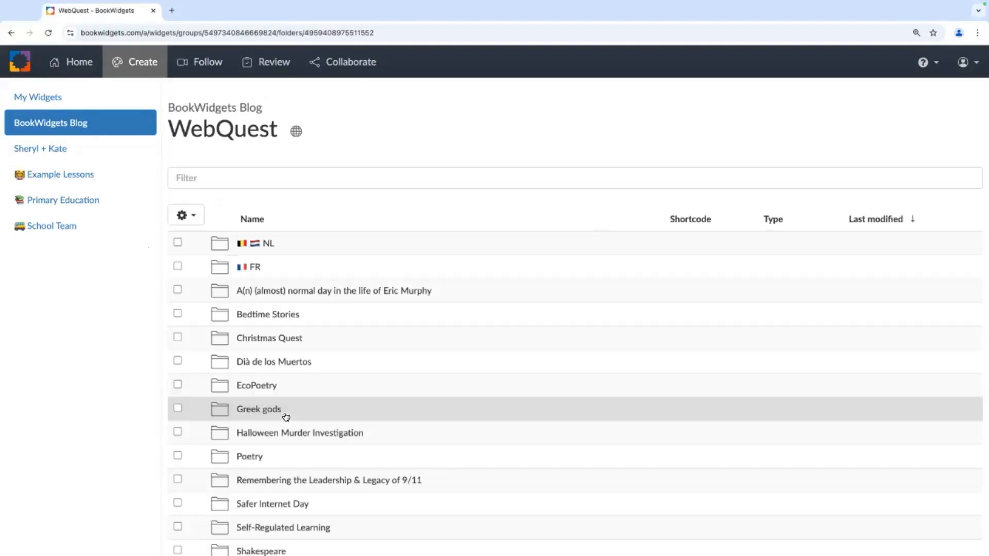
pyautogui.click(267, 456)
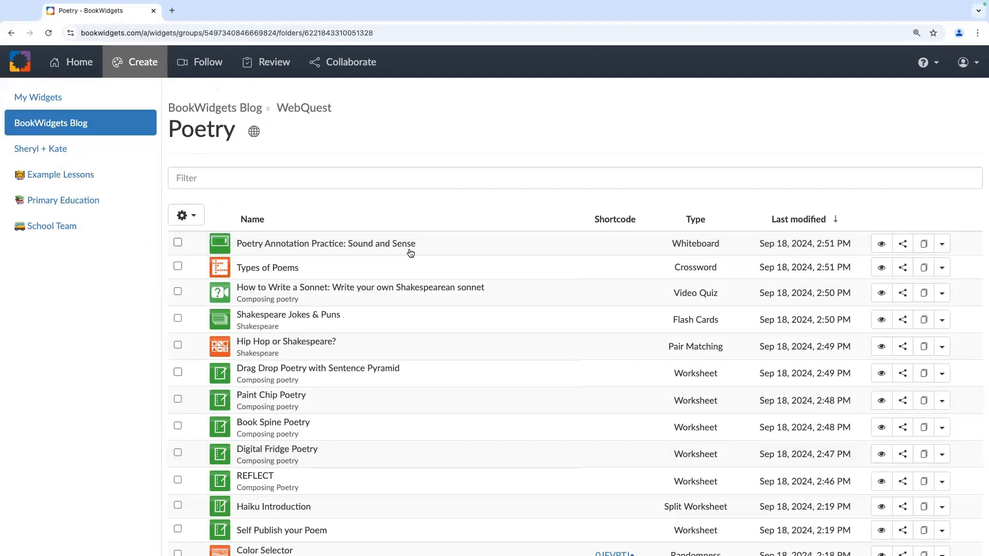
pyautogui.scroll(-2, 461, 305)
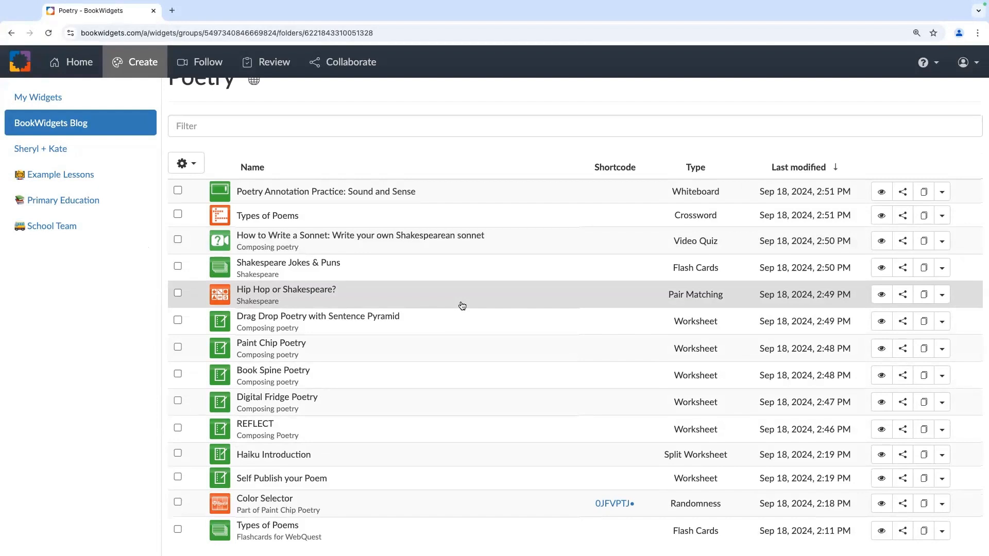
pyautogui.scroll(2, 462, 305)
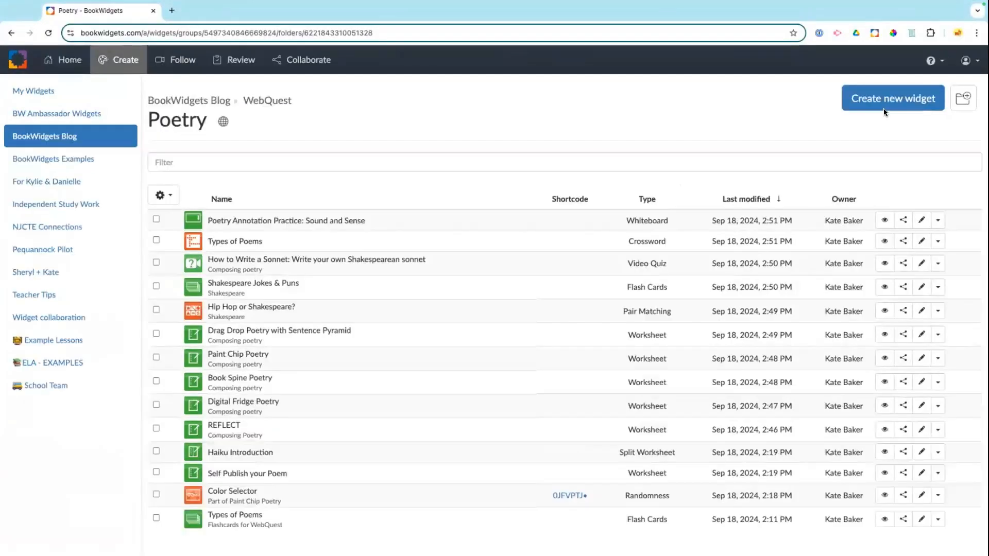
pyautogui.press('super+plus')
pyautogui.press('super+plus')
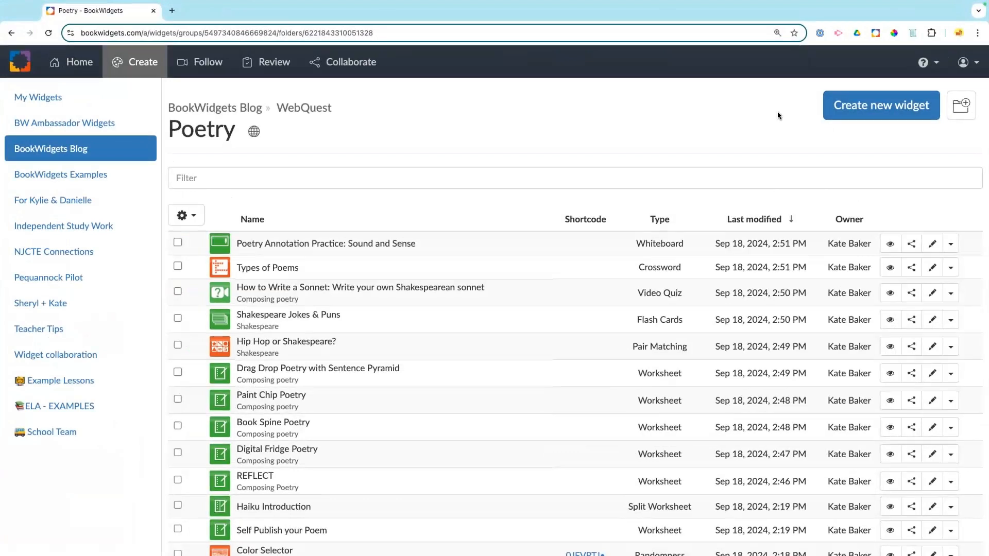
# Step: Create a new WebQuest-type widget in the Poetry folder
pyautogui.click(854, 117)
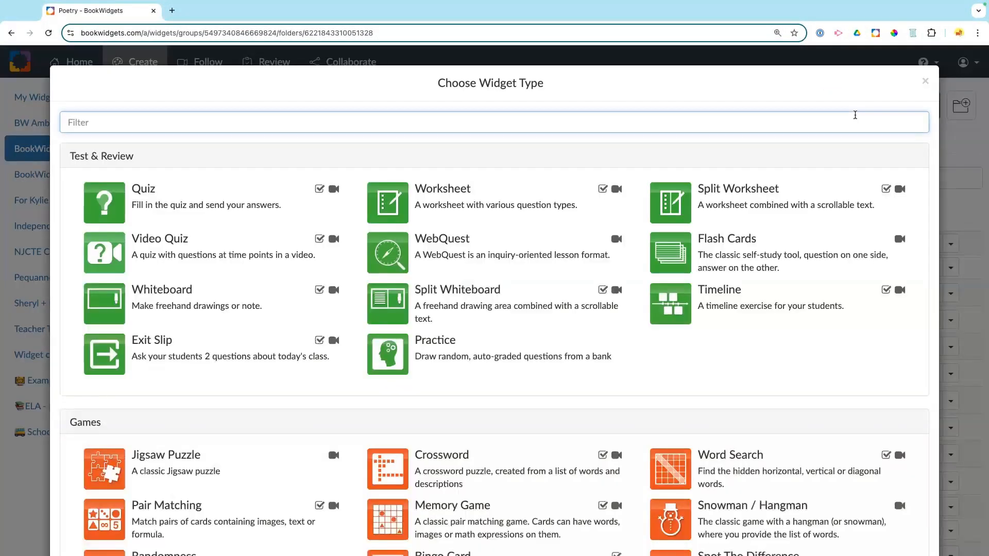
pyautogui.click(495, 247)
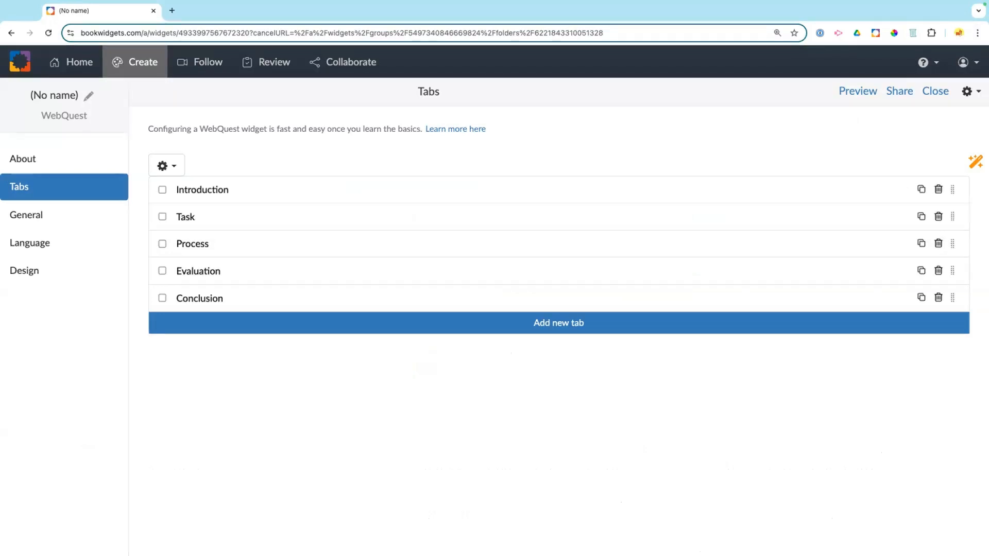
# Step: Enter 'Poetry' as the widget name and 'Introduction Lesson' as its description
pyautogui.click(88, 95)
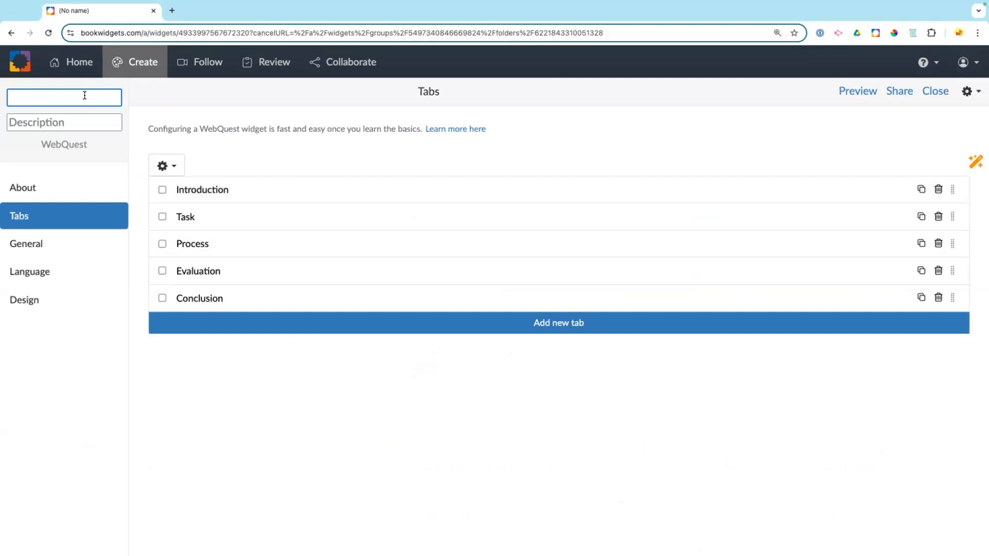
pyautogui.write('Poetry')
pyautogui.click(63, 122)
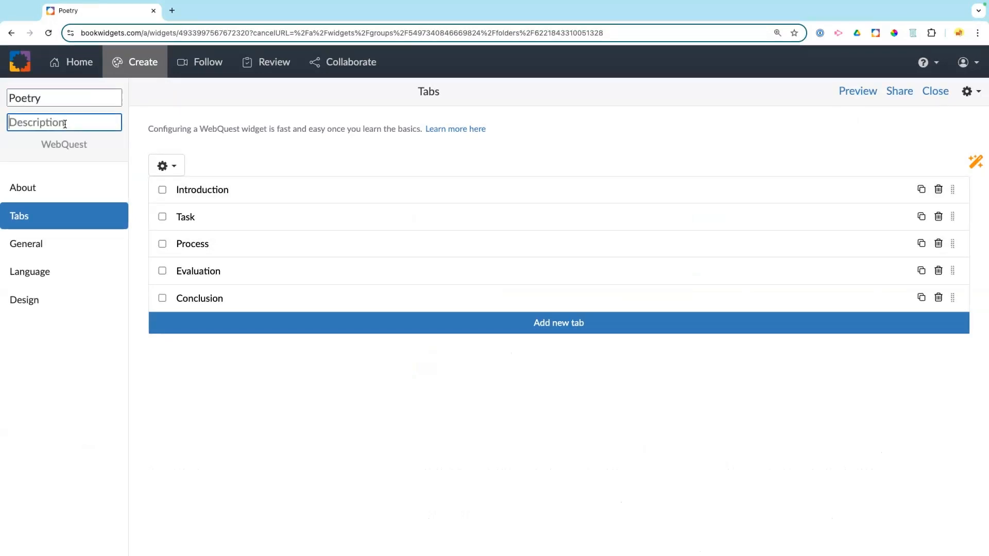
pyautogui.write('Introductio')
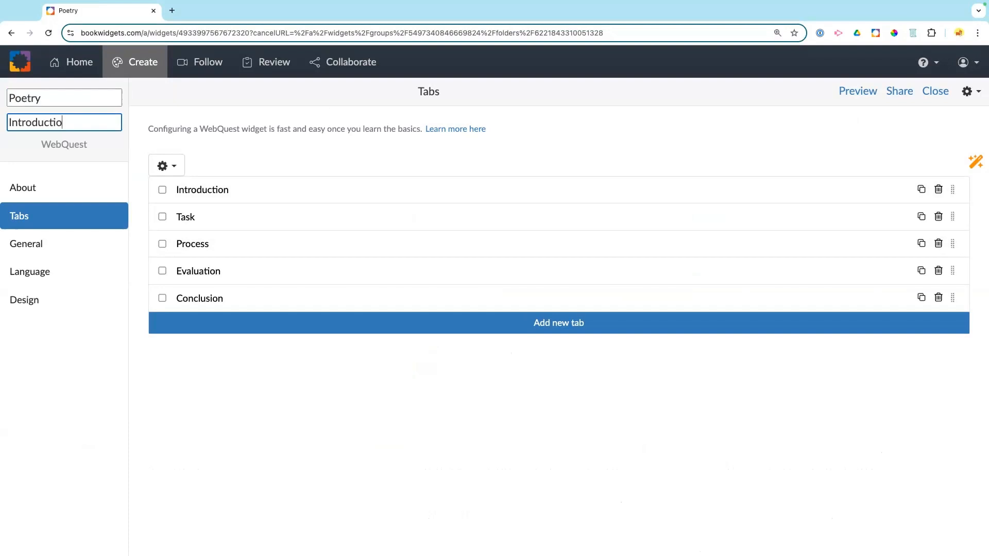
pyautogui.write('n Lesson')
# Step: Insert a purple circle emoji before the name Poetry and finish editing
pyautogui.click(31, 98)
pyautogui.click(9, 97)
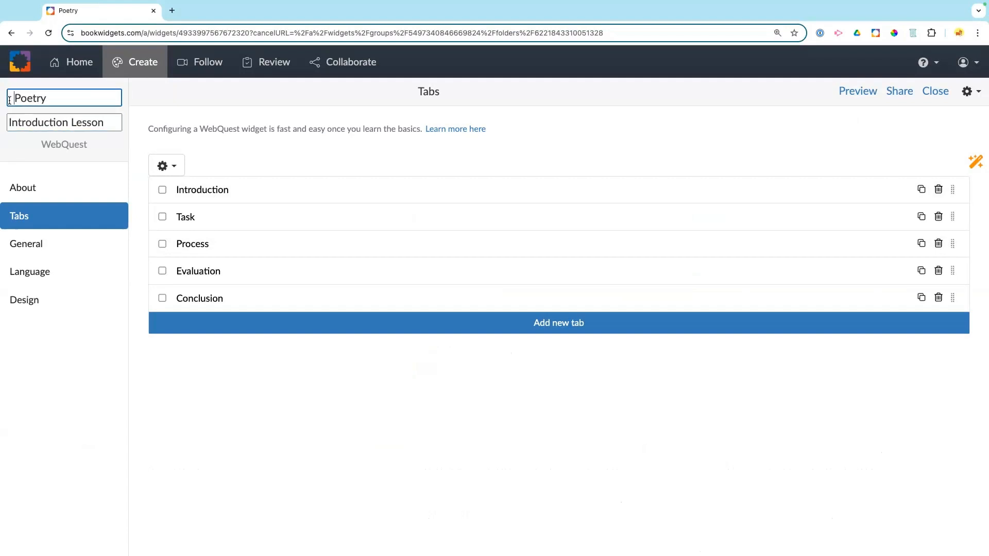
pyautogui.rightClick(11, 97)
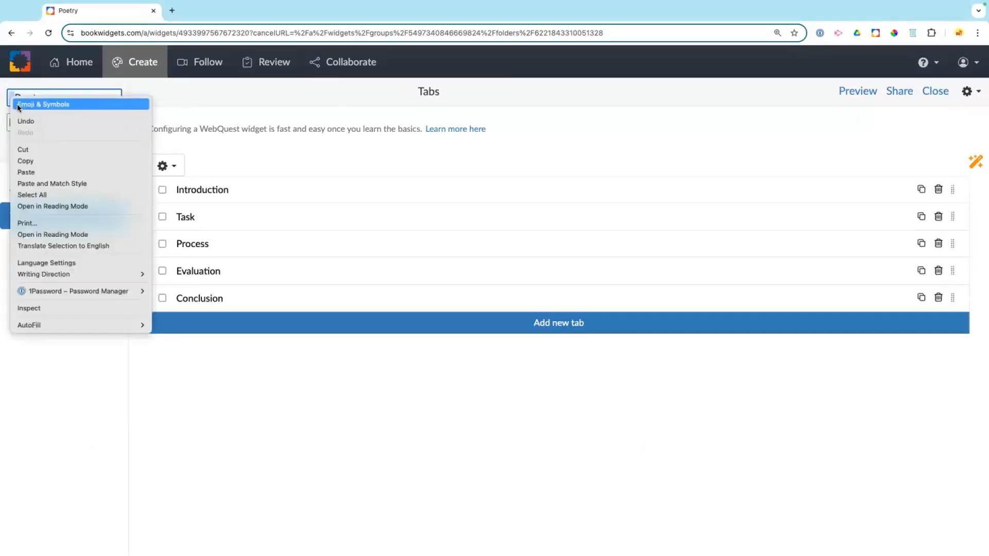
pyautogui.click(18, 105)
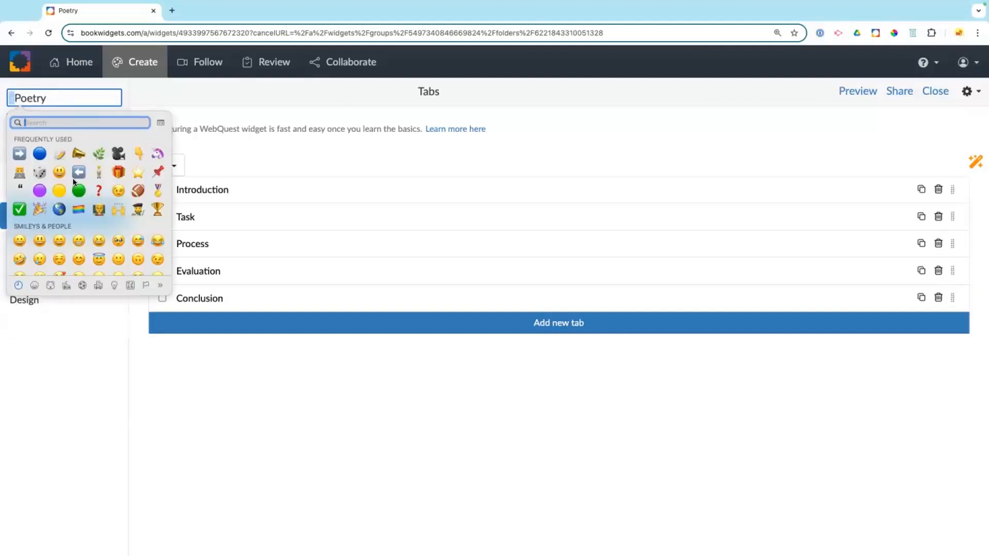
pyautogui.click(40, 191)
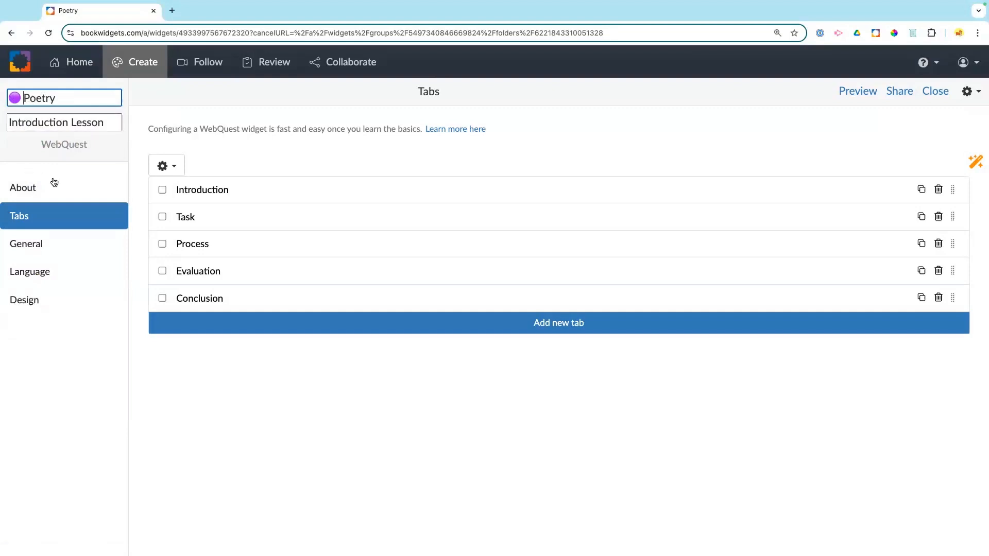
pyautogui.click(52, 159)
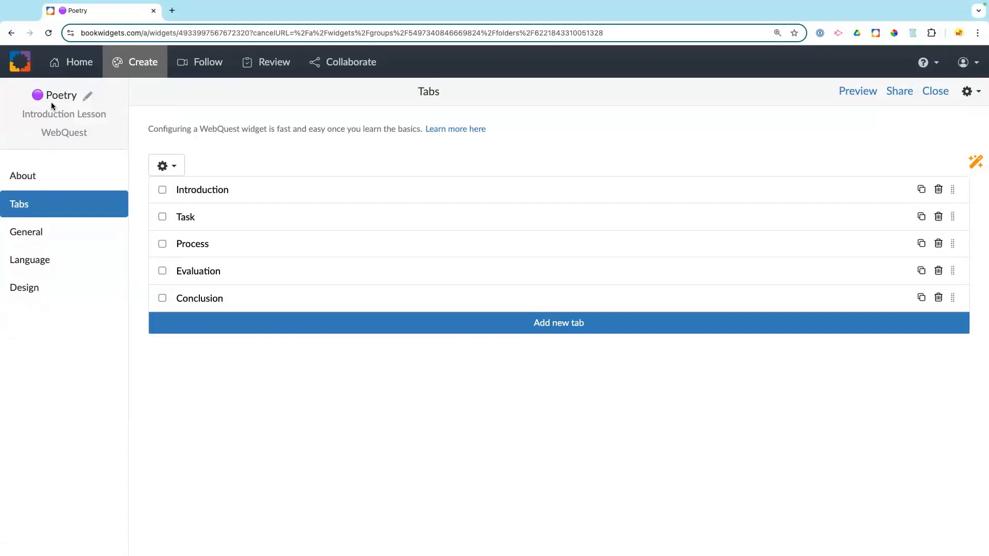
# Step: Open the About page from the widget editor's sidebar
pyautogui.click(19, 178)
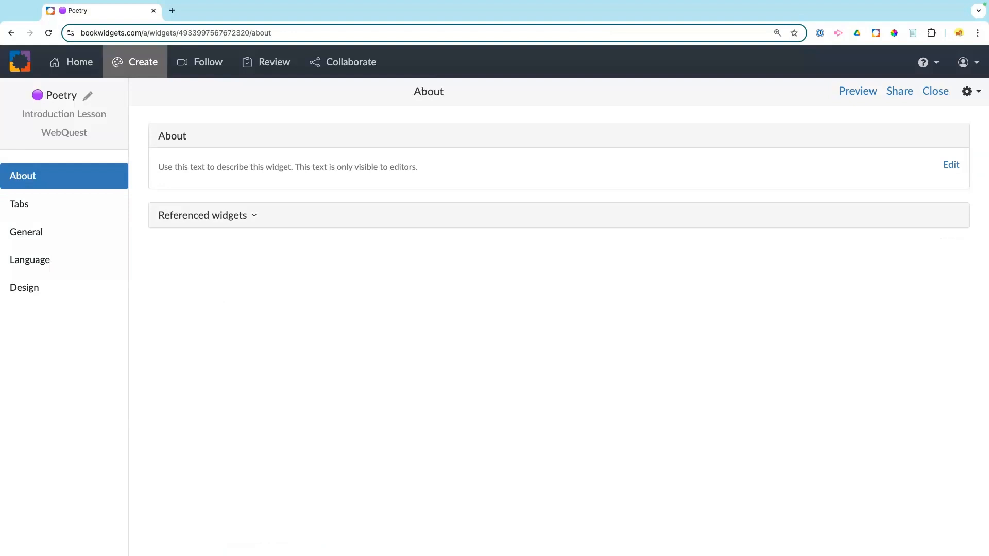
# Step: Type three editor-only note lines into the About description, expand Referenced widgets, and click Done
pyautogui.click(950, 165)
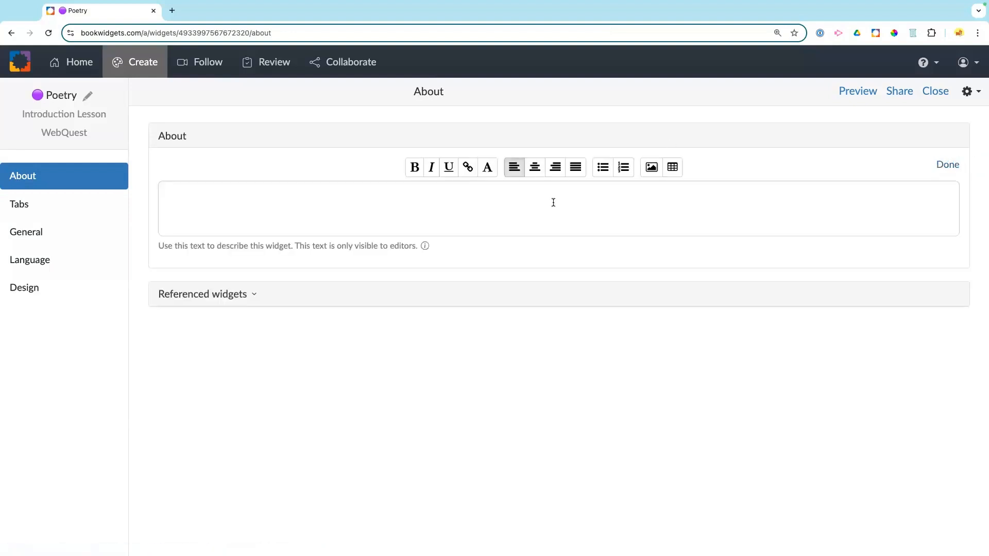
pyautogui.write('Add my link to resources')
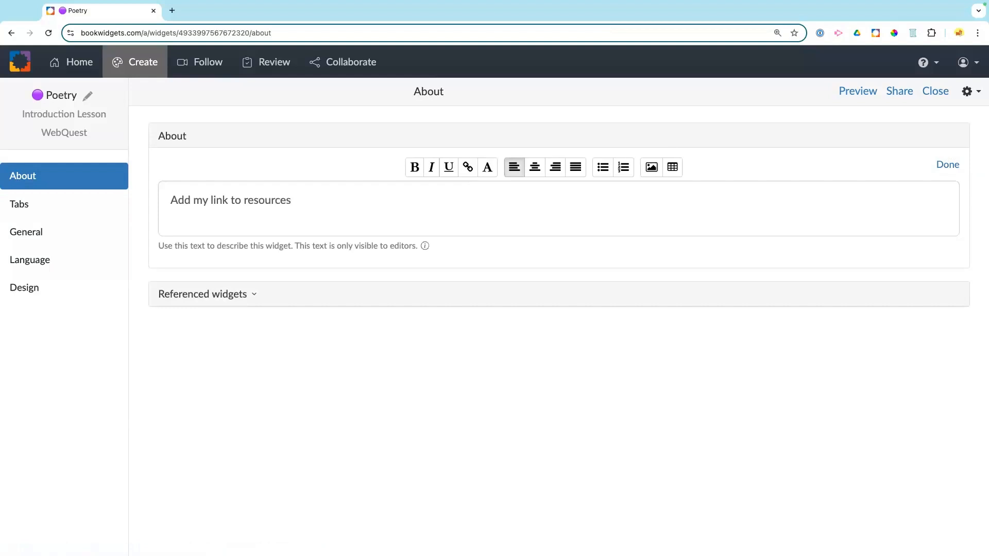
pyautogui.press('Return')
pyautogui.write('List my standards')
pyautogui.press('Return')
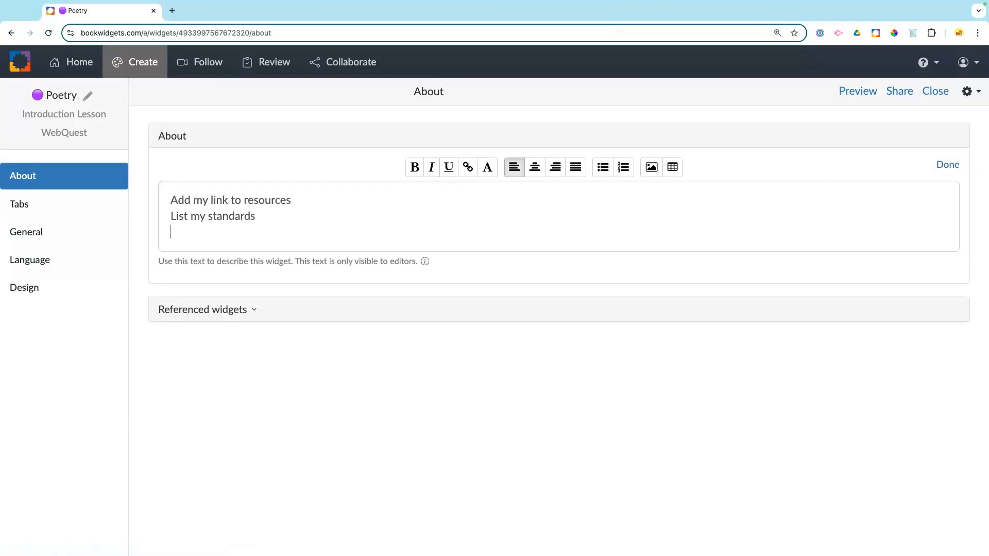
pyautogui.press('Return')
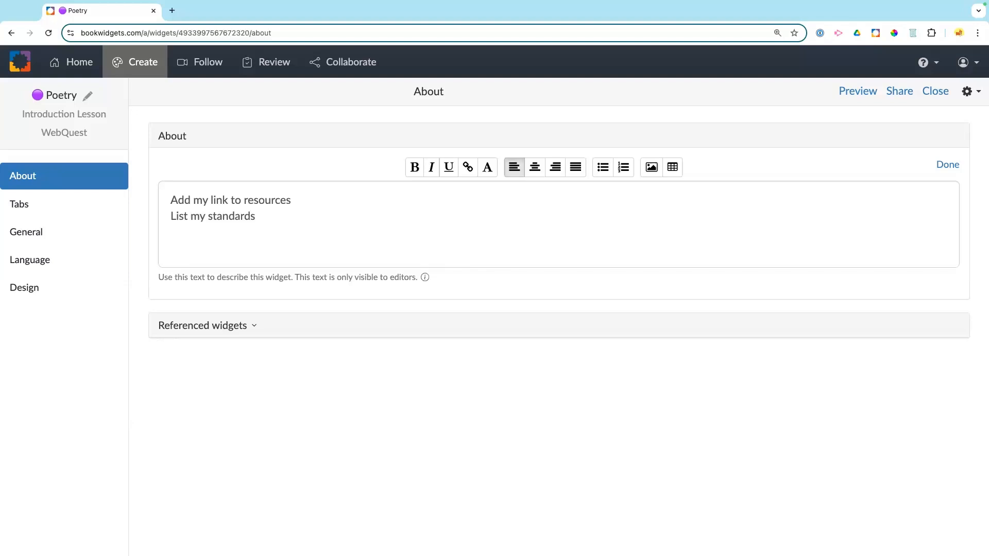
pyautogui.write('Include any passwords here')
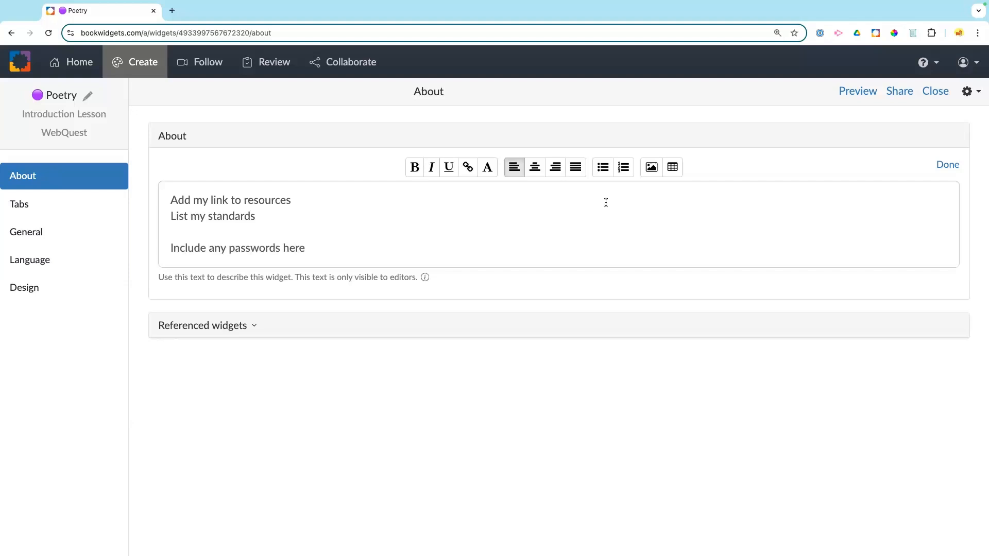
pyautogui.moveTo(294, 277); pyautogui.dragTo(416, 278)
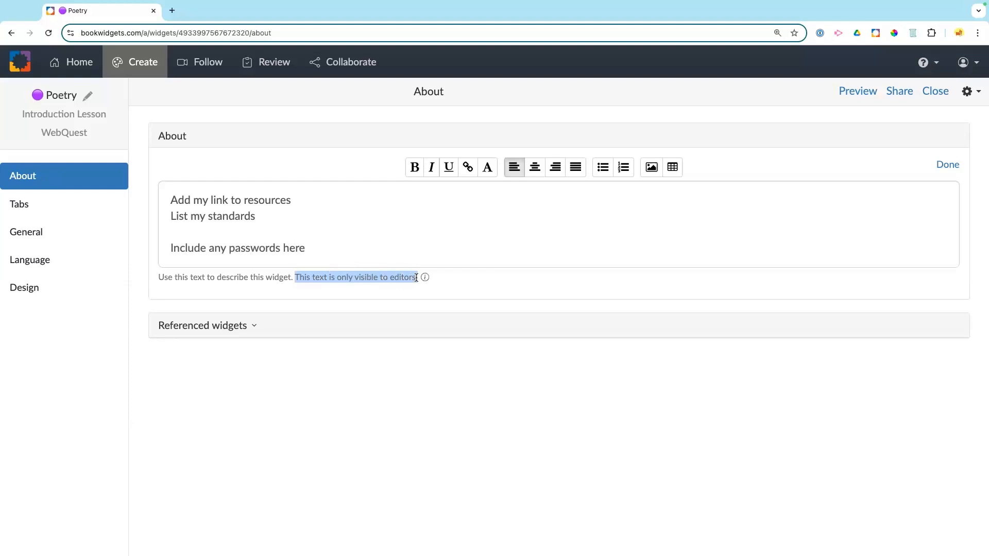
pyautogui.click(399, 240)
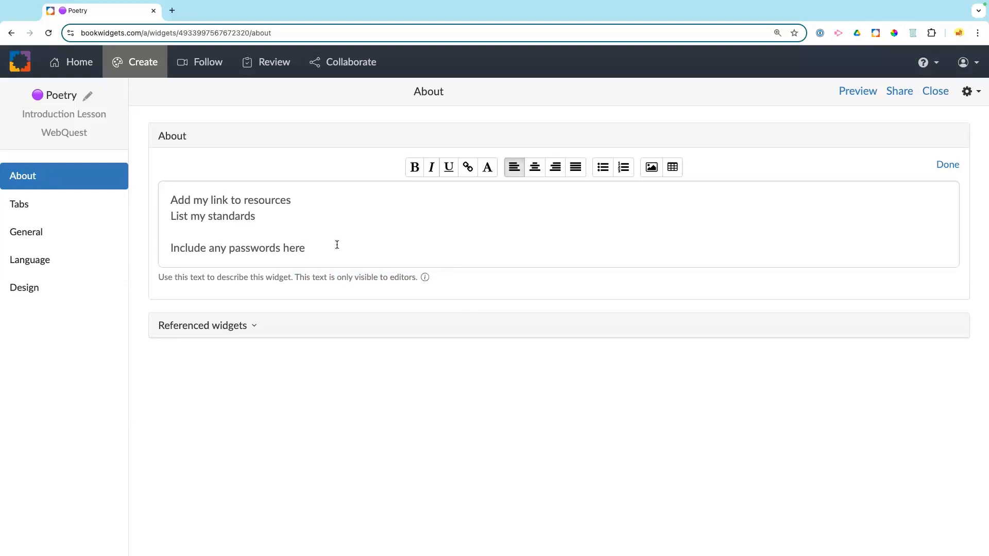
pyautogui.click(174, 332)
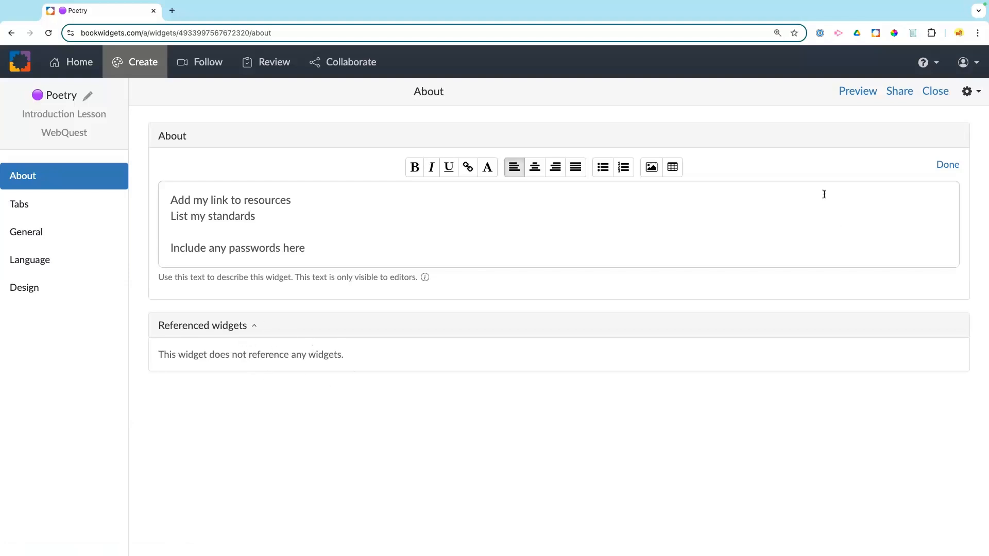
pyautogui.click(946, 164)
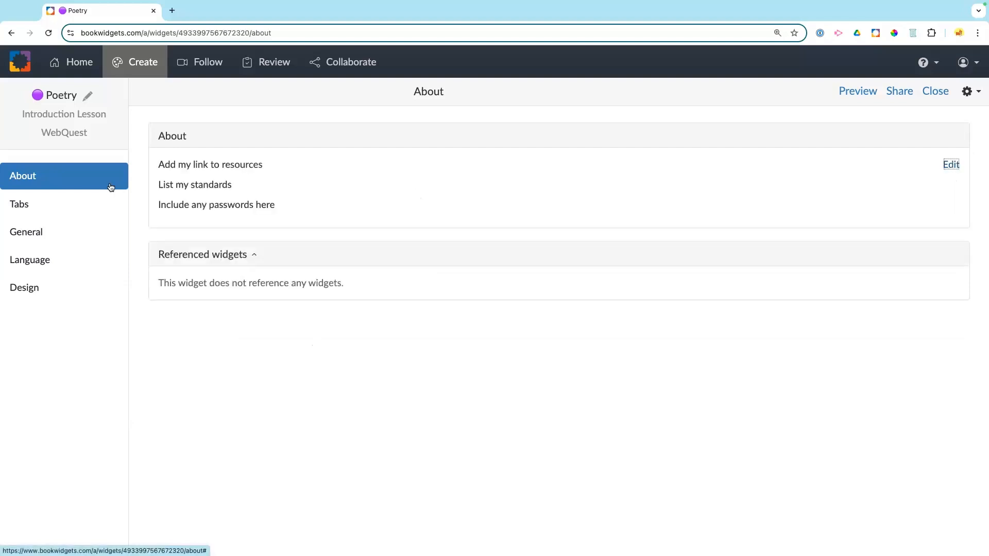
# Step: Open the Introduction tab and its title field, then switch to the September 11 example WebQuest
pyautogui.click(21, 205)
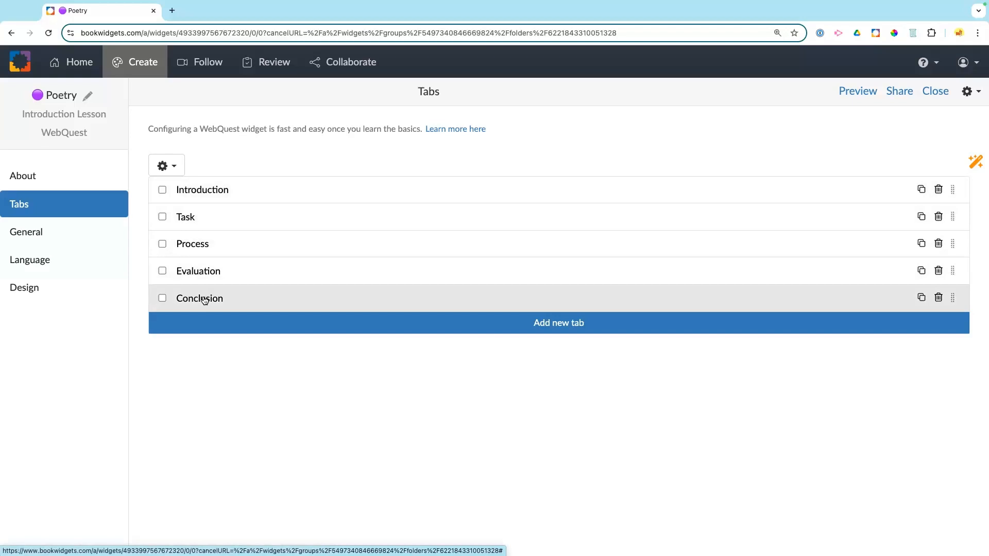
pyautogui.click(220, 194)
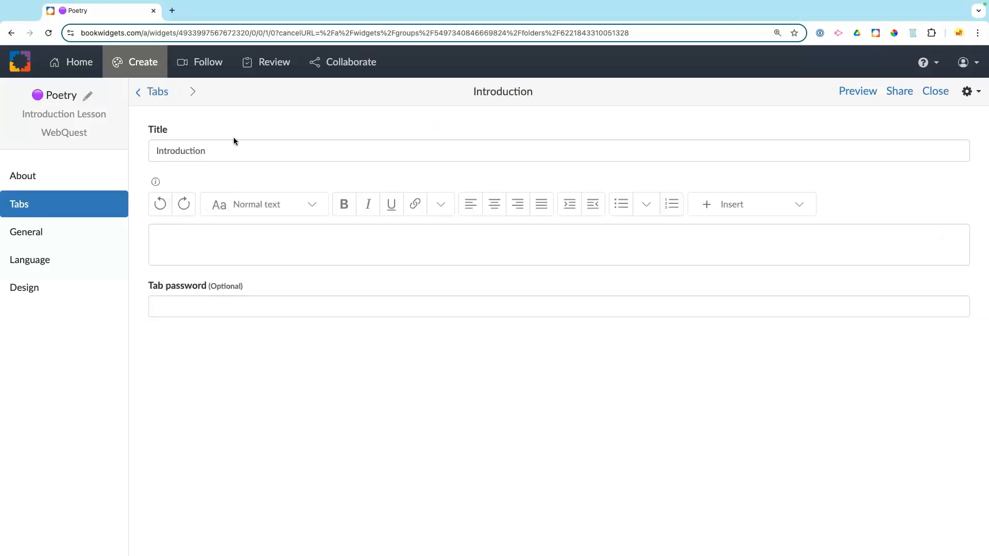
pyautogui.click(171, 151)
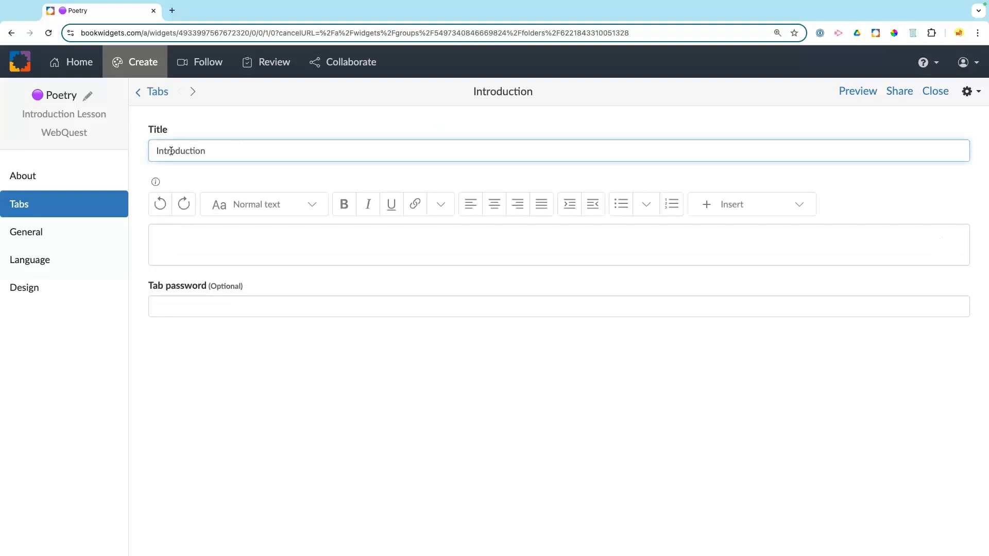
pyautogui.hotkey('ctrl', 'Right')
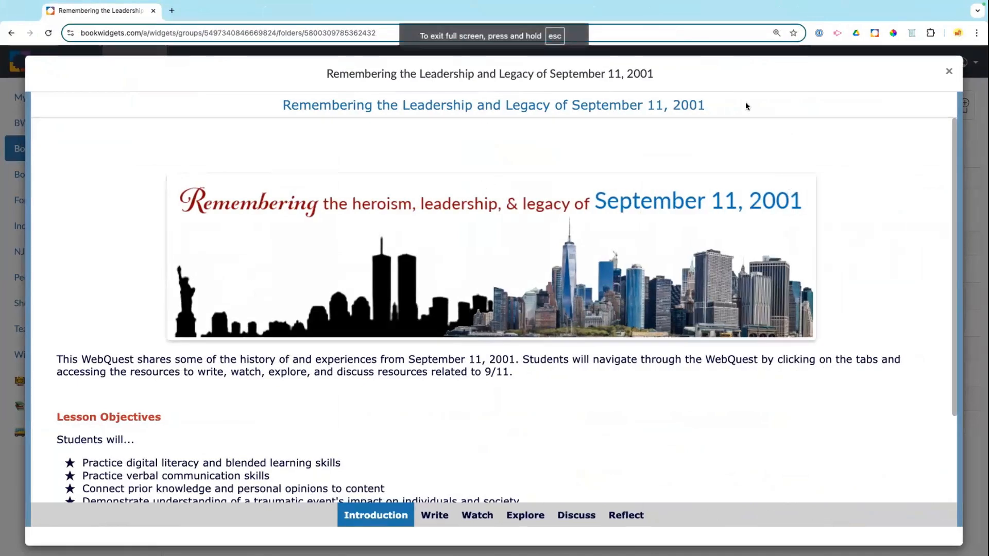
# Step: Close the 9/11 example preview and open that WebQuest to view its tabs
pyautogui.click(947, 70)
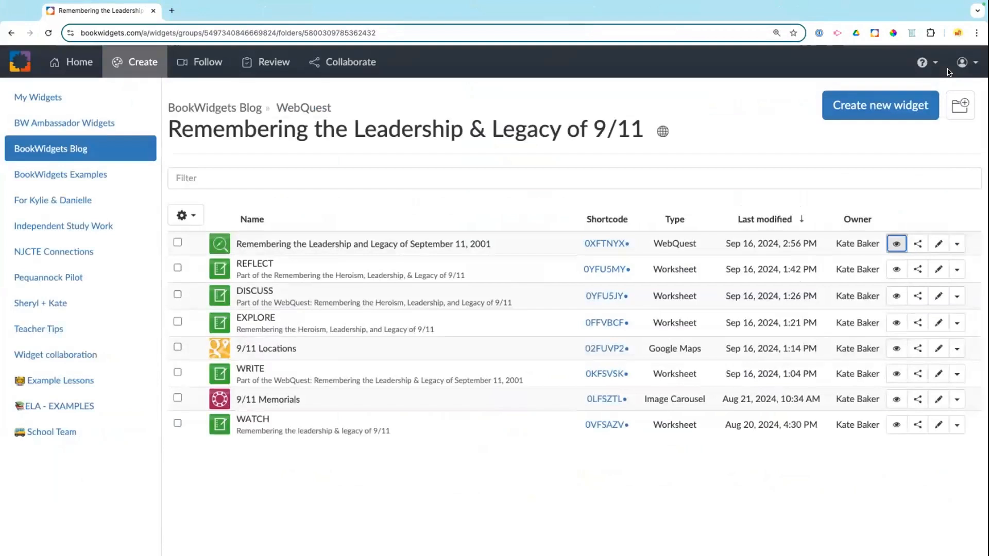
pyautogui.click(362, 244)
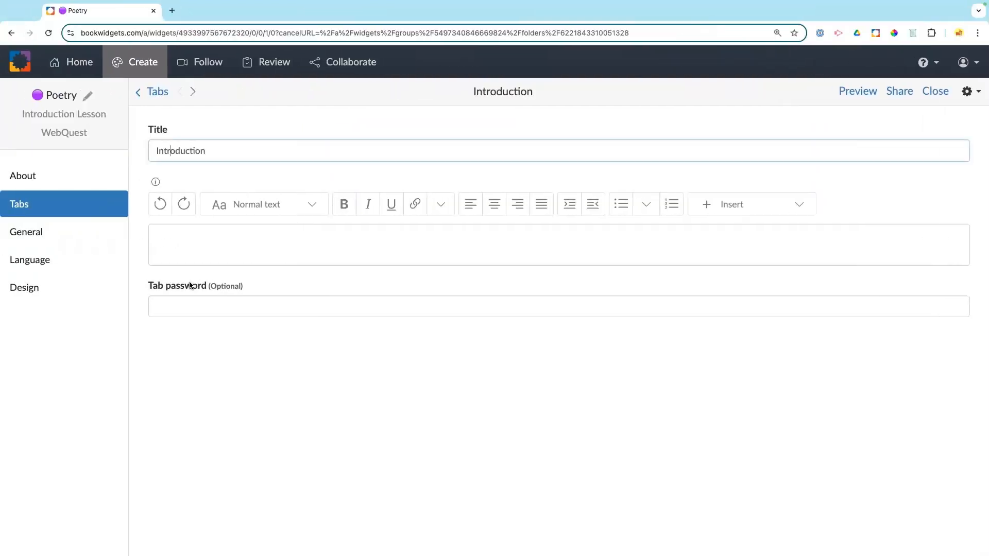
# Step: Rename the first tab from 'Introduction' to 'LEARN'
pyautogui.doubleClick(184, 151)
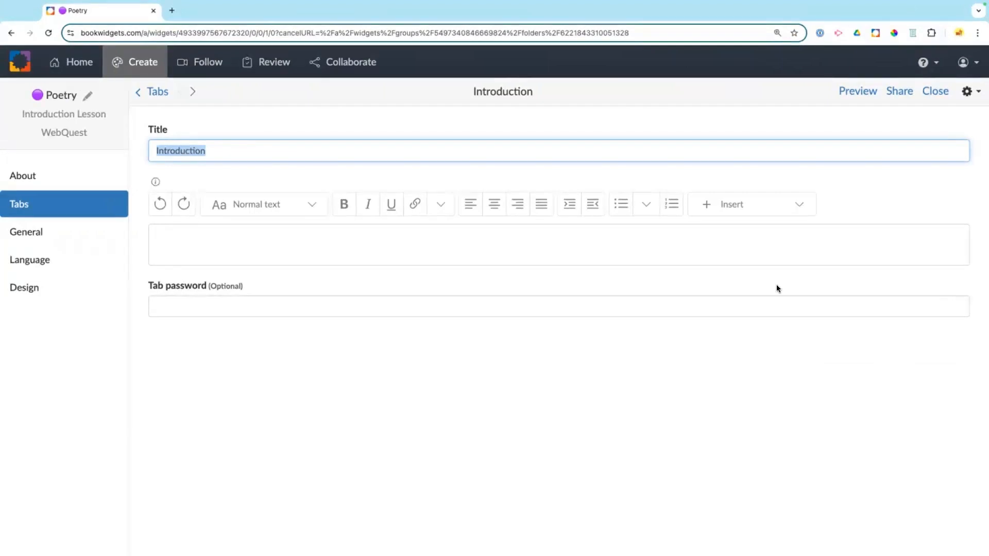
pyautogui.write('LEARN')
pyautogui.click(264, 229)
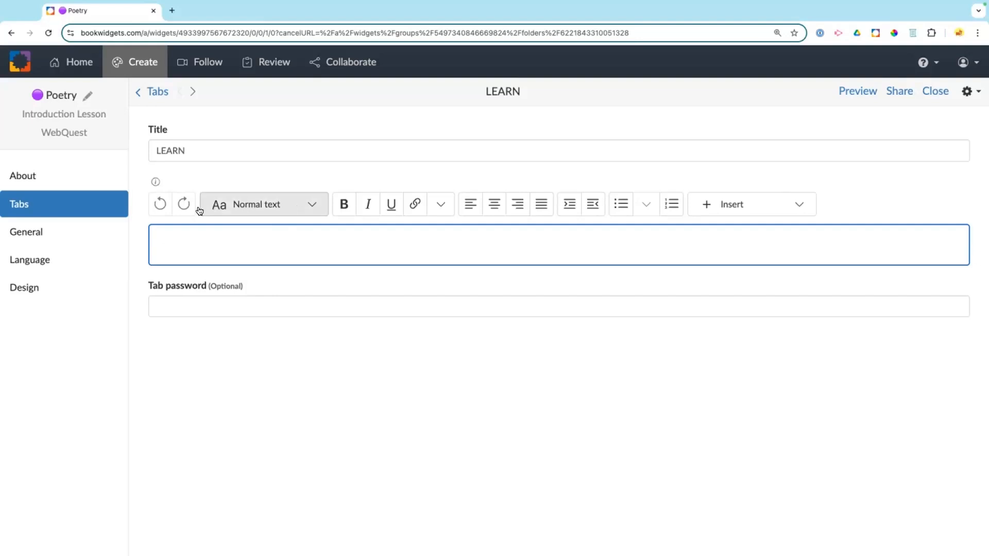
pyautogui.click(261, 212)
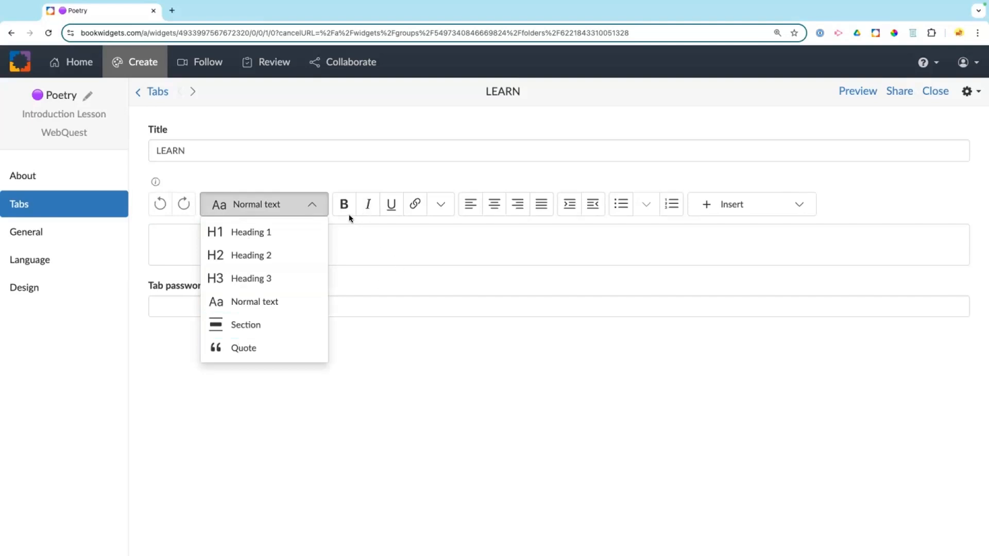
pyautogui.click(313, 206)
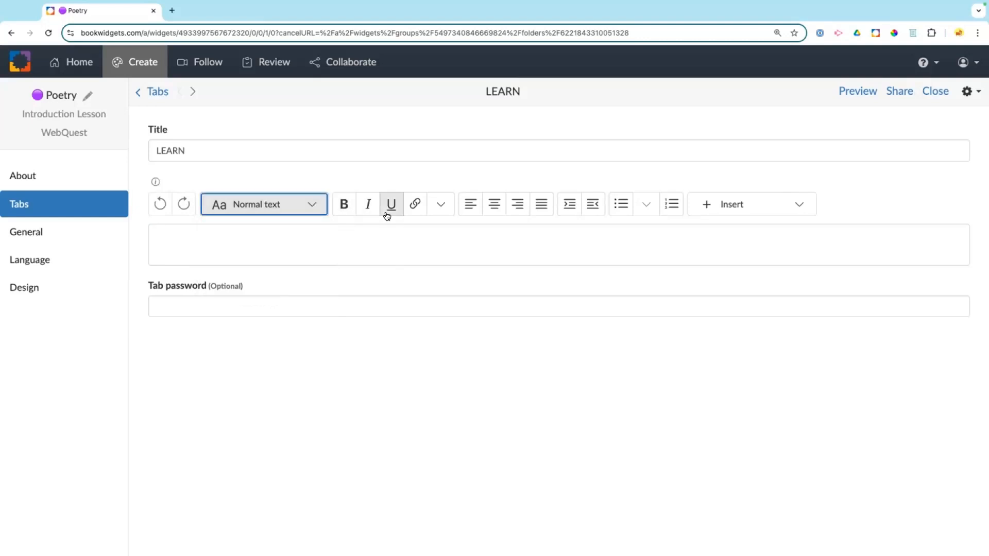
pyautogui.click(439, 212)
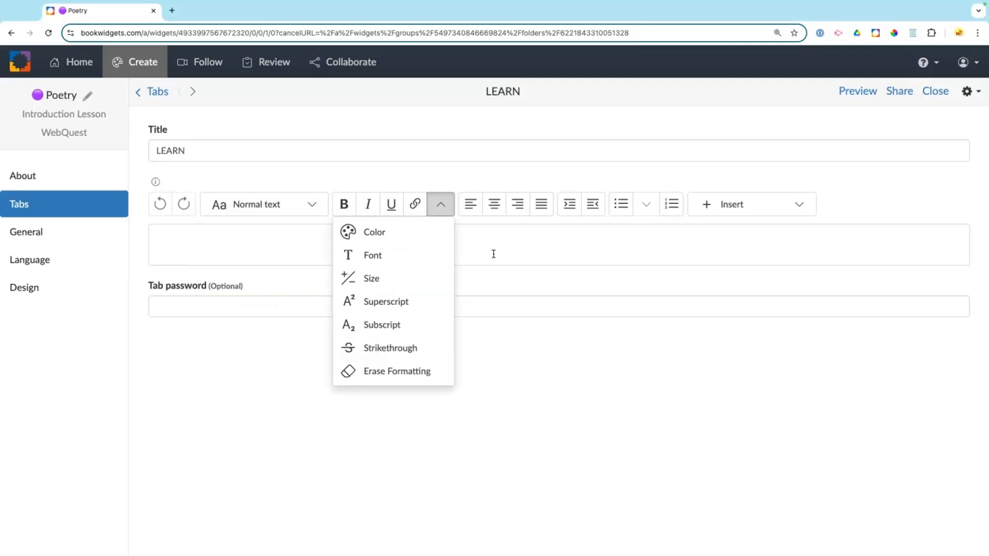
pyautogui.click(440, 204)
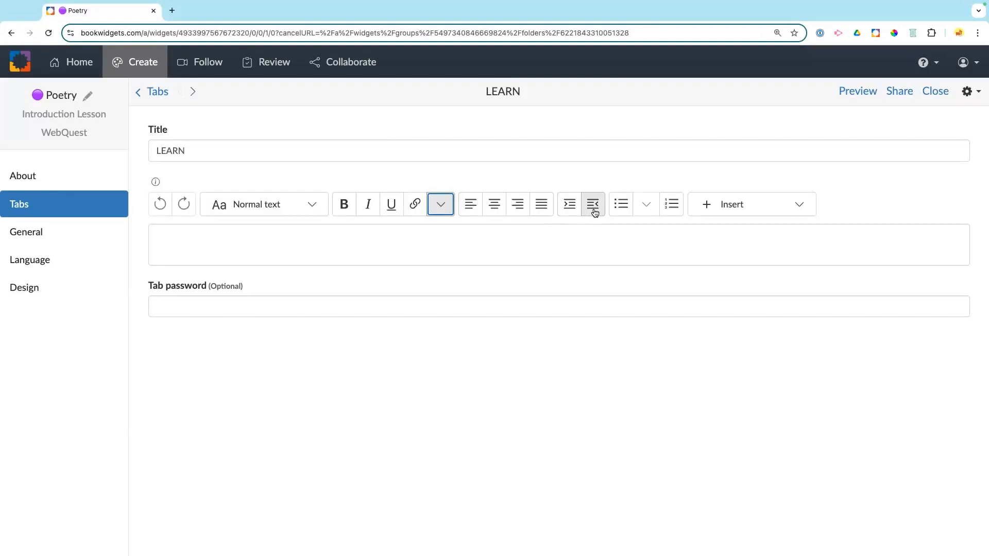
pyautogui.click(647, 207)
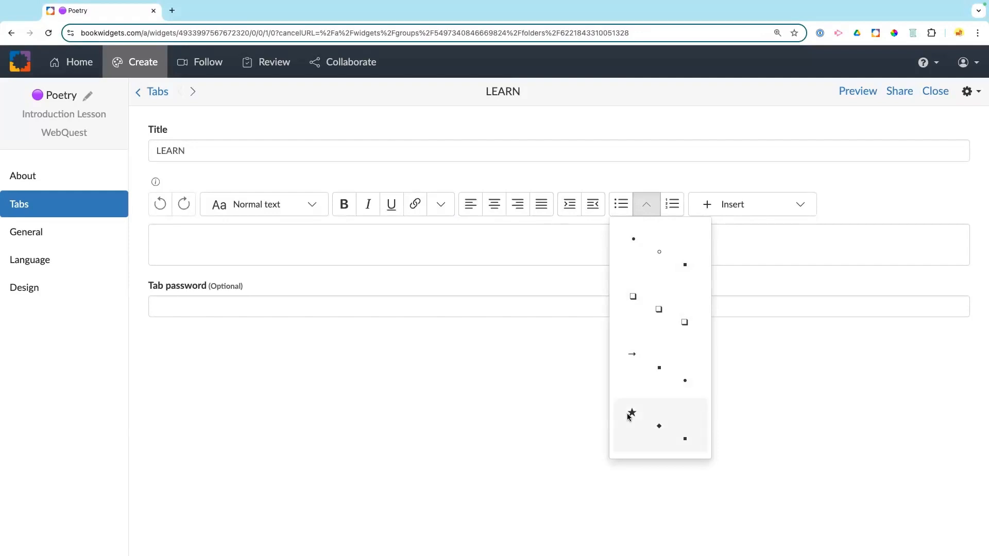
pyautogui.click(650, 209)
pyautogui.click(666, 211)
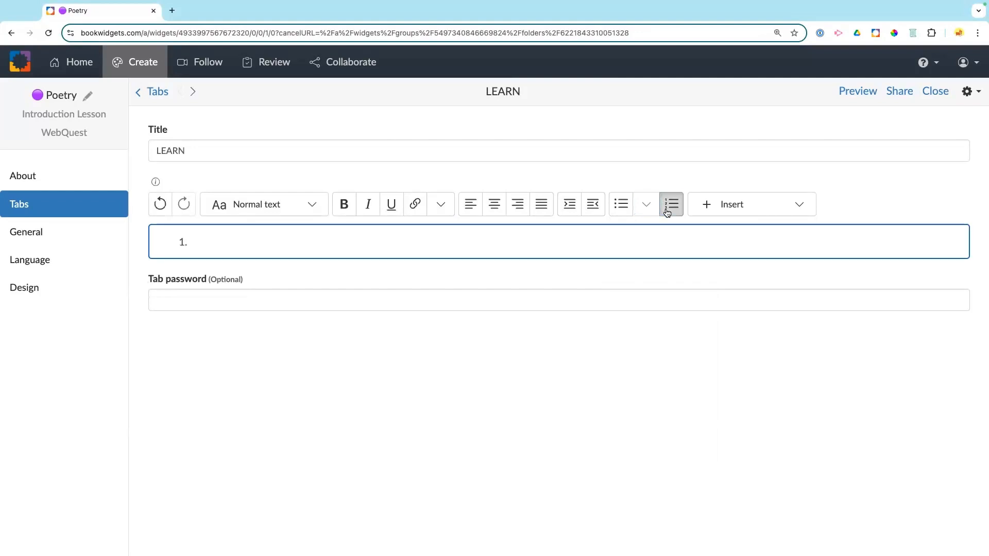
pyautogui.click(666, 211)
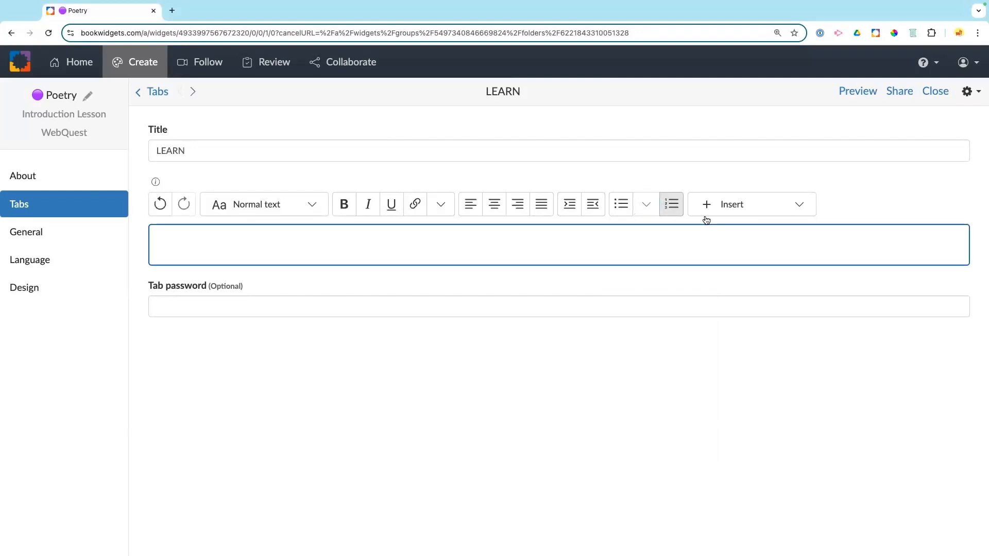
pyautogui.click(735, 210)
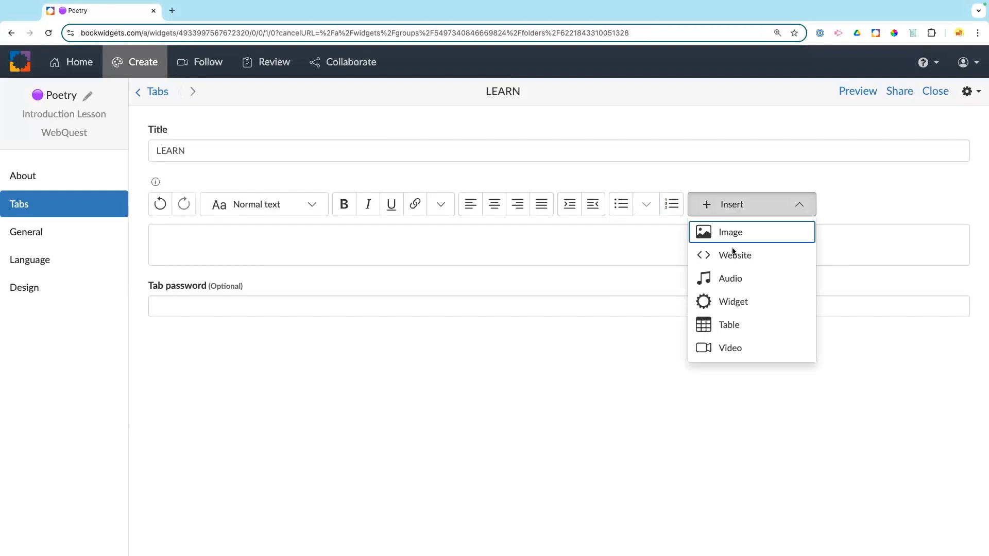
pyautogui.click(196, 233)
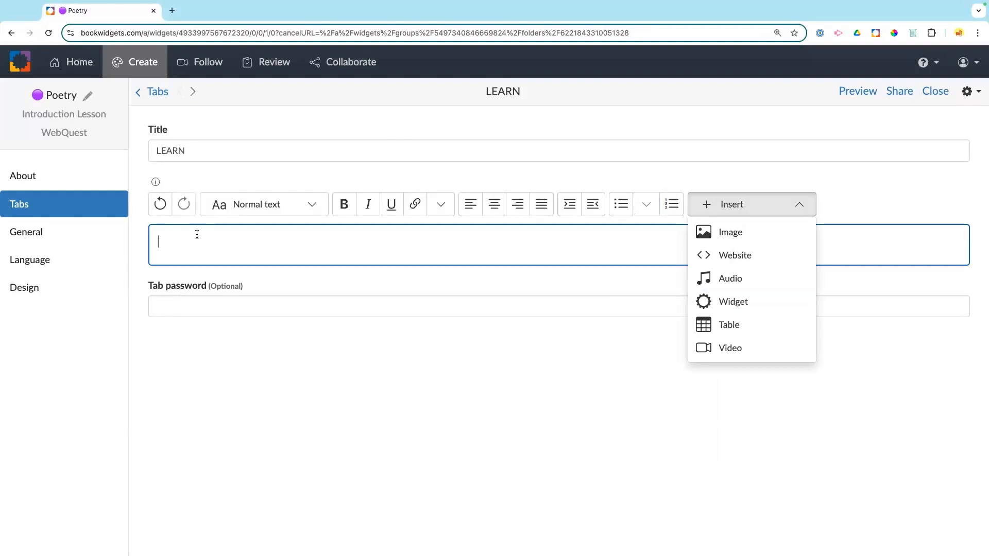
# Step: Add a Heading 1 reading 'Types of Poems' with blank lines beneath it
pyautogui.click(313, 204)
pyautogui.click(275, 233)
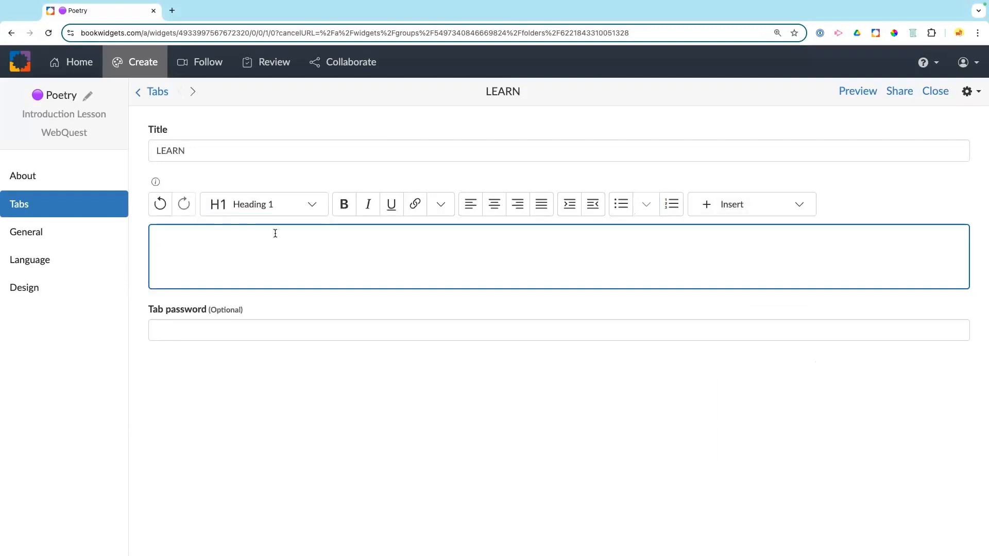
pyautogui.write('Lear')
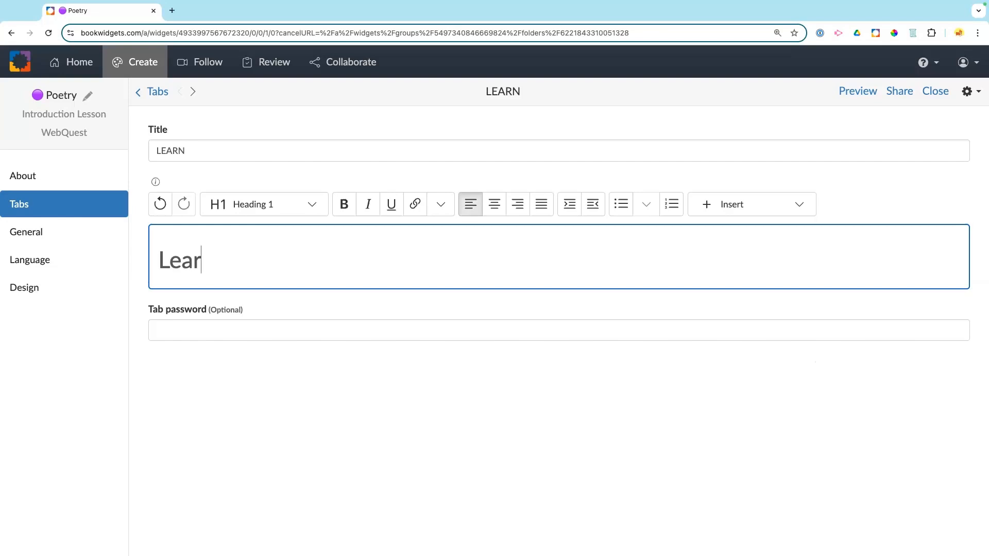
pyautogui.press('BackSpace')
pyautogui.press('BackSpace')
pyautogui.press('BackSpace')
pyautogui.press('BackSpace')
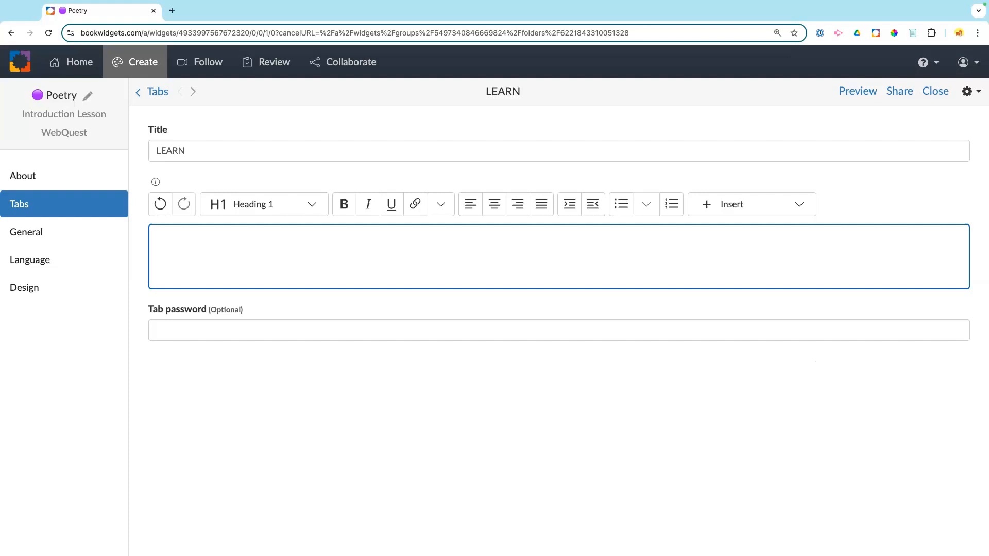
pyautogui.write('Types of Poems')
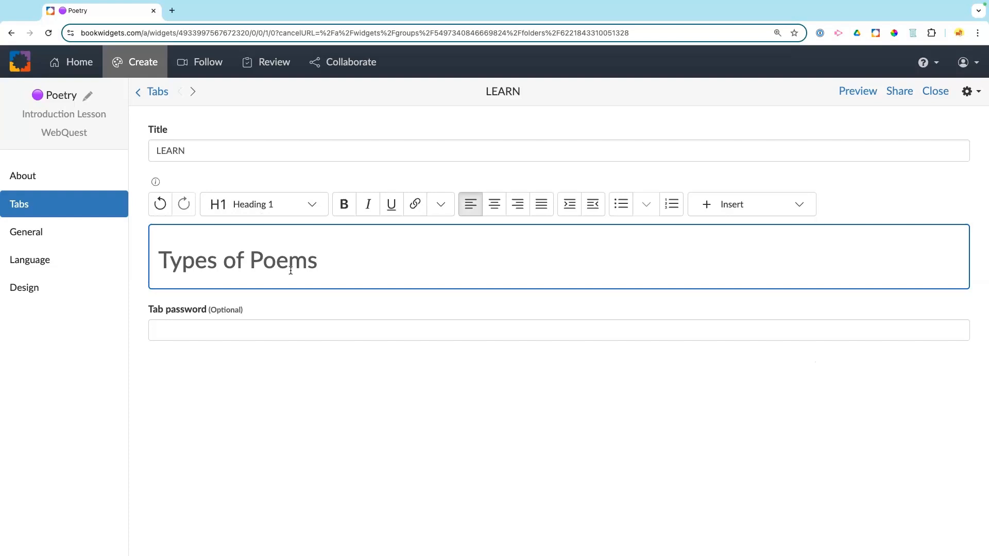
pyautogui.press('Return')
pyautogui.press('Return')
pyautogui.press('Return')
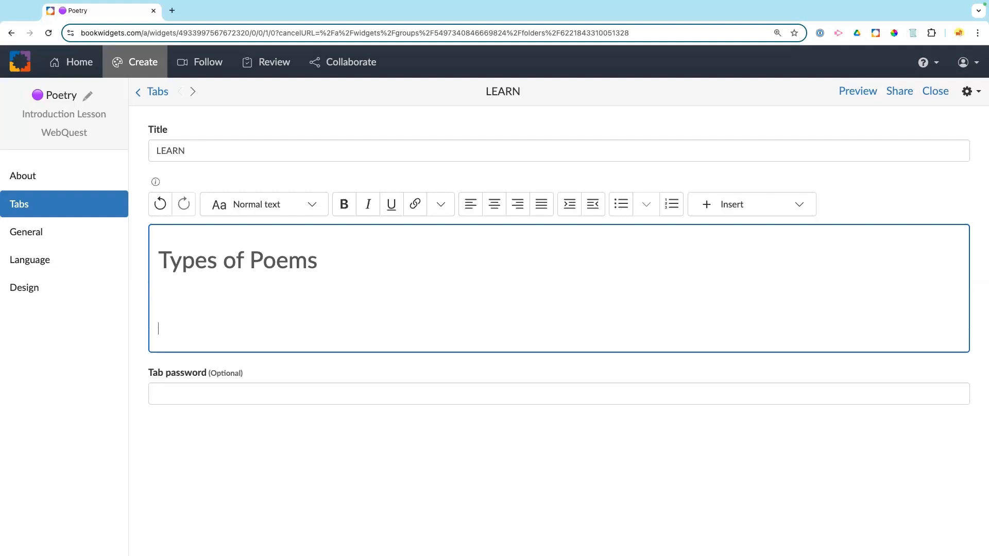
pyautogui.press('Return')
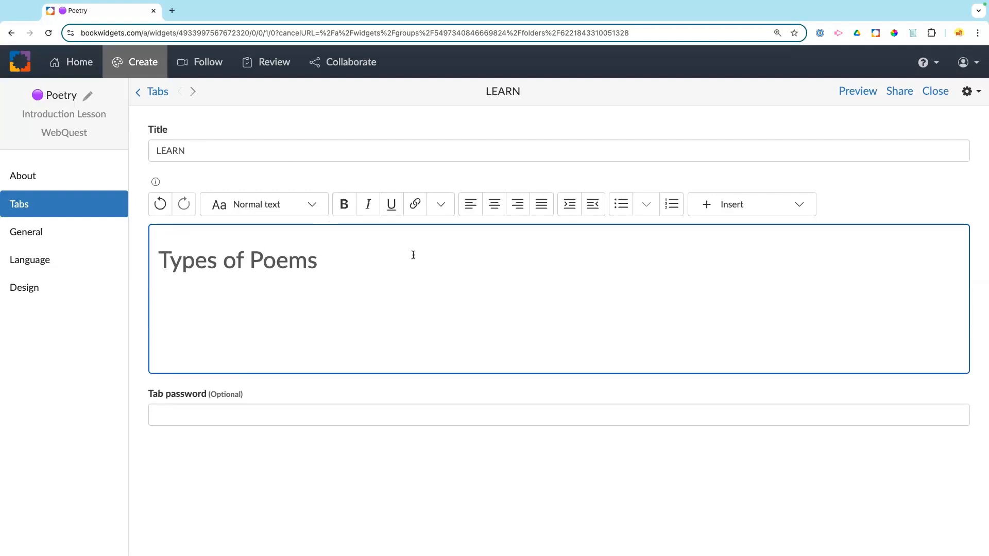
# Step: Insert a Section block named 'Haiku' followed by blank lines
pyautogui.click(438, 210)
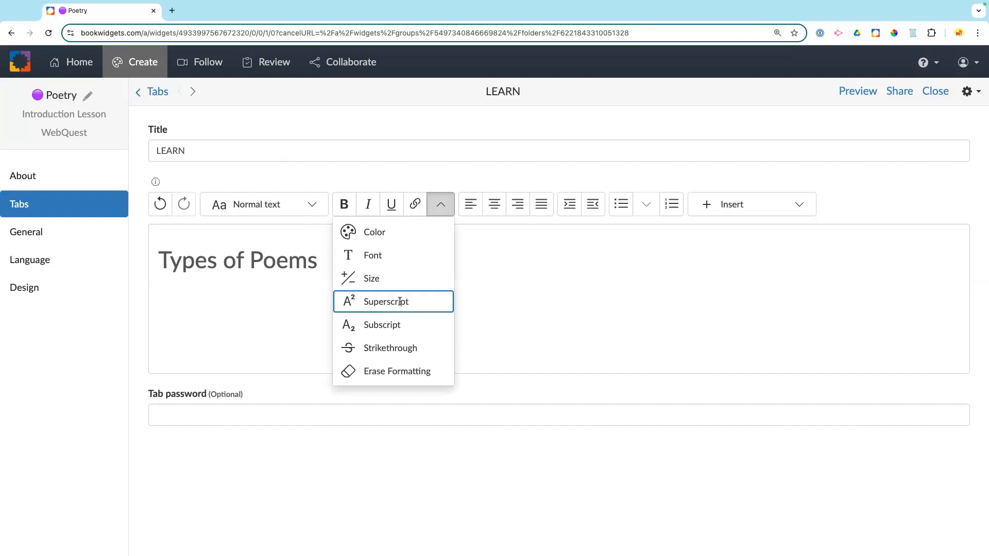
pyautogui.click(440, 205)
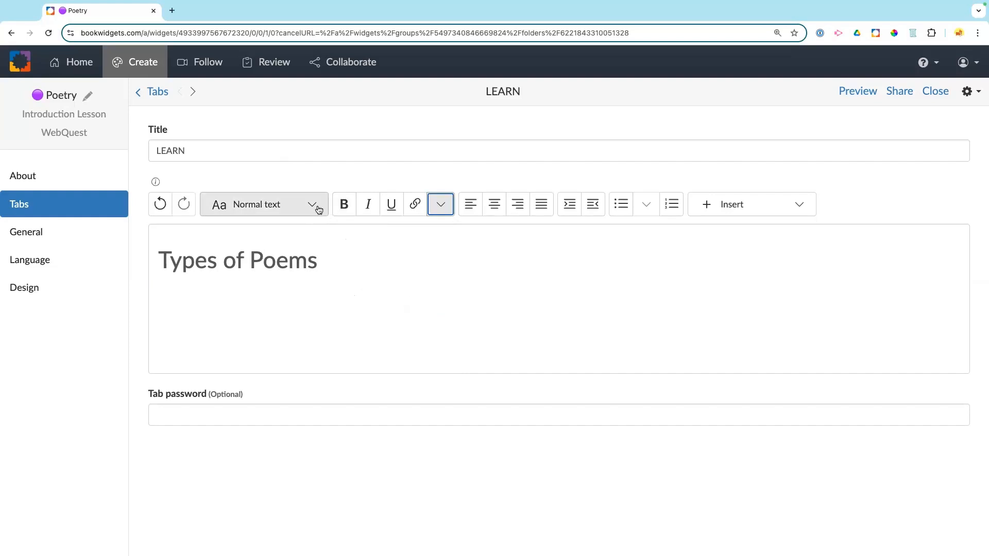
pyautogui.click(318, 208)
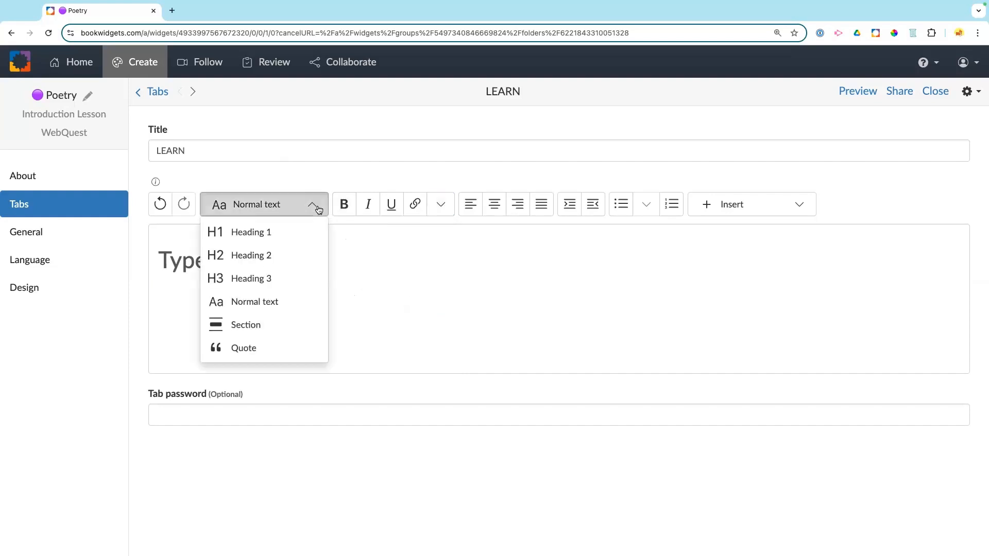
pyautogui.click(241, 323)
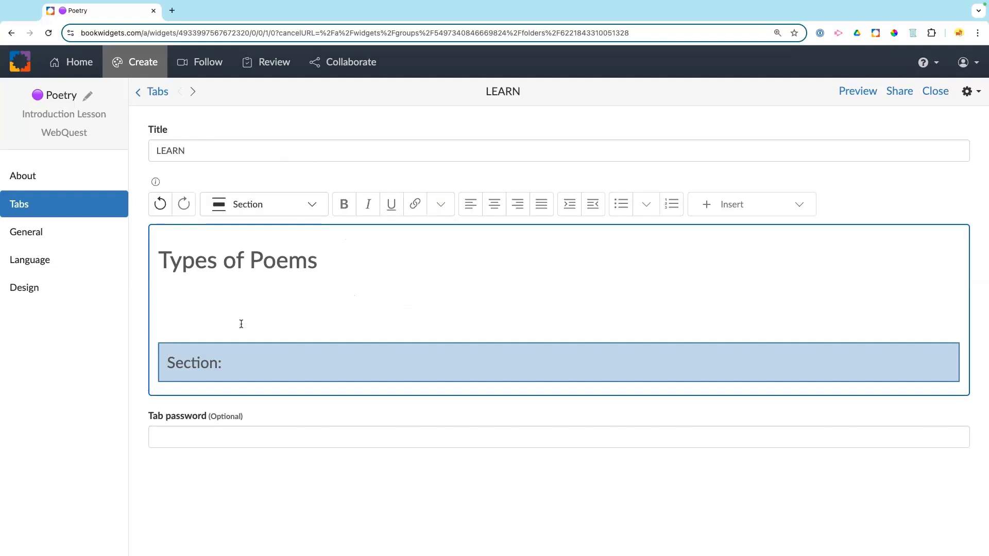
pyautogui.write('Haiku')
pyautogui.click(278, 312)
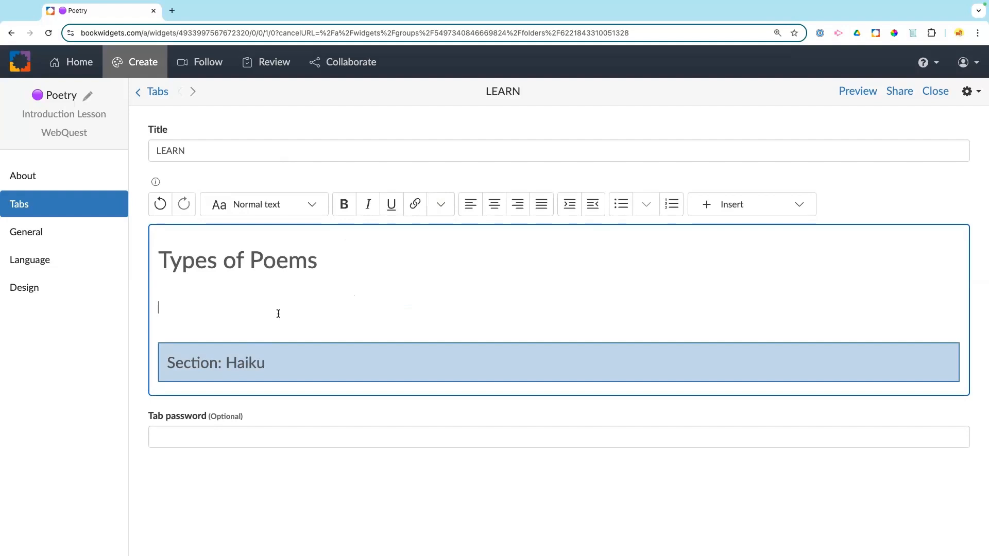
pyautogui.click(253, 394)
pyautogui.press('Return')
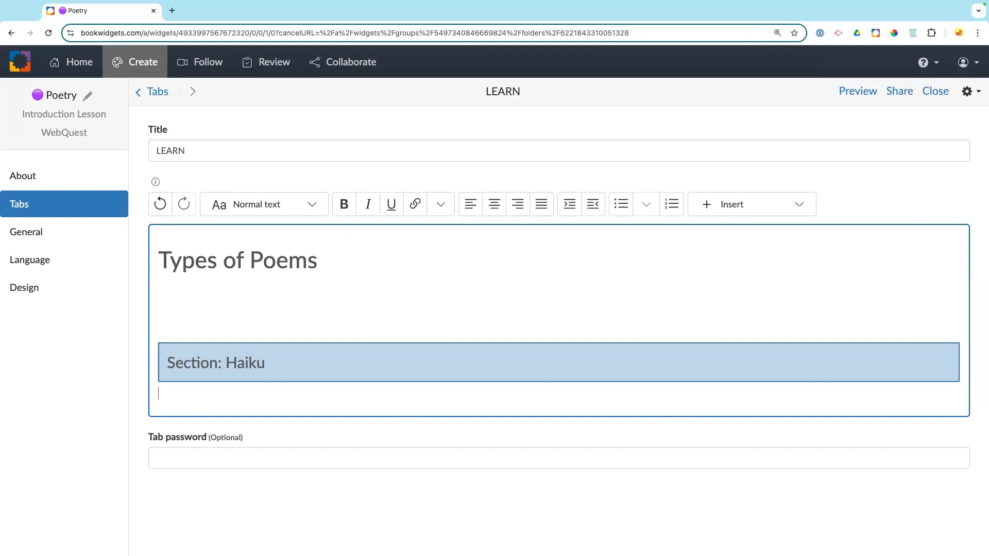
pyautogui.press('Return')
pyautogui.press('Return')
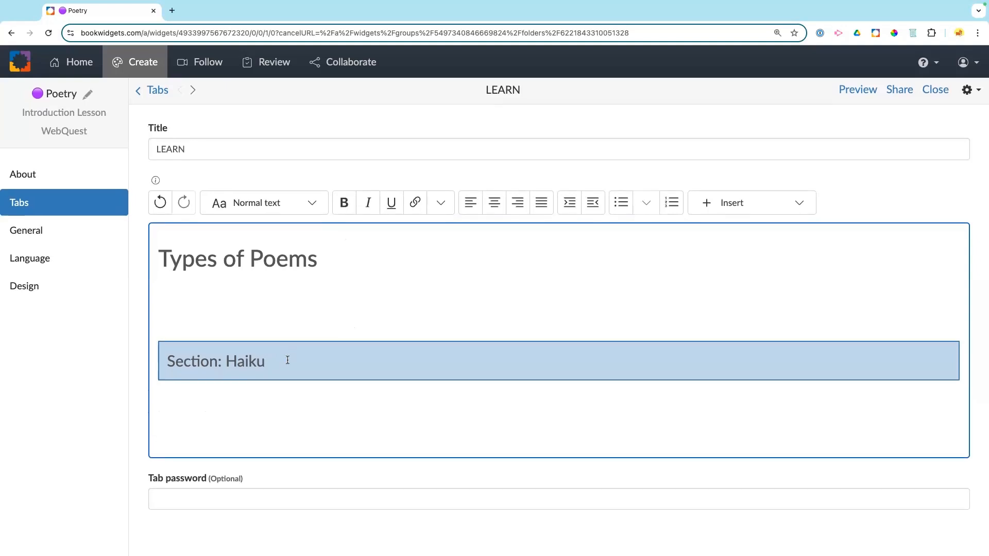
pyautogui.press('Return')
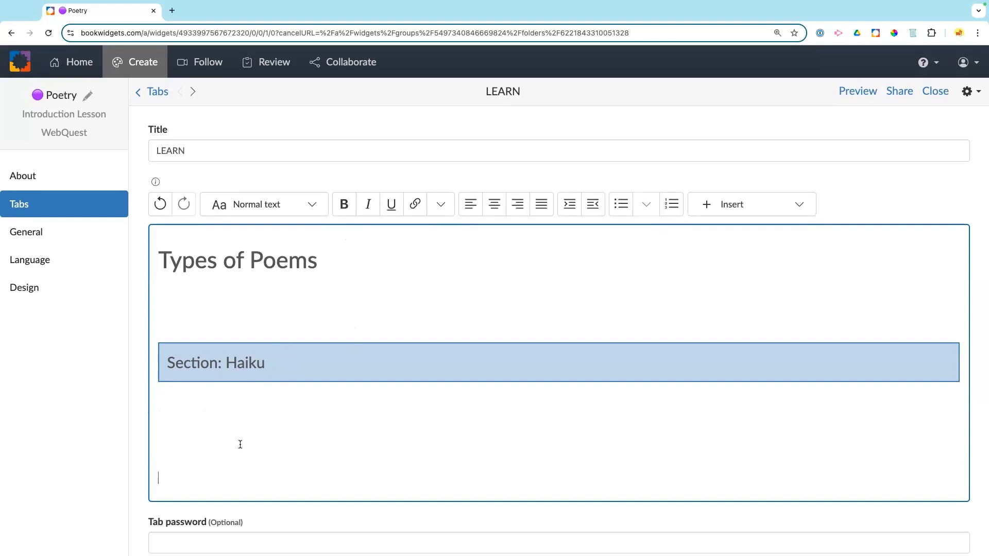
# Step: Insert a second Section block named 'Shakespeare' with blank lines below it
pyautogui.click(307, 209)
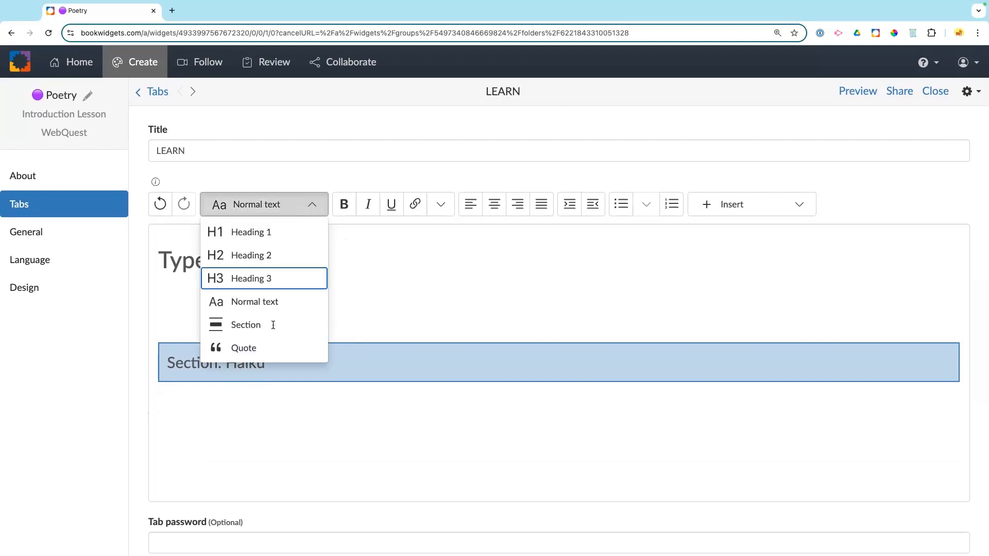
pyautogui.click(271, 324)
pyautogui.write('Shak')
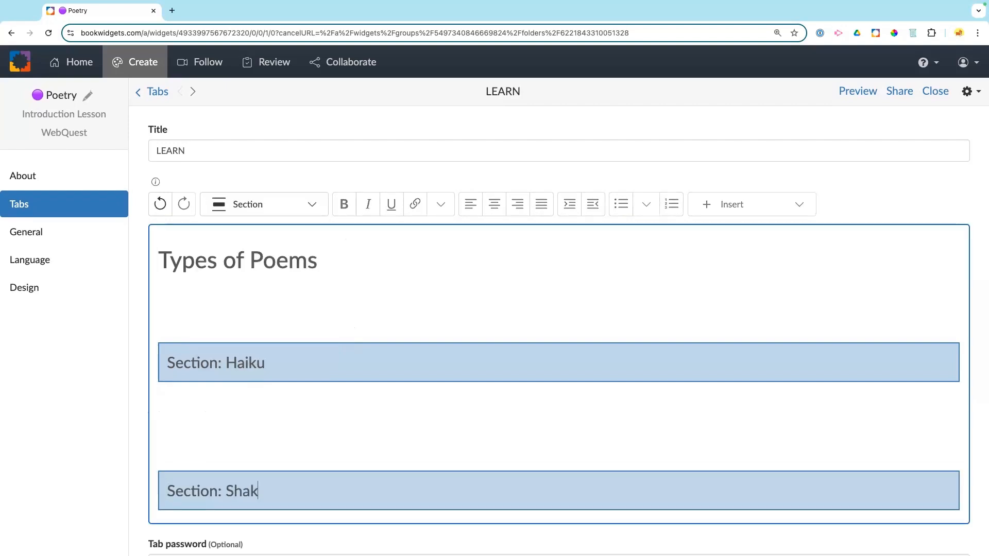
pyautogui.write('espeare')
pyautogui.press('Return')
pyautogui.press('Return')
pyautogui.press('Return')
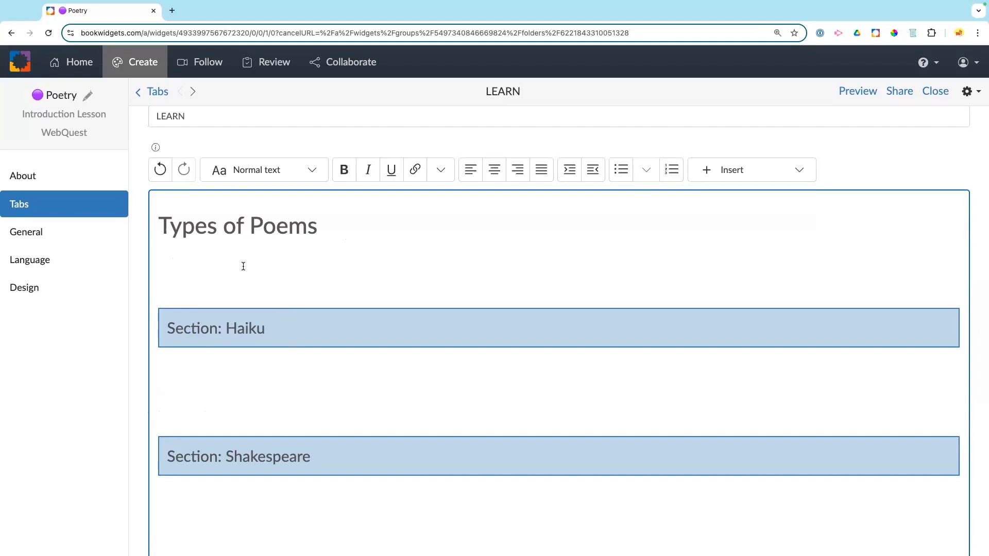
pyautogui.press('Return')
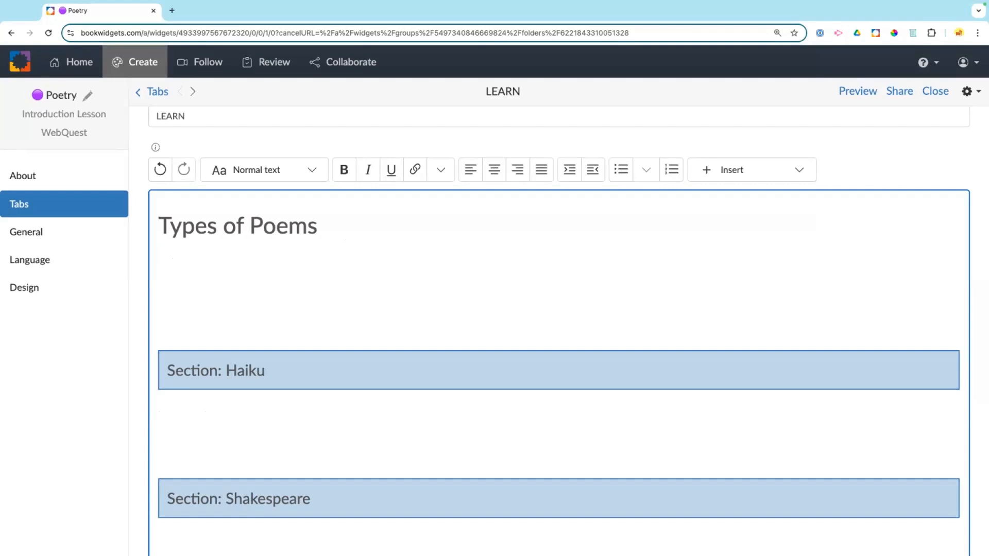
pyautogui.press('super+Tab')
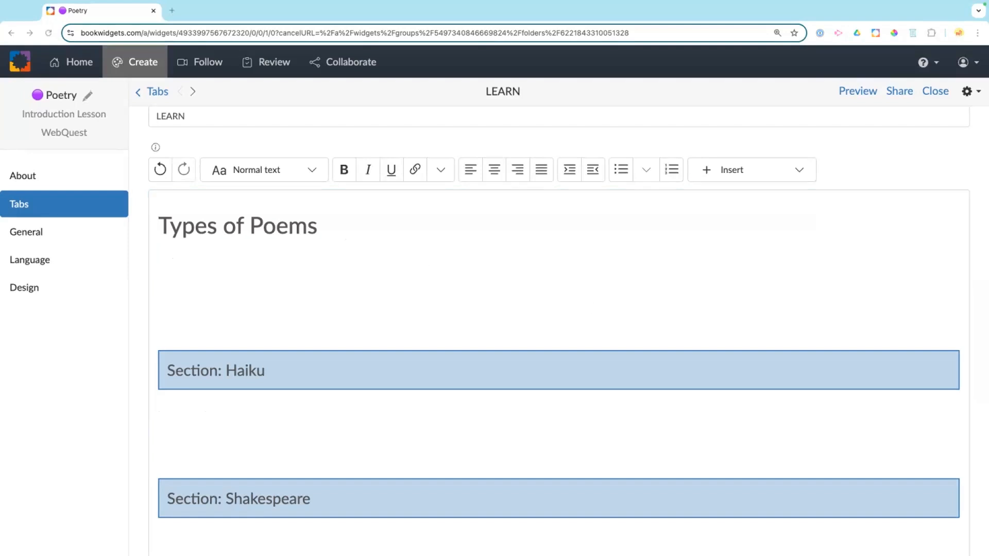
# Step: Paste the intro sentence under the heading and remove its bold formatting
pyautogui.click(254, 258)
pyautogui.write('Learn about the various types of poems by clicking on these widget activities.')
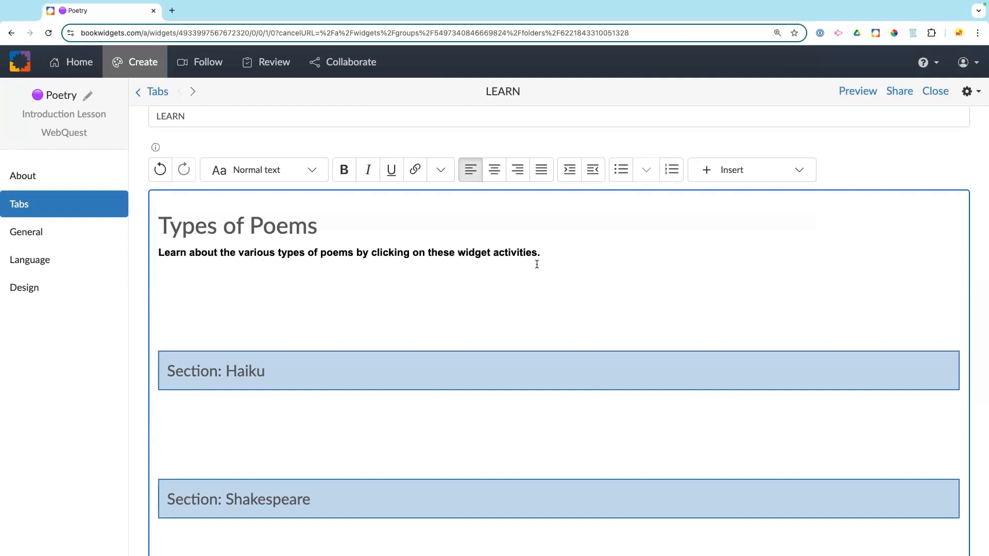
pyautogui.moveTo(549, 252); pyautogui.dragTo(167, 254)
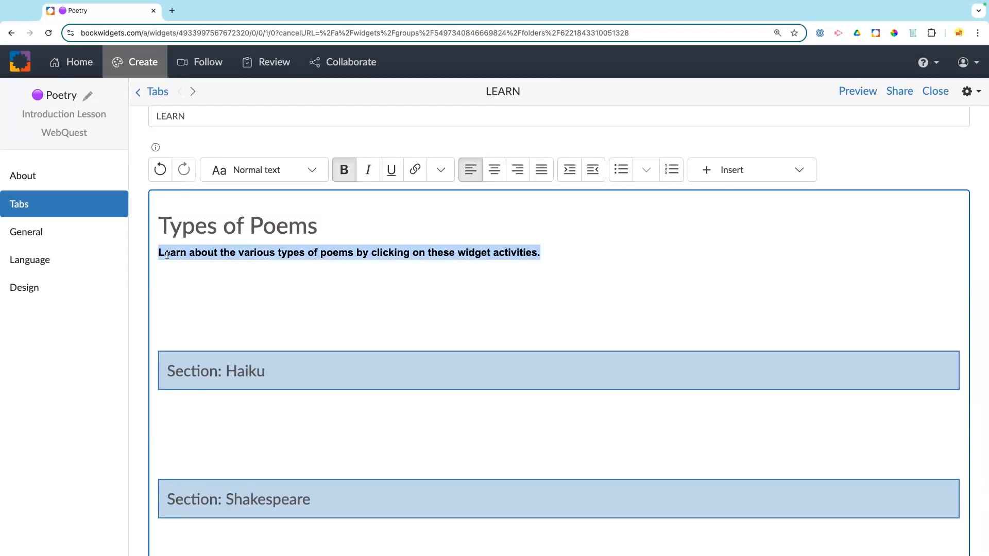
pyautogui.click(338, 179)
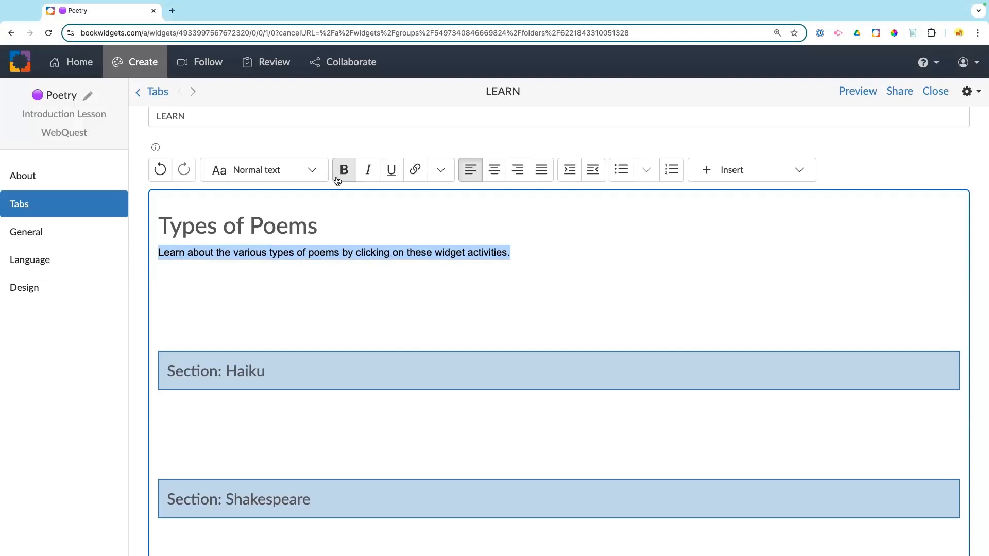
pyautogui.click(330, 255)
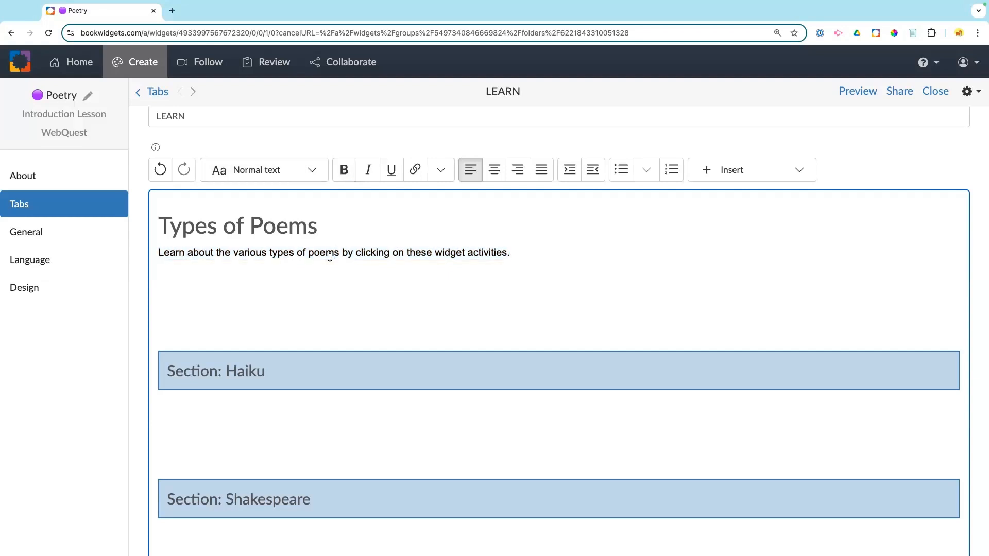
# Step: Replace 'these' with 'the following' and bold only the phrase 'types of poems'
pyautogui.doubleClick(416, 251)
pyautogui.write('the following')
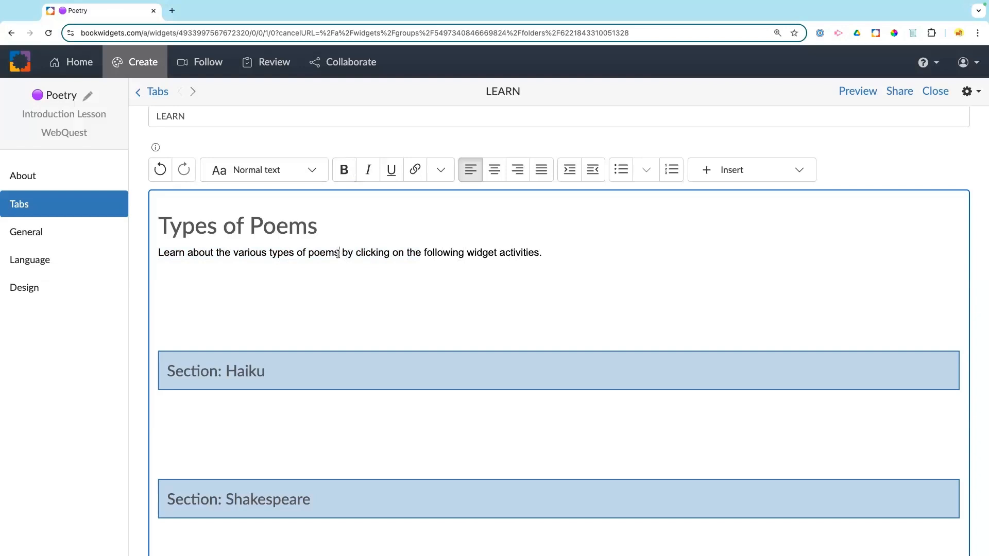
pyautogui.moveTo(338, 252); pyautogui.dragTo(269, 249)
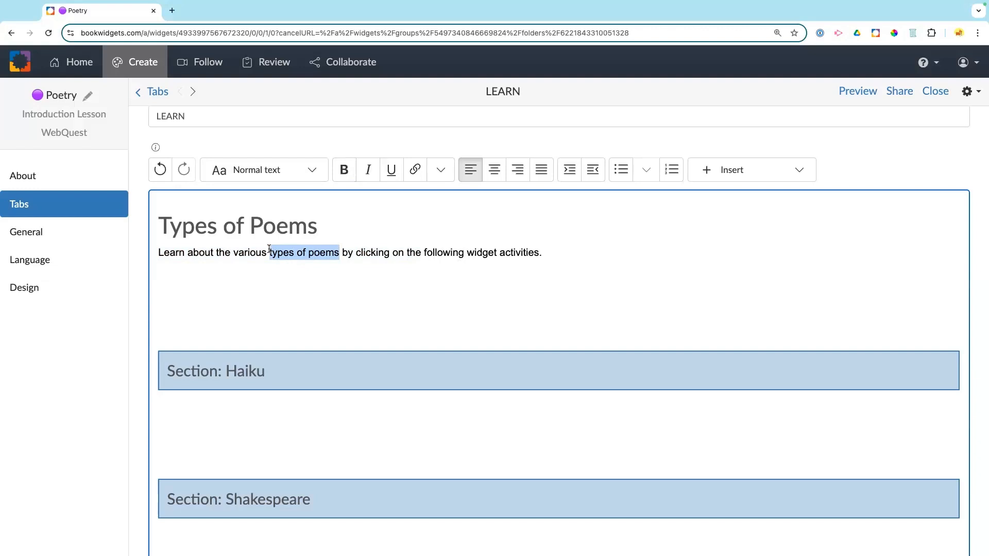
pyautogui.hotkey('ctrl', 'b')
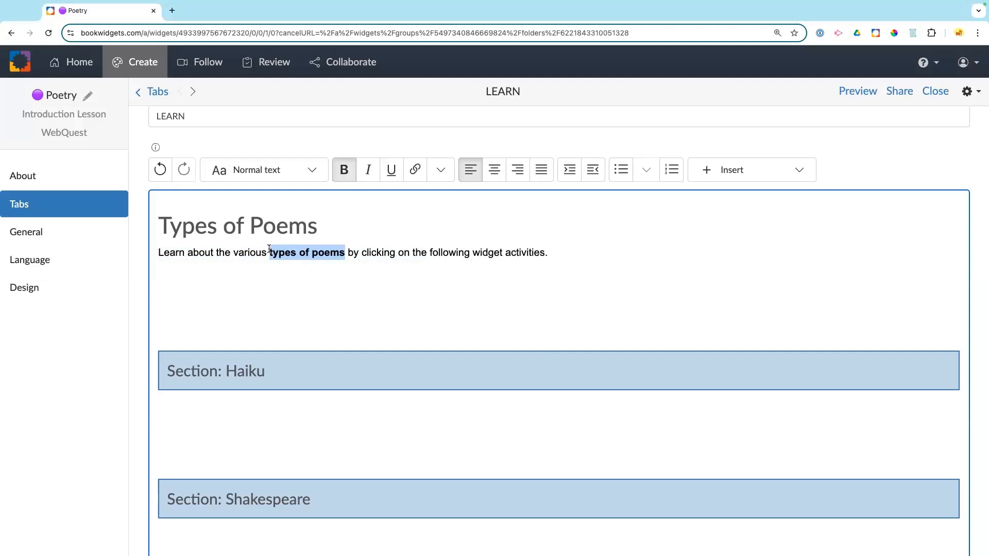
pyautogui.click(441, 171)
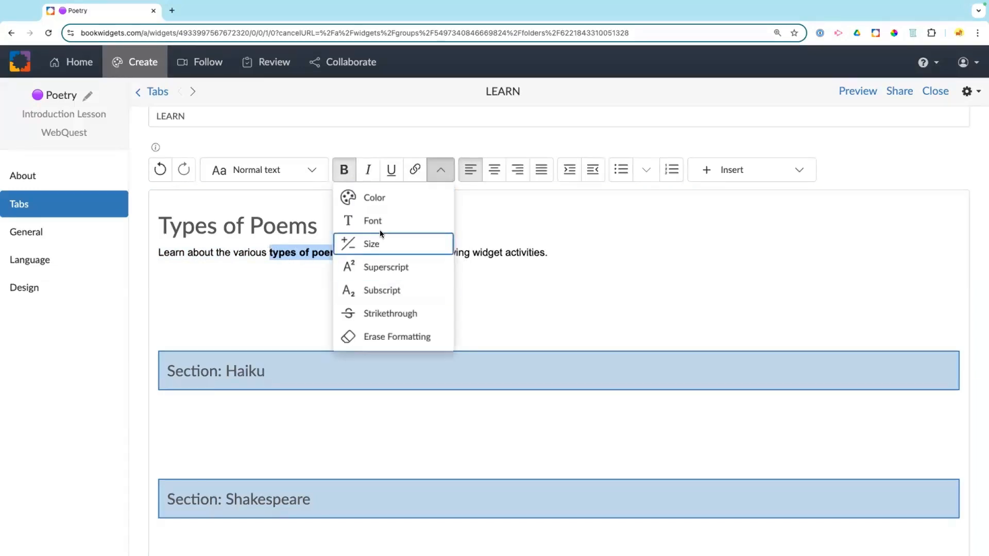
# Step: Underline the phrase 'types of poems' and color it dark green
pyautogui.click(391, 174)
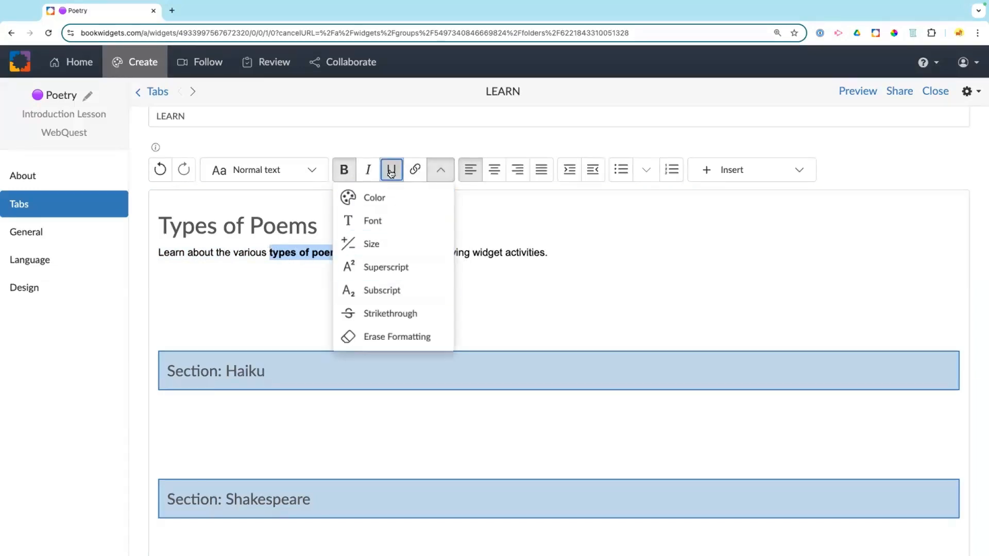
pyautogui.click(367, 199)
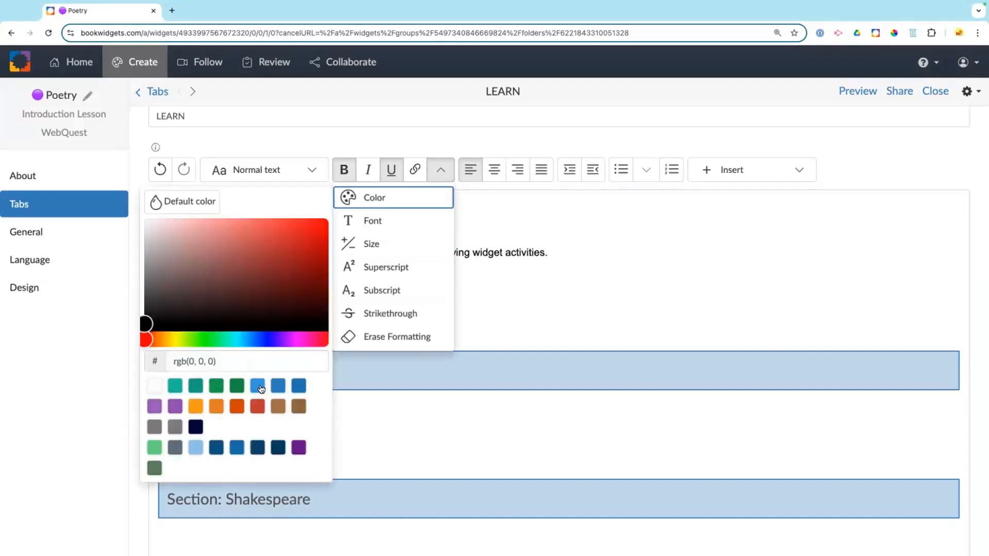
pyautogui.click(259, 388)
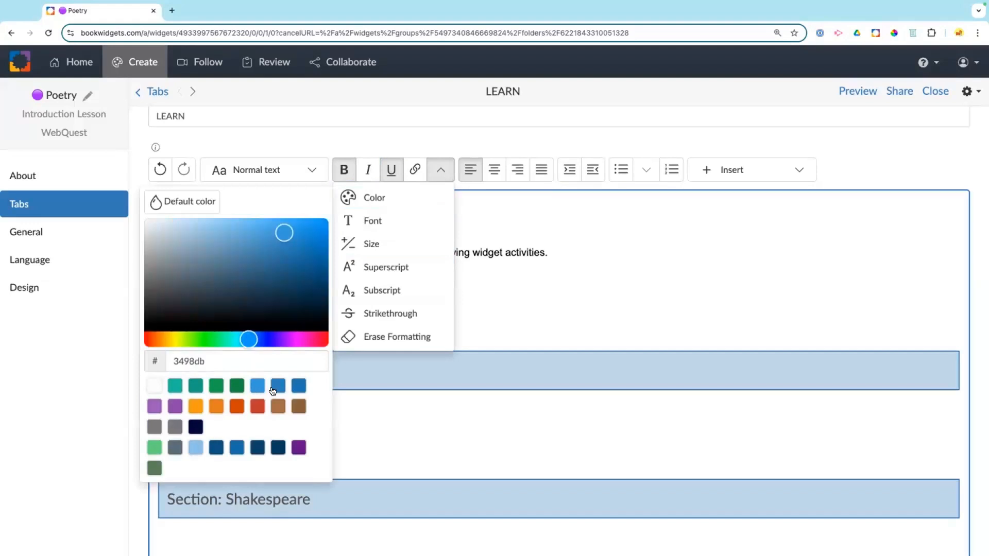
pyautogui.click(238, 391)
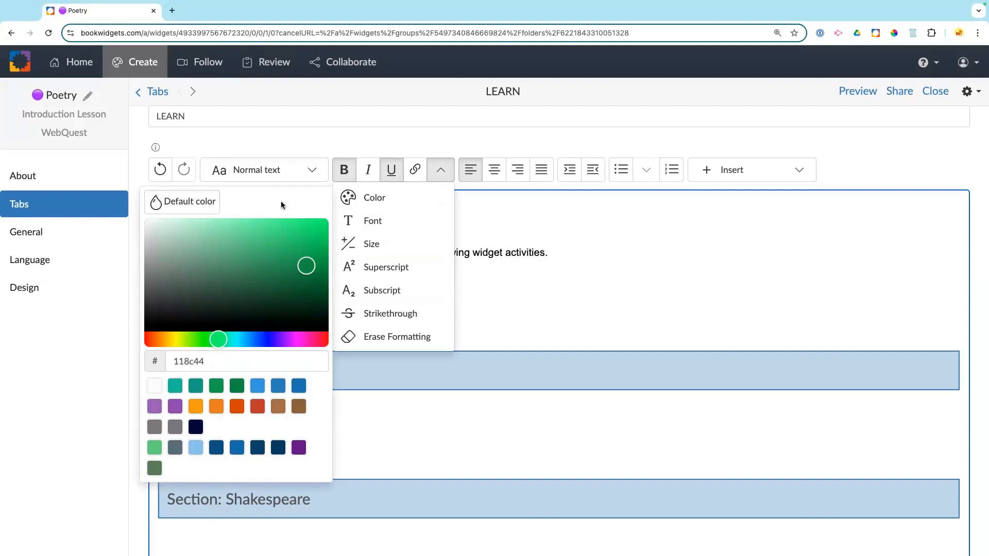
pyautogui.click(433, 174)
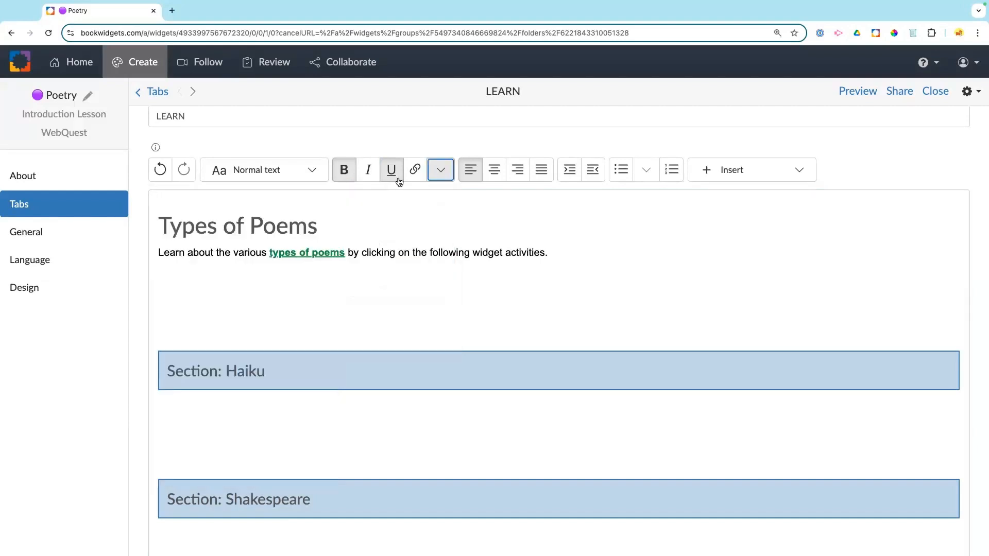
# Step: Set the 'types of poems' phrase in the Copperplate font
pyautogui.moveTo(345, 252); pyautogui.dragTo(299, 252)
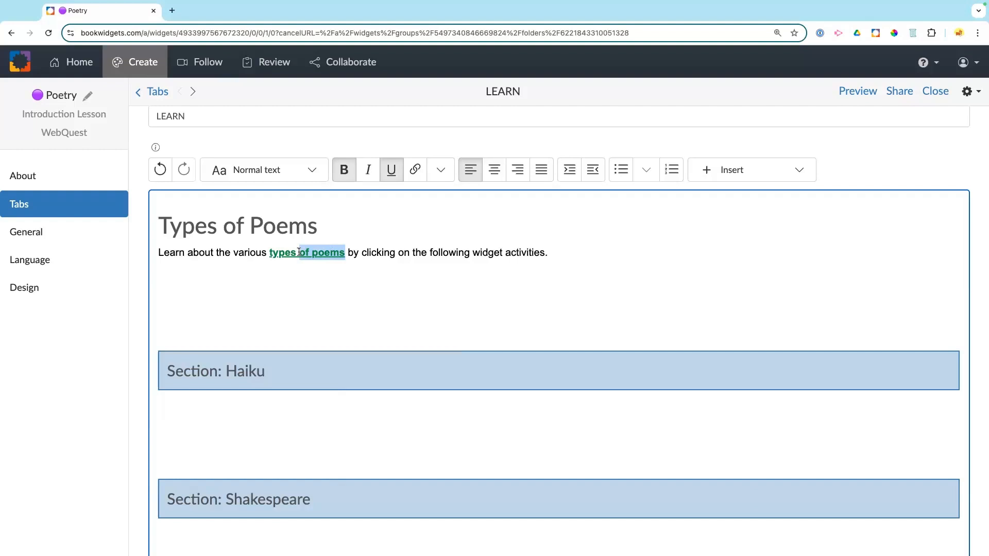
pyautogui.click(319, 226)
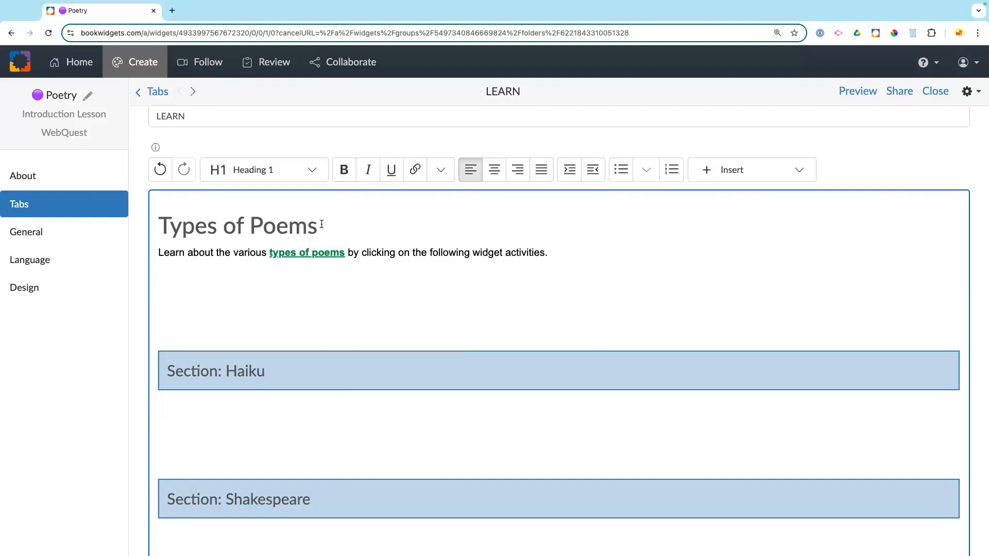
pyautogui.moveTo(346, 252); pyautogui.dragTo(269, 253)
pyautogui.click(441, 170)
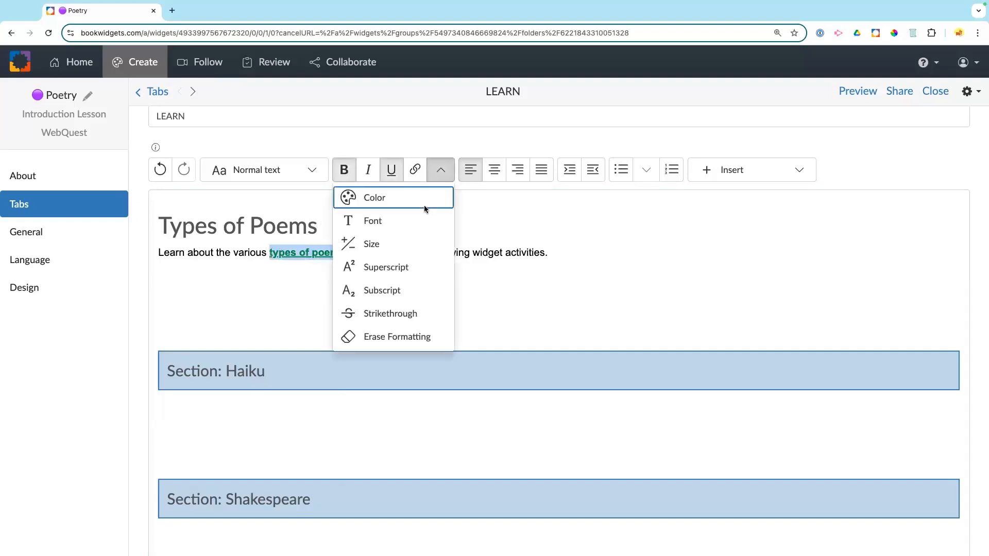
pyautogui.moveTo(414, 223)
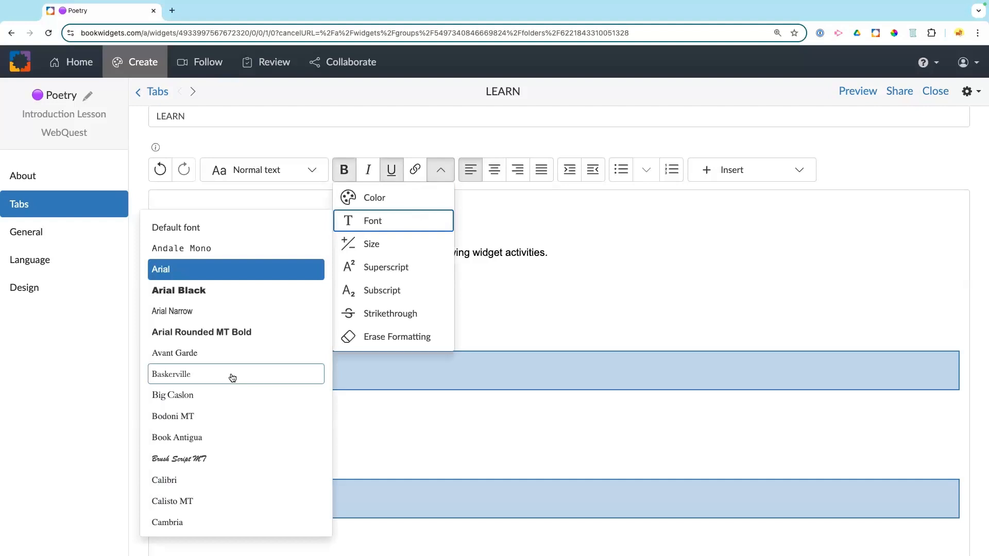
pyautogui.scroll(-2, 228, 407)
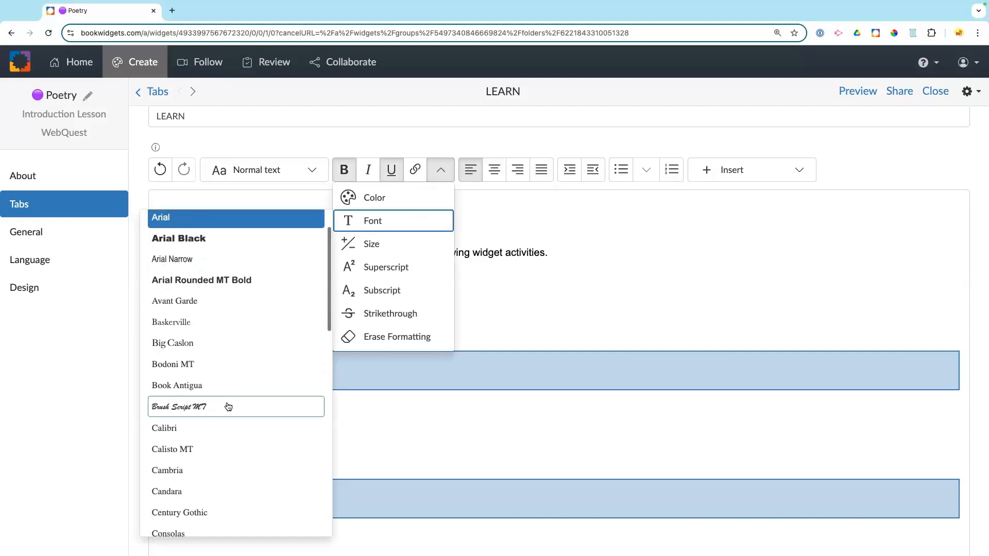
pyautogui.scroll(-3, 228, 406)
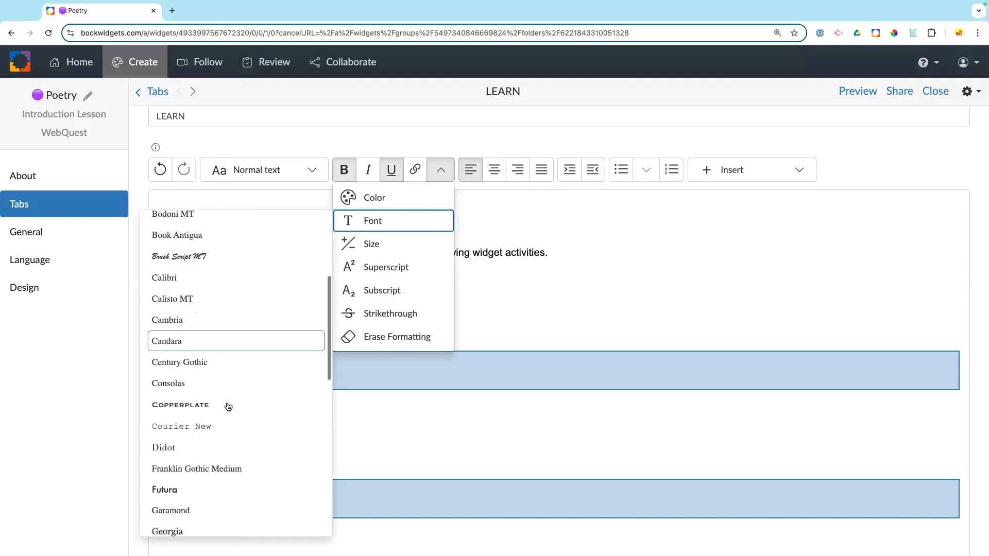
pyautogui.scroll(-2, 228, 407)
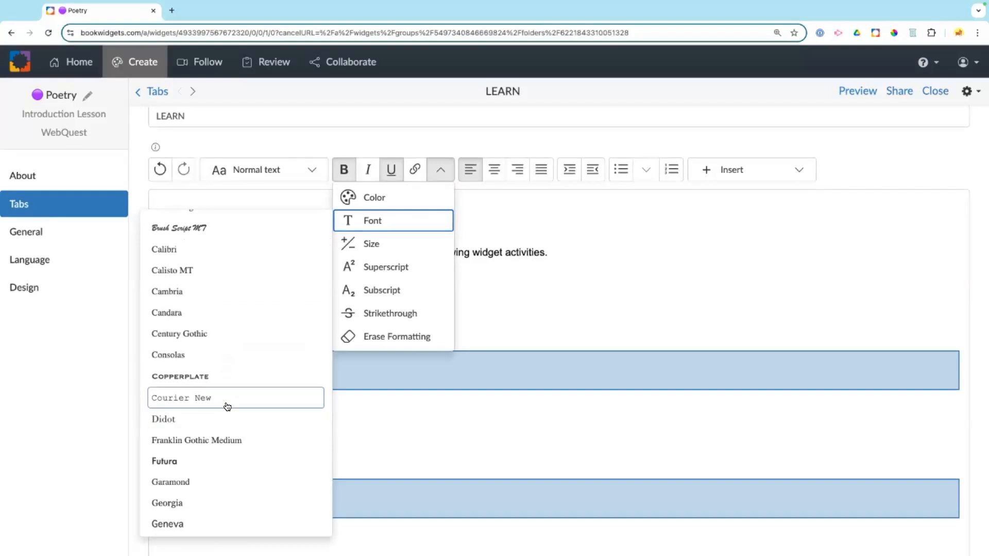
pyautogui.click(221, 375)
pyautogui.click(443, 171)
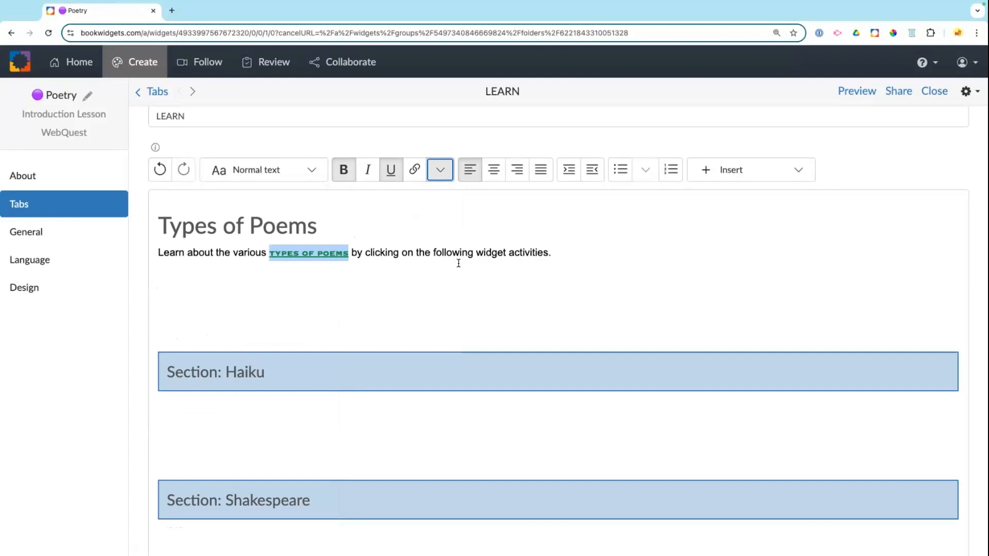
# Step: Add blank lines around the intro sentence, discarding a draft Heading 2 line
pyautogui.click(434, 278)
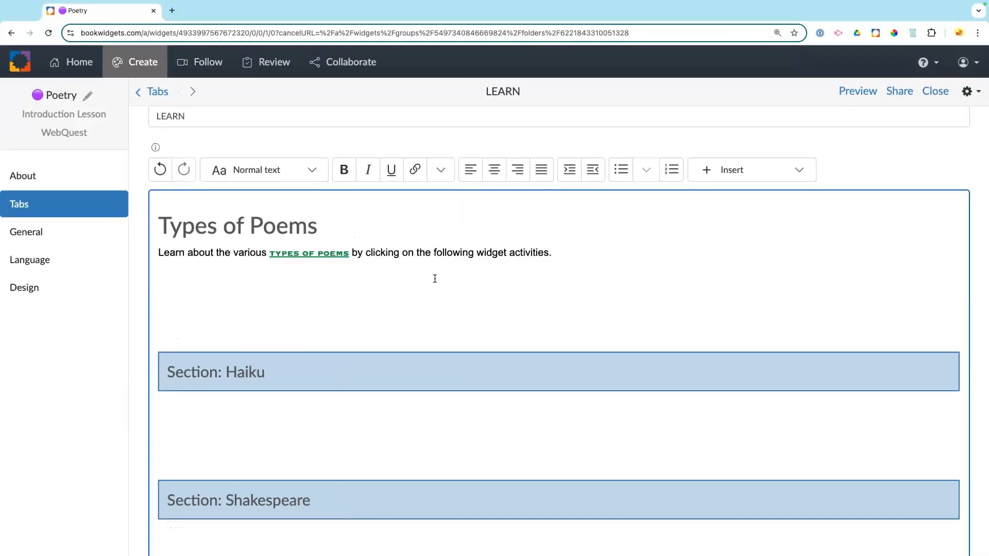
pyautogui.press('Return')
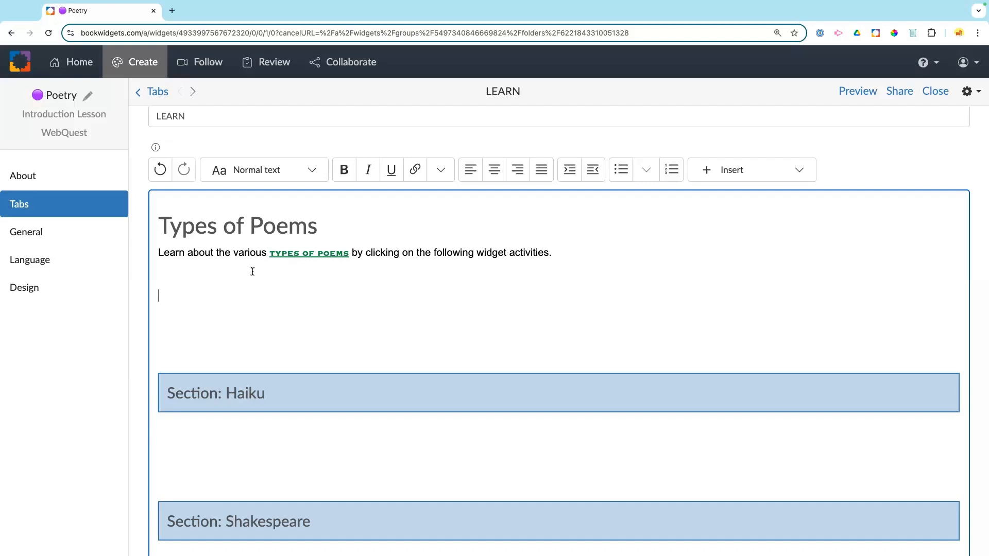
pyautogui.click(158, 253)
pyautogui.press('Return')
pyautogui.press('Return')
pyautogui.press('Return')
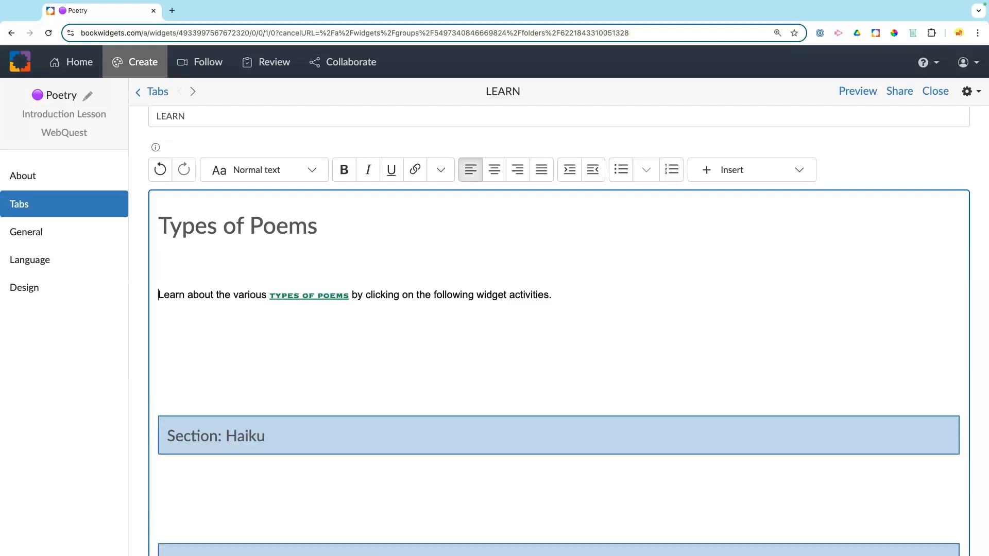
pyautogui.click(166, 261)
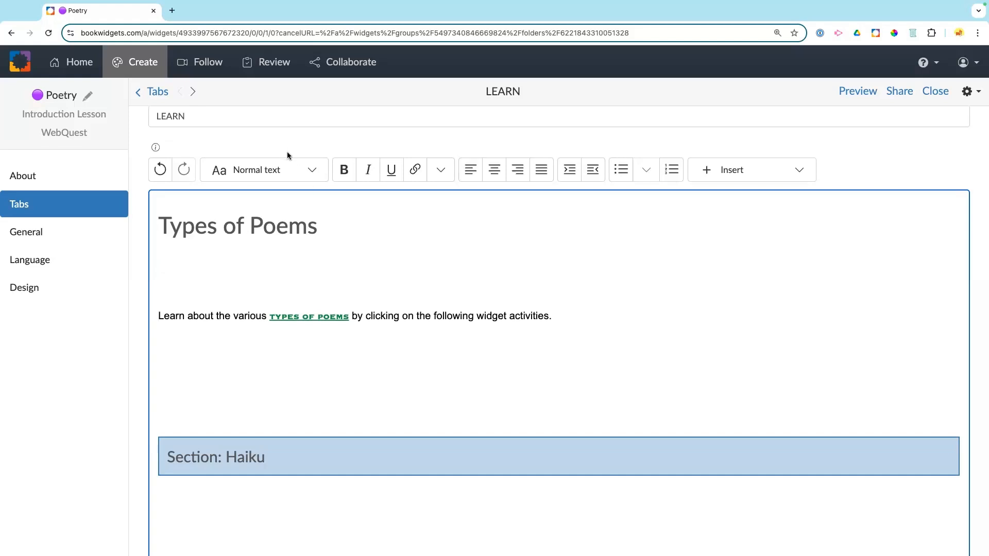
pyautogui.click(262, 170)
pyautogui.click(261, 220)
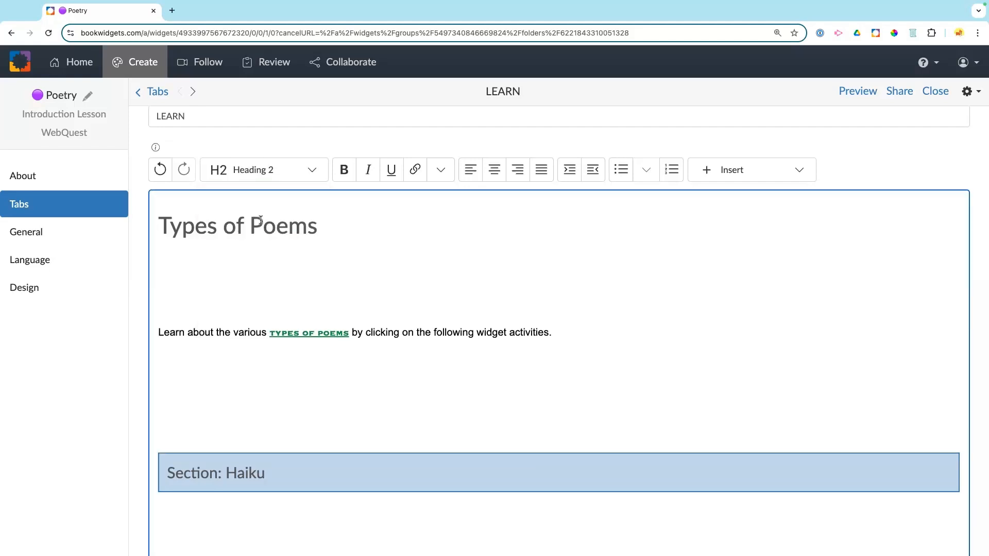
pyautogui.write('What is Poe')
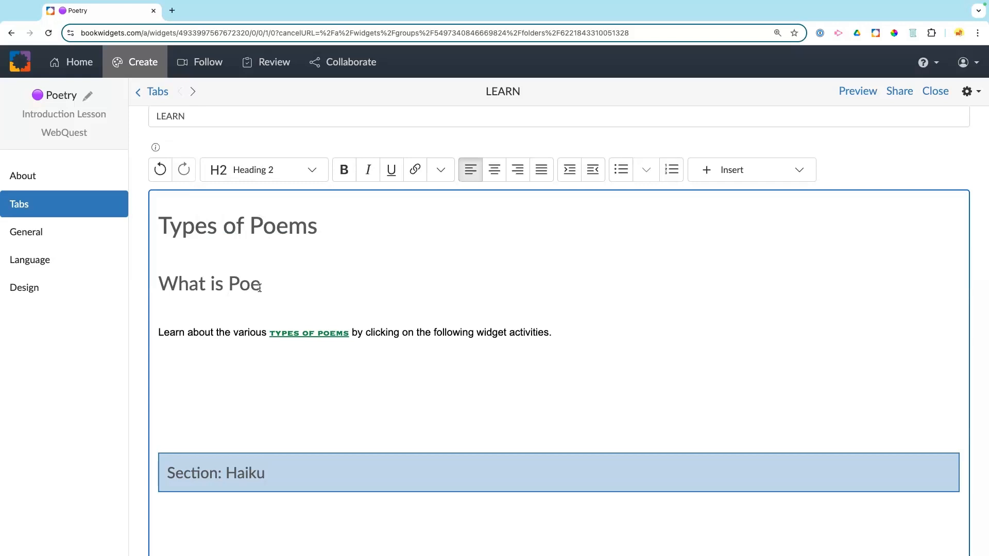
pyautogui.hotkey('shift', 'Left')
pyautogui.hotkey('shift', 'Left')
pyautogui.hotkey('shift', 'Left')
pyautogui.hotkey('shift', 'Home')
pyautogui.press('BackSpace')
pyautogui.press('BackSpace')
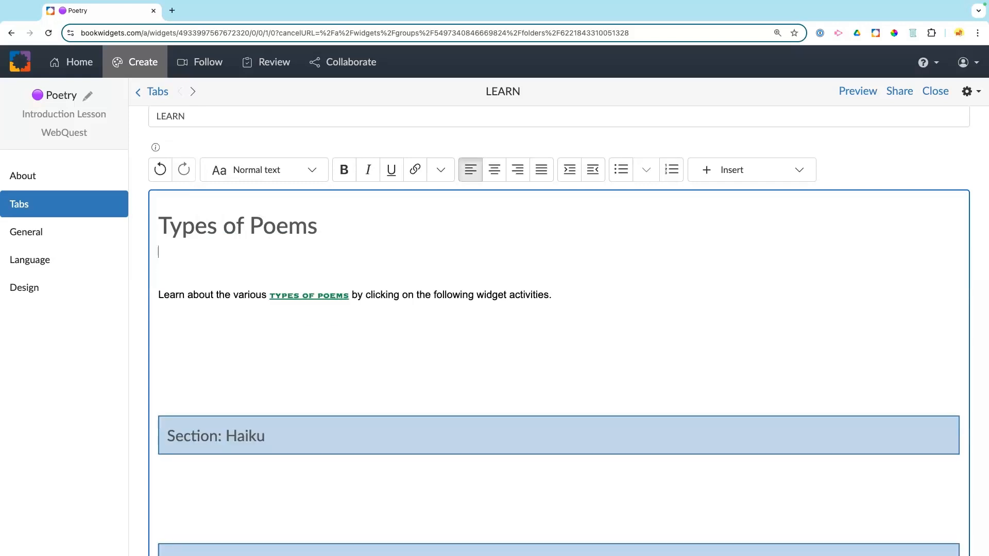
pyautogui.press('BackSpace')
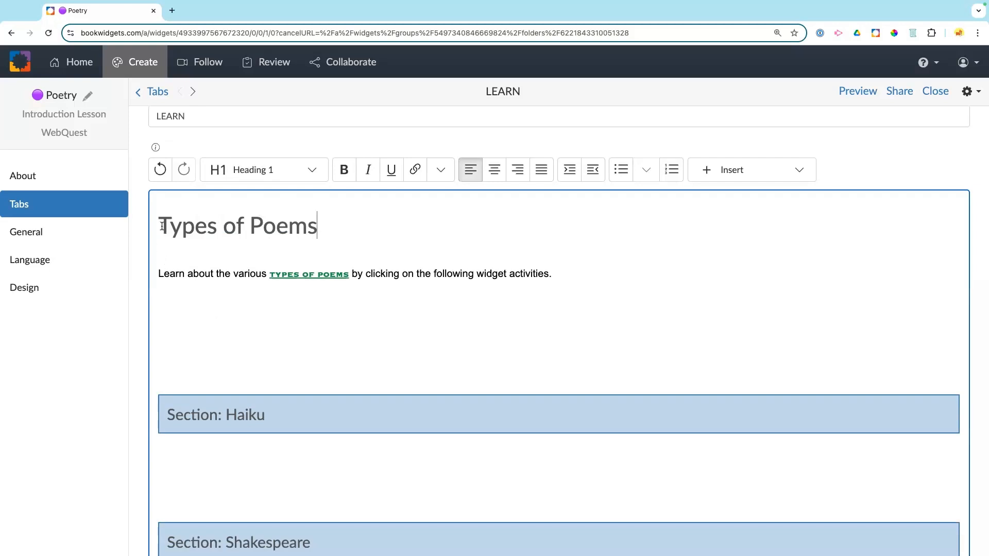
# Step: Add a Heading 1 'What is Poetry?' above Types of Poems, with a normal line below
pyautogui.press('Home')
pyautogui.press('Return')
pyautogui.press('Return')
pyautogui.press('Return')
pyautogui.press('Return')
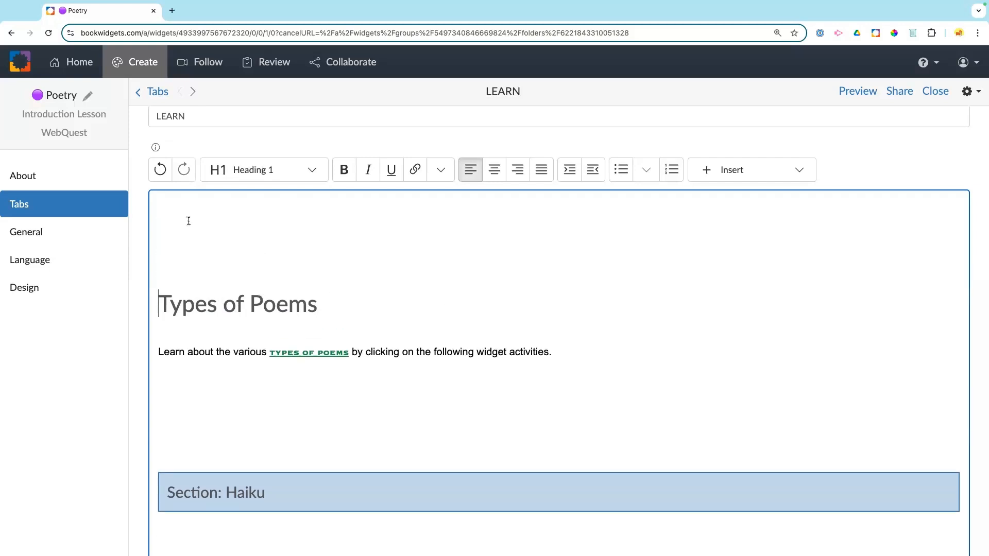
pyautogui.click(185, 212)
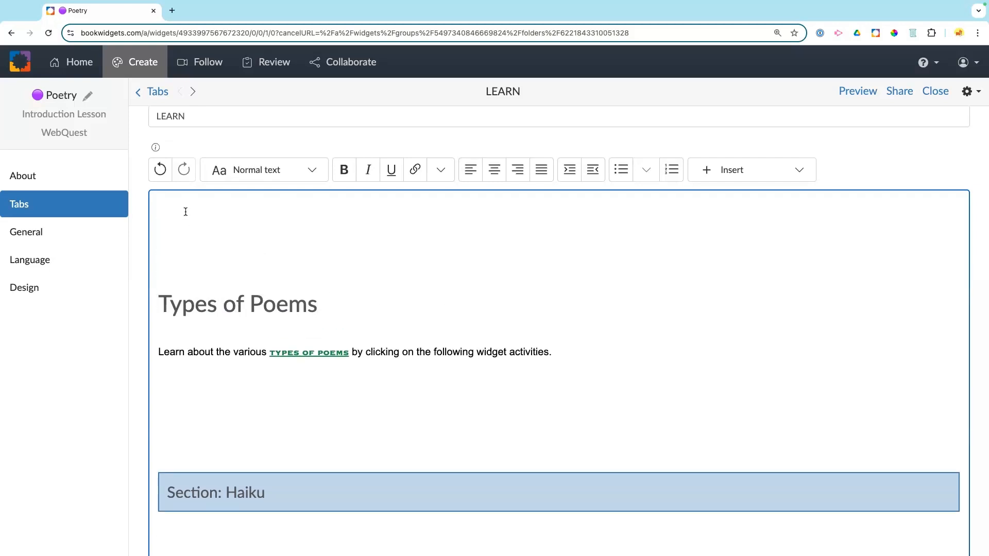
pyautogui.click(231, 171)
pyautogui.click(268, 197)
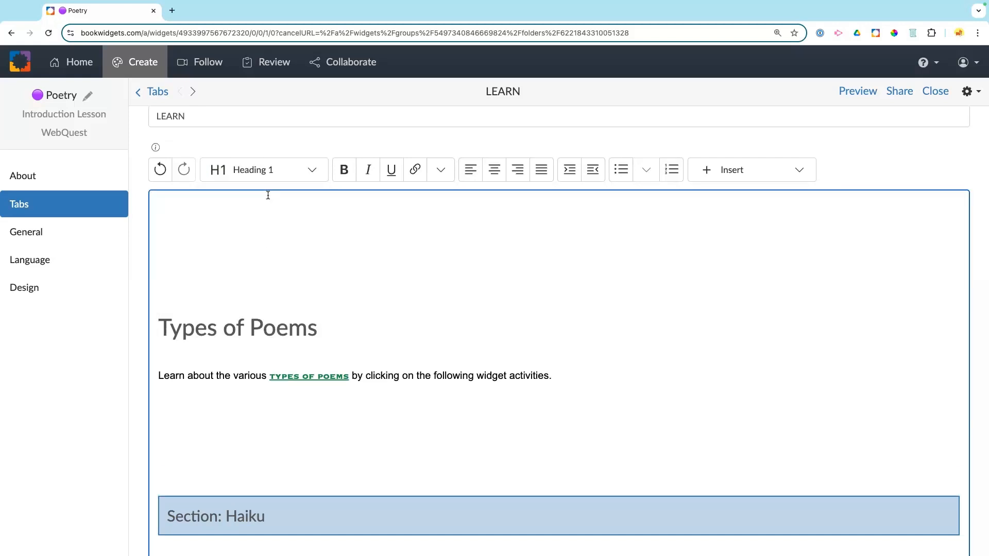
pyautogui.write('What is Poer')
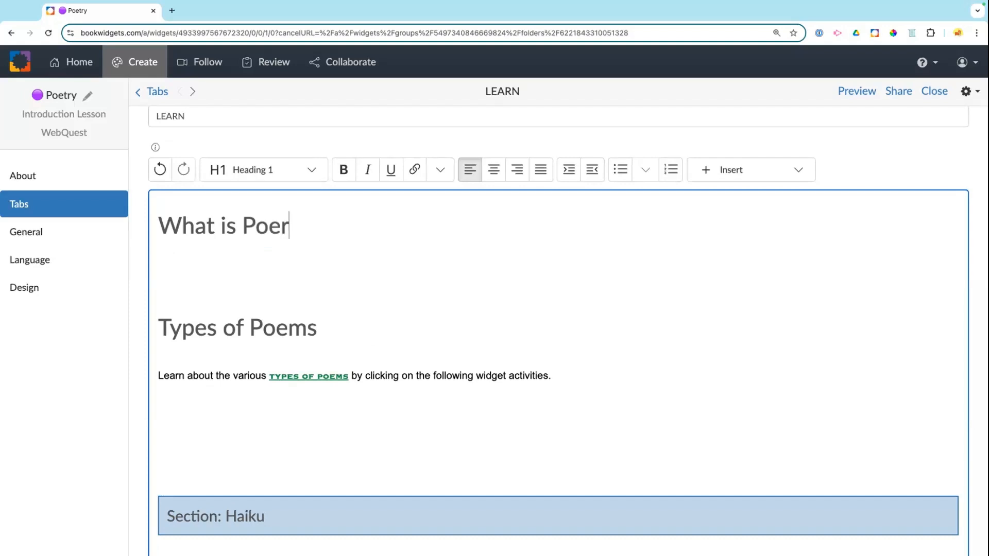
pyautogui.press('BackSpace')
pyautogui.write('try?')
pyautogui.press('Return')
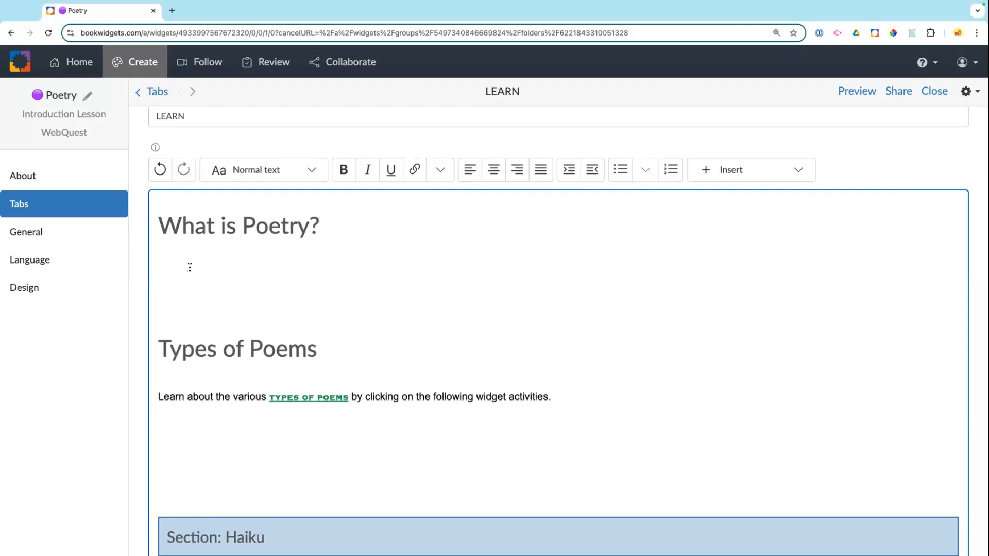
pyautogui.click(739, 177)
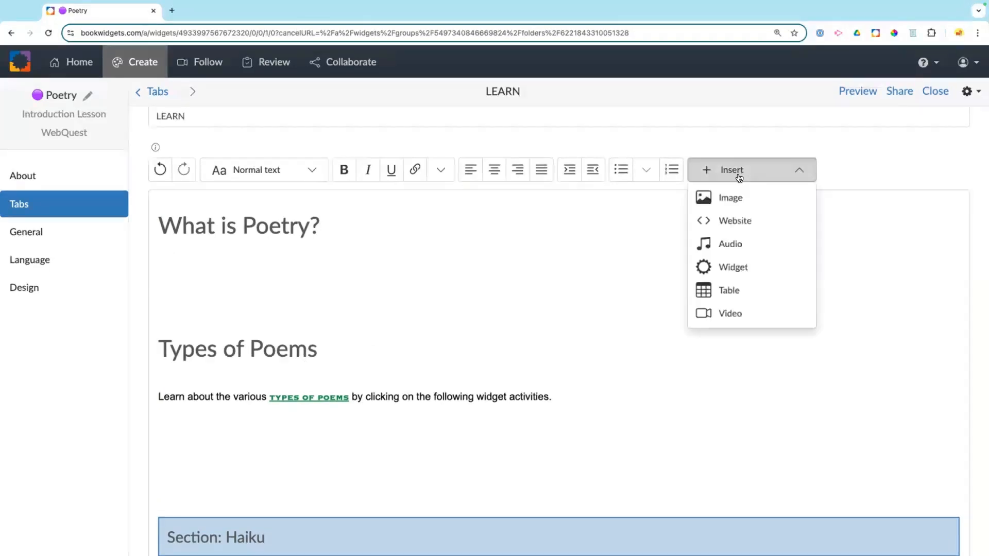
# Step: Embed the YouTube poetry video with '&start=114&end=216' appended to its link
pyautogui.click(736, 309)
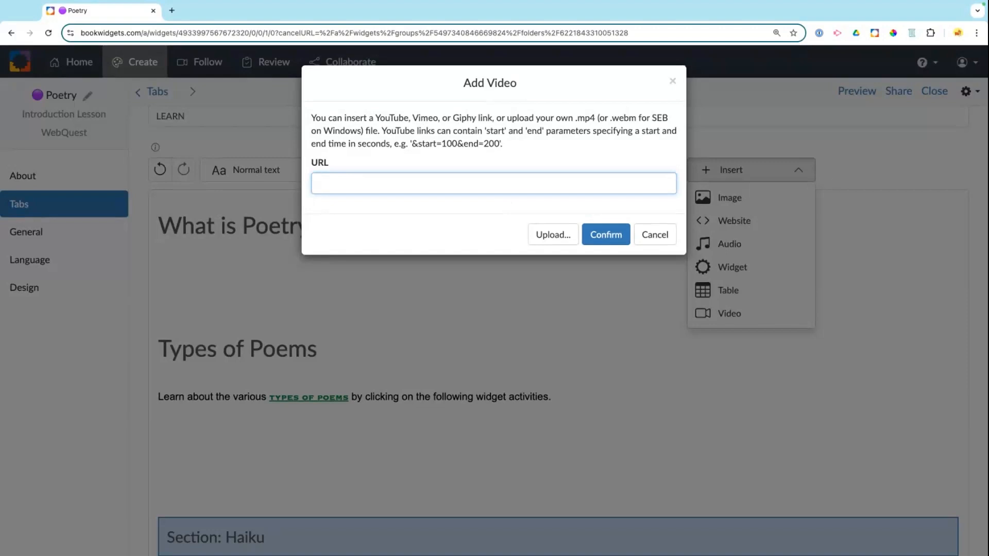
pyautogui.press('super+Tab')
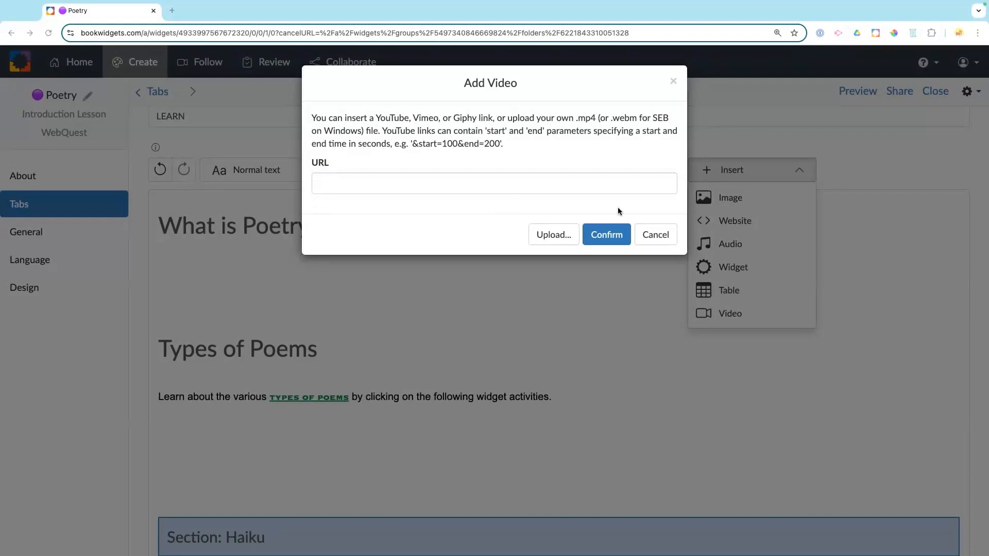
pyautogui.click(478, 183)
pyautogui.write('https://www.youtube.com/watch?v=FjwKQ0NVyYc')
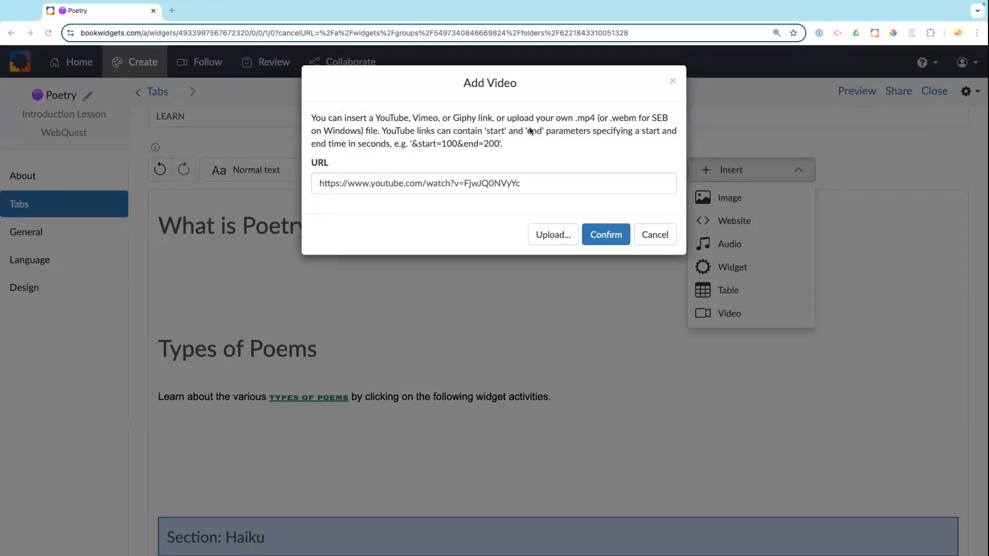
pyautogui.click(410, 143)
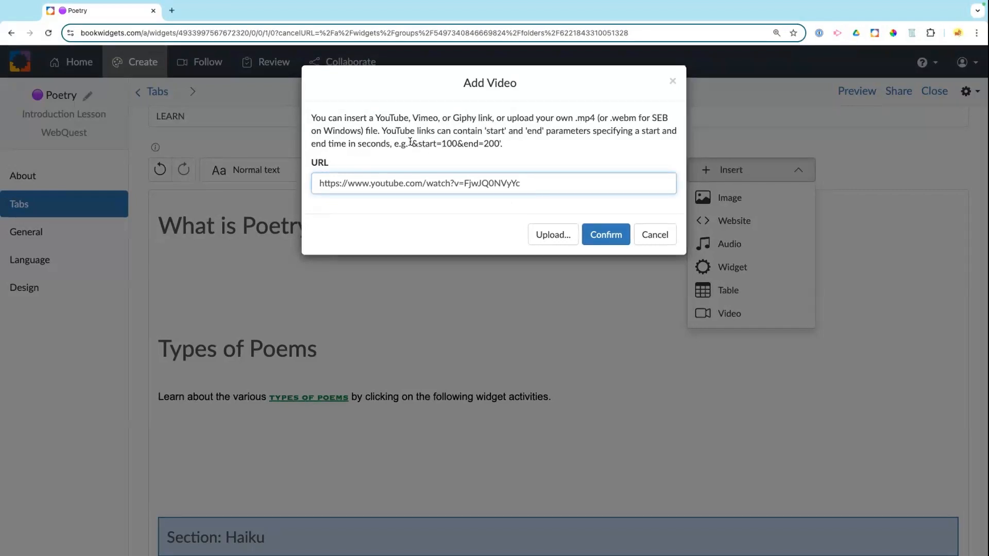
pyautogui.moveTo(411, 143); pyautogui.dragTo(496, 143)
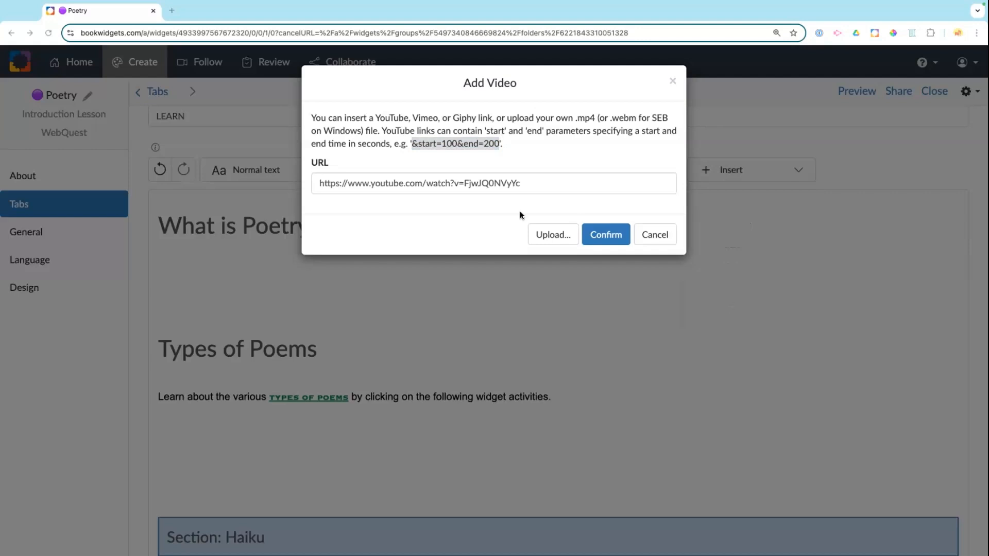
pyautogui.click(539, 184)
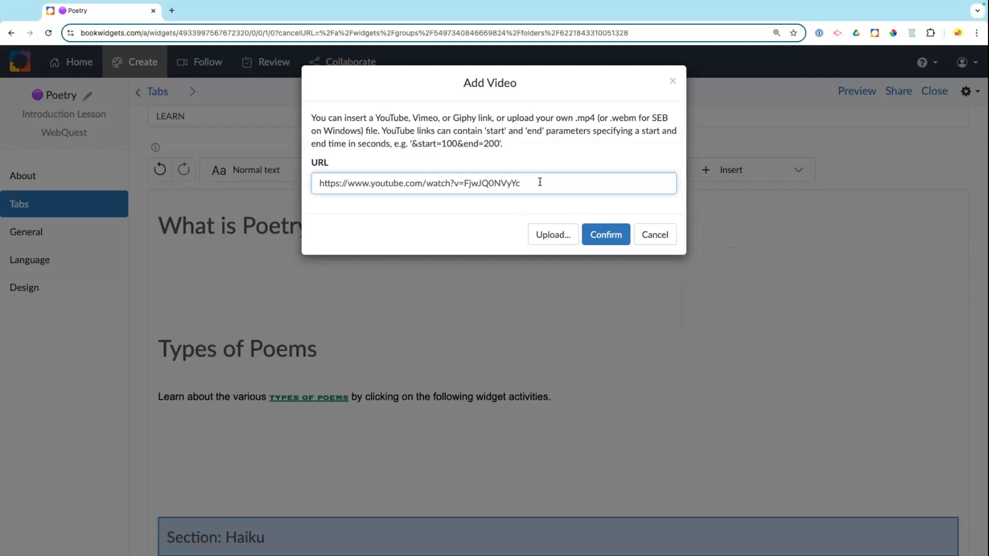
pyautogui.write('&start=114&end=216')
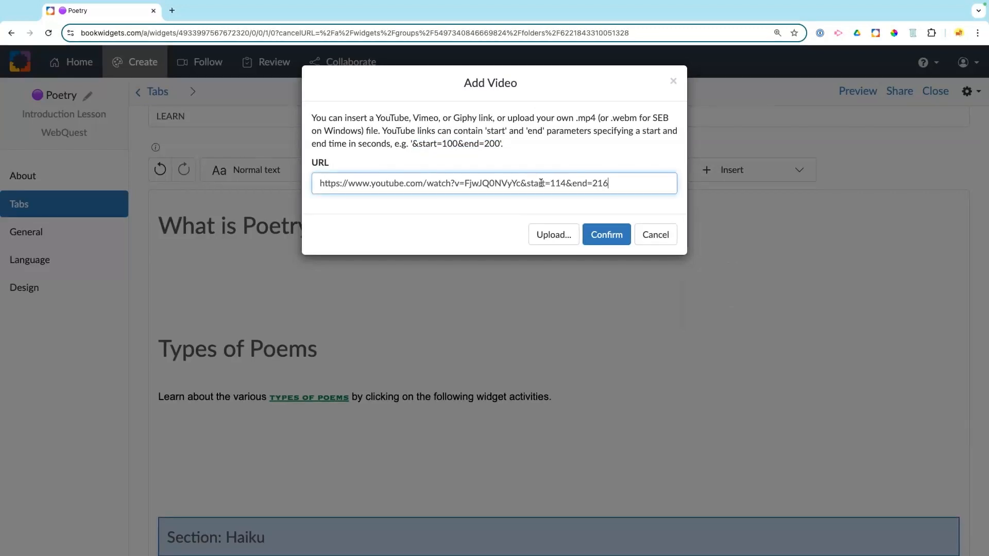
pyautogui.click(601, 237)
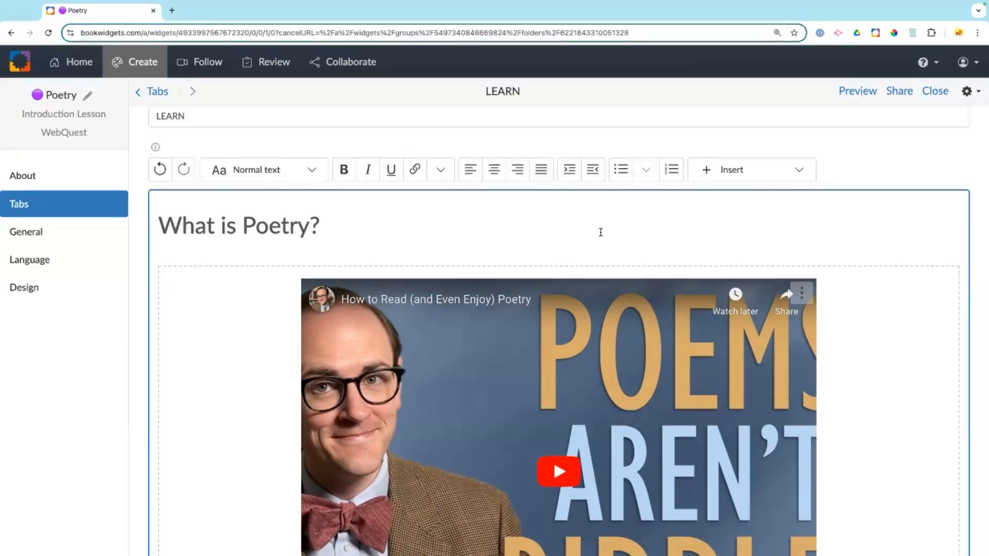
# Step: Set the embedded video's height to 340 px and width to 400 px
pyautogui.scroll(-5, 688, 251)
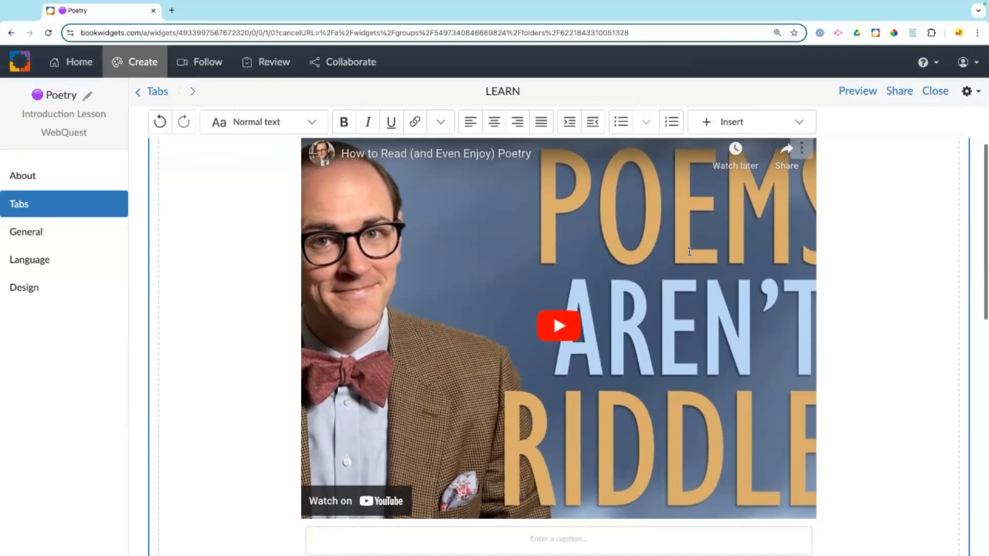
pyautogui.scroll(3, 689, 251)
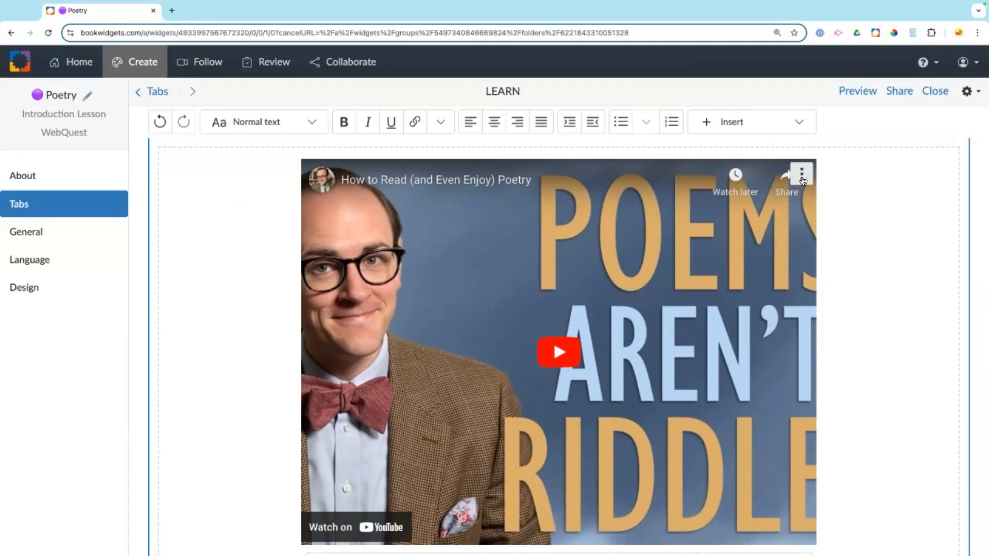
pyautogui.click(804, 178)
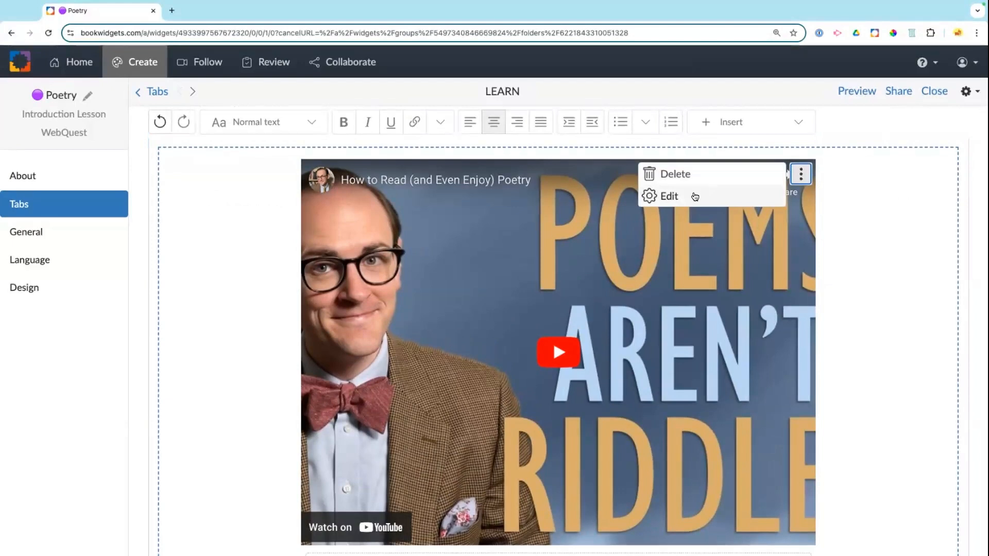
pyautogui.click(694, 196)
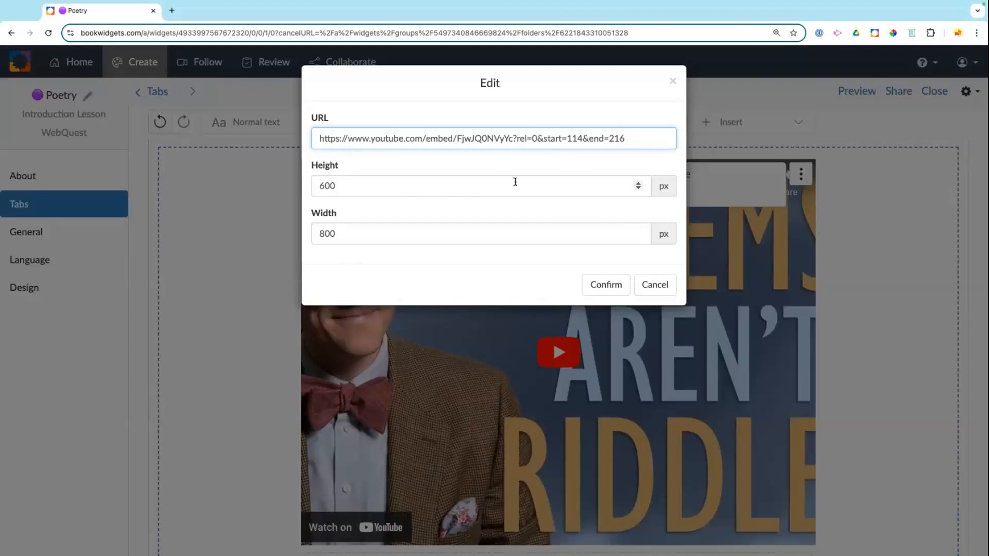
pyautogui.click(638, 189)
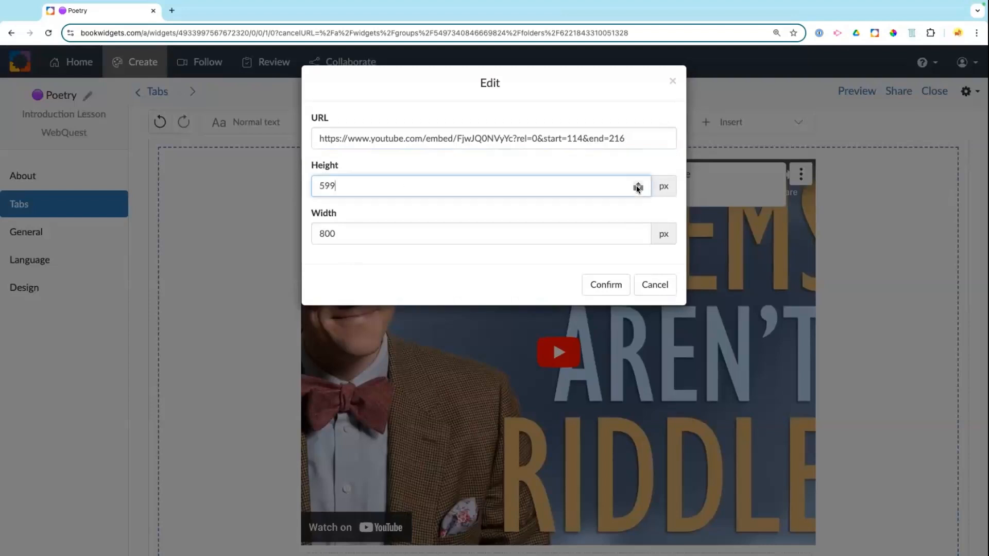
pyautogui.click(638, 190)
pyautogui.click(638, 190)
pyautogui.click(638, 189)
pyautogui.click(638, 189)
pyautogui.click(638, 189)
pyautogui.click(638, 189)
pyautogui.moveTo(340, 184); pyautogui.dragTo(306, 186)
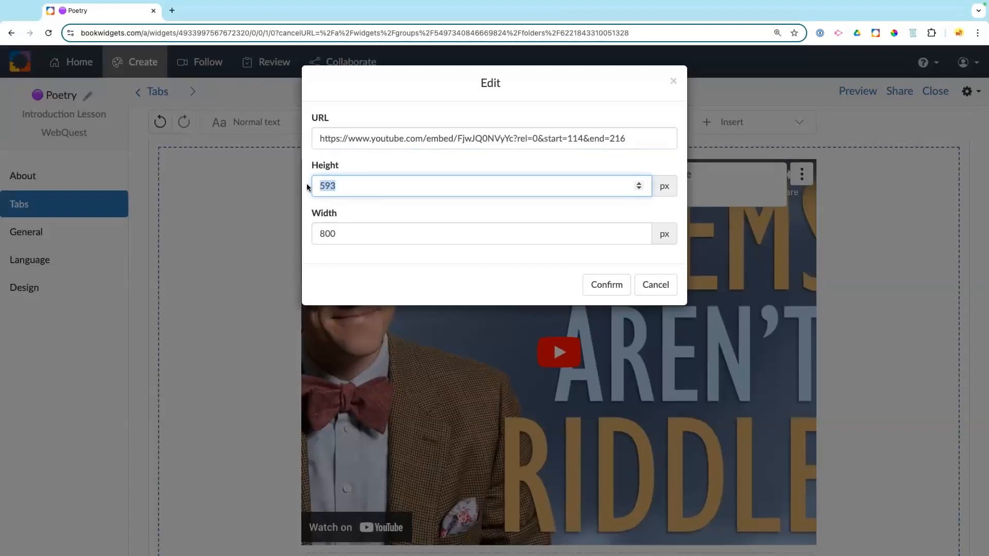
pyautogui.write('340')
pyautogui.click(322, 233)
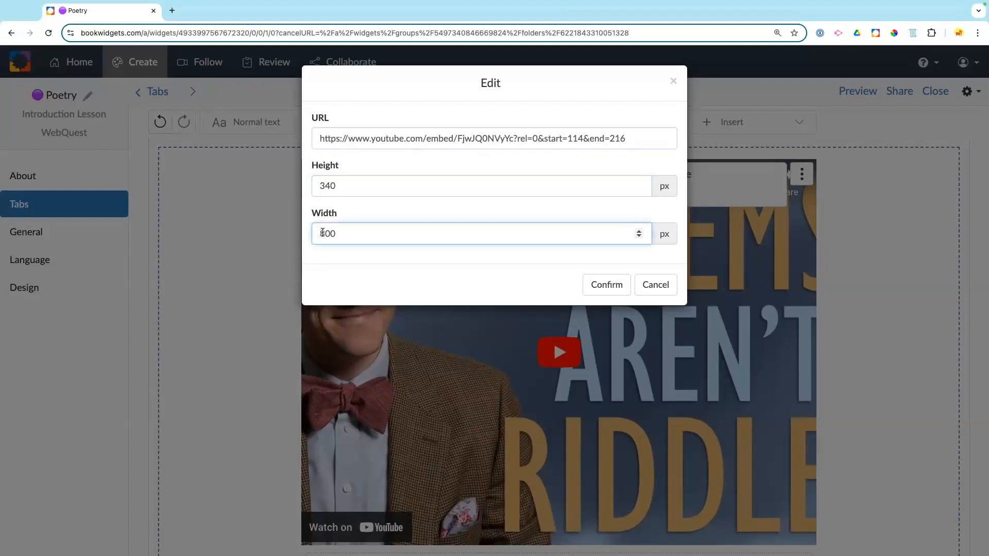
pyautogui.press('BackSpace')
pyautogui.write('4')
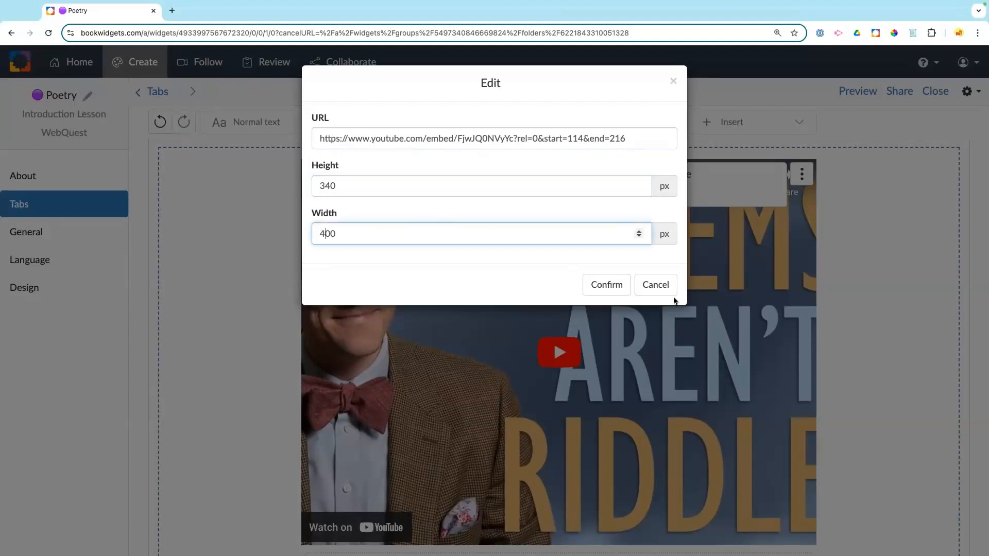
pyautogui.click(609, 284)
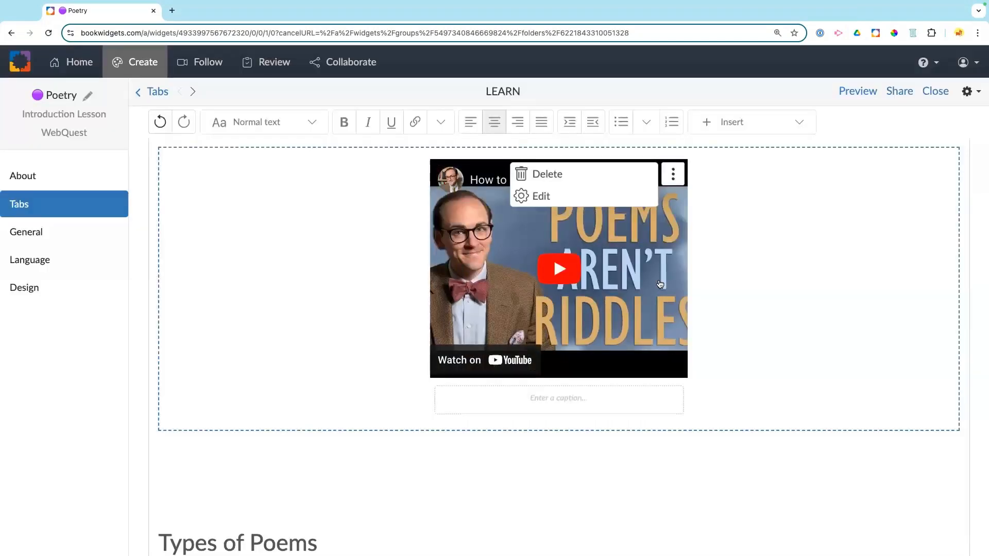
# Step: Change the video height to 640 px, then restore it to 340 px
pyautogui.click(548, 196)
pyautogui.click(324, 186)
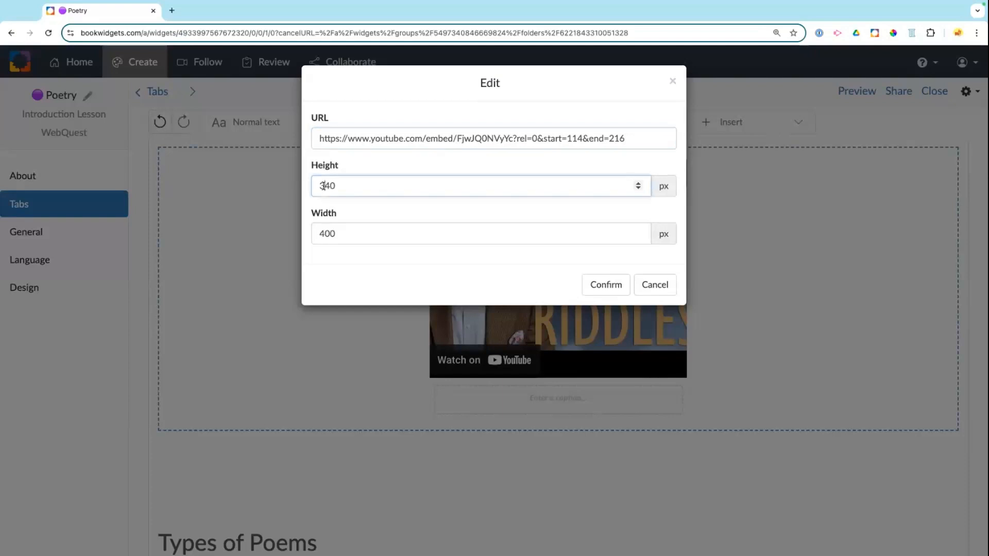
pyautogui.press('BackSpace')
pyautogui.write('6')
pyautogui.click(623, 284)
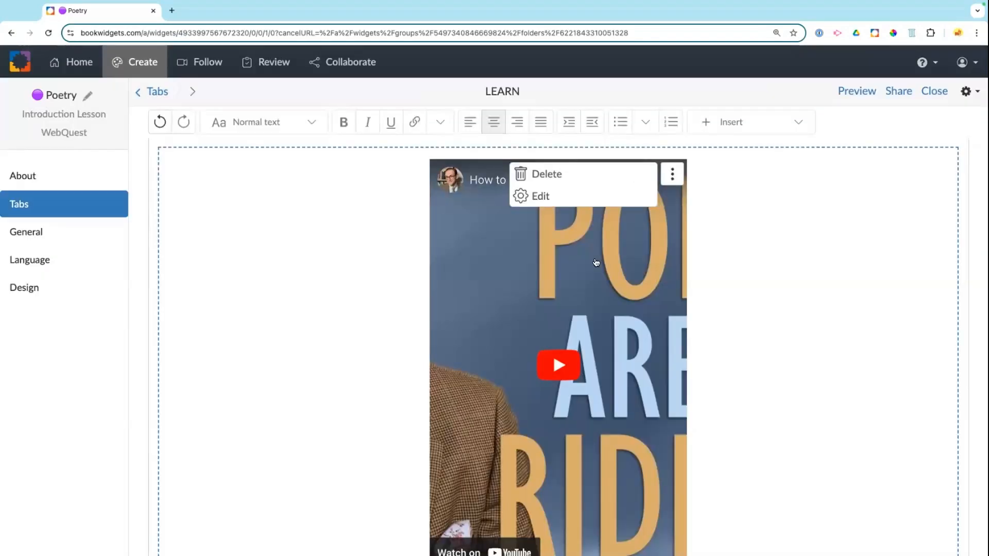
pyautogui.scroll(-3, 566, 278)
pyautogui.scroll(3, 552, 242)
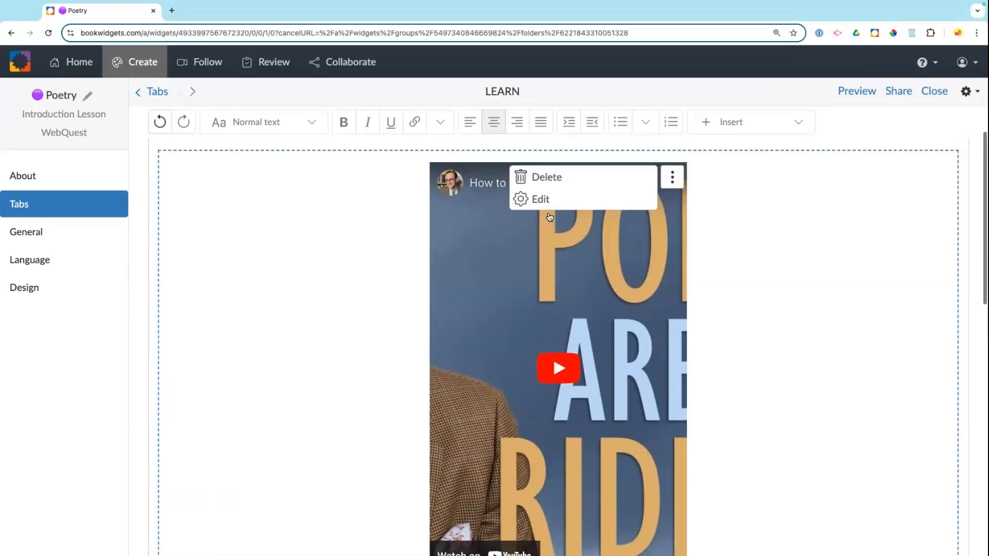
pyautogui.click(531, 198)
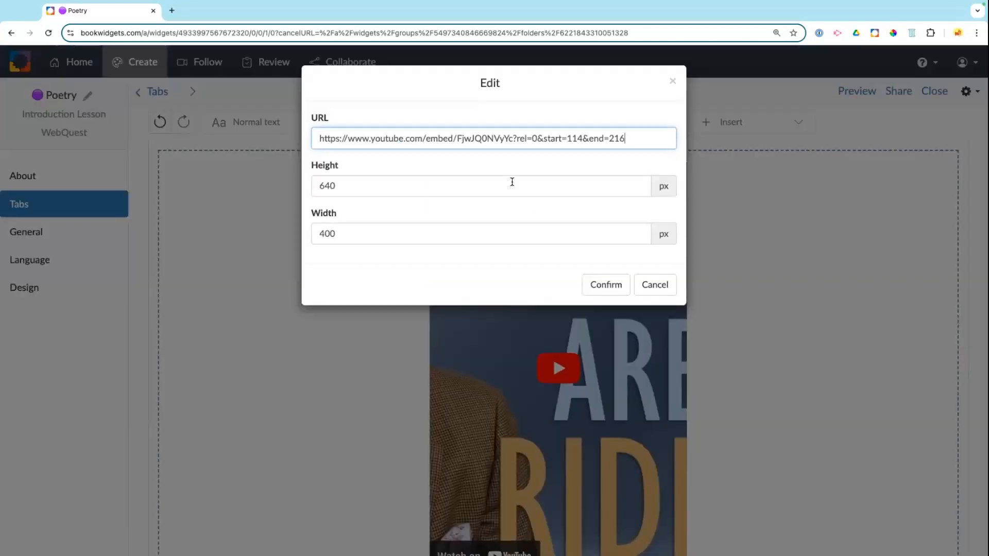
pyautogui.click(324, 185)
pyautogui.press('BackSpace')
pyautogui.write('3')
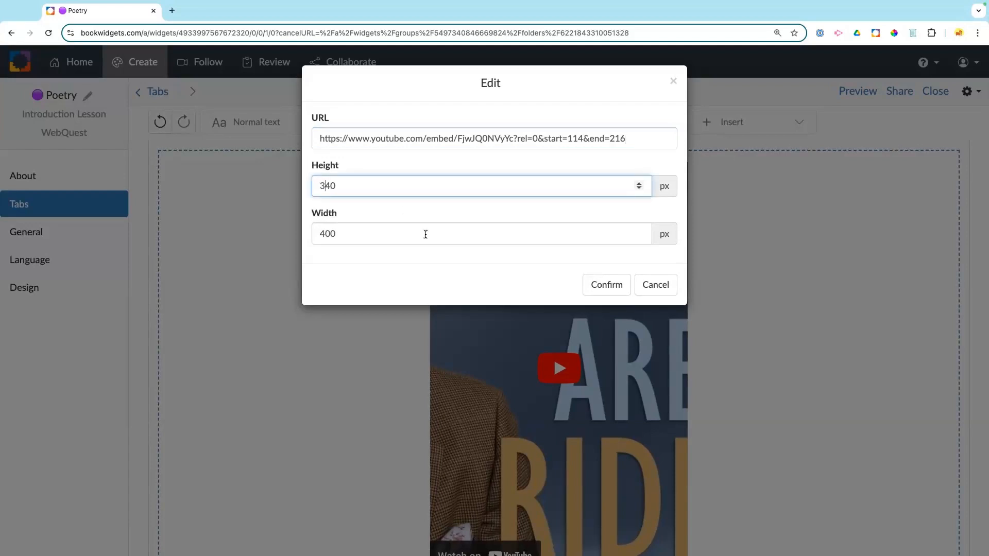
pyautogui.click(527, 213)
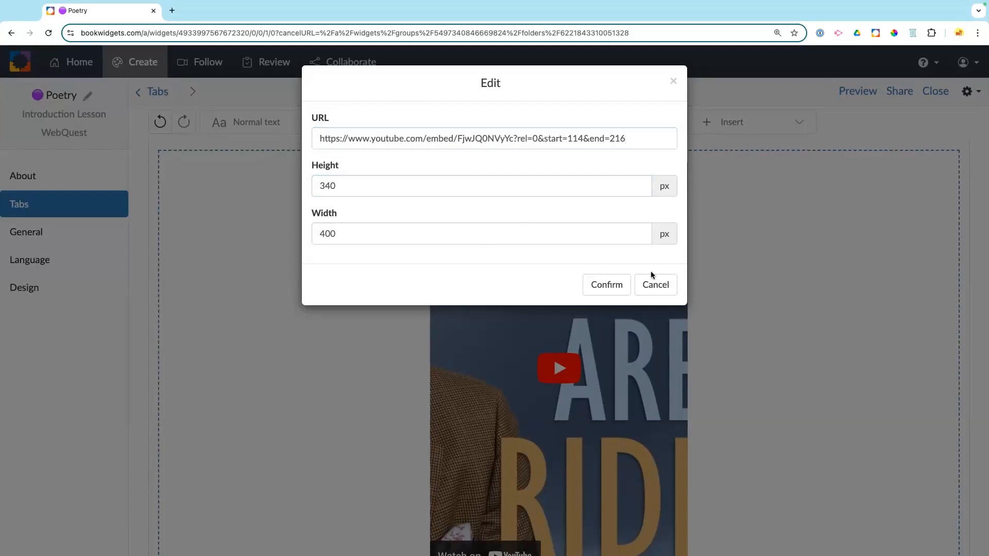
pyautogui.click(606, 285)
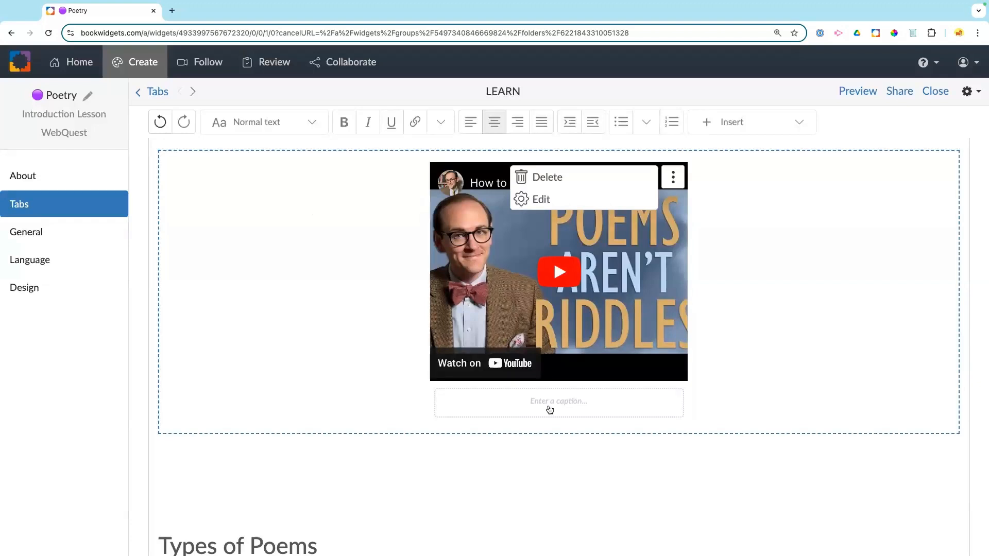
# Step: Left-align the video block, then play and pause the embedded video
pyautogui.click(798, 311)
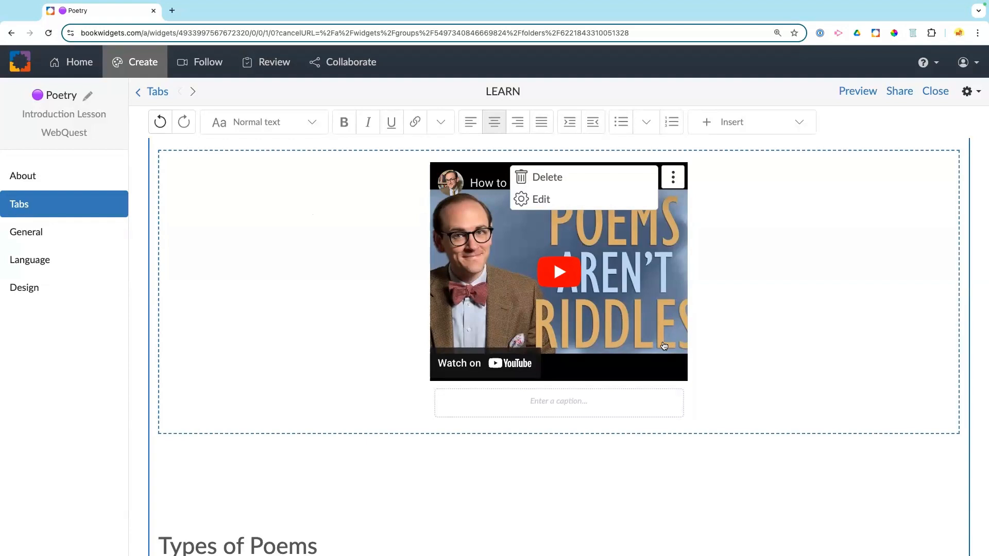
pyautogui.click(470, 127)
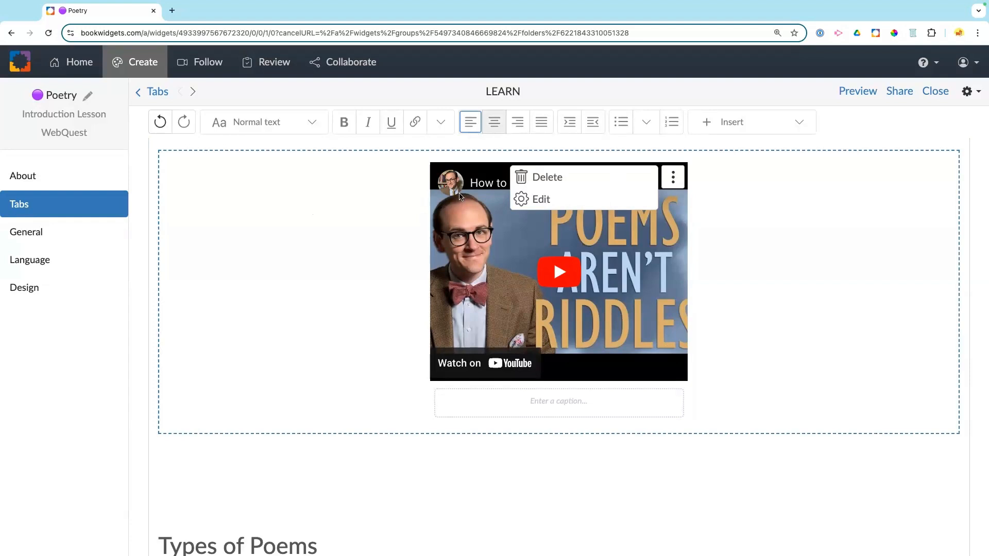
pyautogui.click(472, 220)
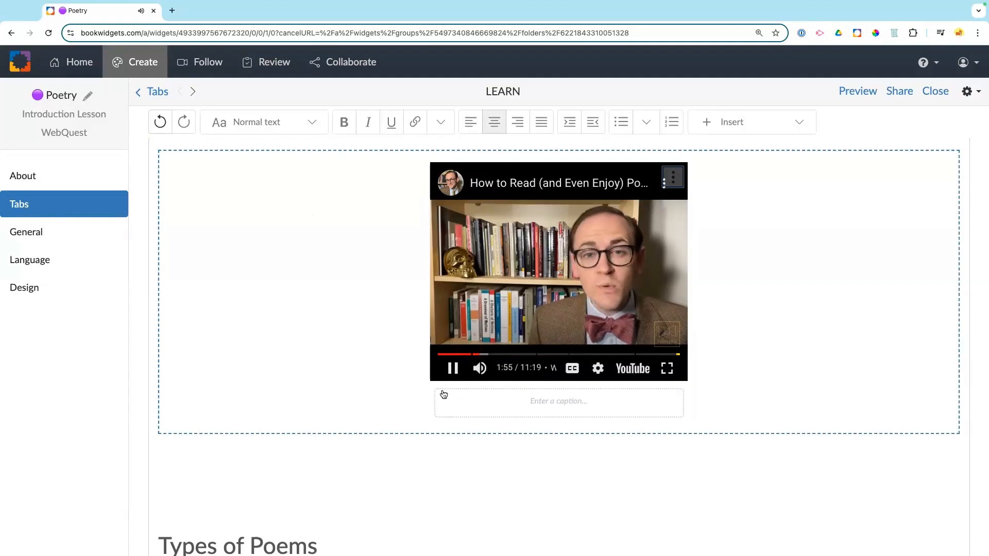
pyautogui.click(453, 368)
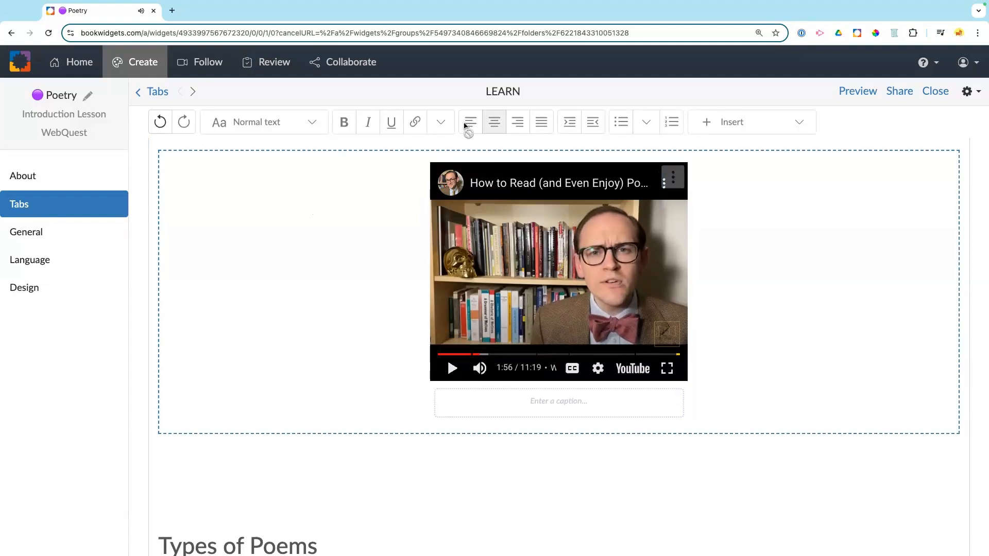
pyautogui.click(494, 123)
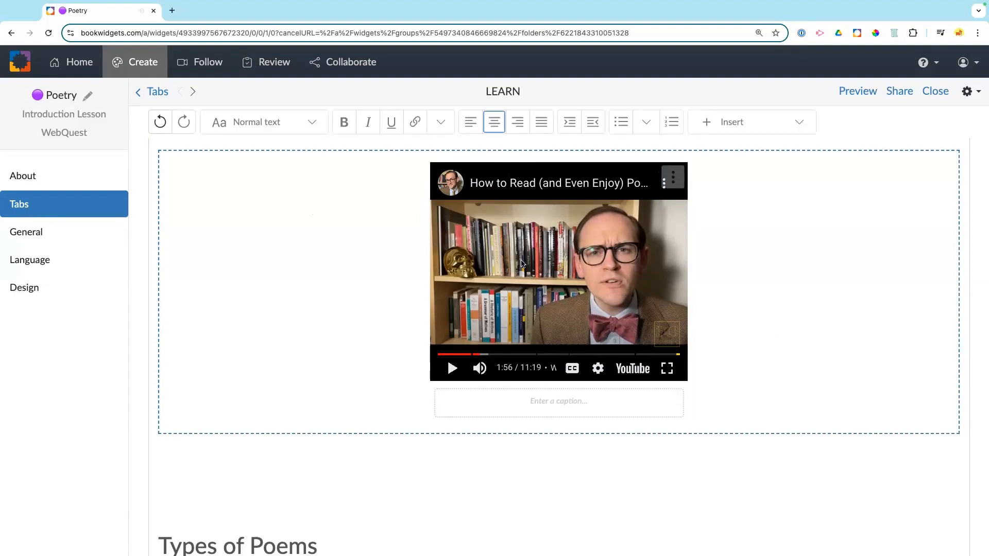
# Step: Add a caption under the video crediting the creator's YouTube channel
pyautogui.click(520, 401)
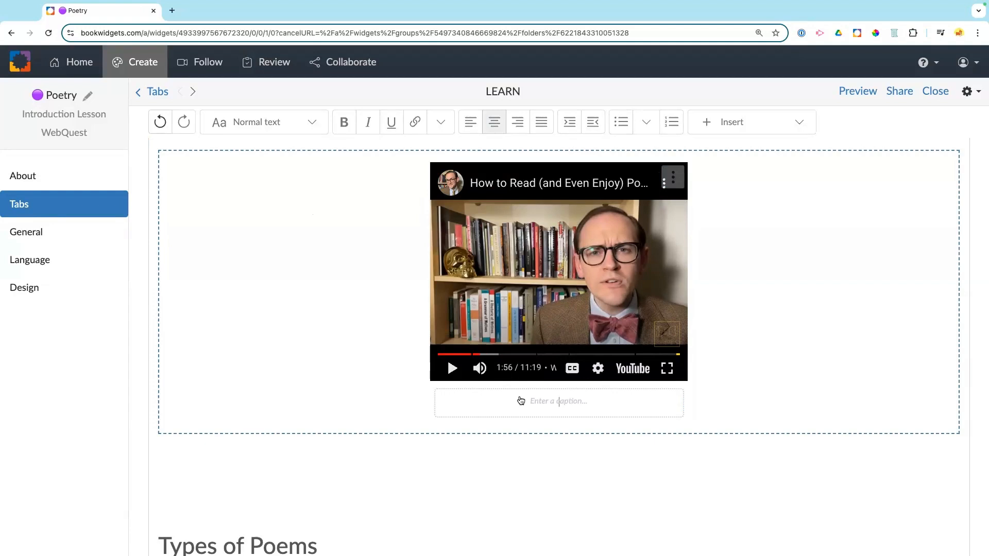
pyautogui.write('Credit t')
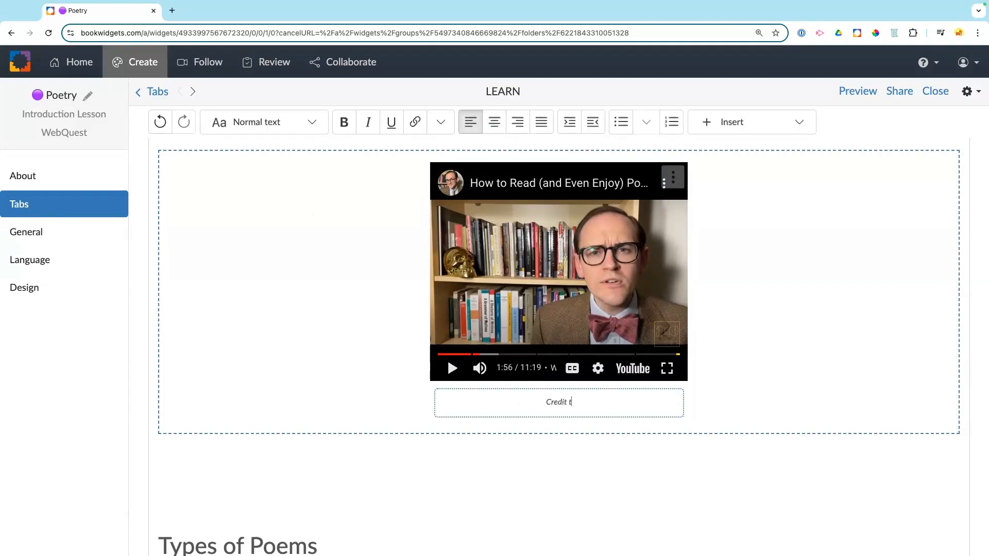
pyautogui.write('o "We')
pyautogui.press('BackSpace')
pyautogui.write('riting with Andrew"')
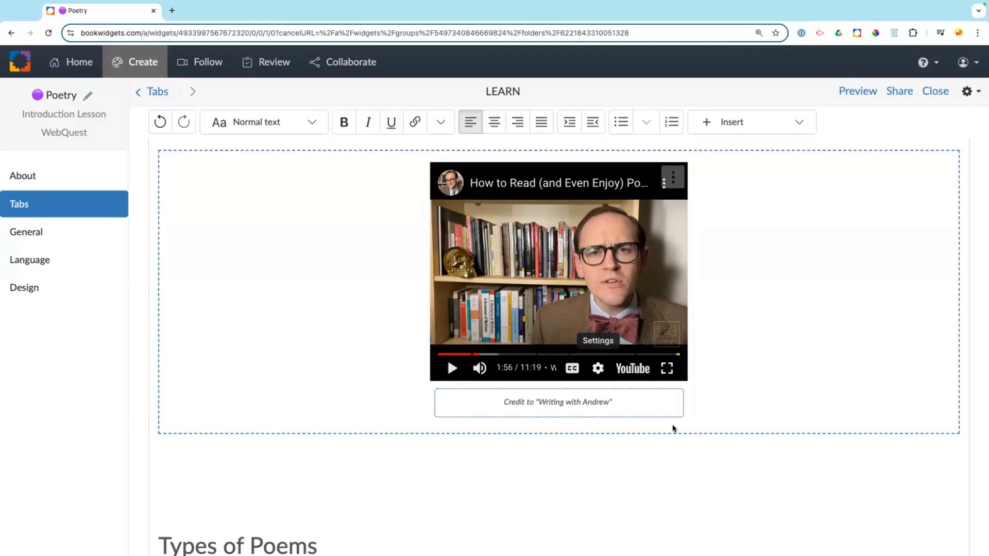
# Step: Add a bold 'Watch this video' line beneath the 'What is Poetry?' heading
pyautogui.click(819, 379)
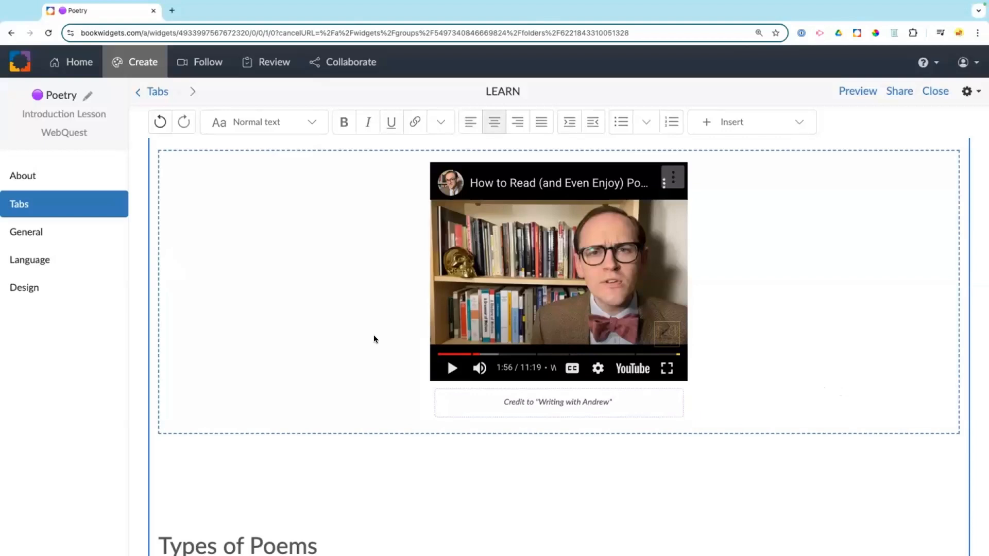
pyautogui.scroll(2, 374, 339)
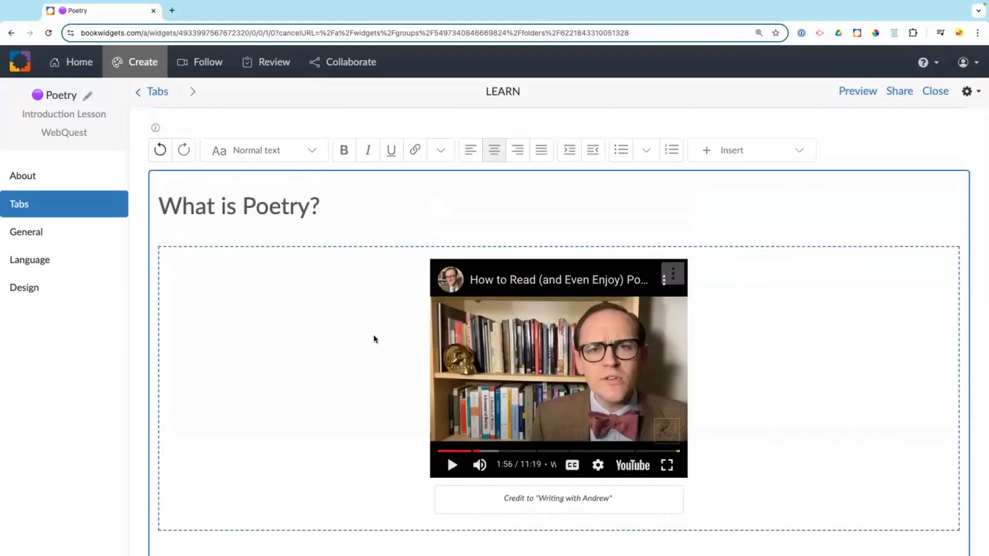
pyautogui.scroll(-2, 374, 339)
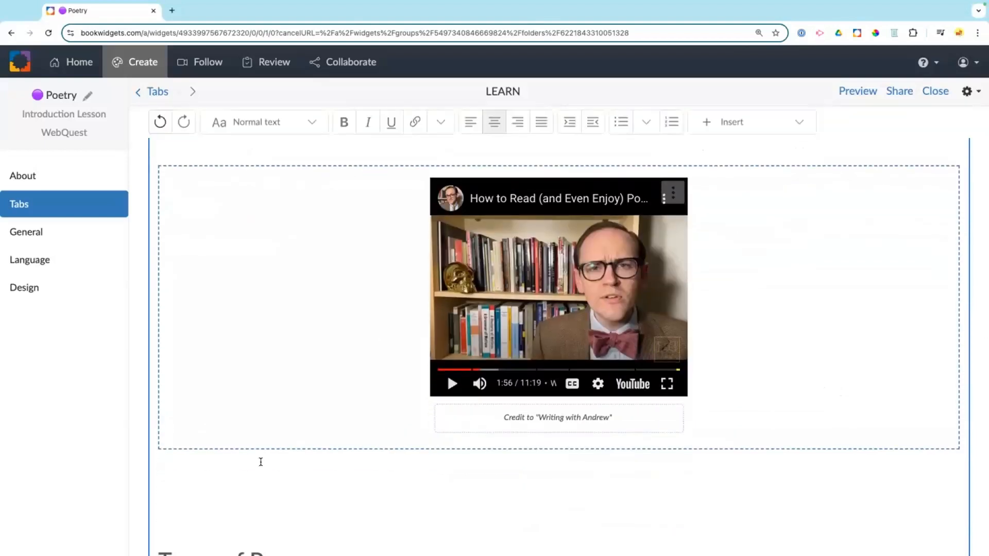
pyautogui.scroll(2, 223, 287)
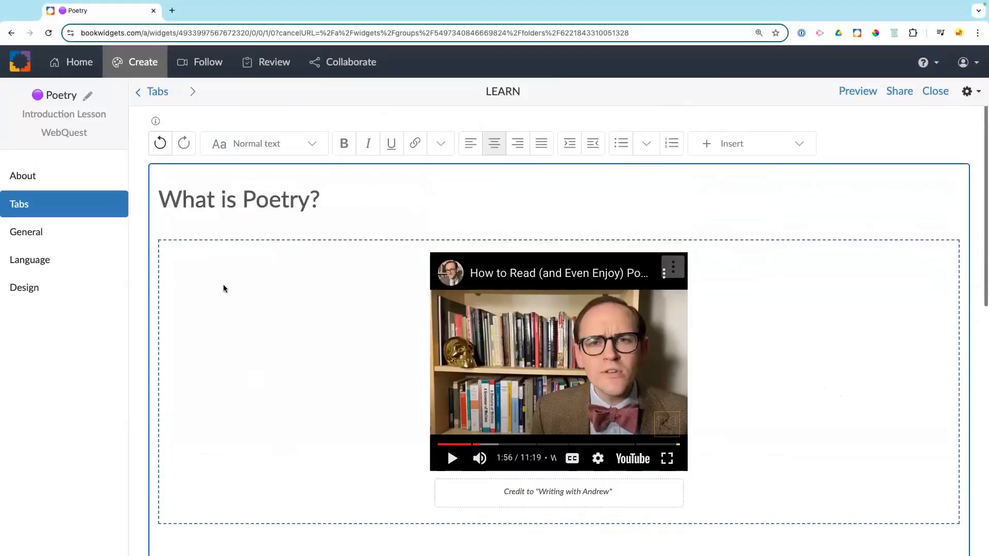
pyautogui.click(215, 228)
pyautogui.press('Return')
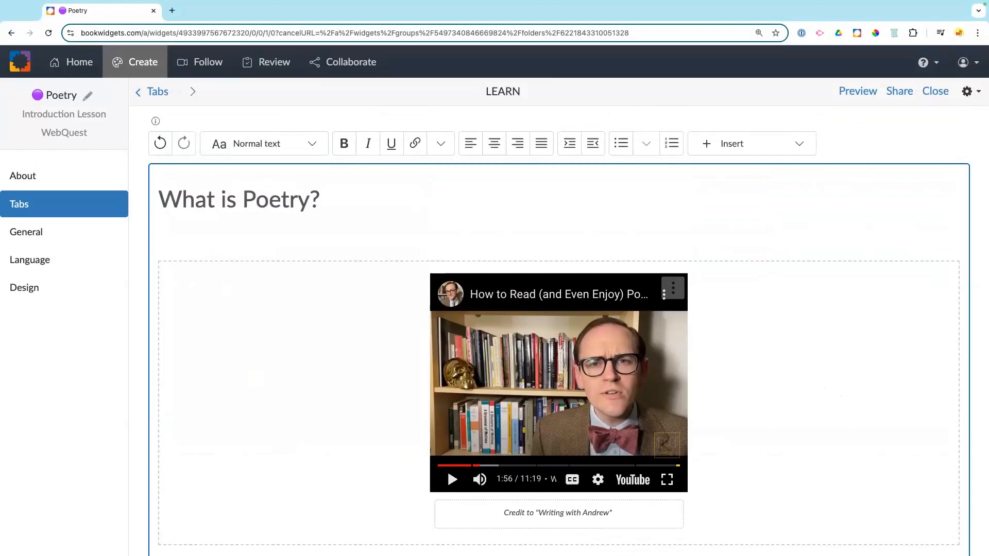
pyautogui.hotkey('ctrl', 'b')
pyautogui.write('Watch ')
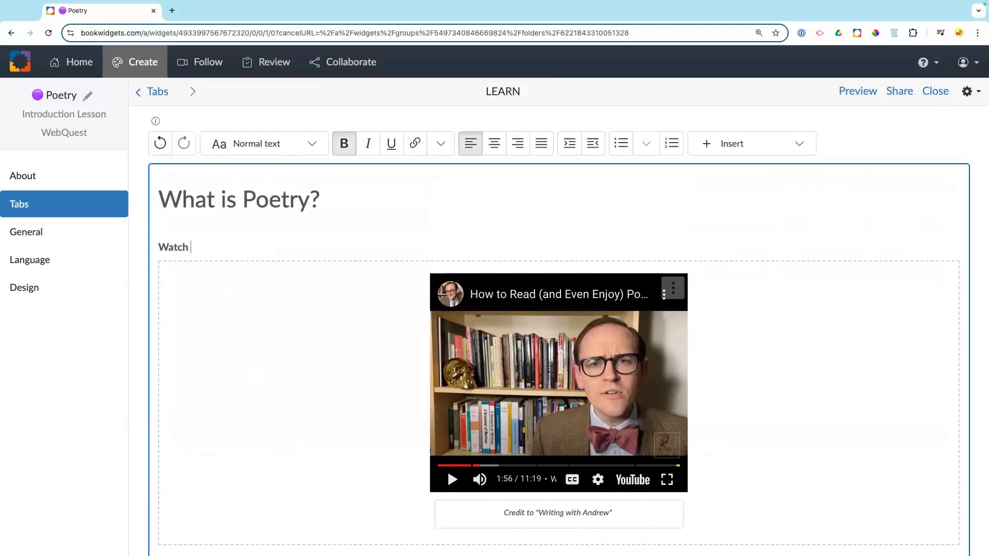
pyautogui.write('this video.')
pyautogui.scroll(-3, 360, 258)
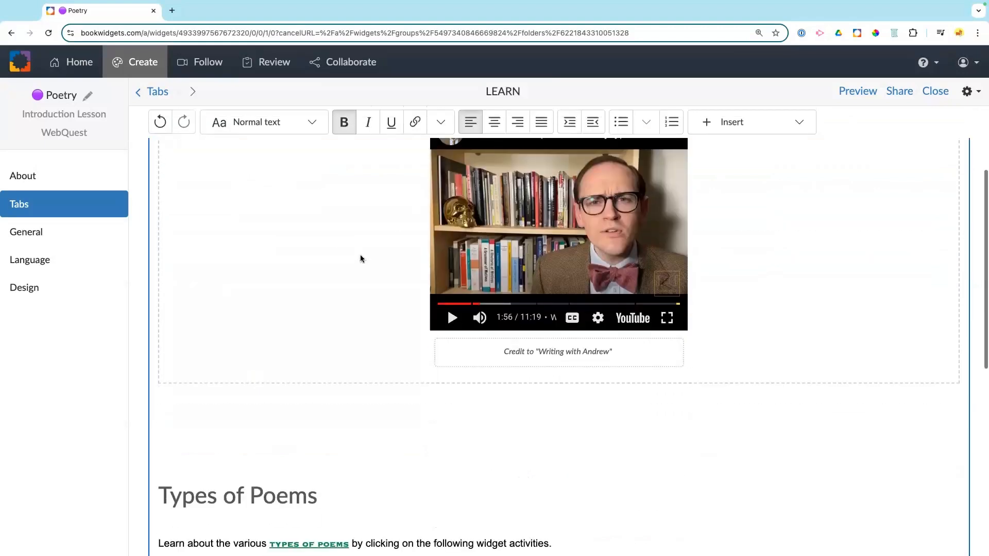
pyautogui.scroll(-2, 359, 258)
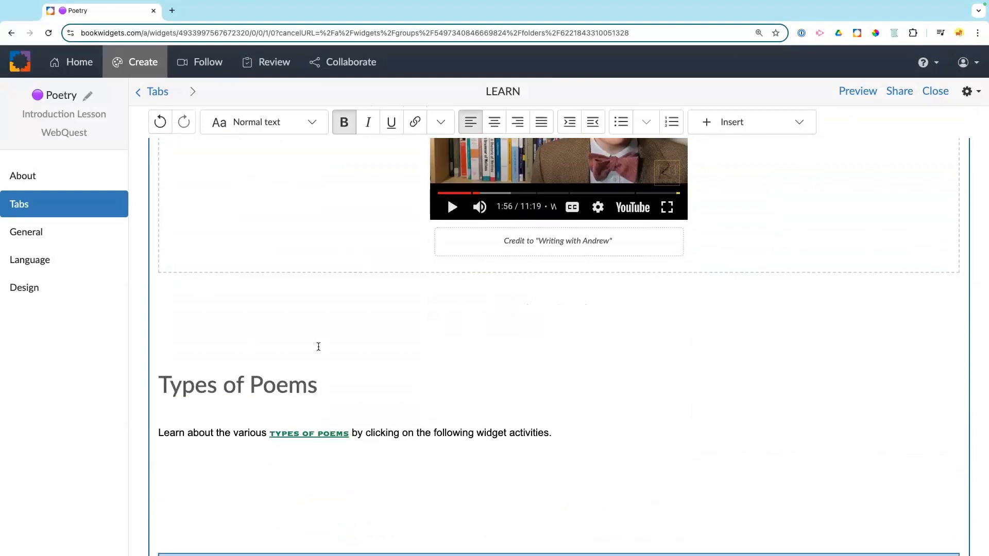
pyautogui.scroll(-2, 317, 344)
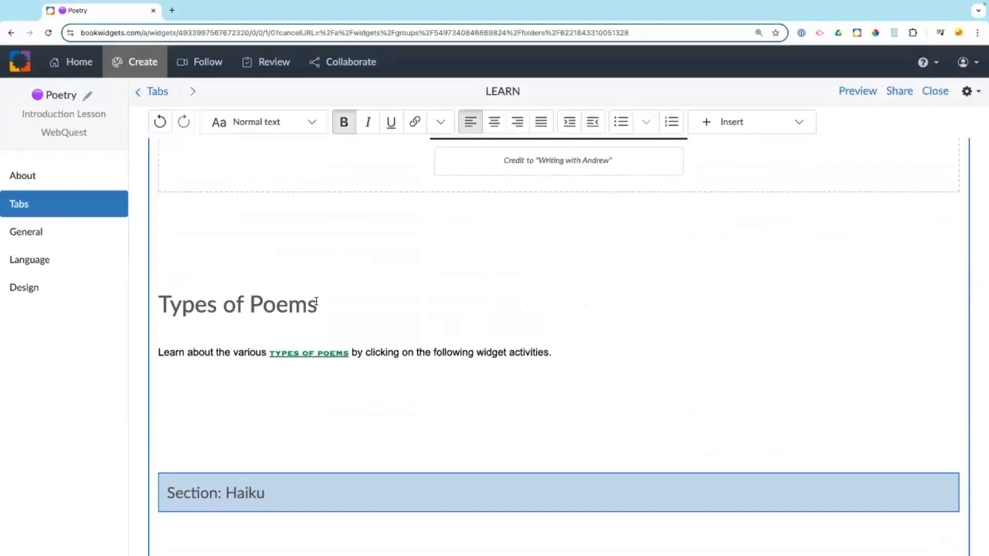
# Step: Convert the 'Types of Poems' Heading 1 into a Section block and remove the extra empty line
pyautogui.moveTo(316, 301); pyautogui.dragTo(156, 308)
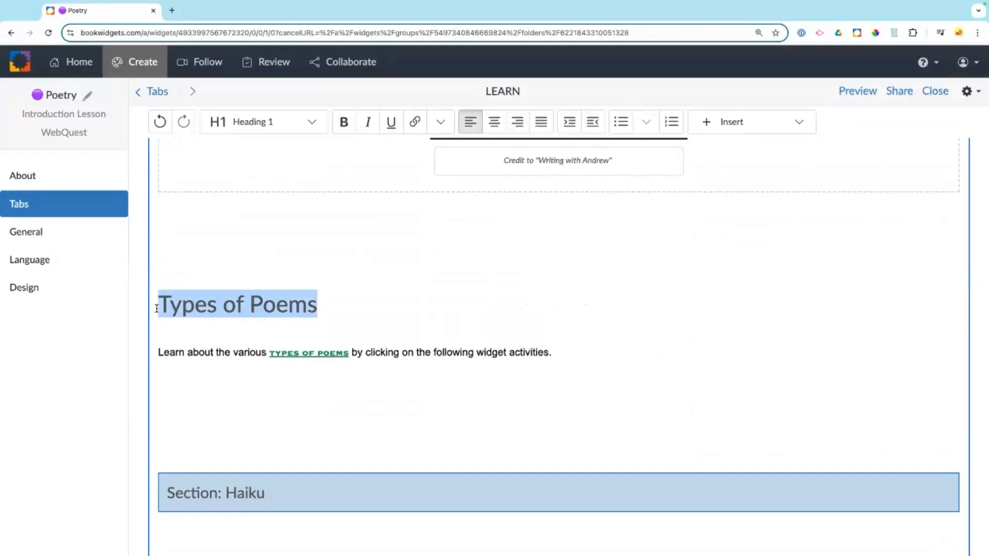
pyautogui.click(313, 132)
pyautogui.click(278, 241)
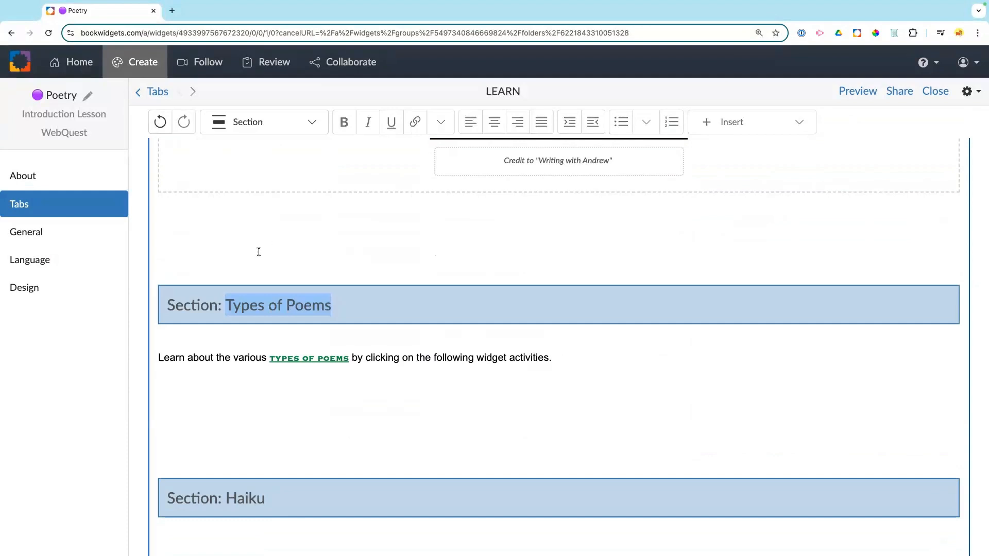
pyautogui.click(254, 333)
pyautogui.press('Return')
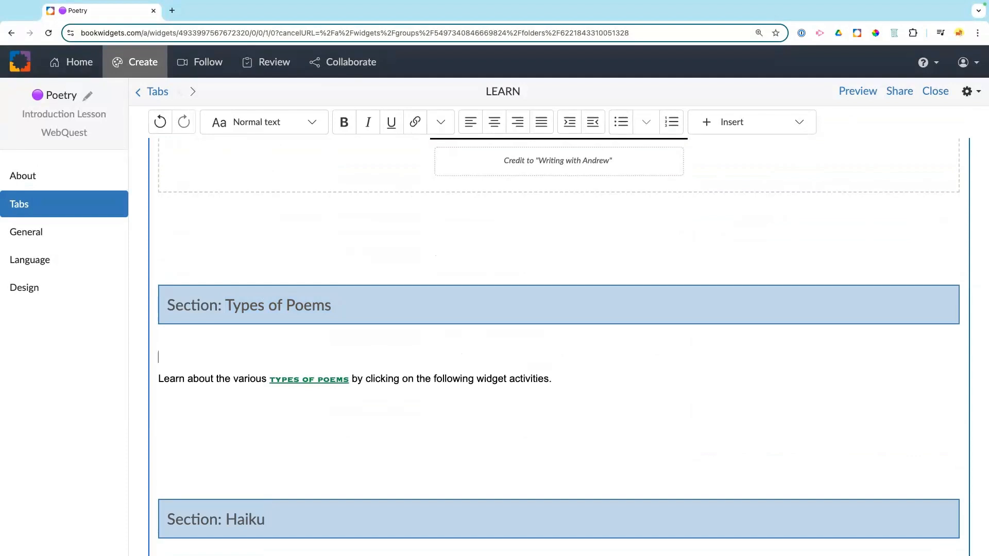
pyautogui.click(159, 377)
pyautogui.press('BackSpace')
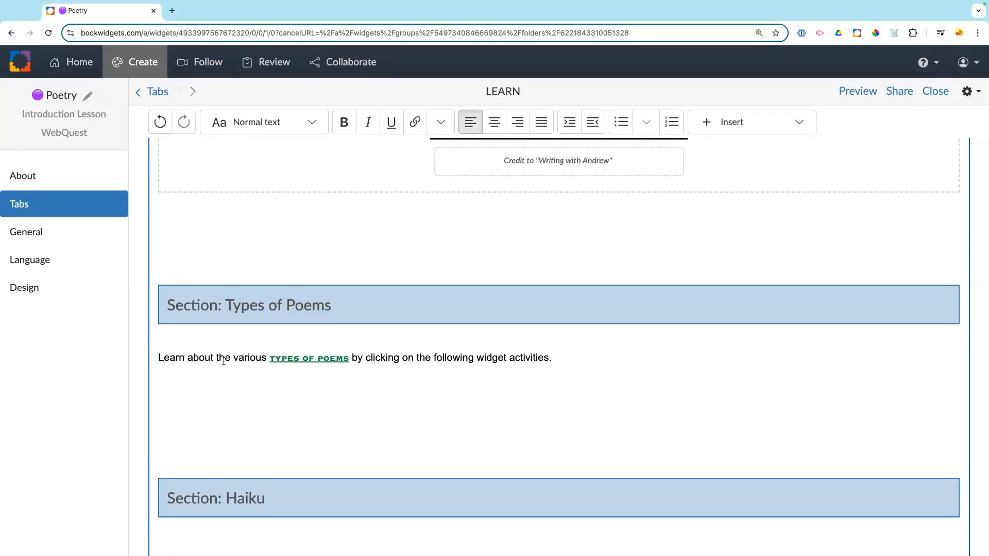
# Step: On the blank line above Types of Poems, add a ➡️ emoji followed by 'Continue to next section'
pyautogui.click(201, 228)
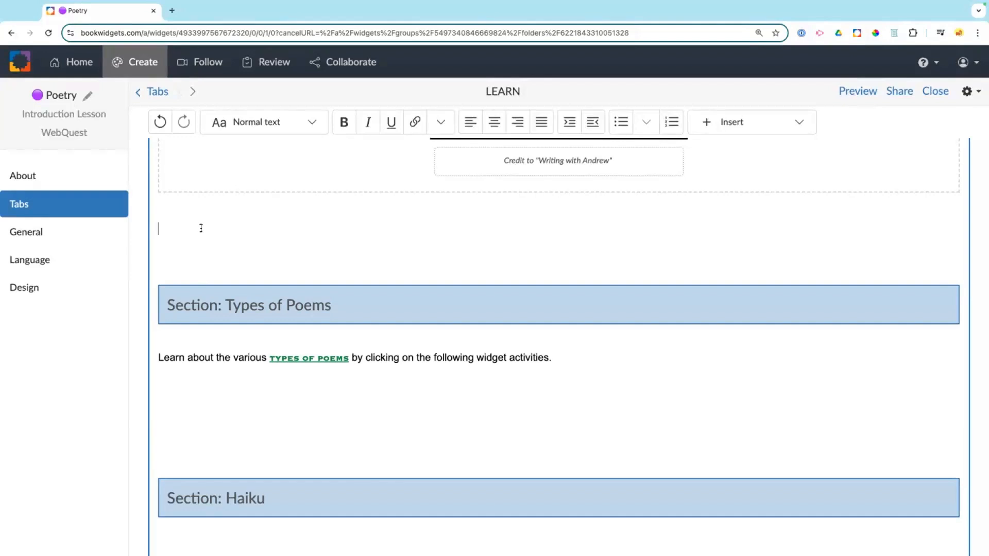
pyautogui.rightClick(200, 227)
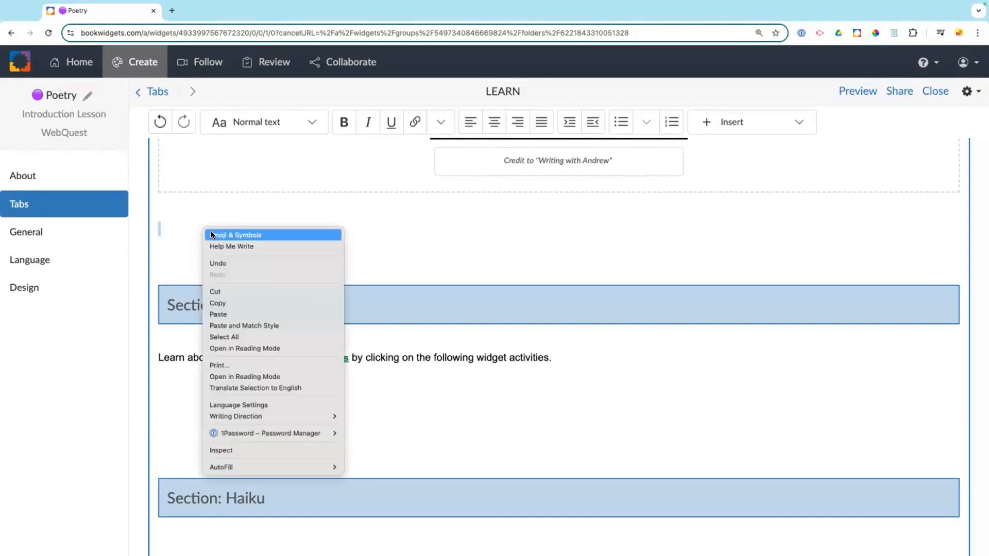
pyautogui.press('Escape')
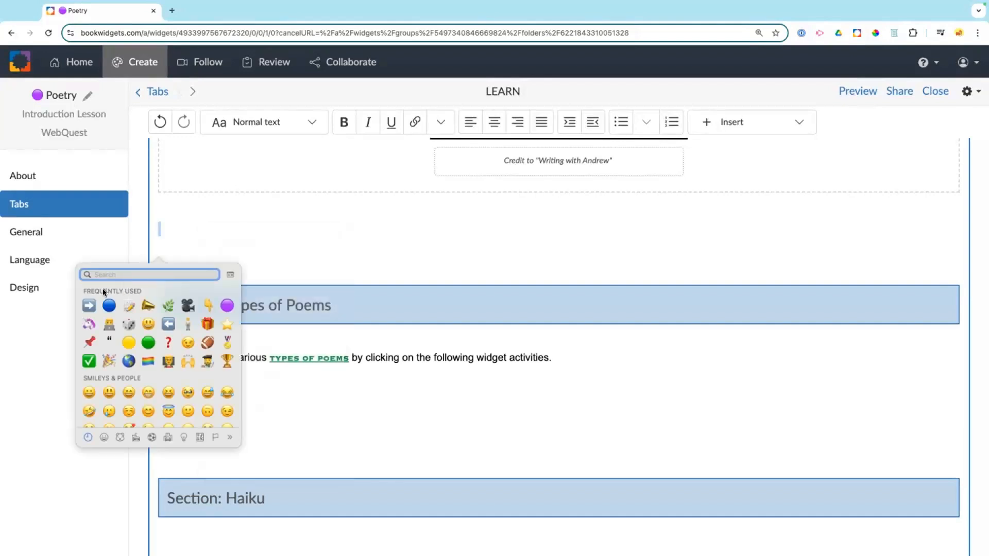
pyautogui.click(89, 306)
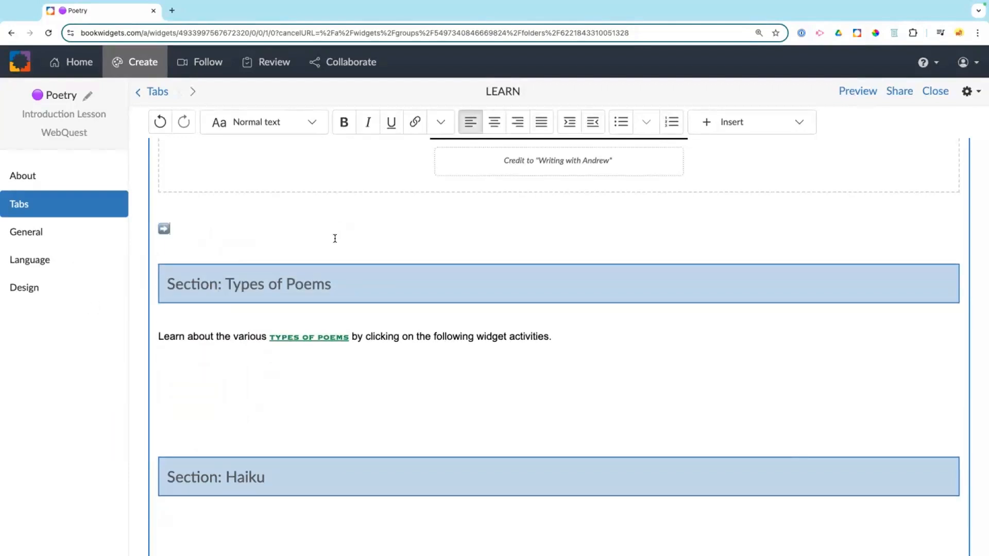
pyautogui.write('Continue to next section')
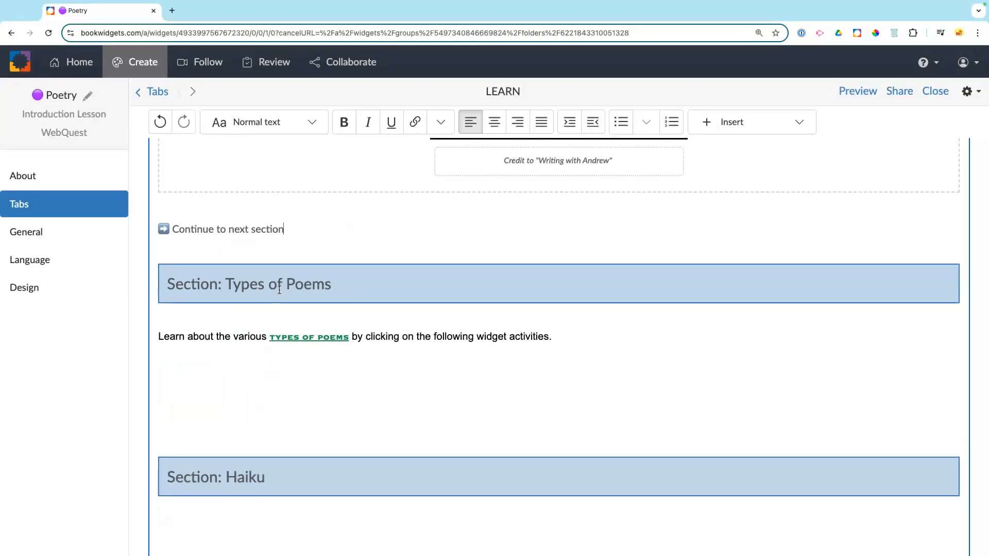
# Step: Link the 'Continue to next section' text to the LEARN/Types of Poems section
pyautogui.moveTo(284, 229); pyautogui.dragTo(156, 228)
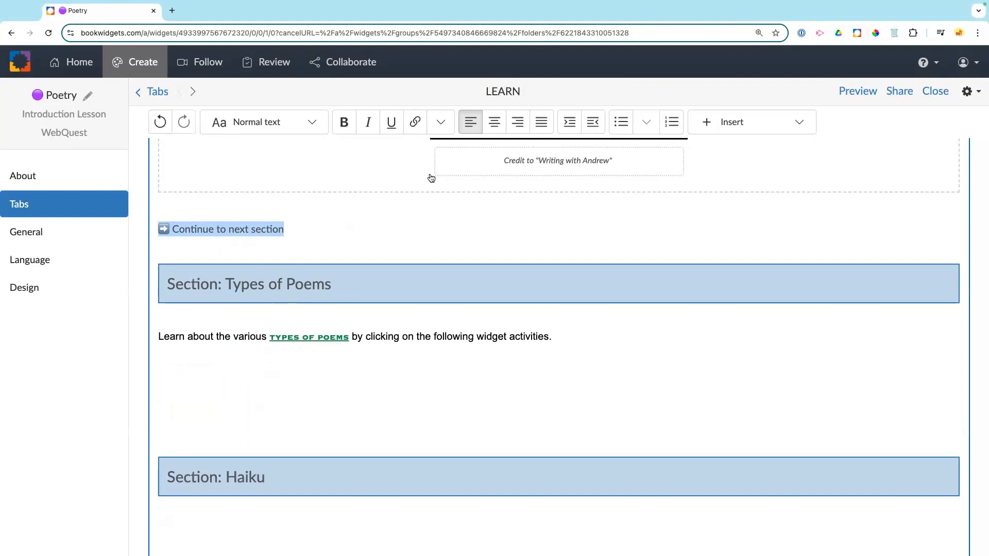
pyautogui.click(416, 122)
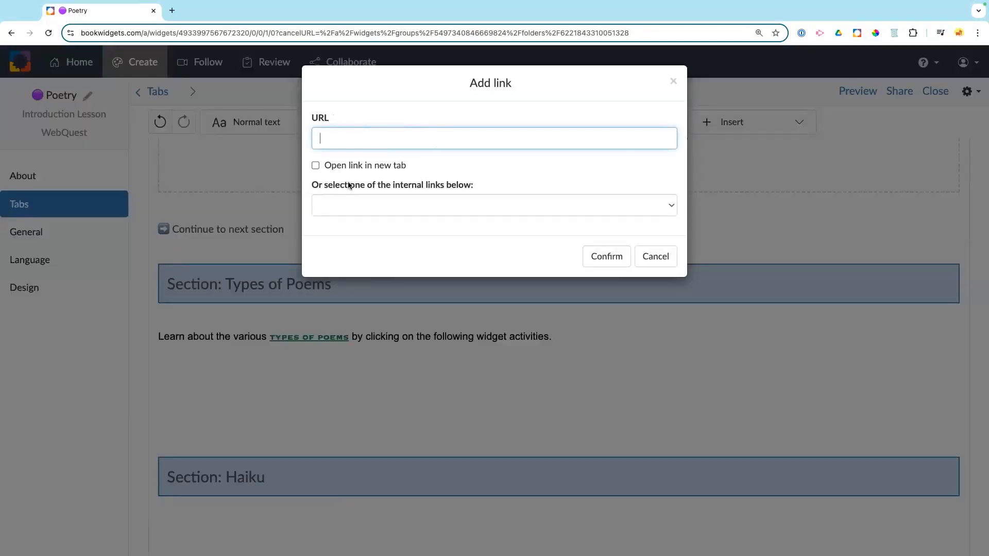
pyautogui.click(359, 213)
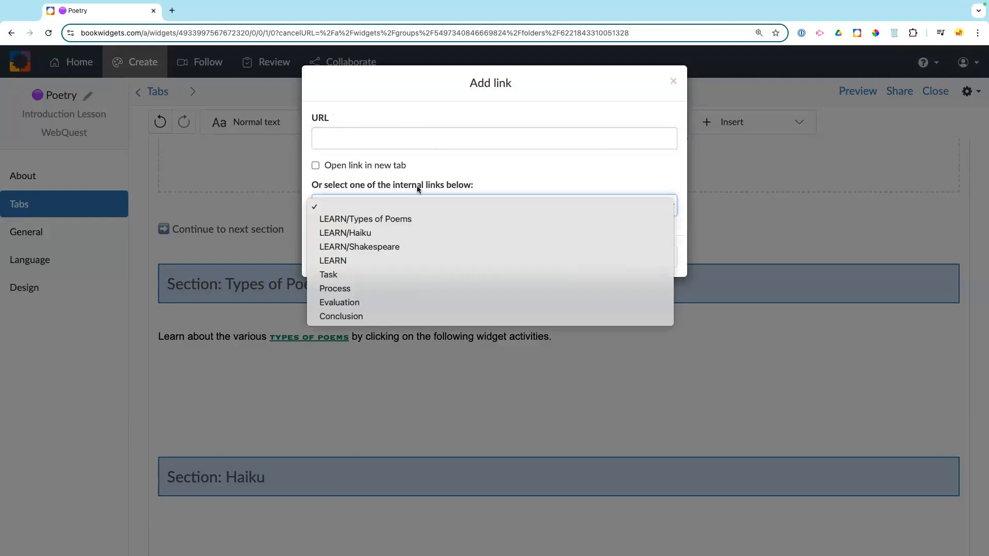
pyautogui.click(317, 221)
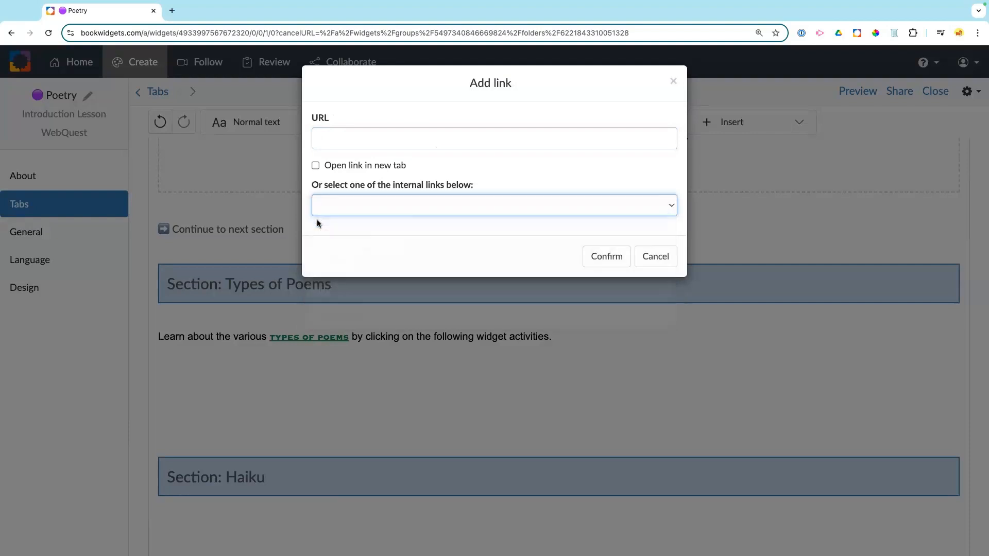
pyautogui.click(602, 255)
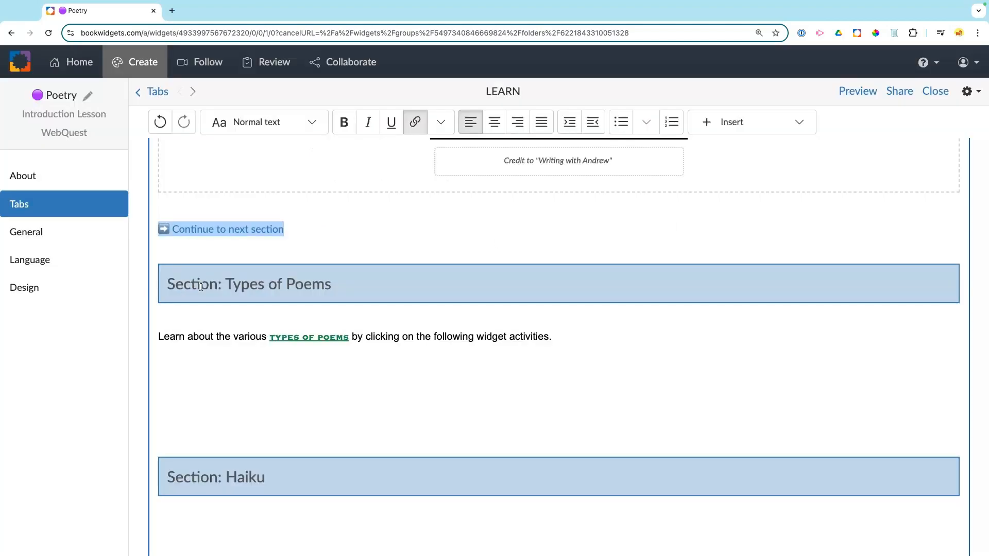
pyautogui.click(232, 362)
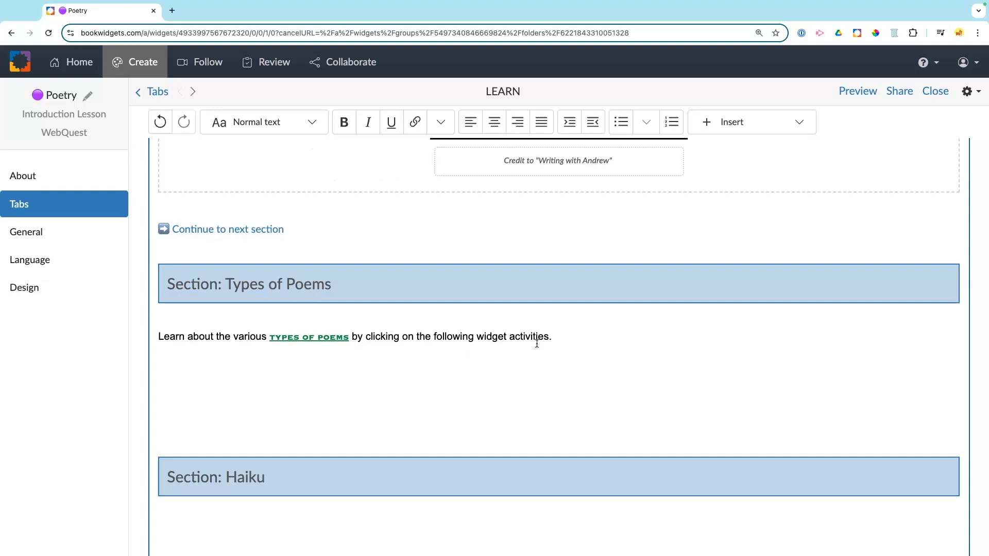
# Step: Insert the Types of Poems crossword widget from BookWidgets Blog > WebQuest > Poetry
pyautogui.click(763, 123)
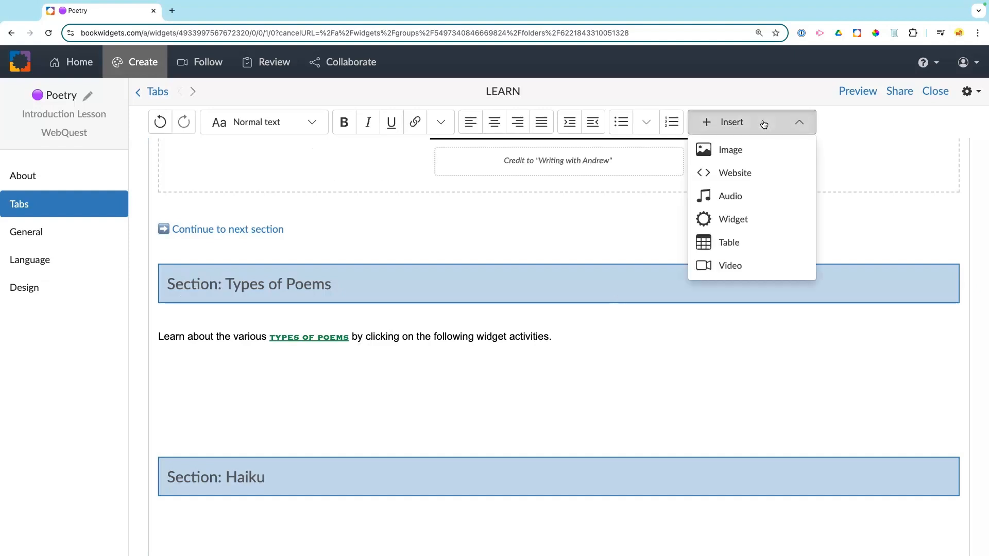
pyautogui.click(746, 218)
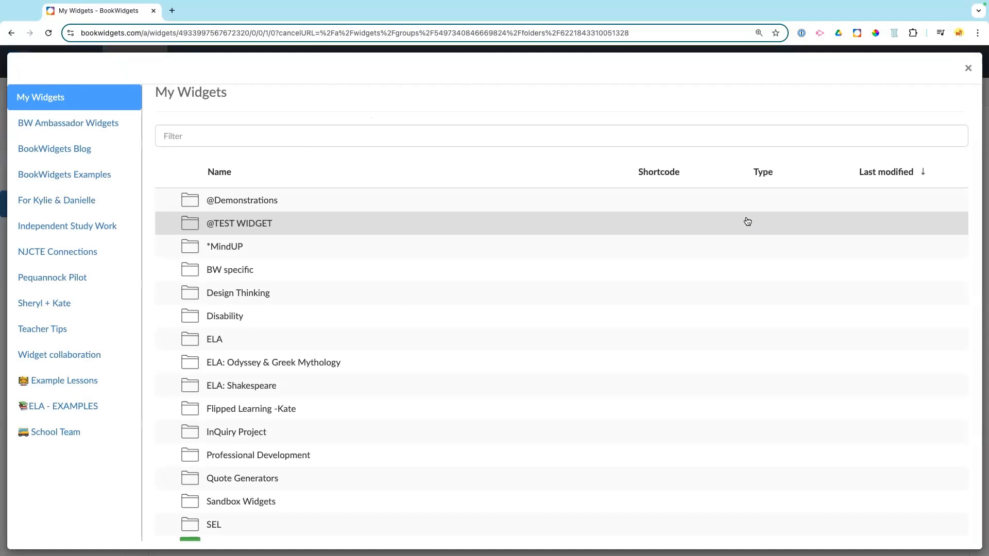
pyautogui.click(88, 151)
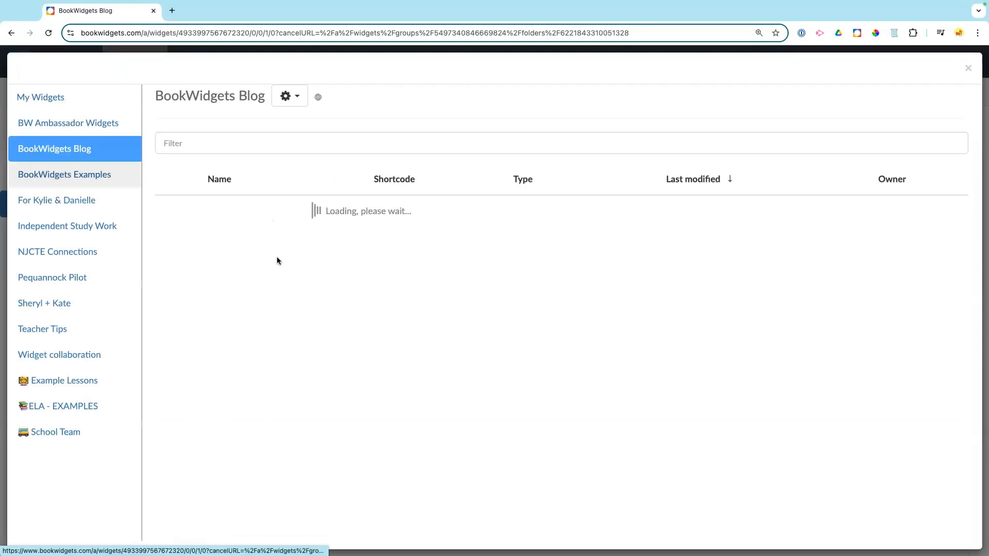
pyautogui.scroll(-20, 304, 276)
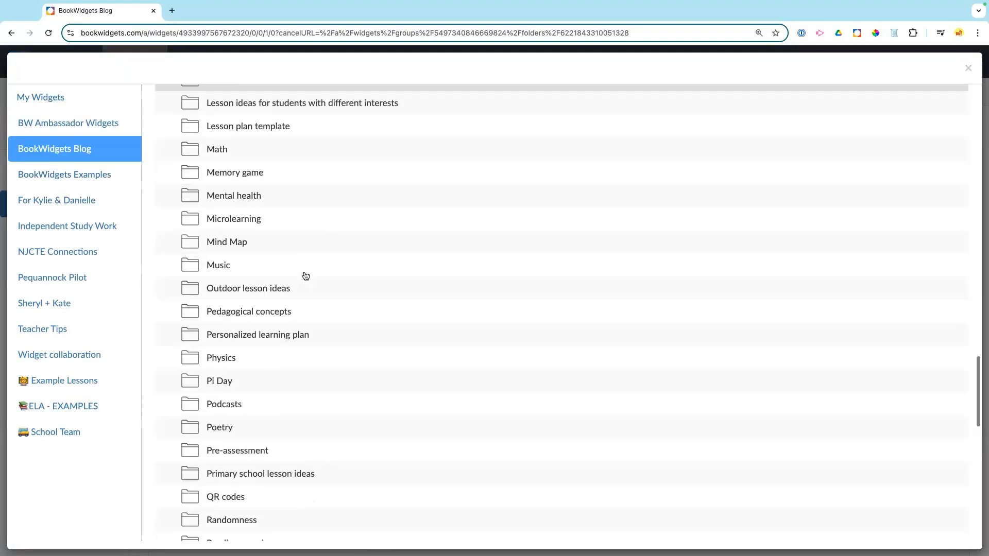
pyautogui.scroll(-20, 306, 276)
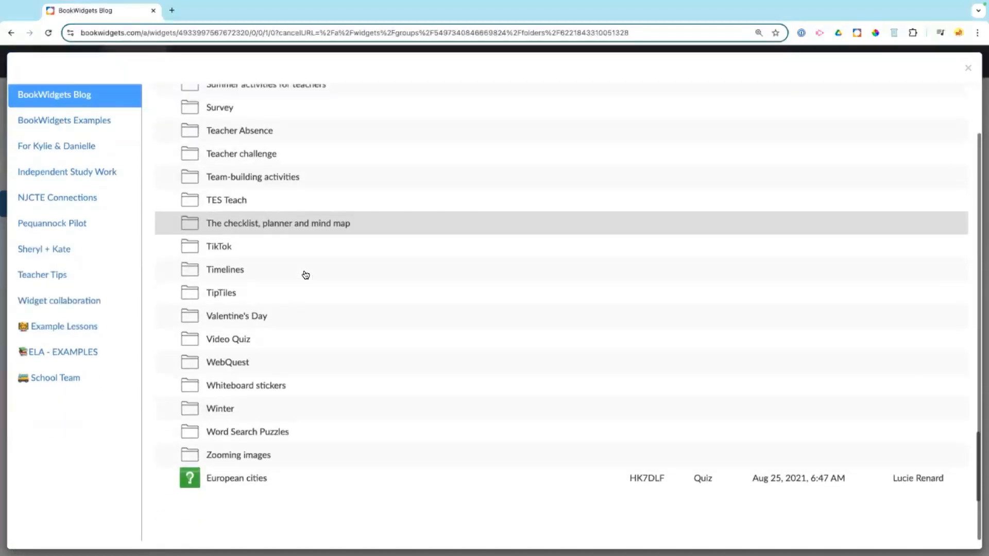
pyautogui.click(252, 367)
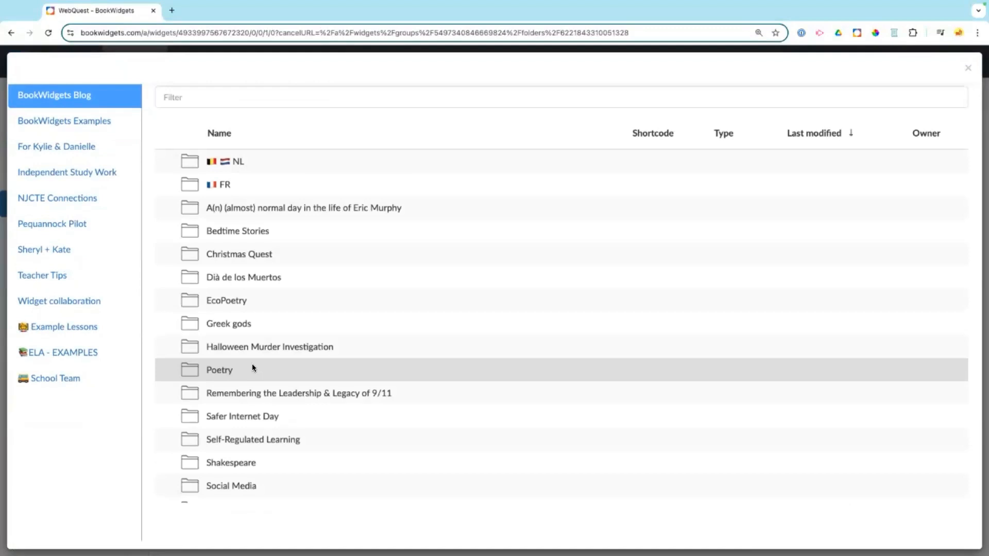
pyautogui.click(252, 369)
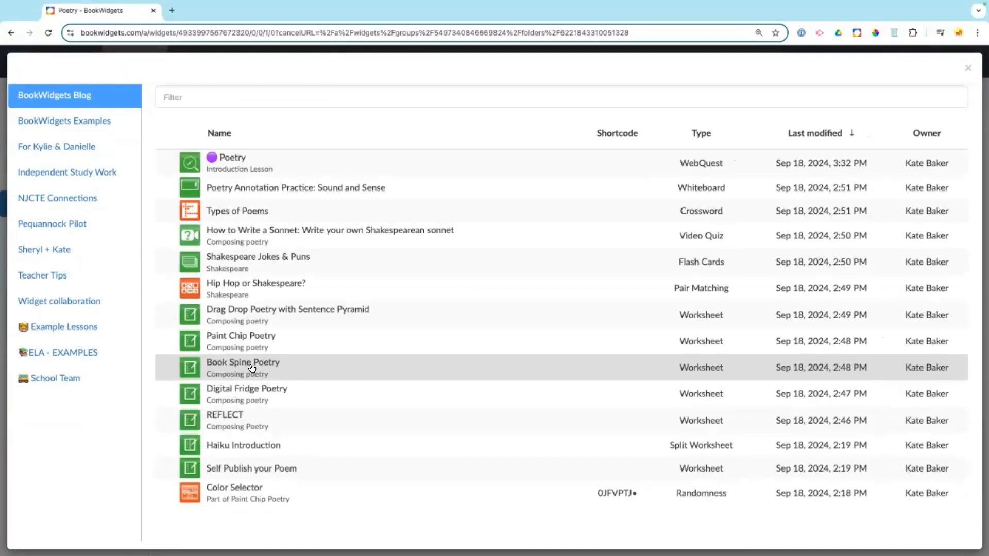
pyautogui.click(326, 212)
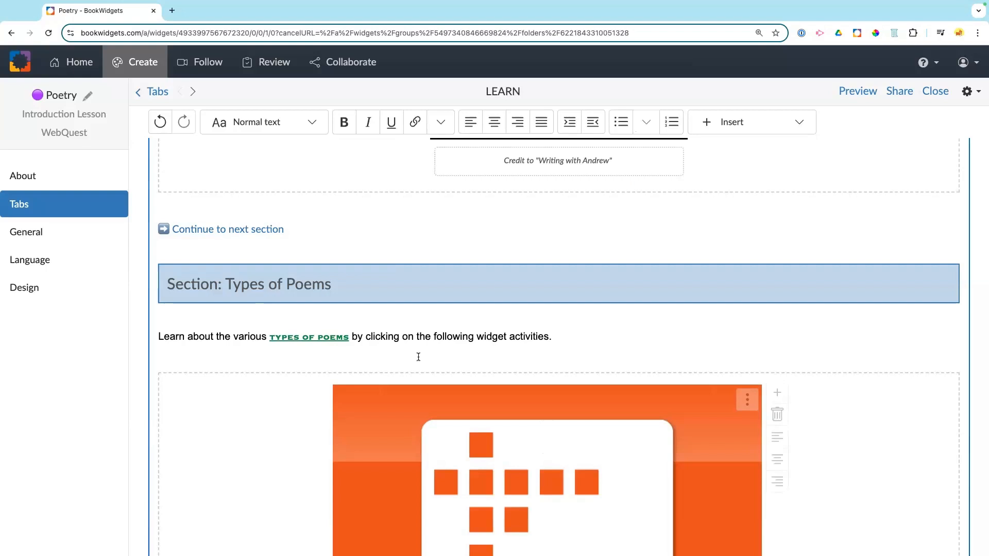
# Step: Check the crossword's words through its Edit Widget settings, then return to the Poetry WebQuest
pyautogui.scroll(-5, 418, 357)
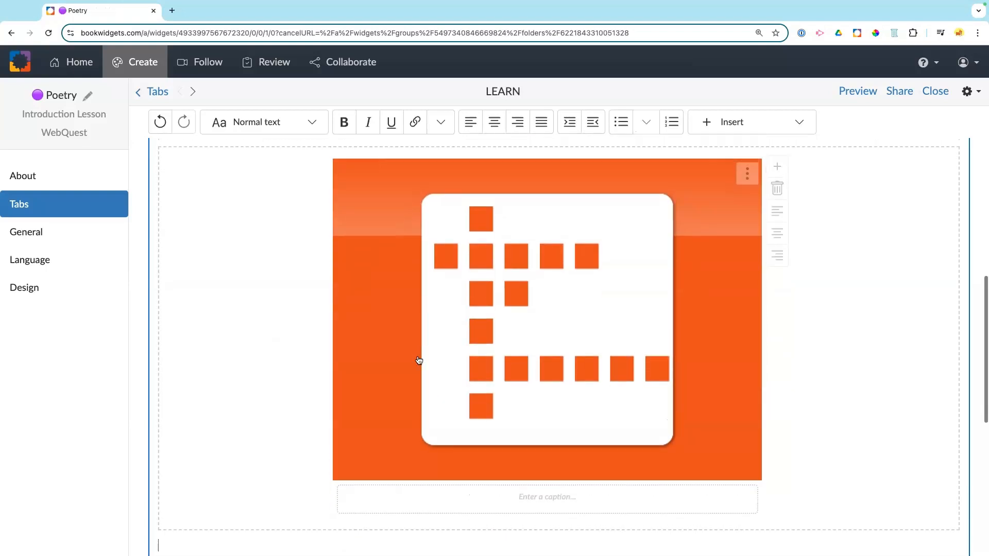
pyautogui.scroll(1, 419, 360)
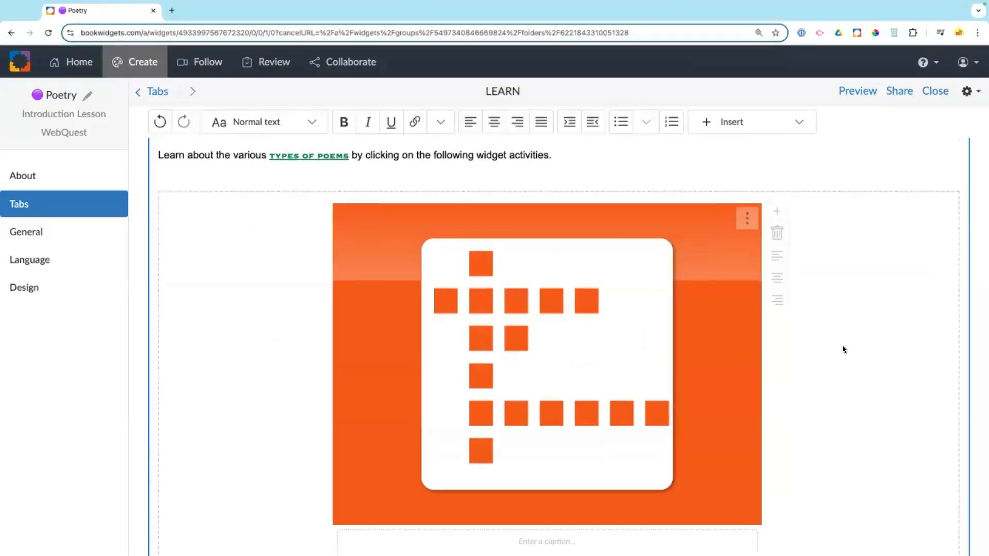
pyautogui.click(748, 220)
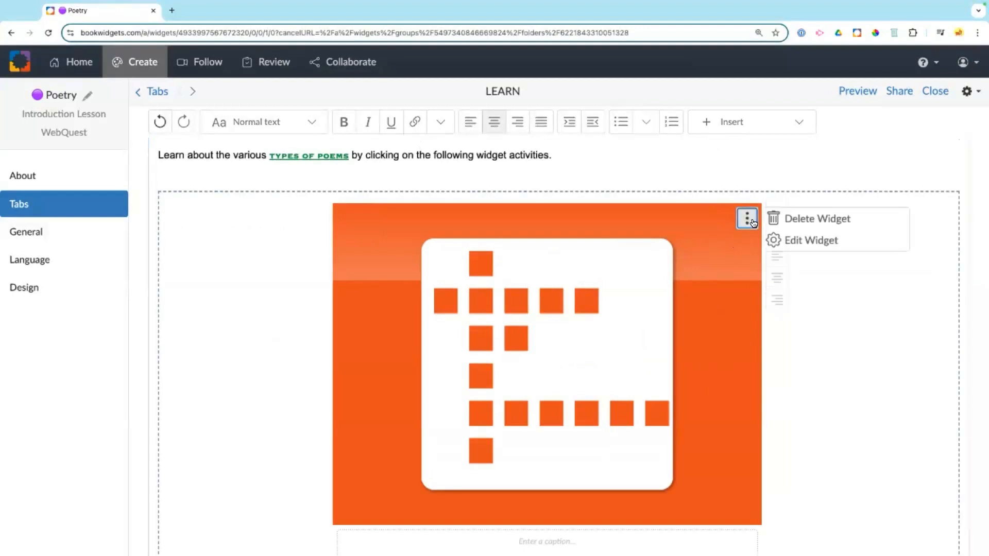
pyautogui.click(811, 240)
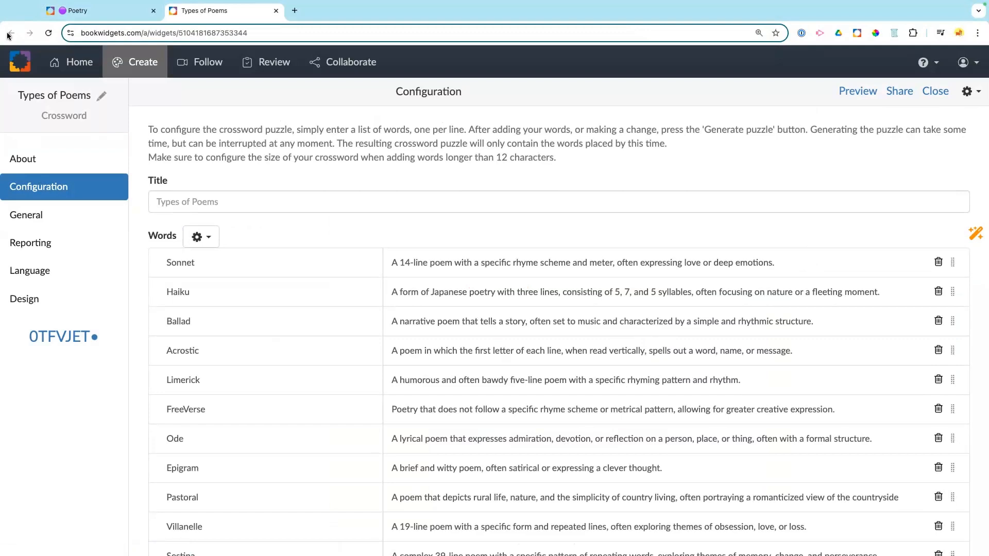
pyautogui.click(86, 11)
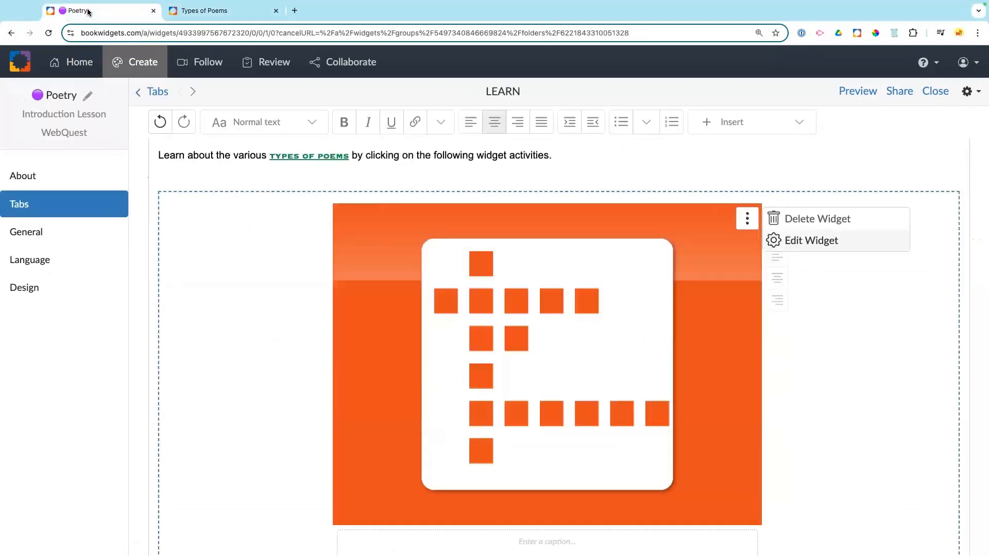
# Step: Add the Types of Poems Flash Cards widget beside the crossword
pyautogui.click(746, 219)
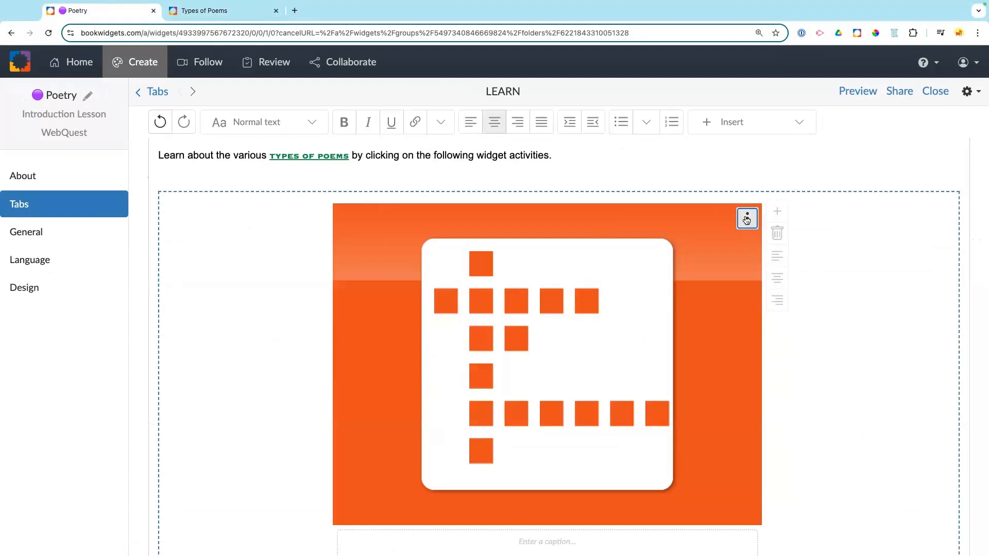
pyautogui.click(776, 211)
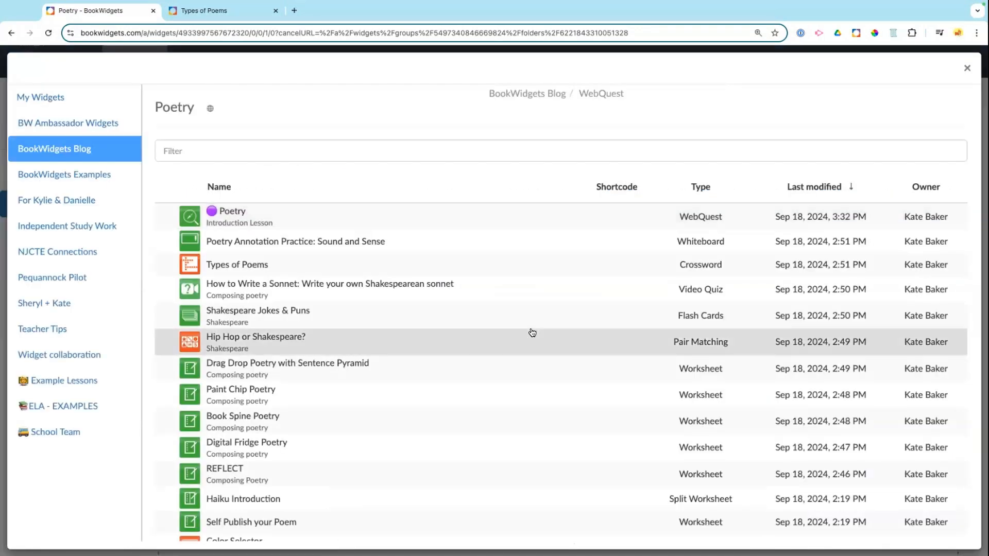
pyautogui.scroll(-1, 532, 332)
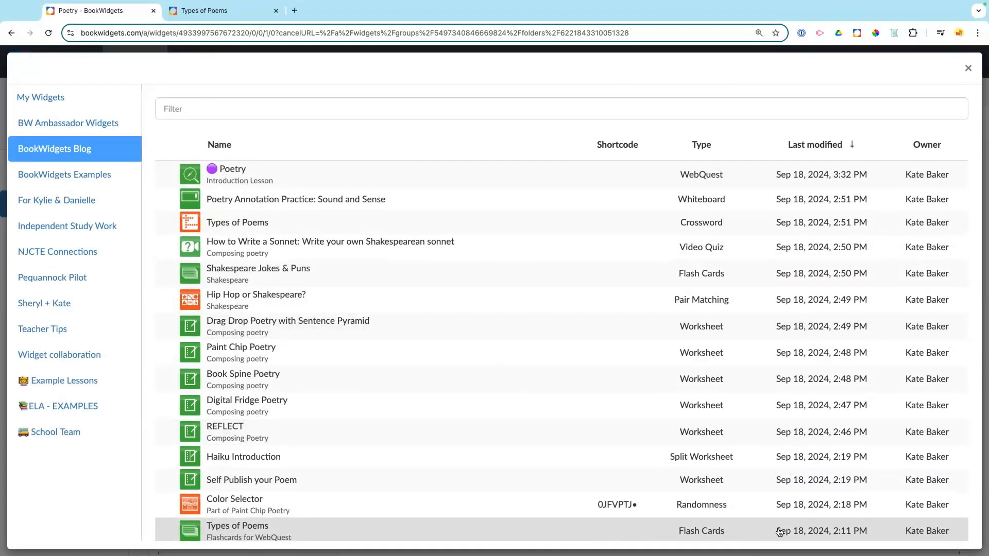
pyautogui.click(871, 529)
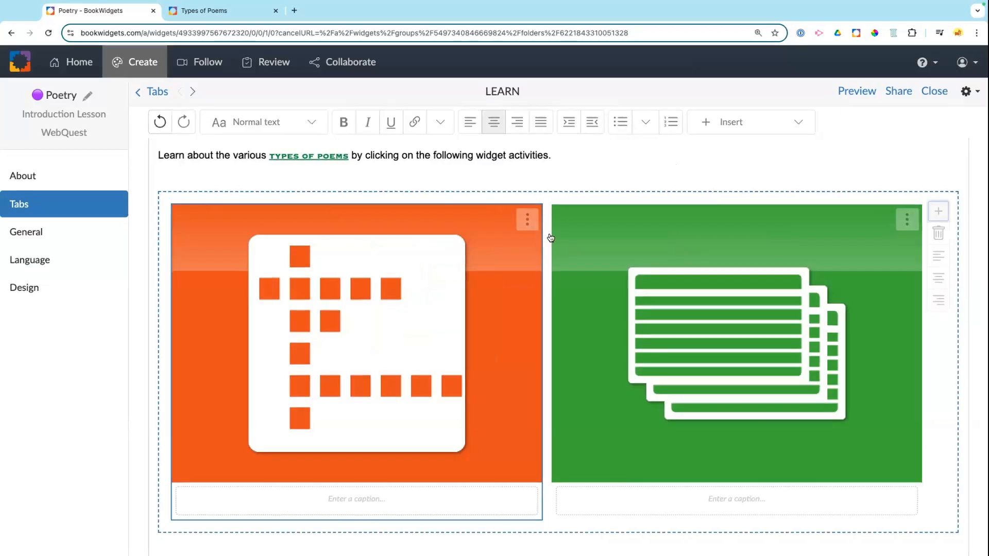
# Step: Caption the widgets 'Crossword' and 'Flashcards', then place the cursor on the empty line below
pyautogui.click(347, 497)
pyautogui.write('Crossword')
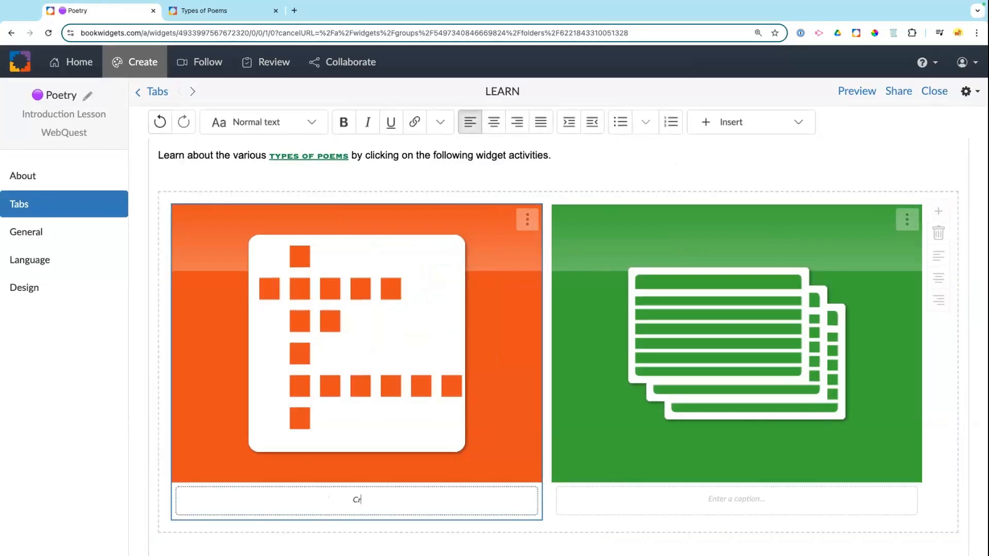
pyautogui.click(743, 504)
pyautogui.write('Flash')
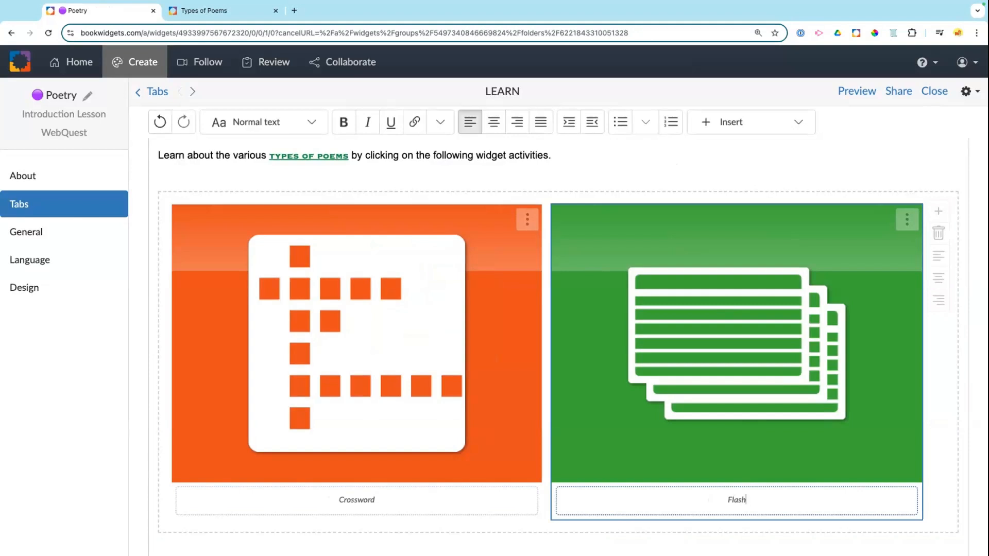
pyautogui.write('cards')
pyautogui.scroll(-3, 502, 284)
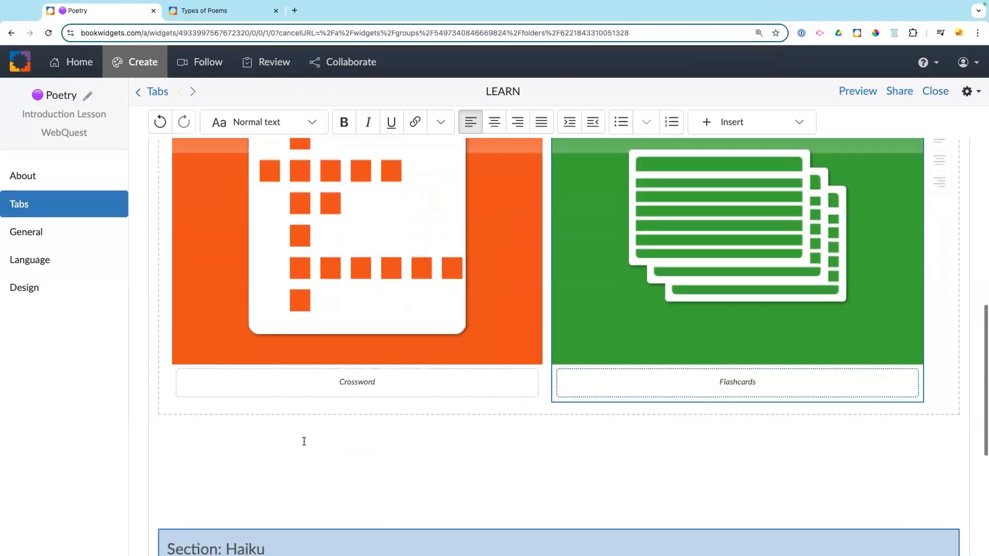
pyautogui.click(304, 441)
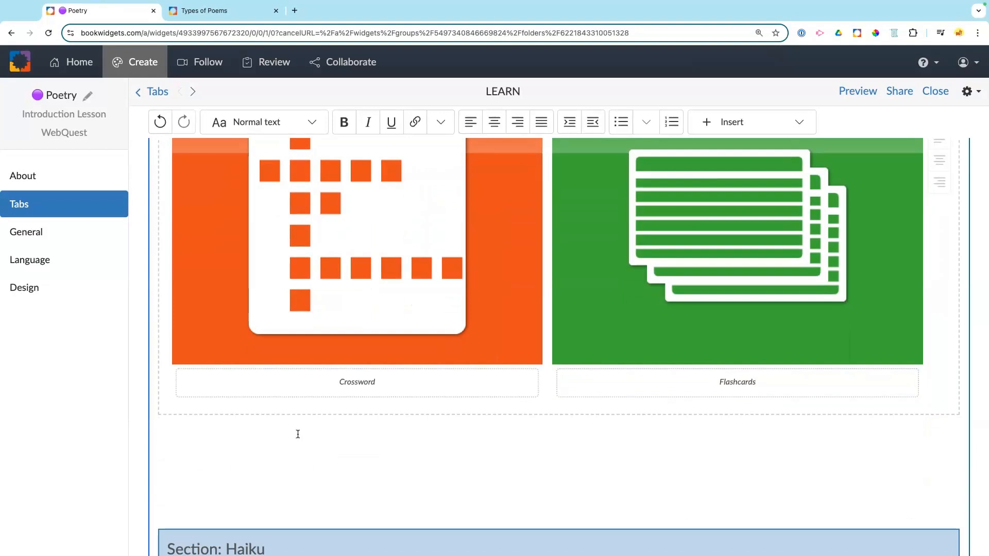
pyautogui.scroll(6, 299, 435)
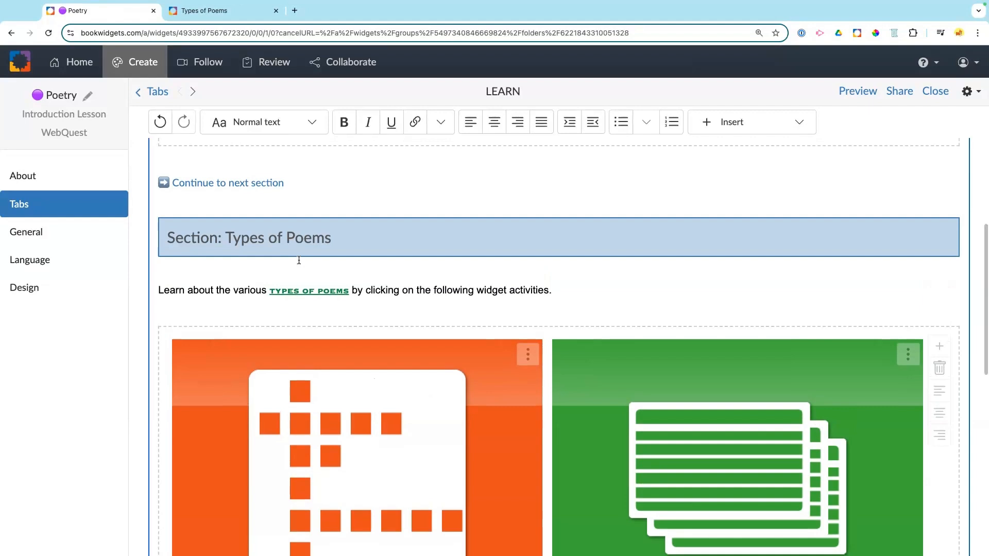
pyautogui.scroll(-9, 298, 261)
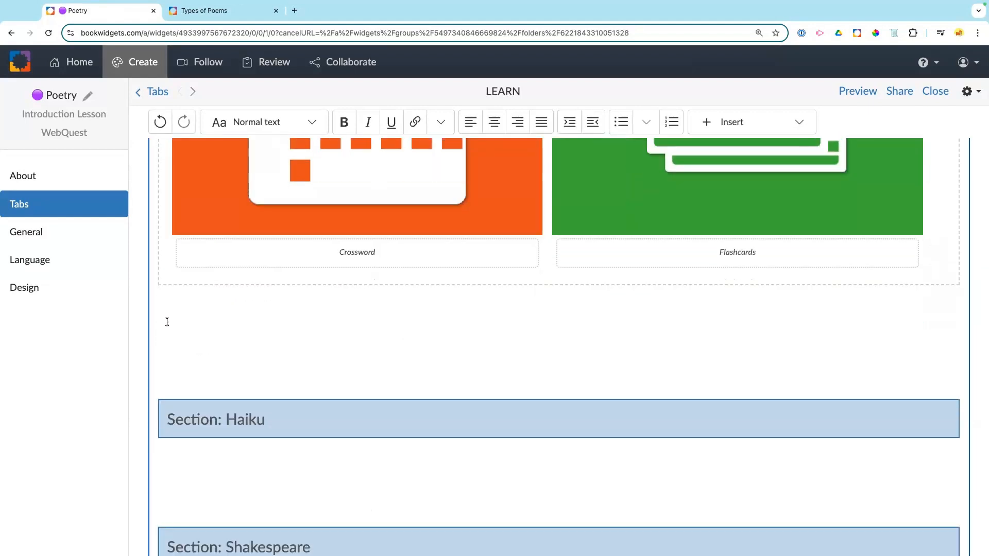
# Step: Below the widgets, add a ➡️ emoji followed by 'Continue to next section'
pyautogui.rightClick(166, 315)
pyautogui.click(182, 312)
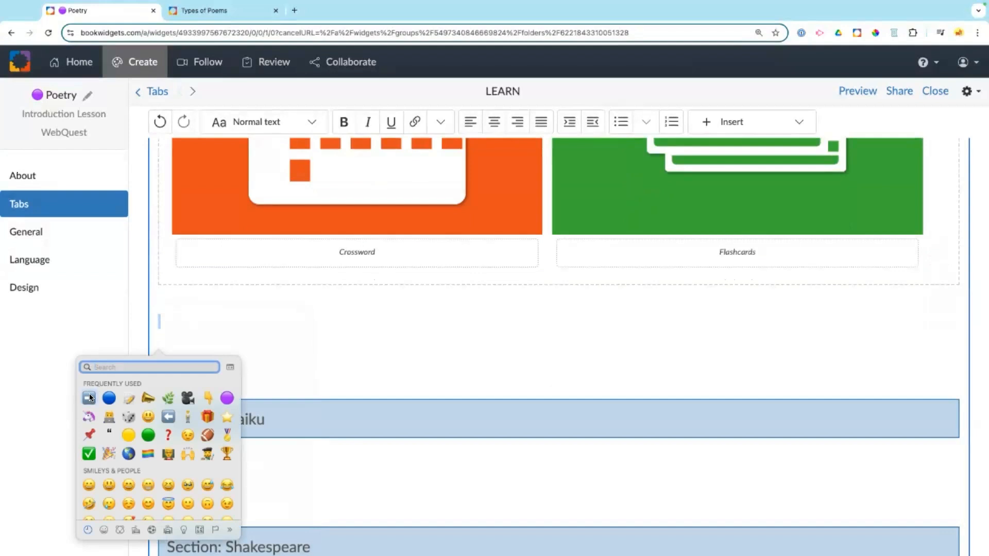
pyautogui.click(89, 396)
pyautogui.write('Continue to enxt')
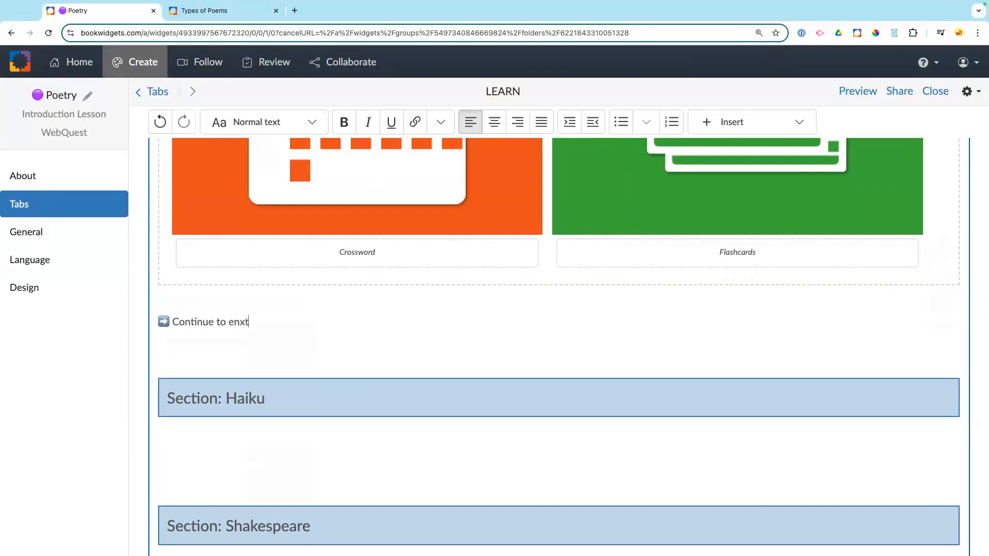
pyautogui.press('BackSpace')
pyautogui.press('BackSpace')
pyautogui.press('BackSpace')
pyautogui.press('BackSpace')
pyautogui.write('next section')
# Step: Link that line to the LEARN/Haiku section and open the student preview
pyautogui.moveTo(294, 322); pyautogui.dragTo(159, 324)
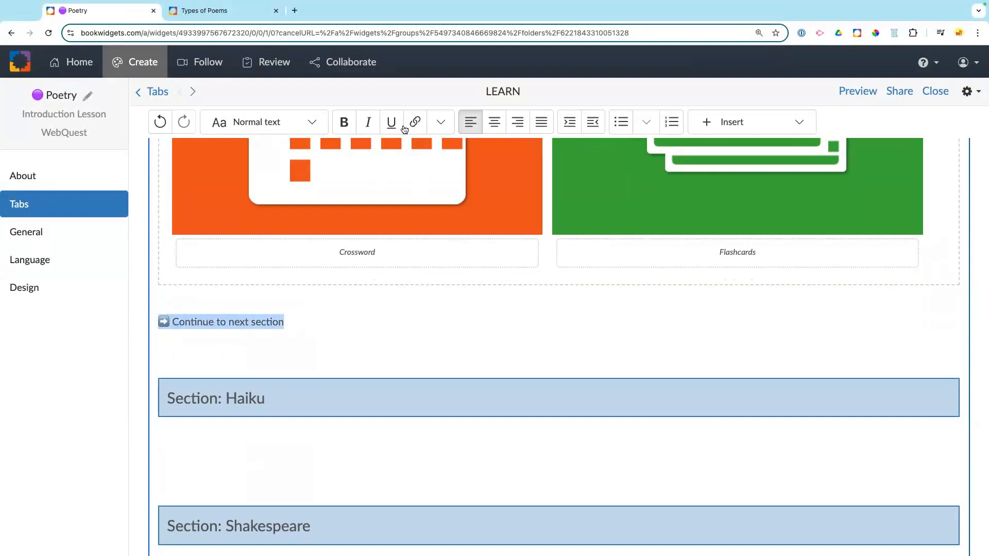
pyautogui.click(416, 124)
pyautogui.click(364, 200)
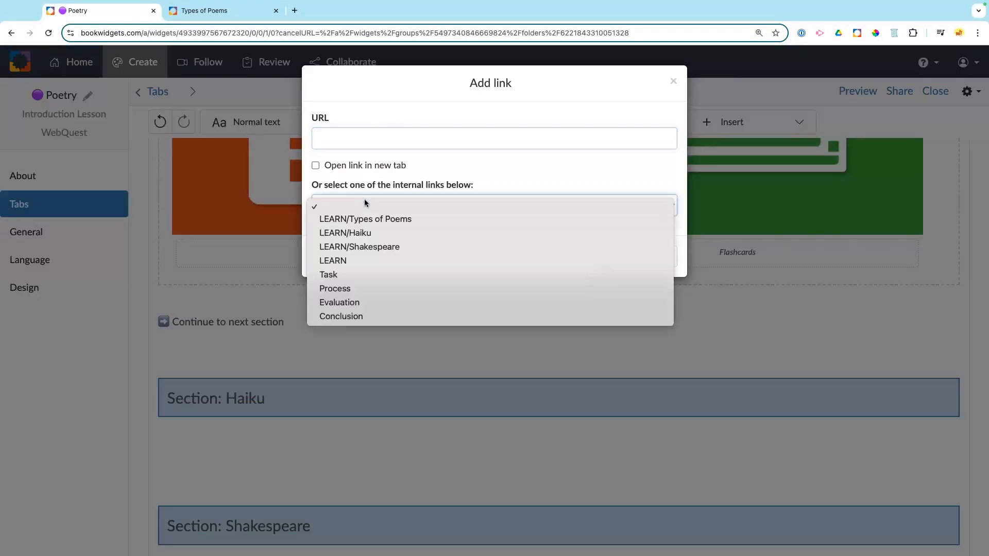
pyautogui.click(353, 233)
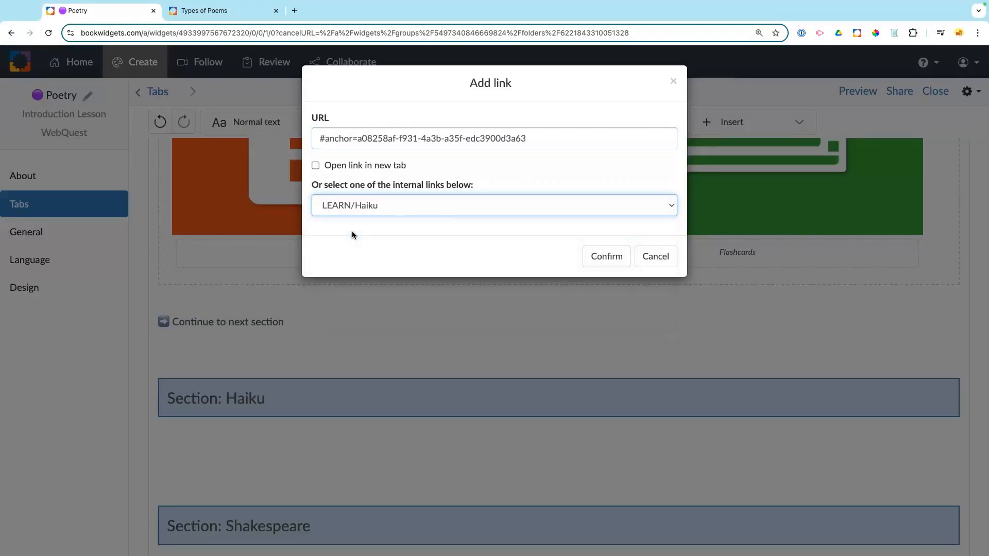
pyautogui.click(607, 257)
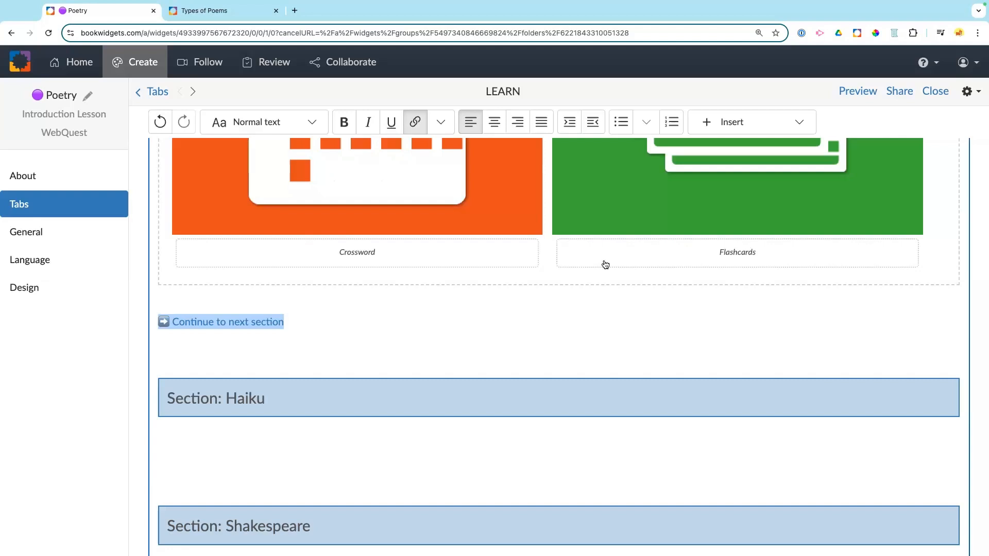
pyautogui.click(858, 93)
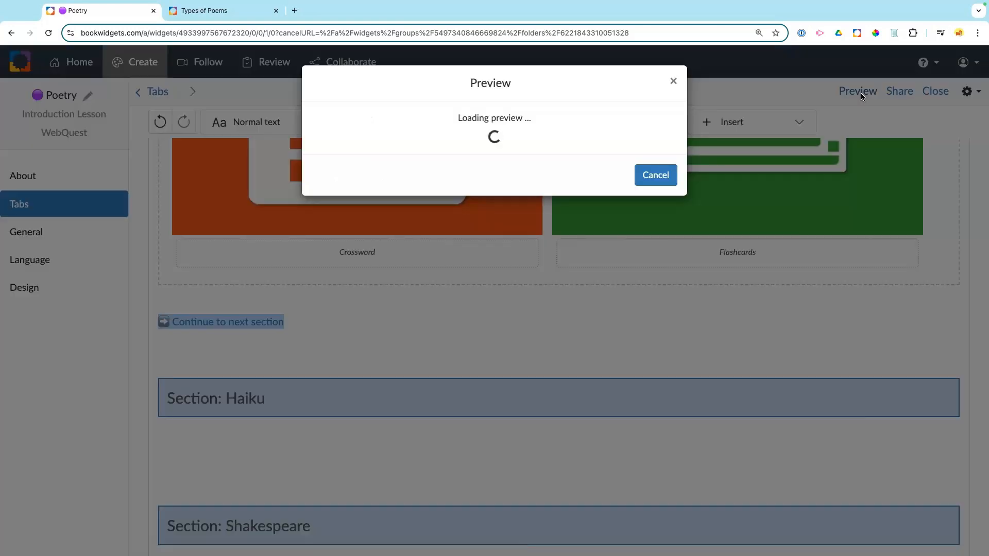
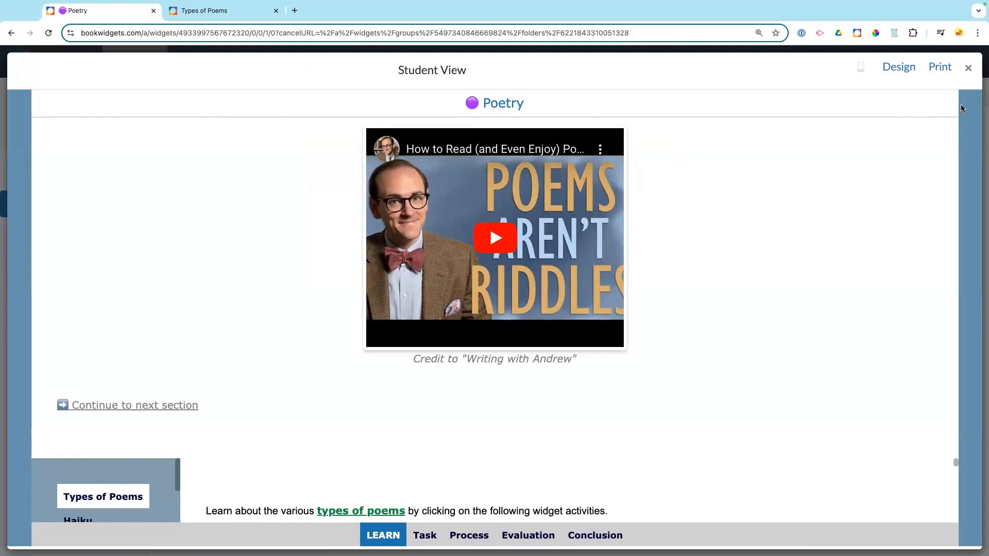
# Step: Leave the preview, restyle the What is Poetry? heading as a Section, and preview again
pyautogui.click(969, 68)
pyautogui.scroll(5, 435, 268)
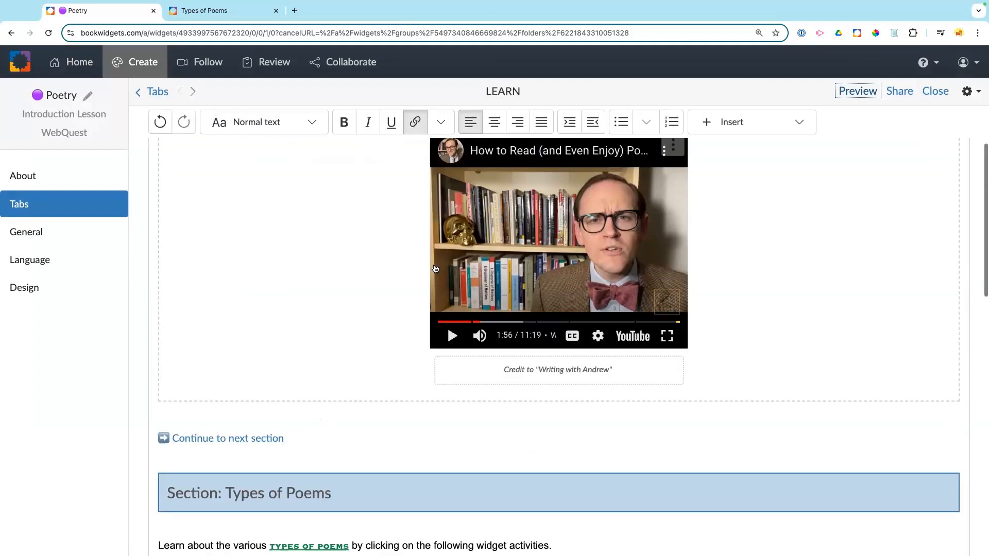
pyautogui.scroll(4, 435, 268)
pyautogui.moveTo(321, 260); pyautogui.dragTo(162, 266)
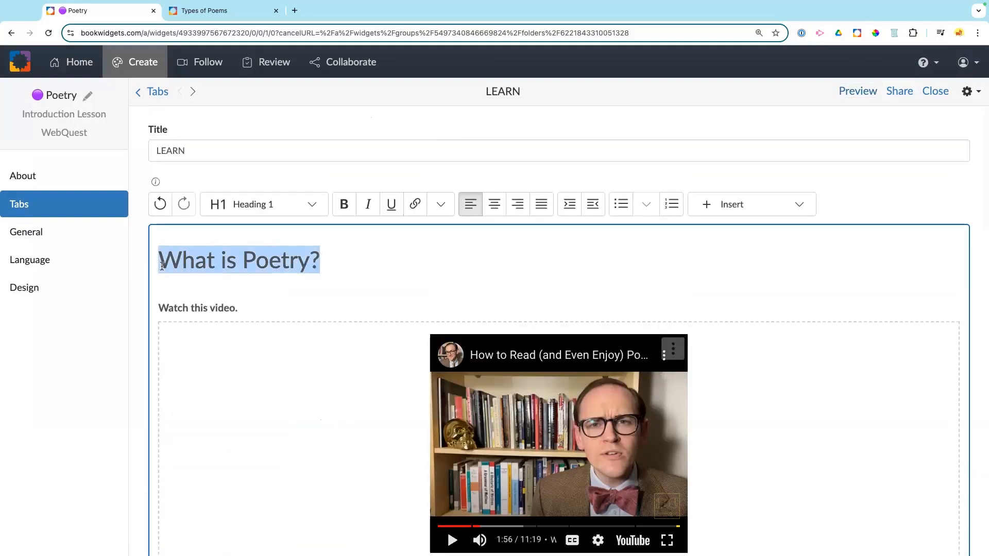
pyautogui.click(316, 207)
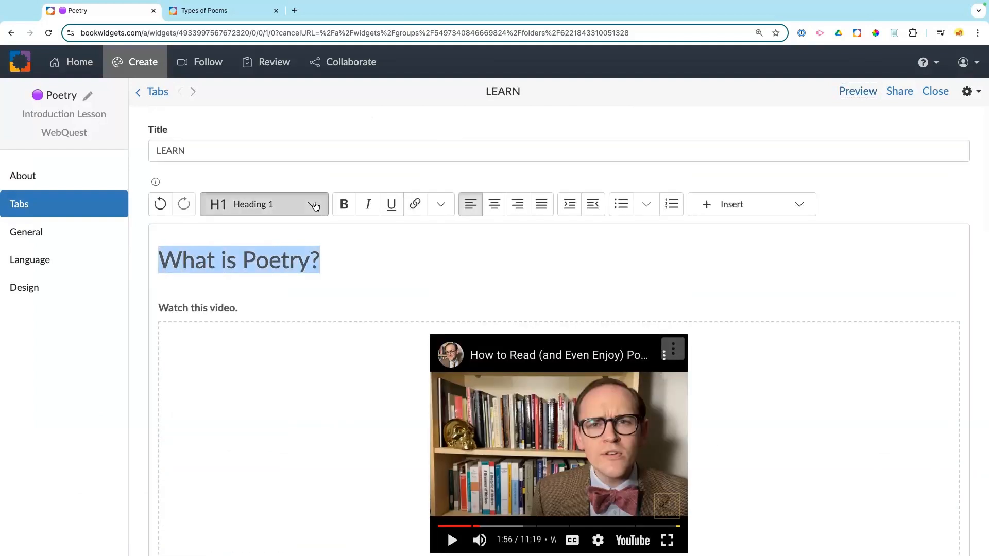
pyautogui.click(263, 322)
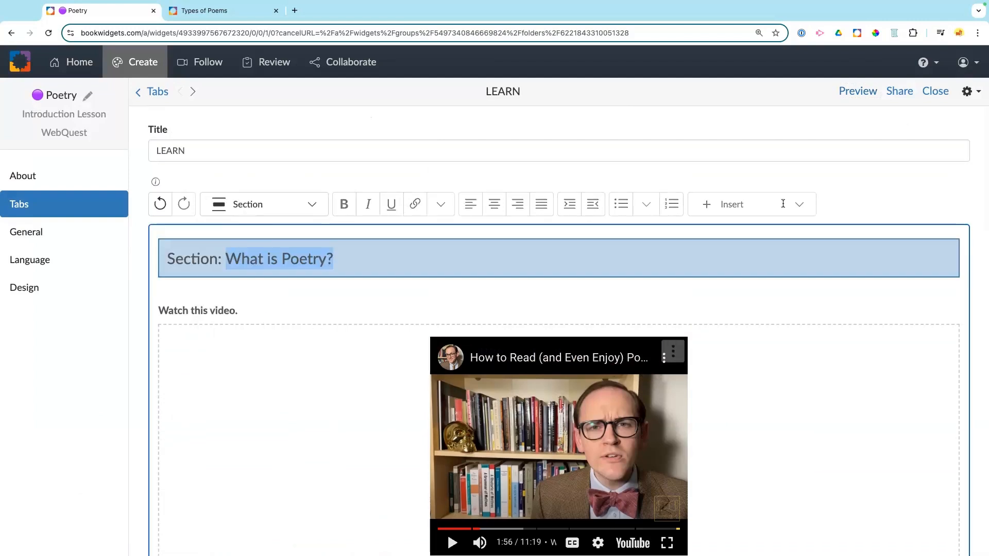
pyautogui.click(874, 128)
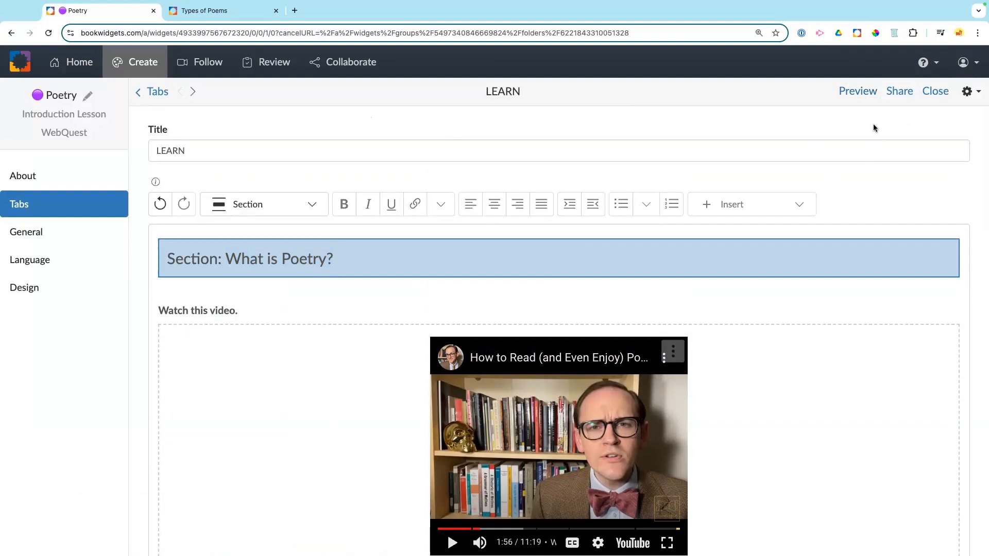
pyautogui.click(859, 91)
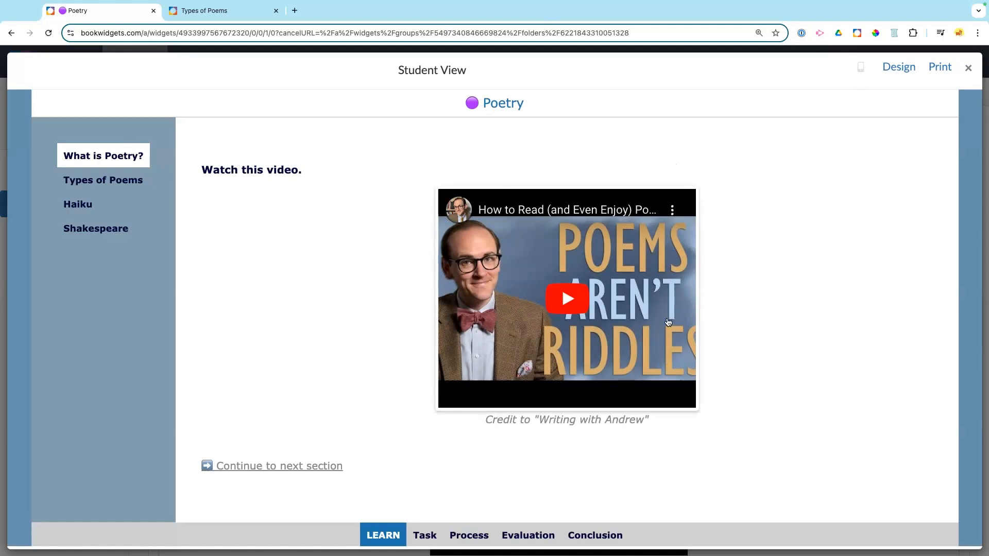
# Step: Continue to Types of Poems and try its Crossword and Flashcards widgets
pyautogui.click(290, 467)
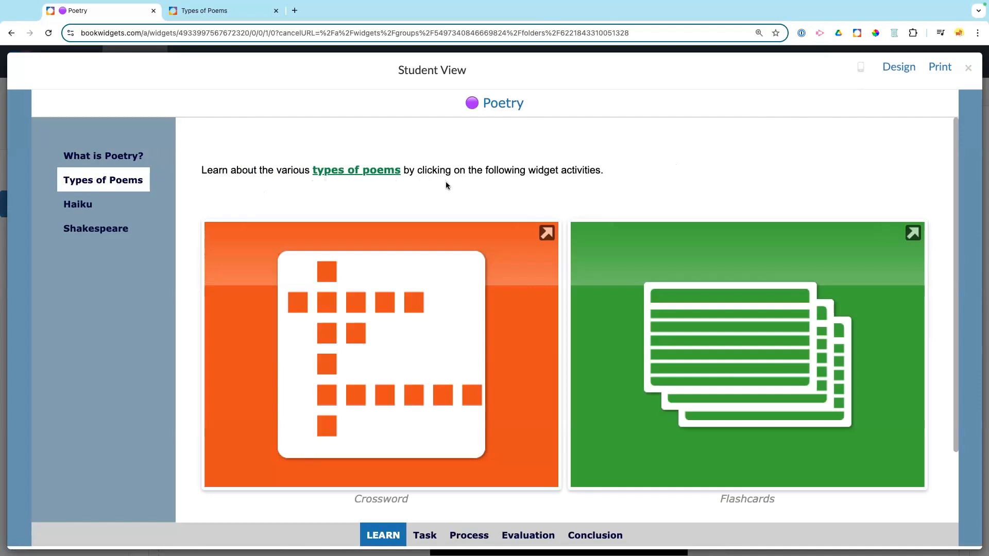
pyautogui.click(382, 332)
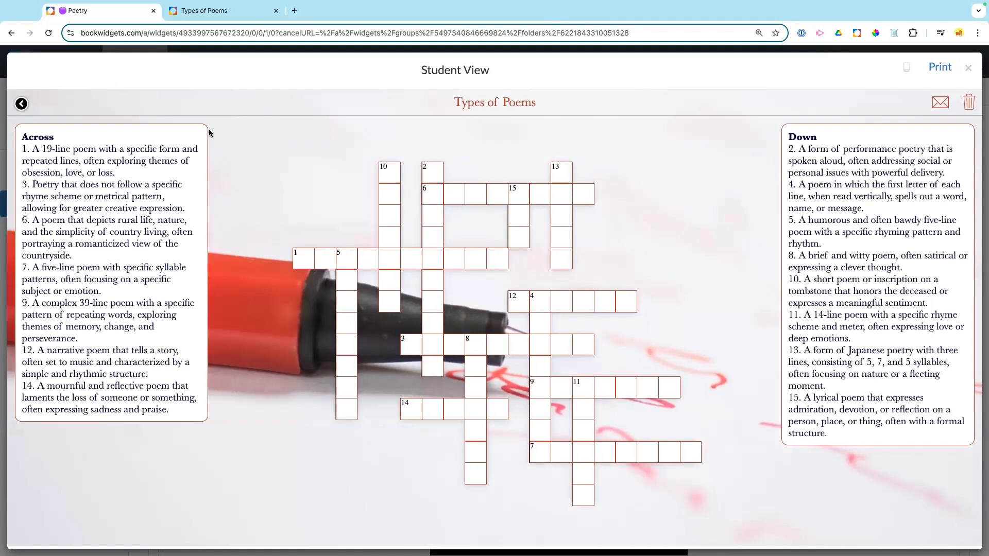
pyautogui.click(21, 104)
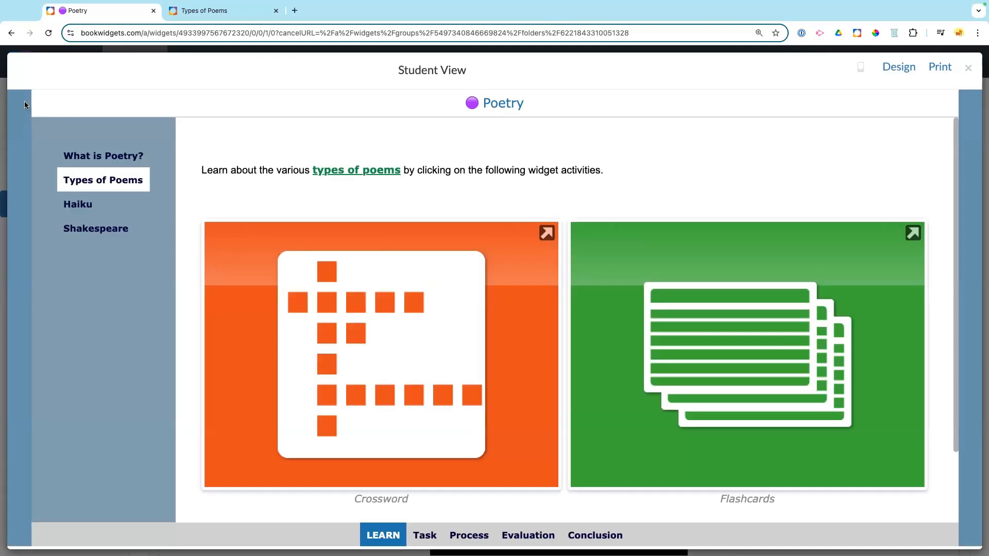
pyautogui.click(702, 302)
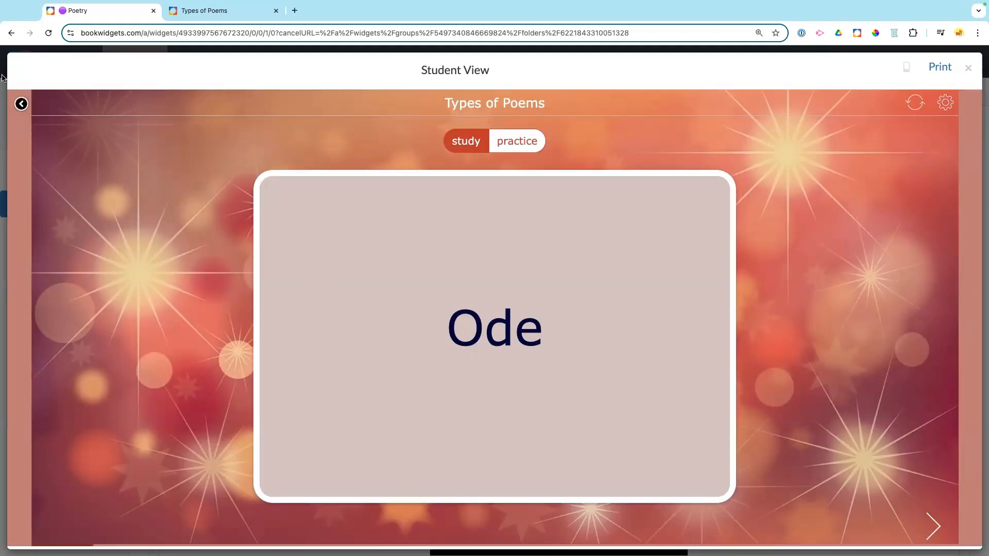
pyautogui.click(23, 105)
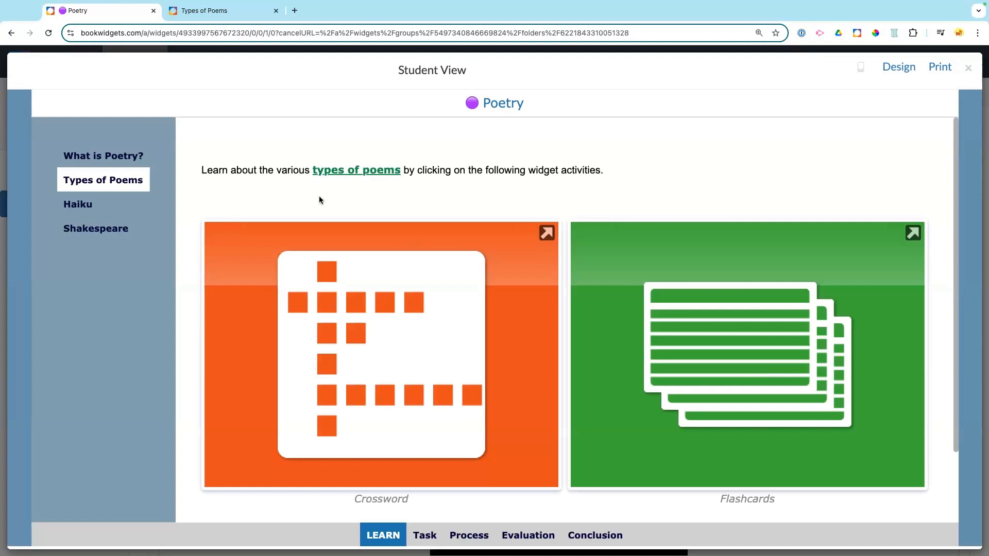
# Step: Continue on to the Haiku section, then close the student preview
pyautogui.scroll(-1, 319, 200)
pyautogui.scroll(-3, 319, 200)
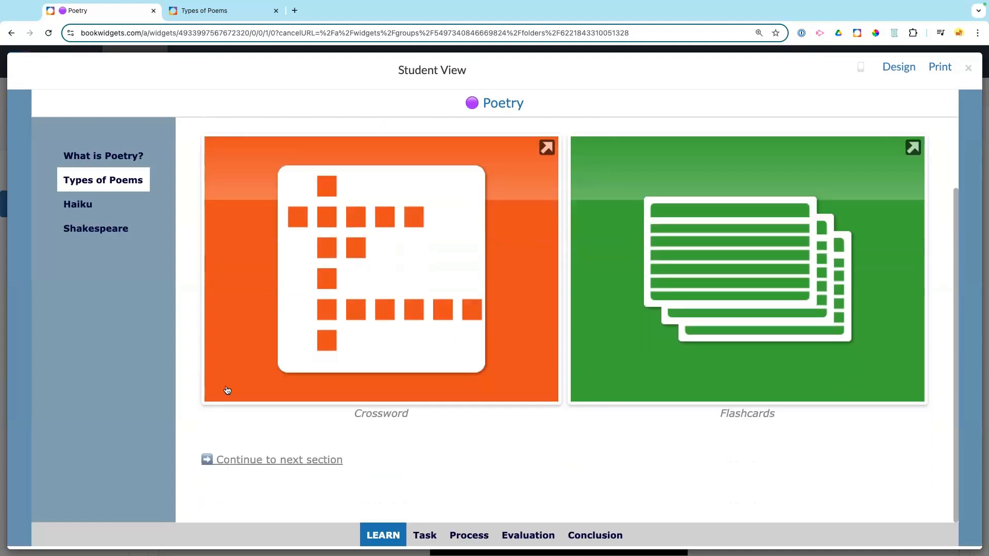
pyautogui.click(269, 459)
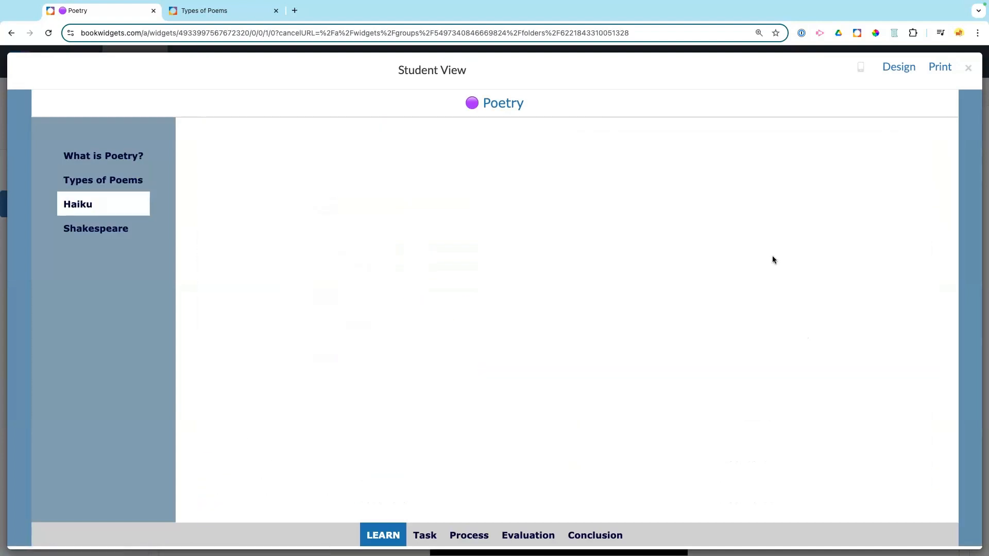
pyautogui.click(967, 68)
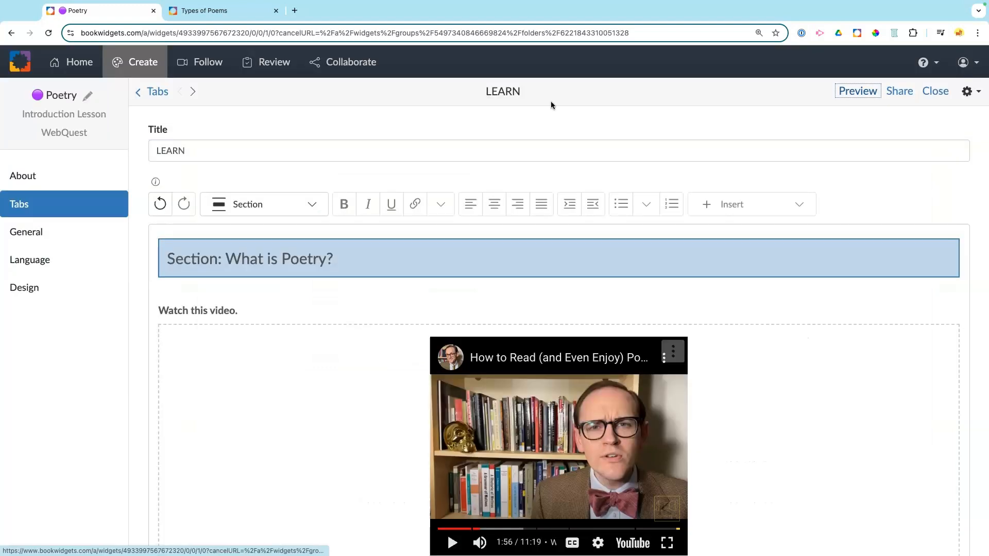
# Step: Write 'Learn about HAIKU poems by clicking on these activities.' under the Haiku heading
pyautogui.scroll(-15, 477, 211)
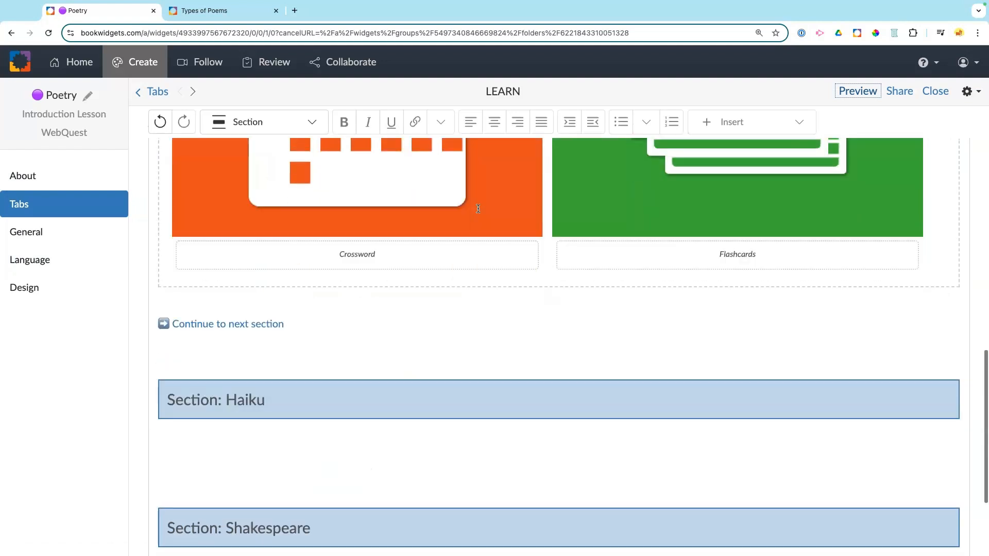
pyautogui.scroll(-2, 477, 209)
pyautogui.click(201, 342)
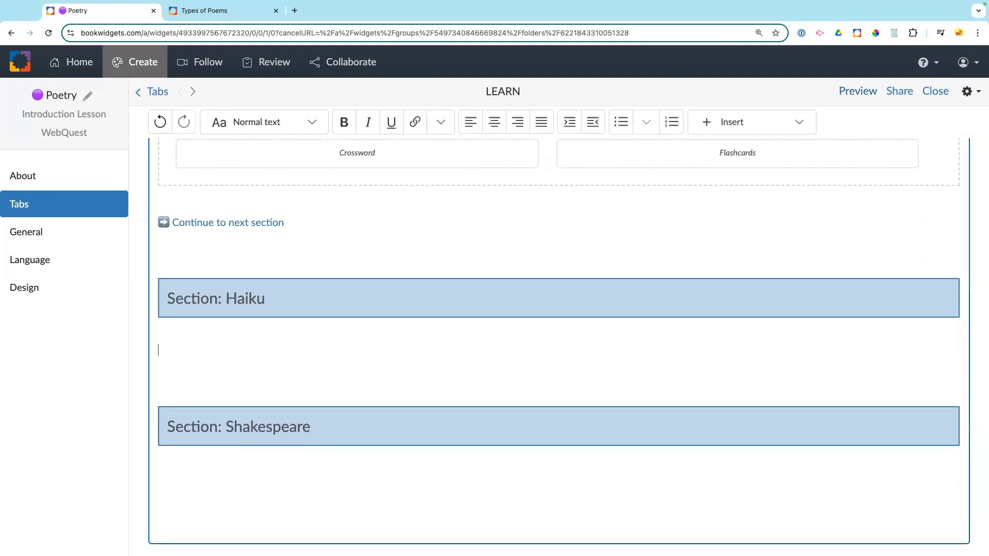
pyautogui.write('Learn about HA')
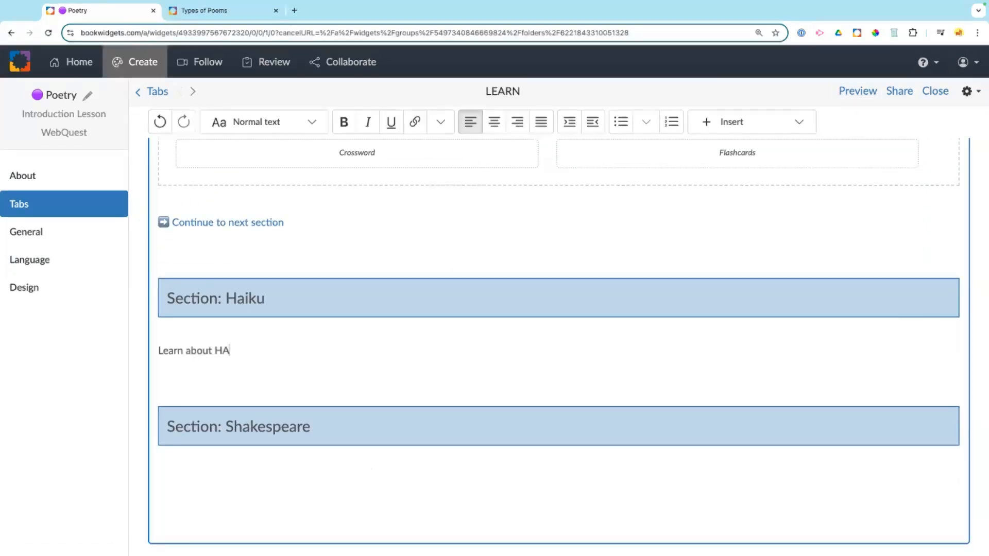
pyautogui.write('IKU poems in')
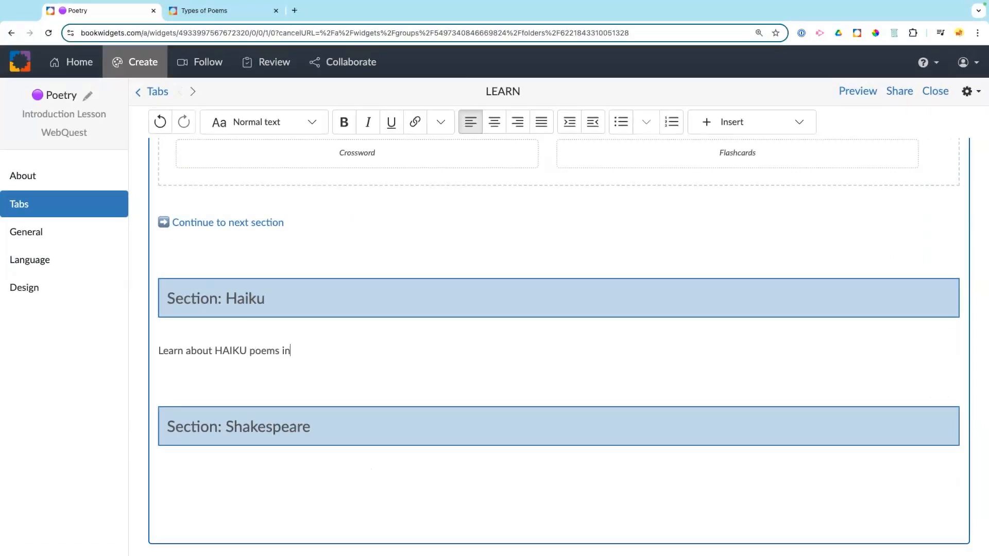
pyautogui.press('BackSpace')
pyautogui.press('BackSpace')
pyautogui.press('BackSpace')
pyautogui.write('by clicking on these')
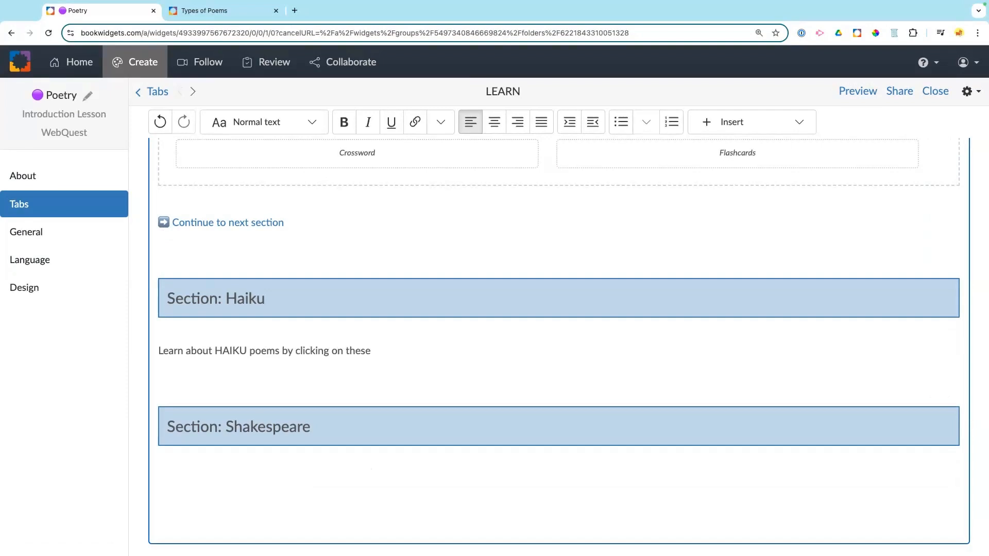
pyautogui.write(' activiti')
pyautogui.write('es.')
pyautogui.press('Return')
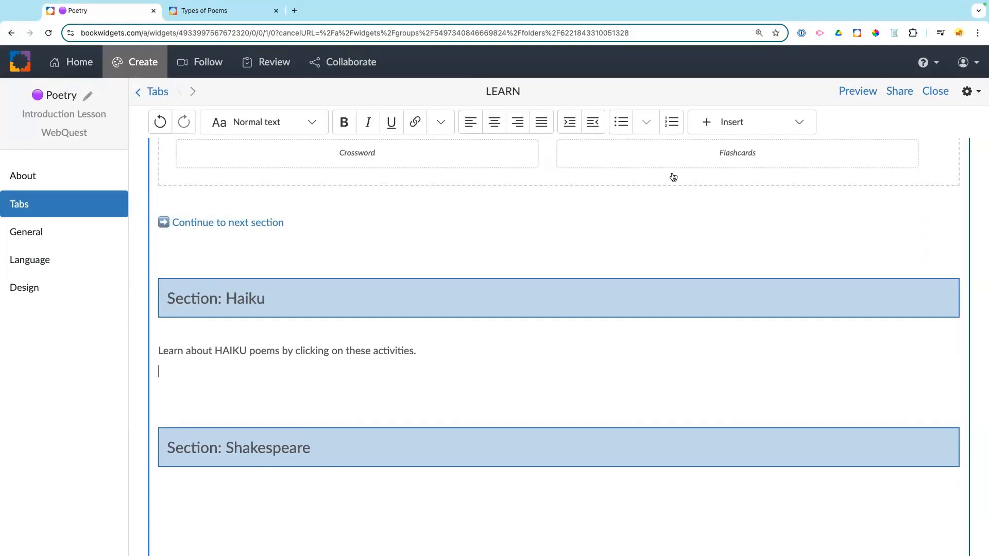
pyautogui.click(741, 119)
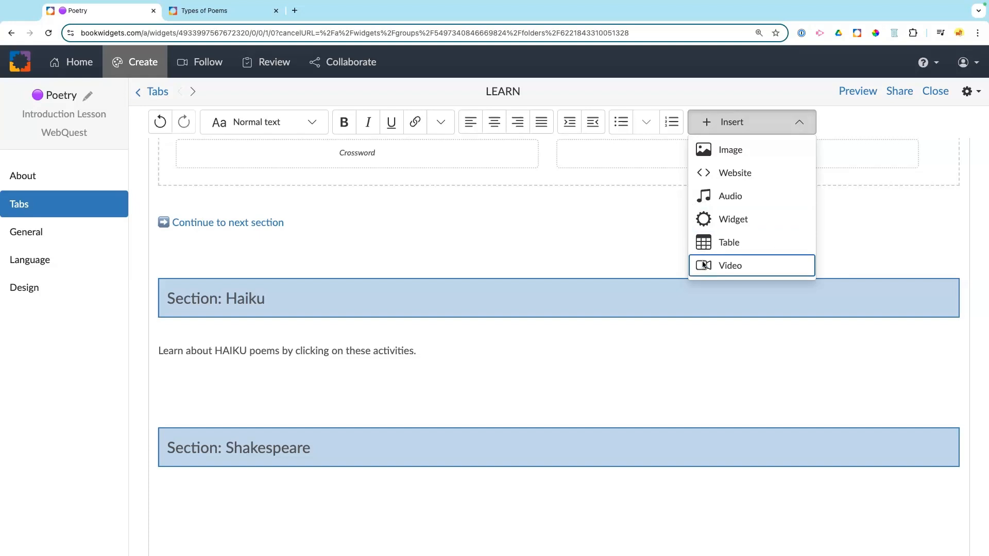
# Step: Embed the Haiku Introduction worksheet widget below the Haiku intro line
pyautogui.click(706, 220)
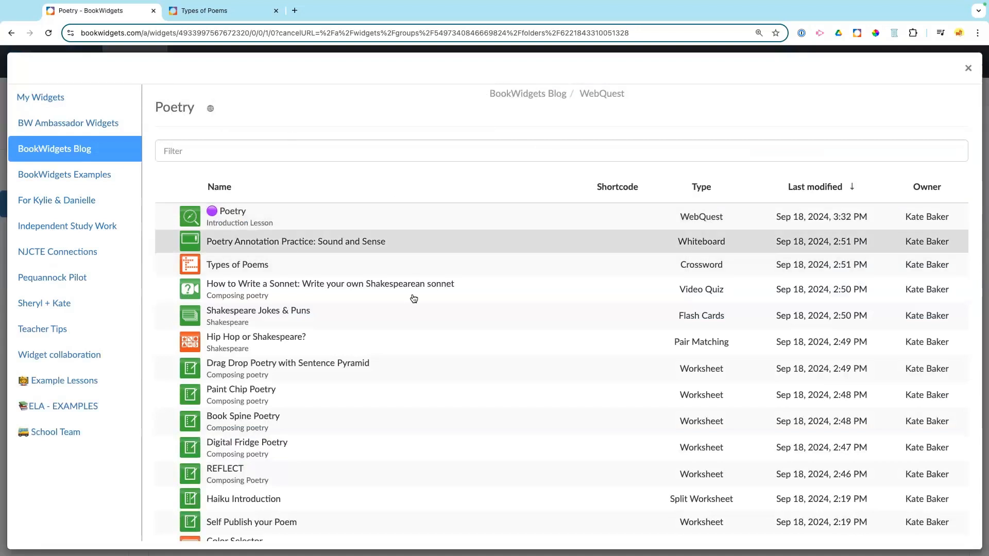
pyautogui.scroll(-2, 412, 297)
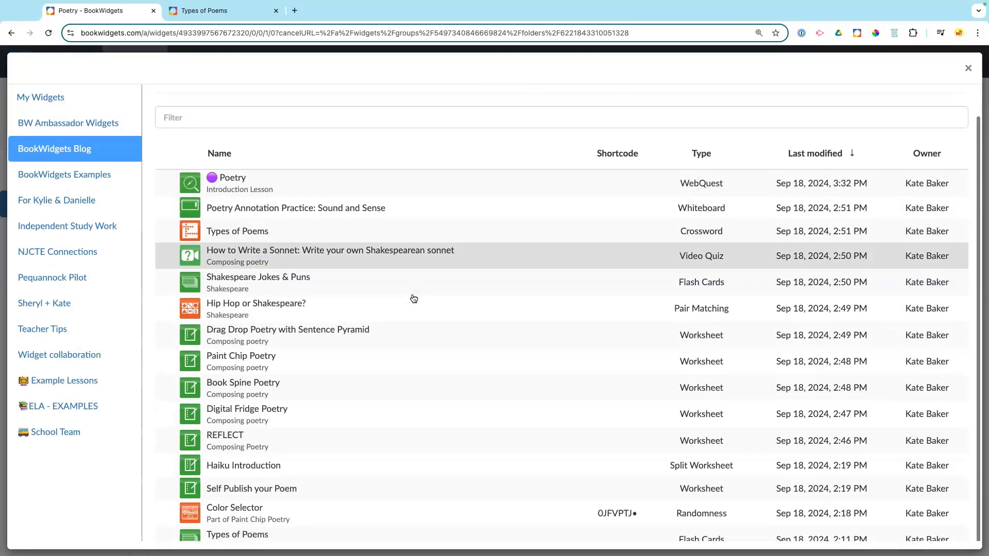
pyautogui.click(780, 462)
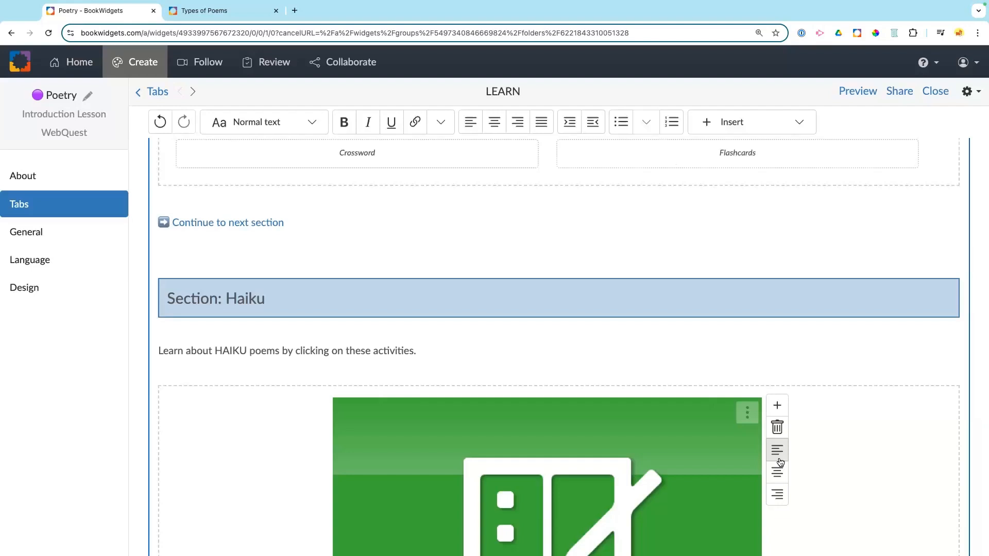
# Step: Caption the embedded widget 'Haiku Worksheet'
pyautogui.scroll(-4, 647, 461)
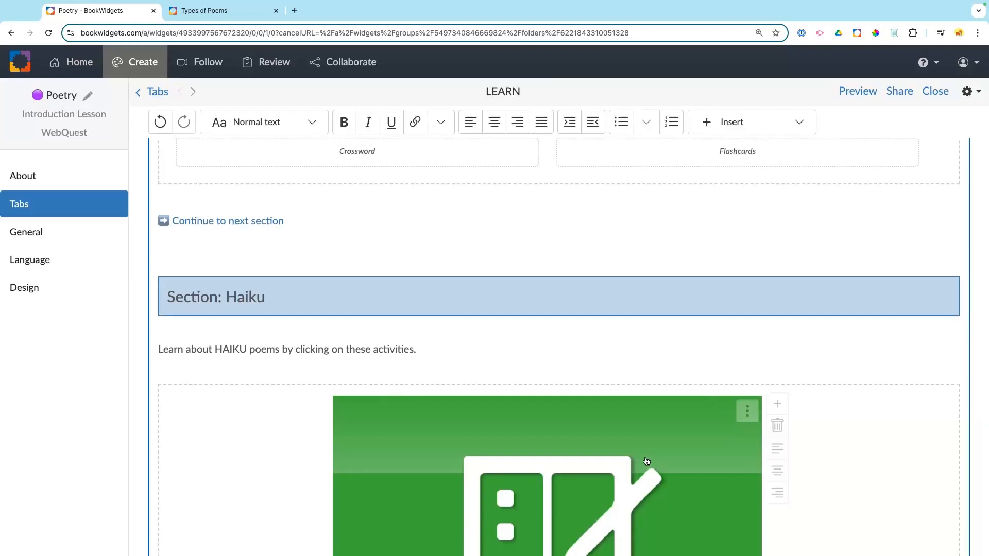
pyautogui.scroll(-5, 646, 460)
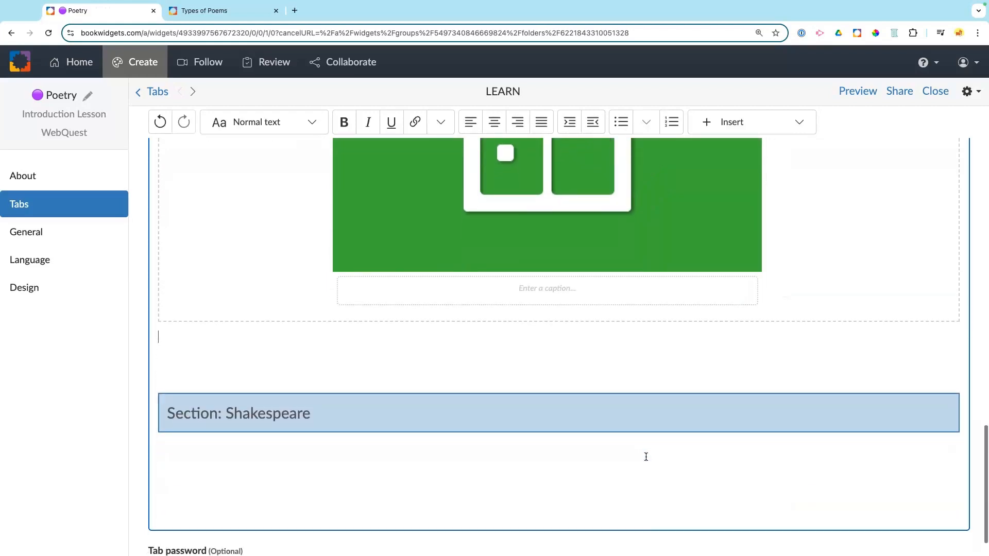
pyautogui.click(535, 283)
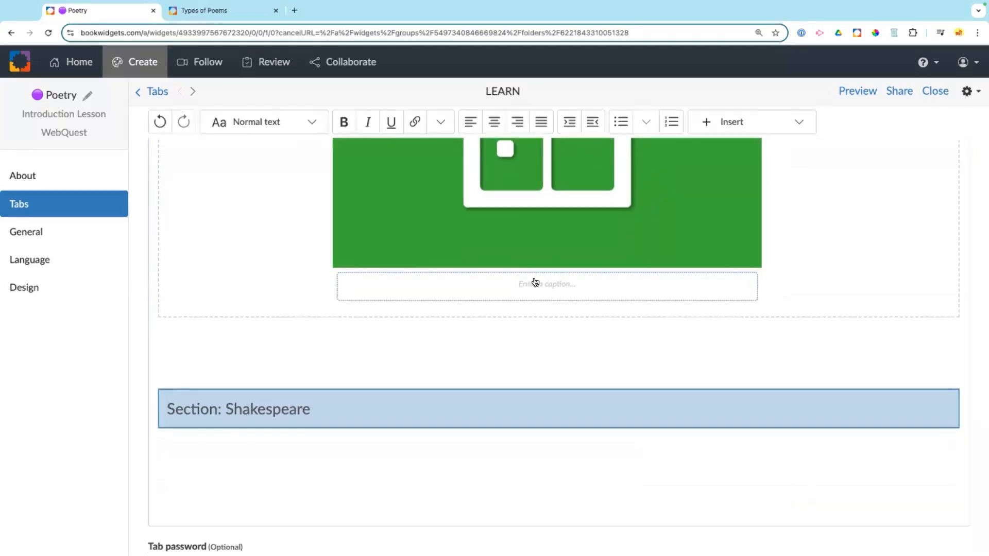
pyautogui.write('Haiku Work')
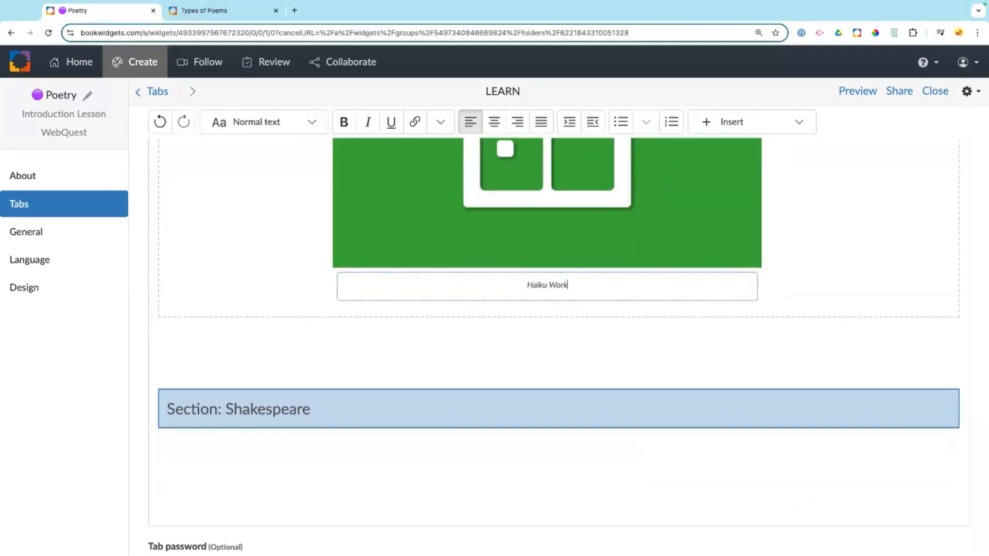
pyautogui.write('sheet')
pyautogui.click(256, 462)
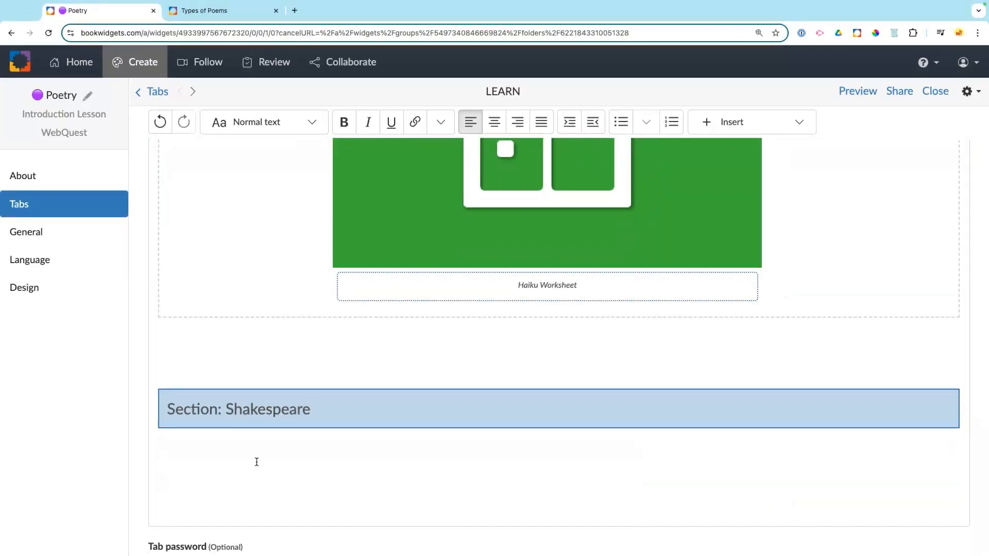
pyautogui.click(257, 456)
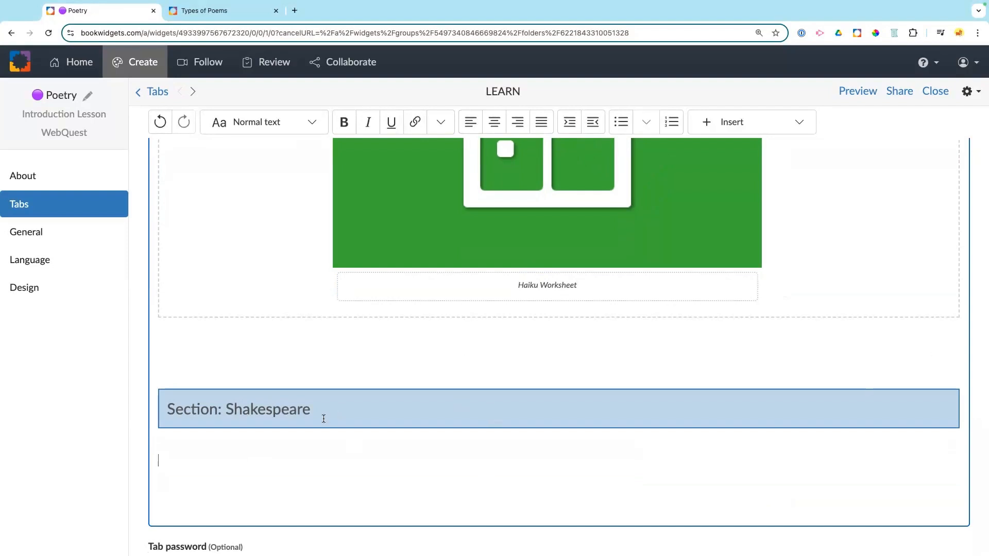
# Step: Delete the Section: Shakespeare heading and return to the list of tabs
pyautogui.moveTo(315, 415); pyautogui.dragTo(190, 364)
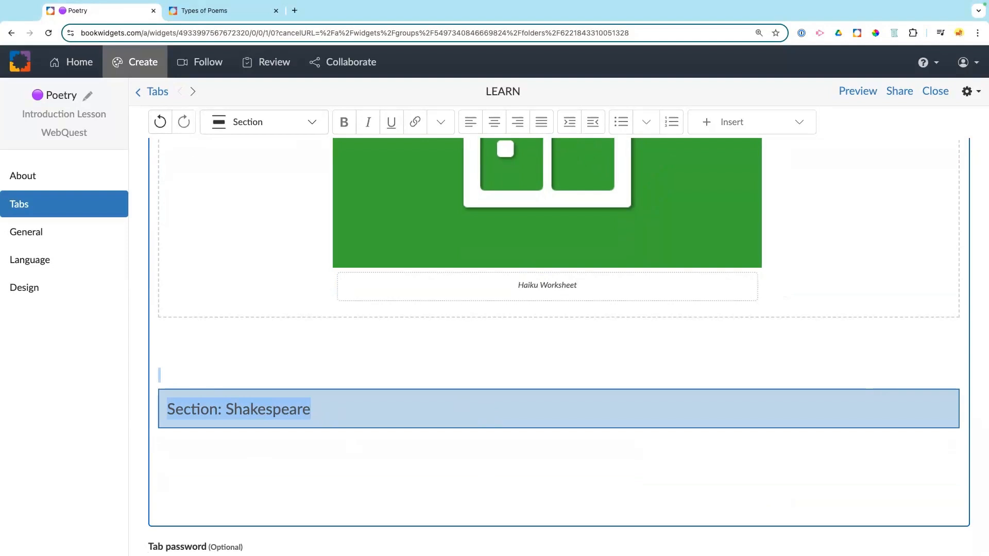
pyautogui.press('BackSpace')
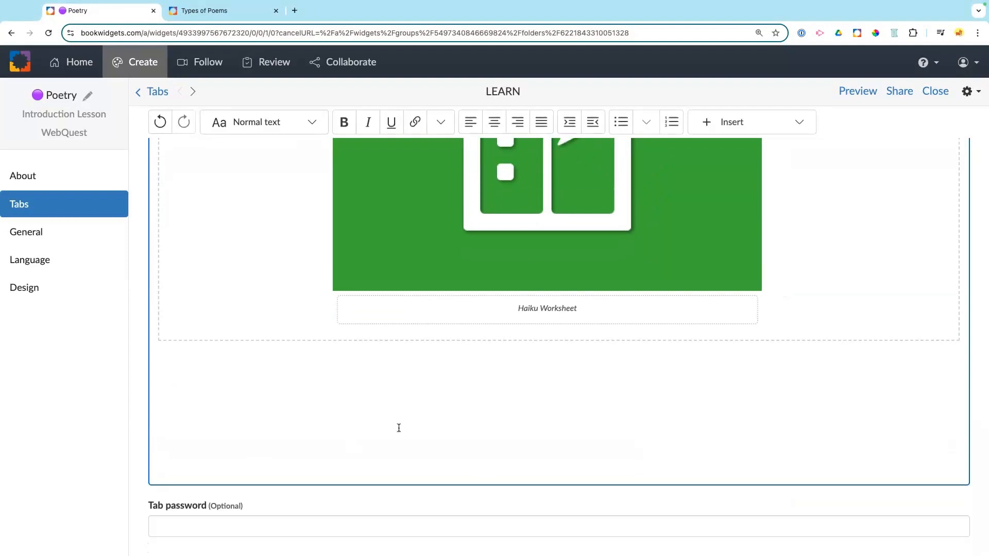
pyautogui.scroll(10, 399, 428)
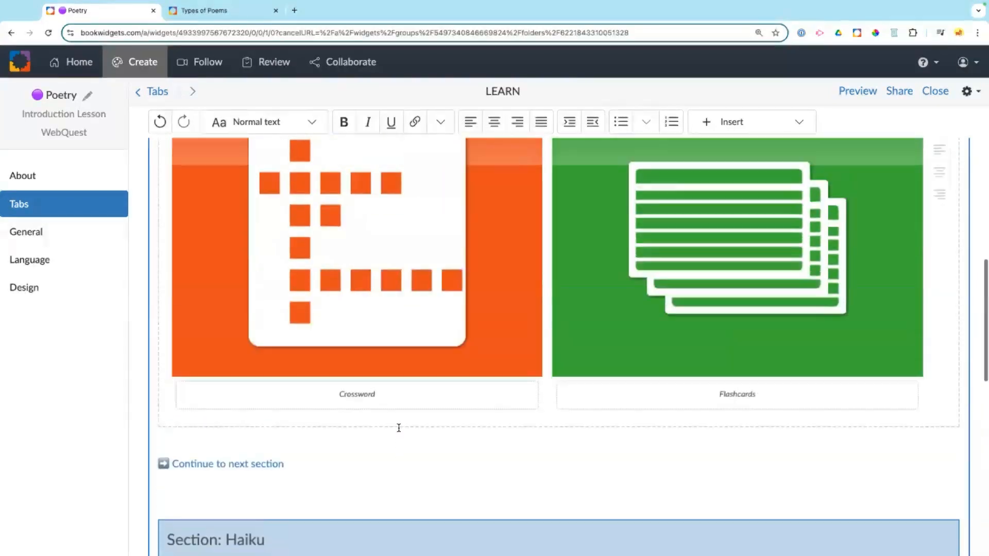
pyautogui.scroll(5, 398, 427)
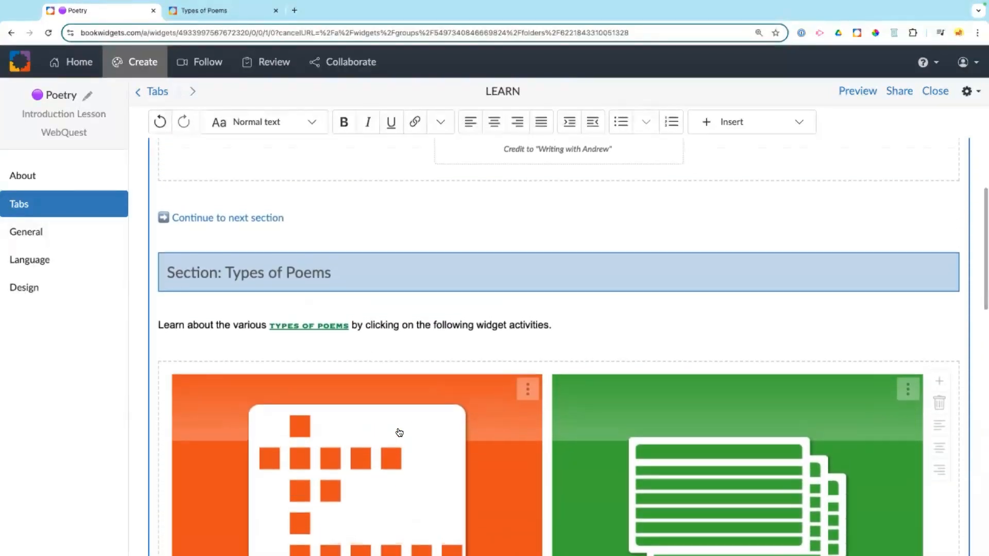
pyautogui.scroll(7, 400, 432)
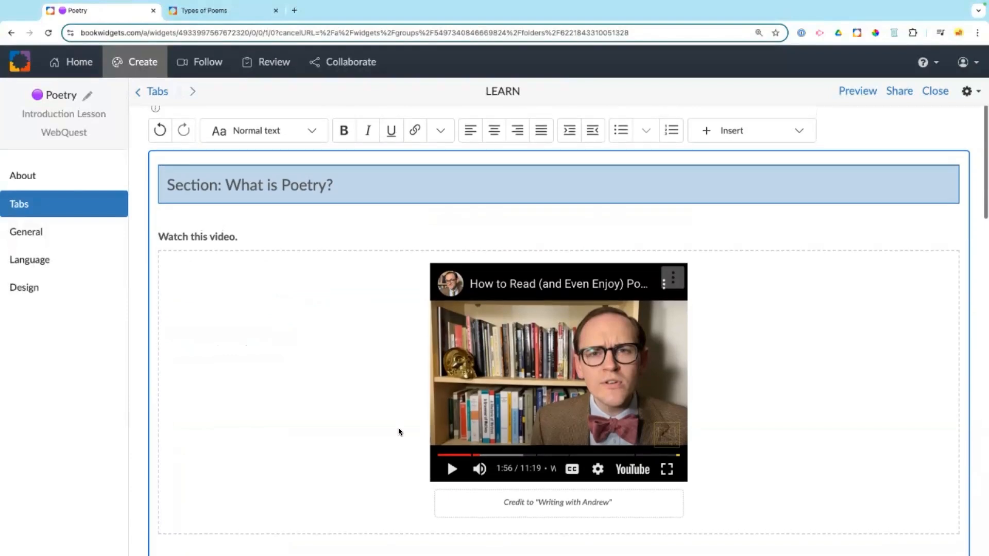
pyautogui.scroll(2, 399, 431)
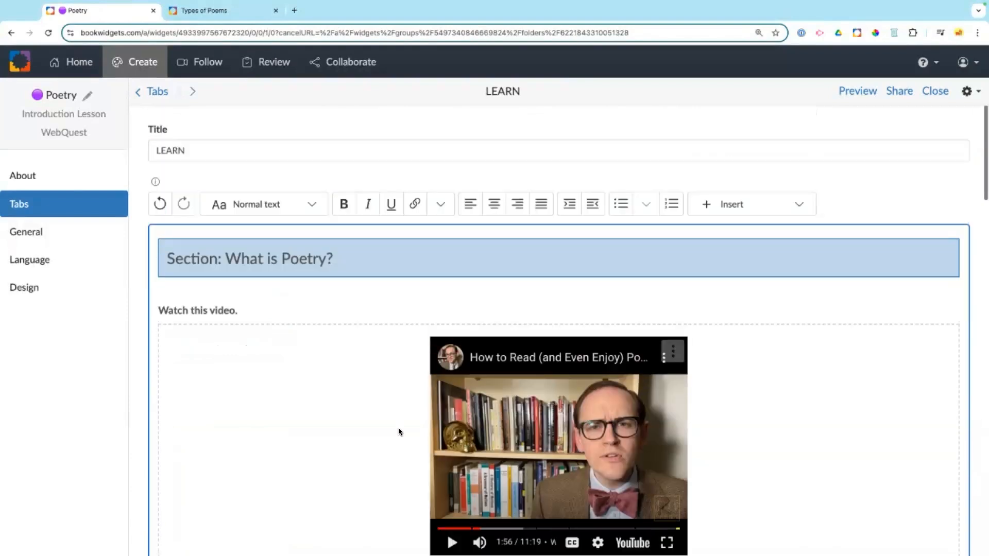
pyautogui.click(156, 91)
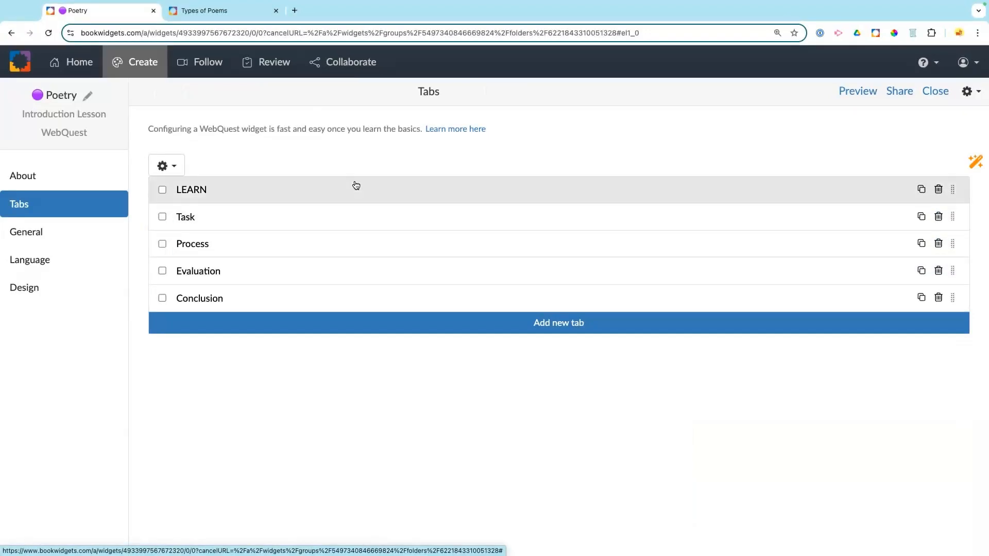
# Step: Retitle the Task tab 'Games for Writing Poetry'
pyautogui.click(314, 220)
pyautogui.doubleClick(172, 149)
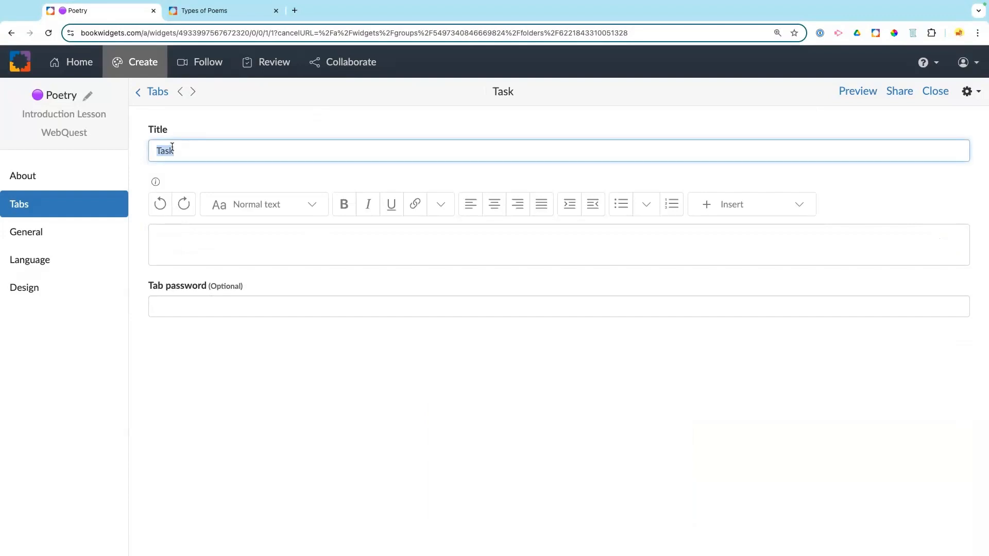
pyautogui.write('Games for Compos')
pyautogui.press('BackSpace')
pyautogui.press('BackSpace')
pyautogui.press('BackSpace')
pyautogui.press('BackSpace')
pyautogui.press('BackSpace')
pyautogui.press('BackSpace')
pyautogui.write('Writing Poetry')
# Step: Put a 🎲 emoji in front of the tab title
pyautogui.click(154, 150)
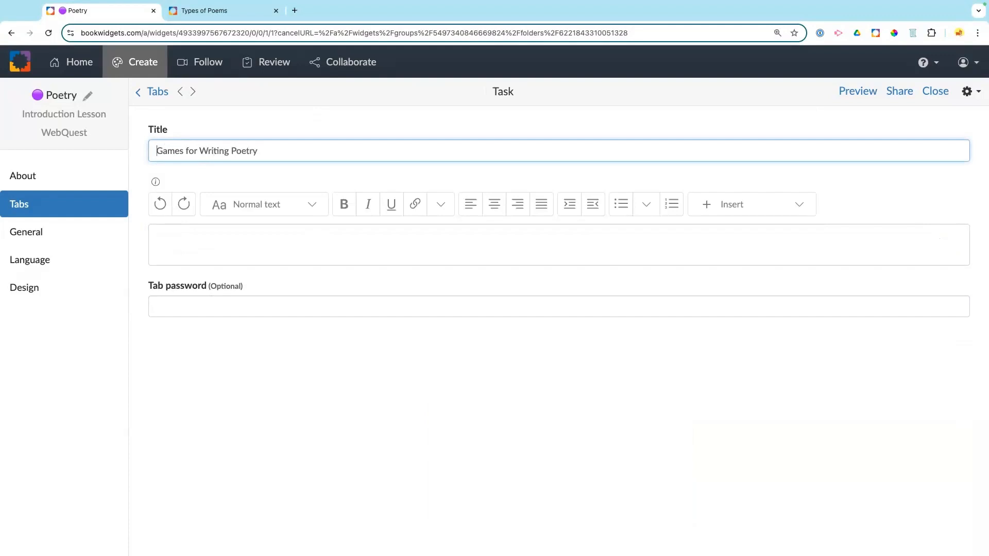
pyautogui.rightClick(153, 149)
pyautogui.click(162, 154)
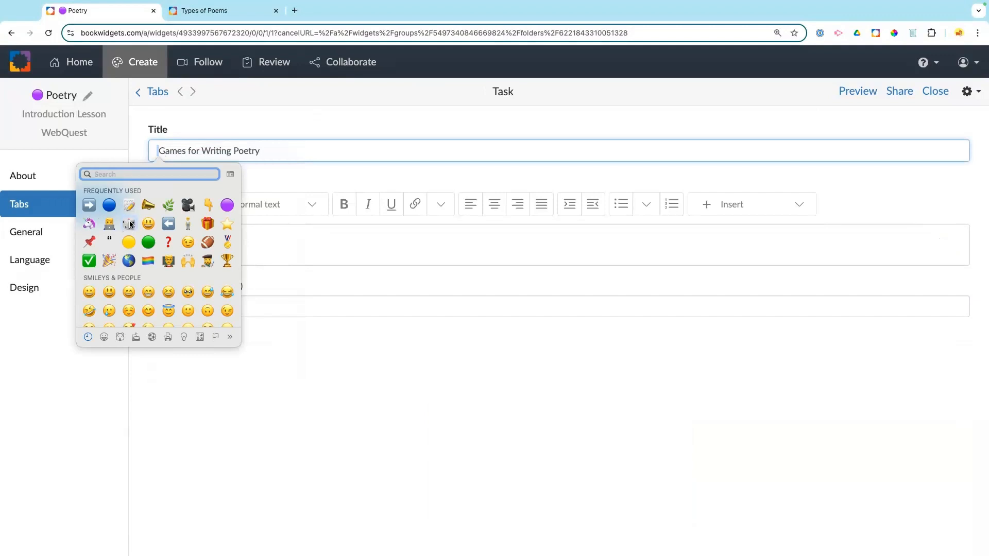
pyautogui.click(130, 223)
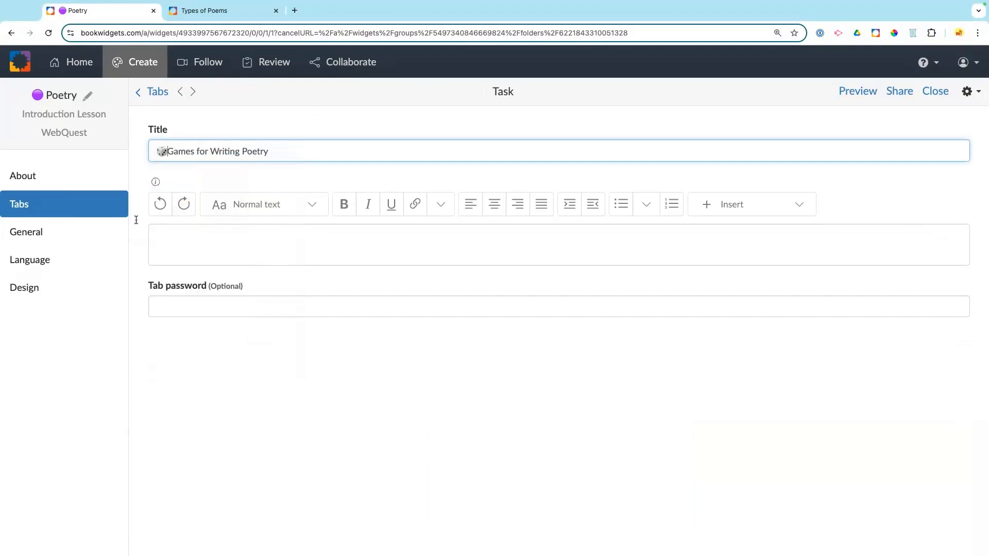
pyautogui.click(167, 242)
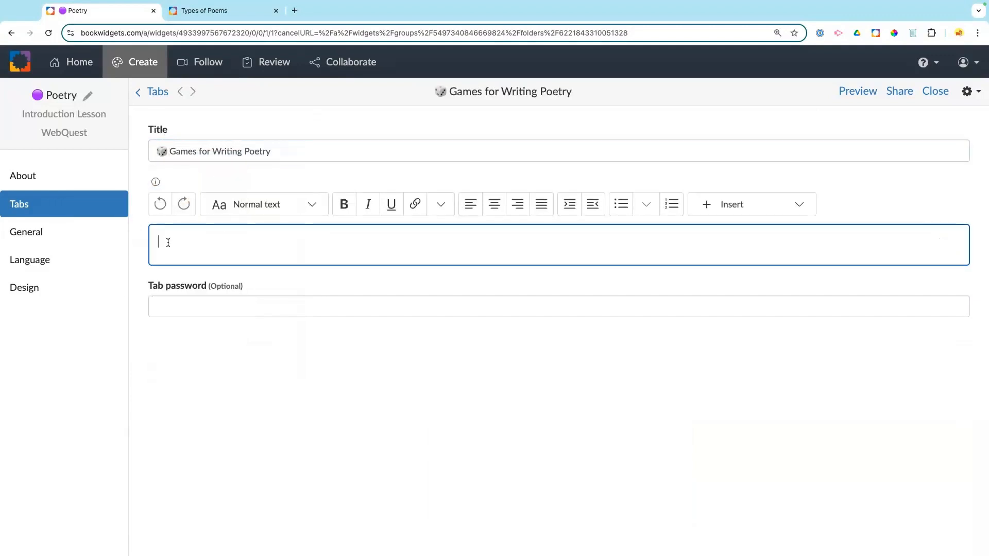
# Step: Add Heading 1 'Poetic Games' followed by 'Play with the following games to compose your own poems.'
pyautogui.click(297, 210)
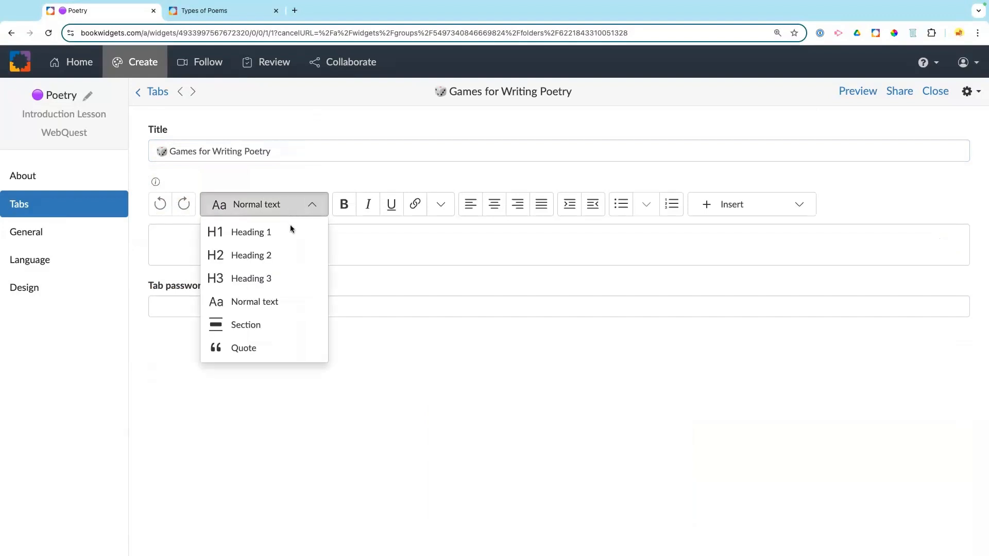
pyautogui.click(290, 228)
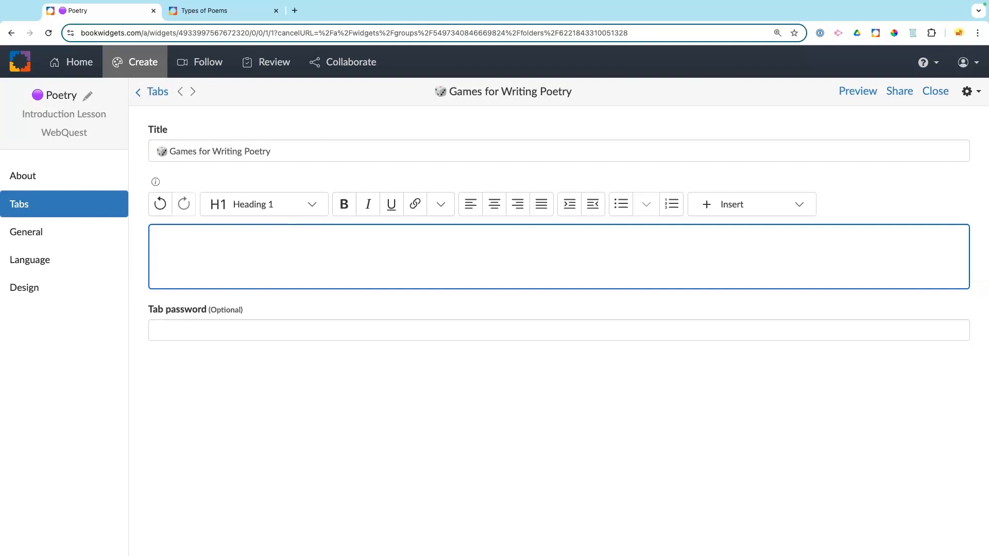
pyautogui.write('Poetic Games')
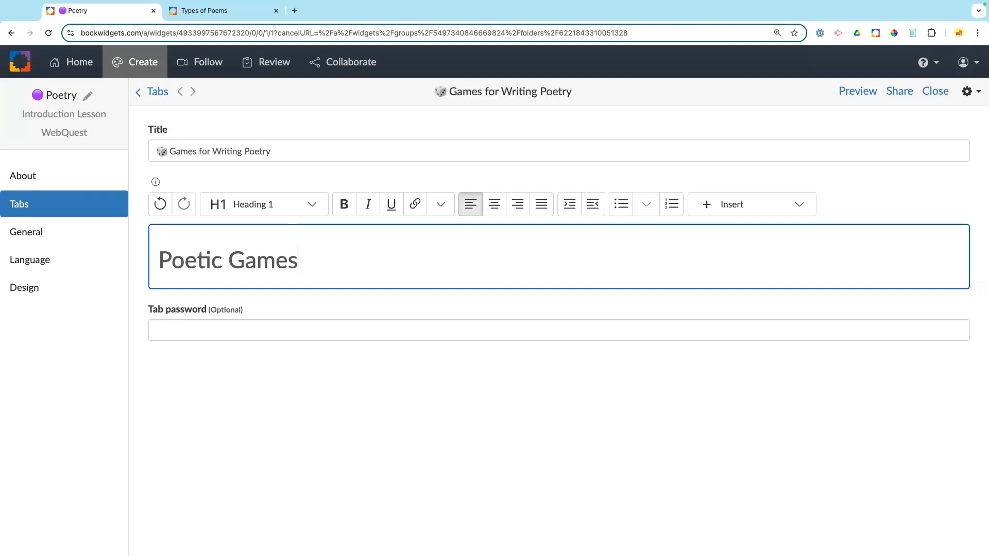
pyautogui.press('Return')
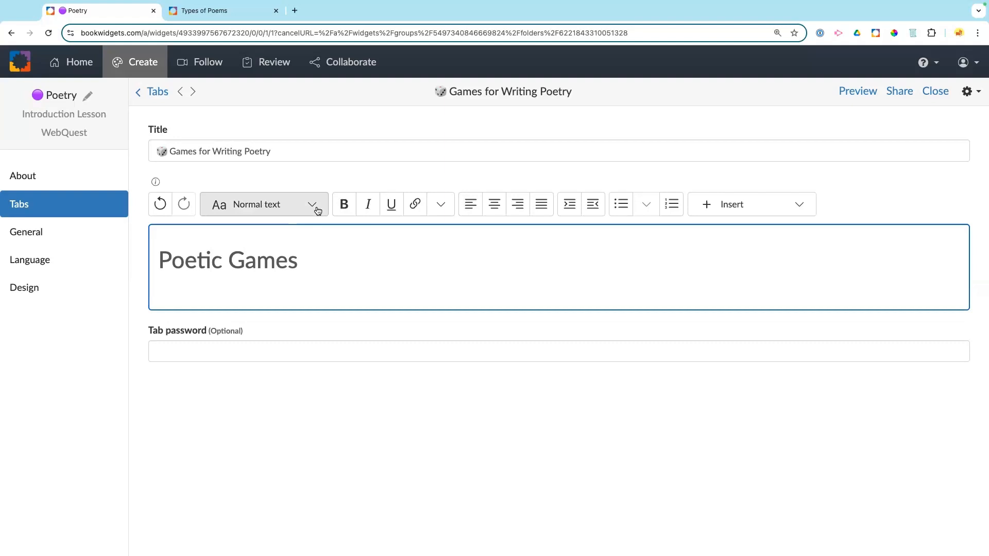
pyautogui.write('Pla')
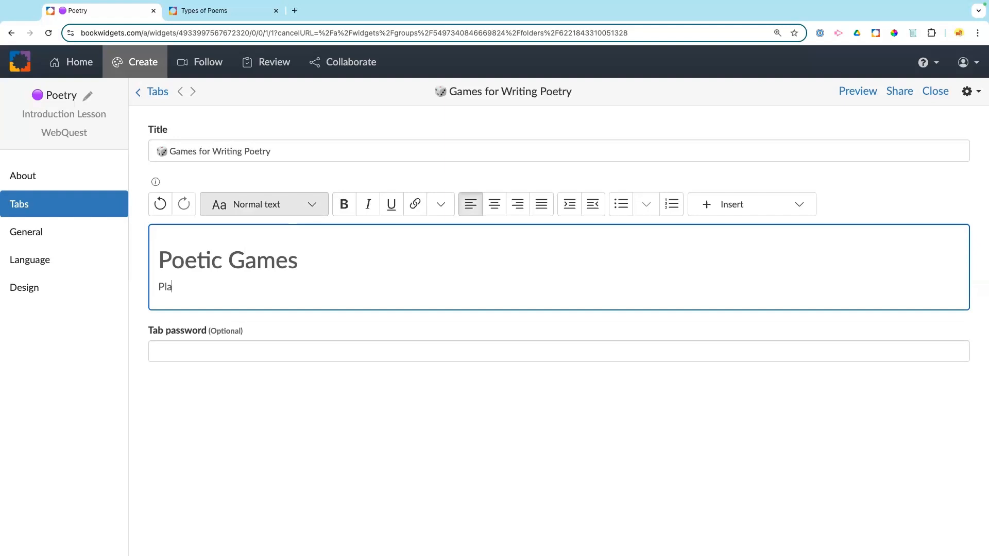
pyautogui.write('y with the following games ')
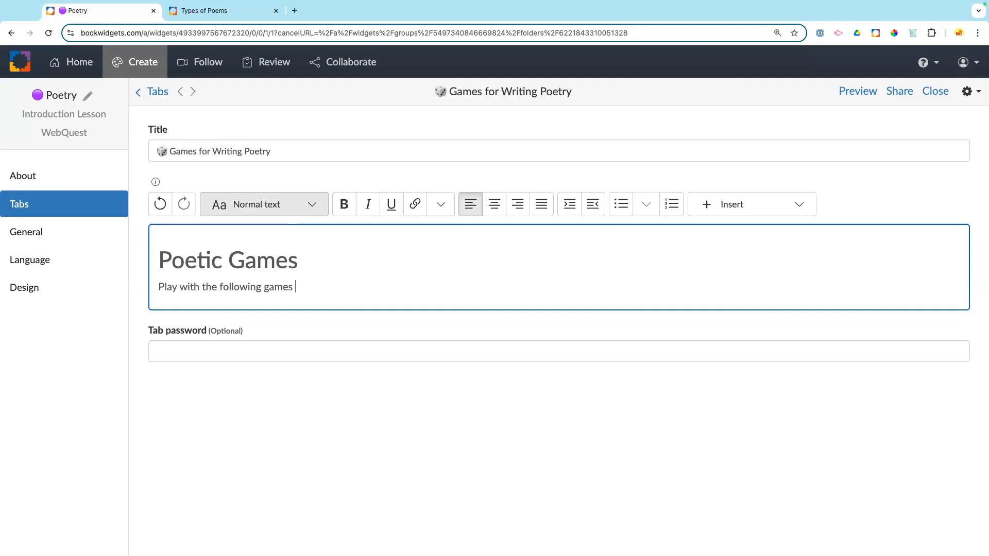
pyautogui.write('to compose your own poems')
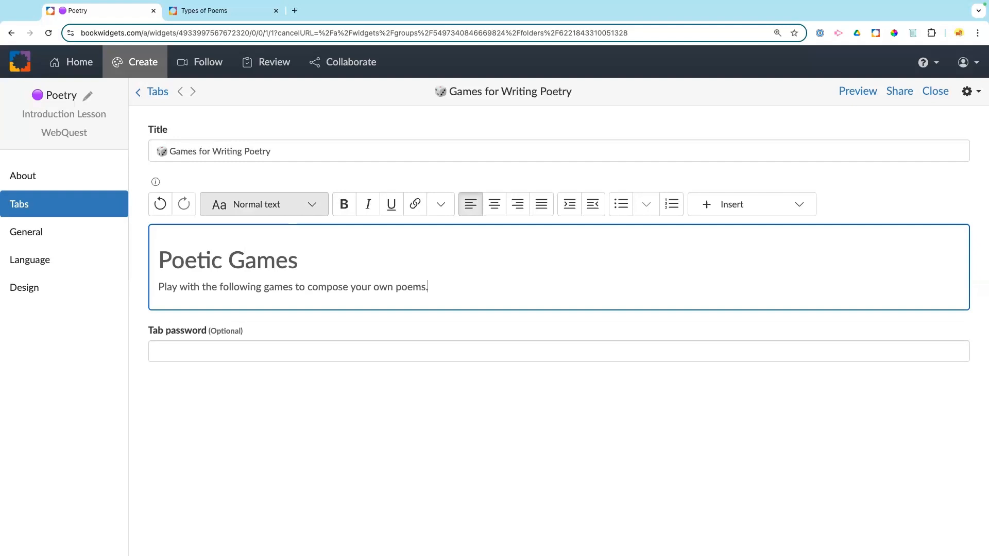
pyautogui.write('.')
pyautogui.press('Return')
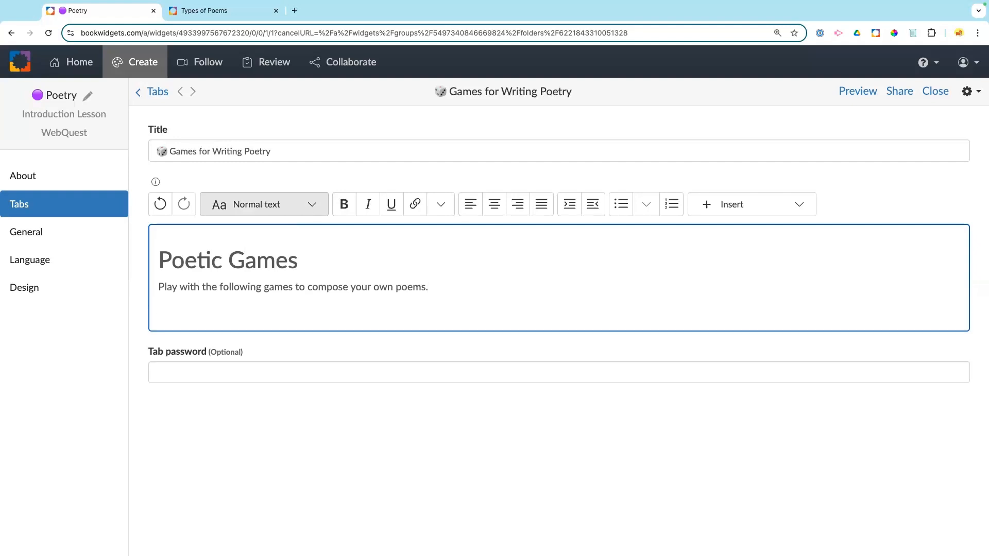
# Step: Enter a tab password for the Games for Writing Poetry tab
pyautogui.click(190, 371)
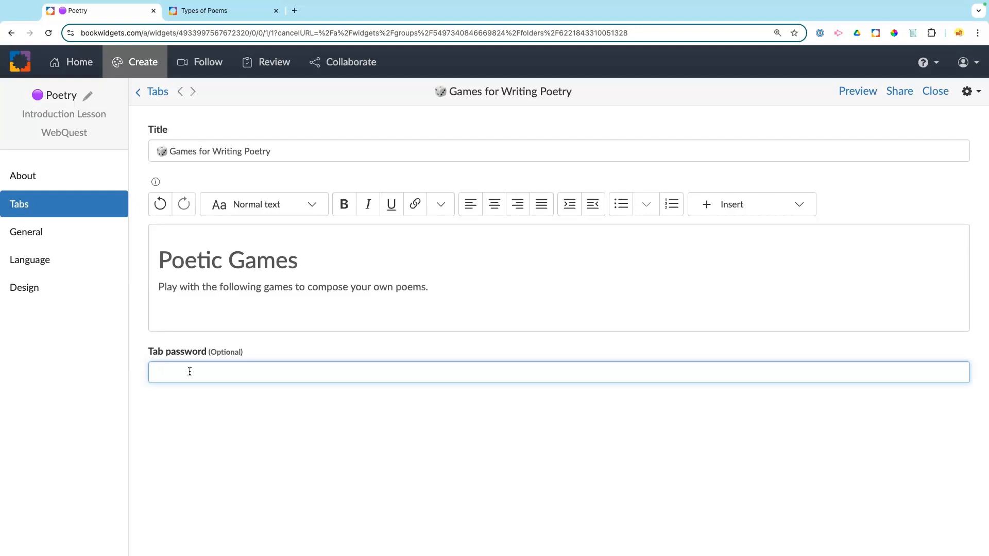
pyautogui.write('Game')
pyautogui.press('BackSpace')
pyautogui.press('BackSpace')
pyautogui.press('BackSpace')
pyautogui.press('BackSpace')
pyautogui.write('game')
pyautogui.click(222, 341)
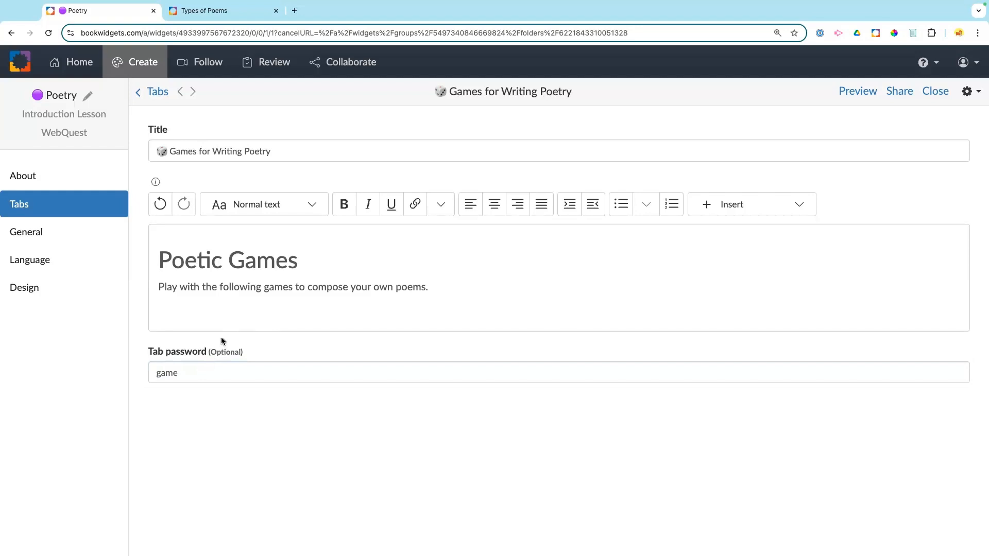
pyautogui.click(57, 180)
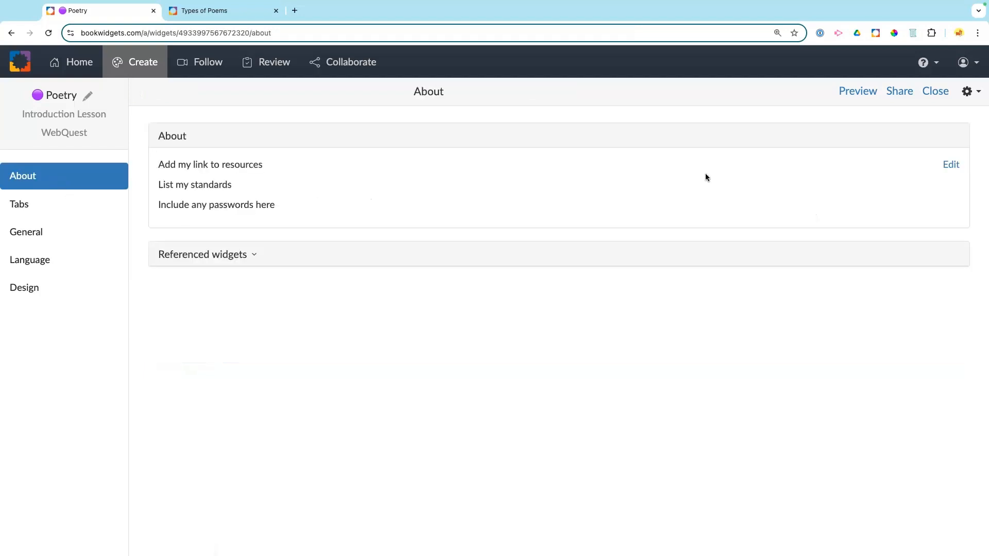
# Step: Note the Game tab's password under 'Include any passwords here:' in the About text and save
pyautogui.click(951, 164)
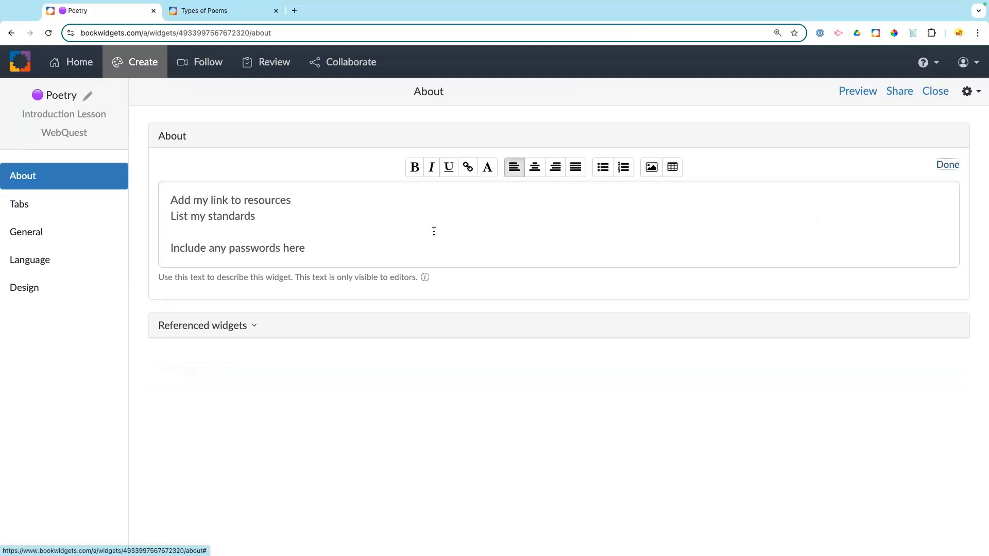
pyautogui.click(341, 251)
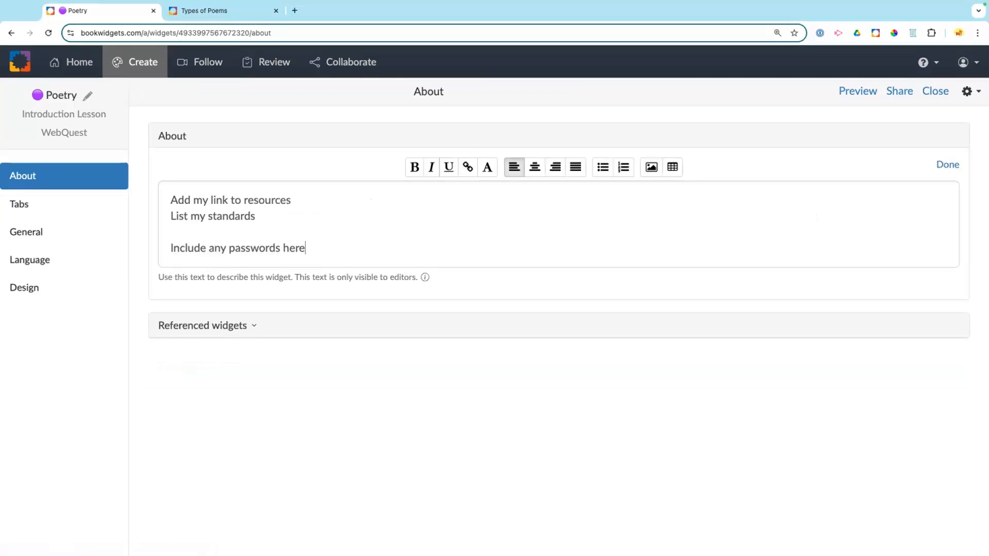
pyautogui.write(':')
pyautogui.press('Return')
pyautogui.press('Return')
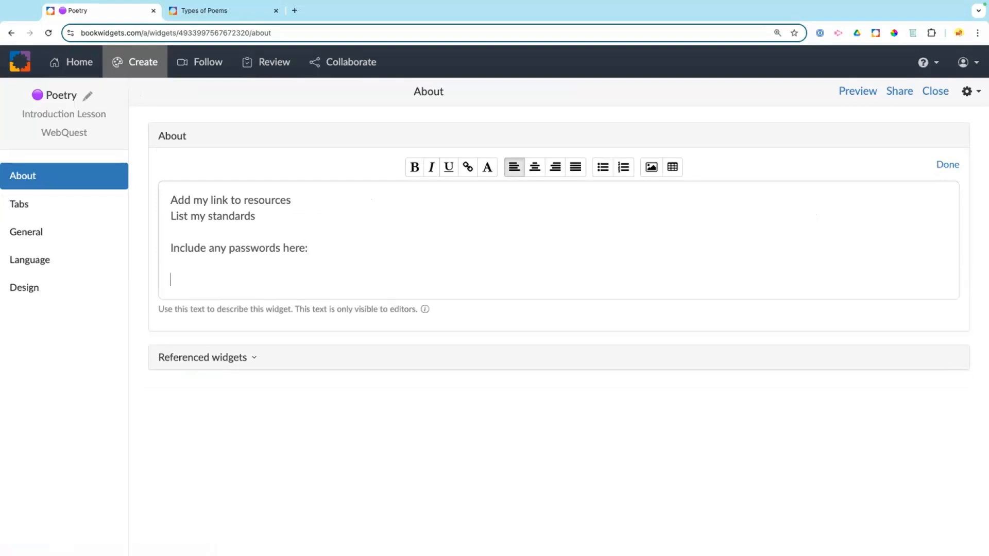
pyautogui.write('Game for Game t')
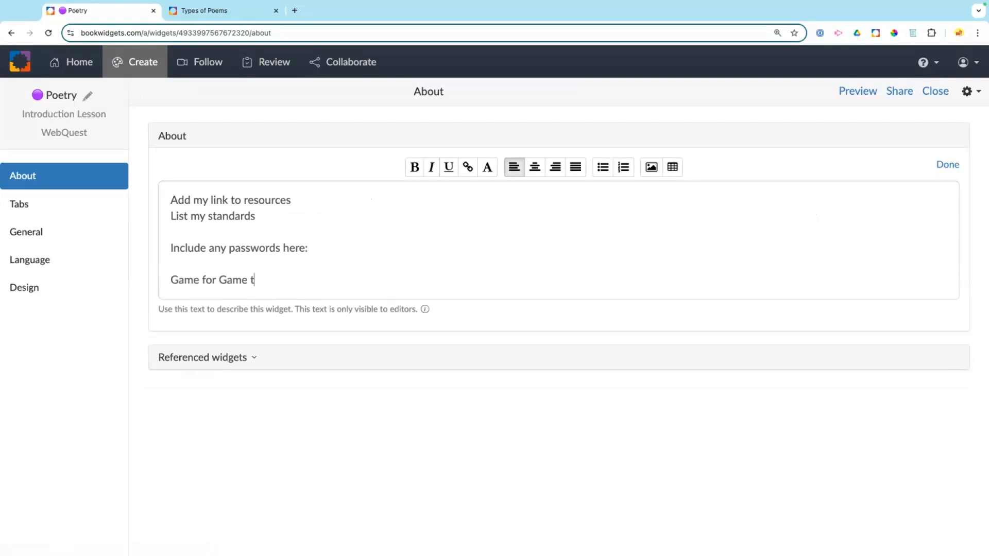
pyautogui.write('ab')
pyautogui.click(942, 166)
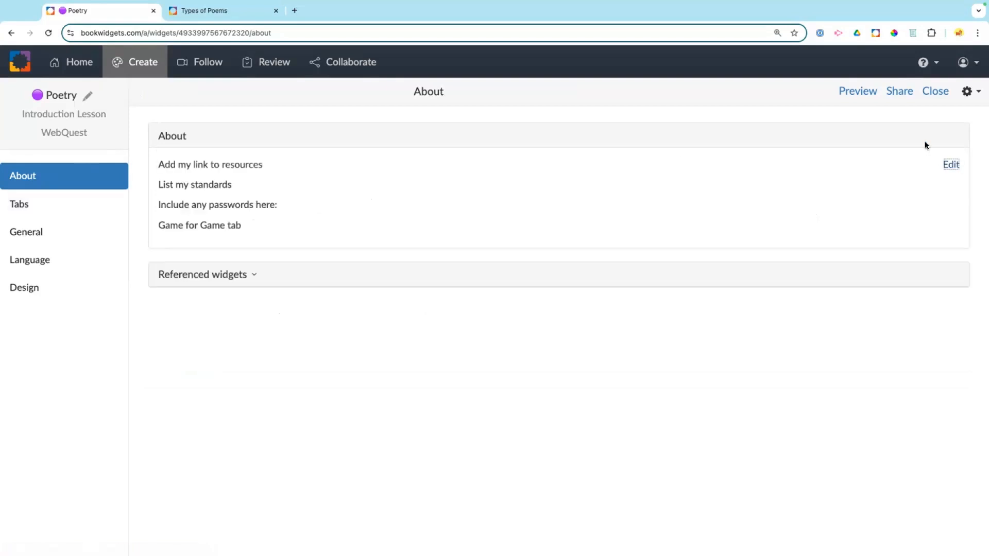
pyautogui.click(43, 210)
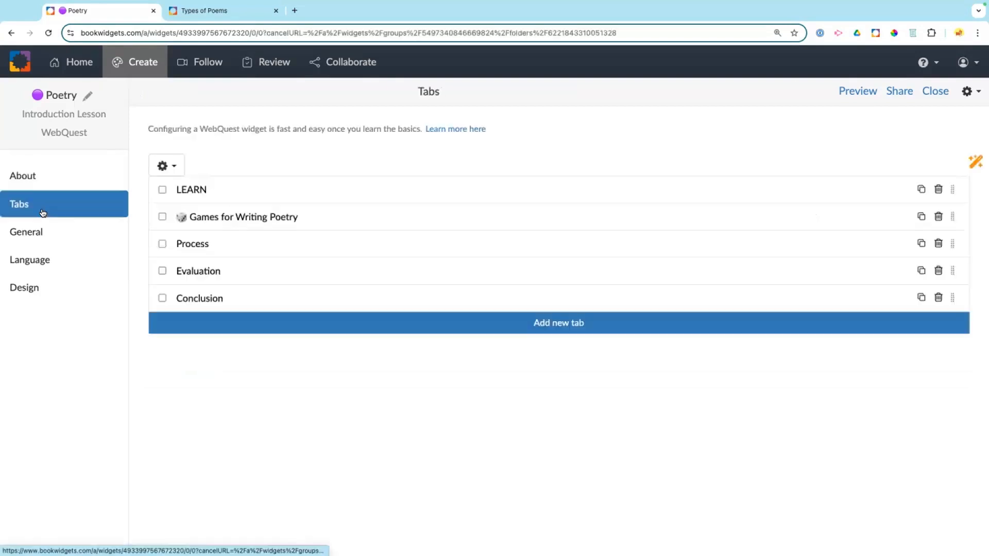
# Step: Reopen the Games for Writing Poetry tab and bring up insert options below its intro line
pyautogui.click(213, 221)
pyautogui.click(311, 311)
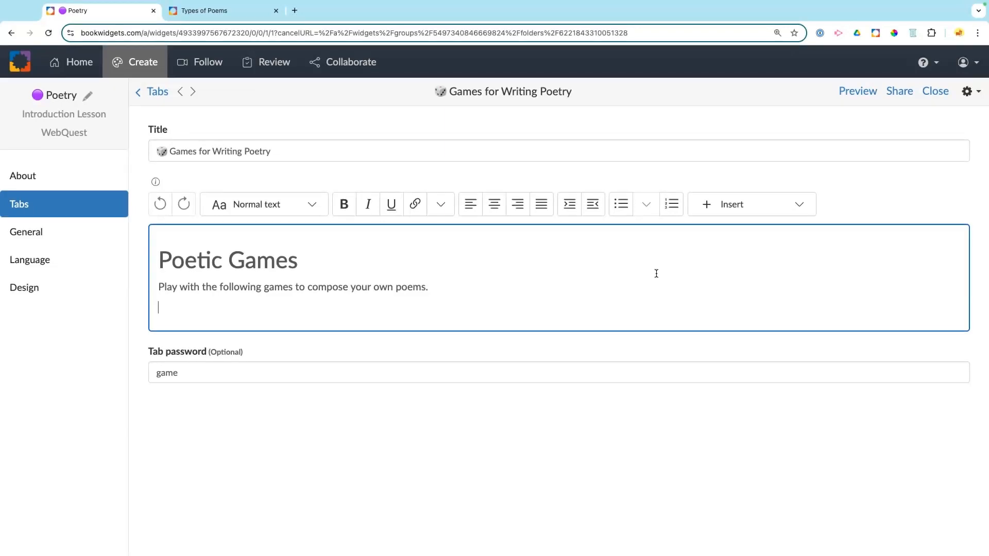
pyautogui.click(753, 214)
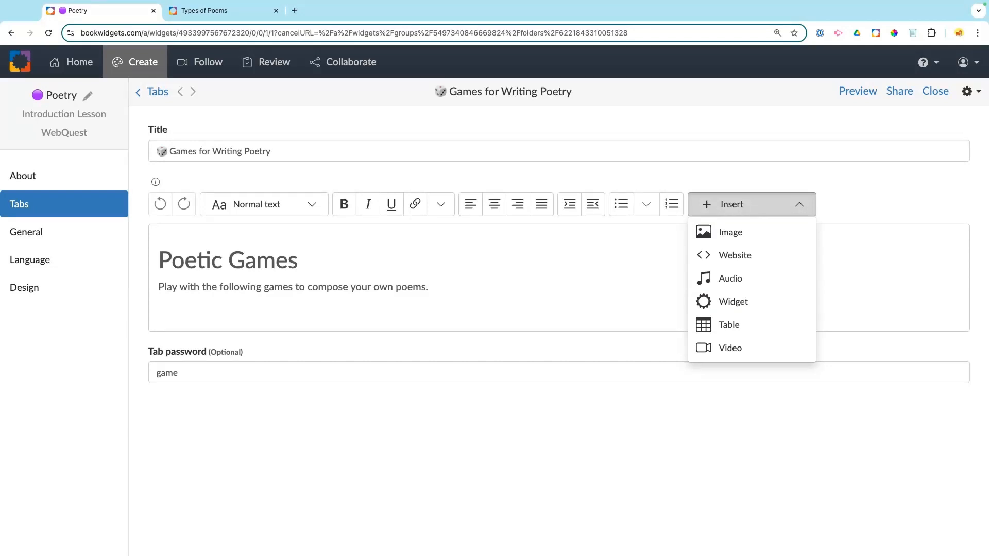
# Step: Embed Drag Drop Poetry with Sentence Pyramid, Paint Chip Poetry and Digital Fridge Poetry as three tiles in a row
pyautogui.click(730, 302)
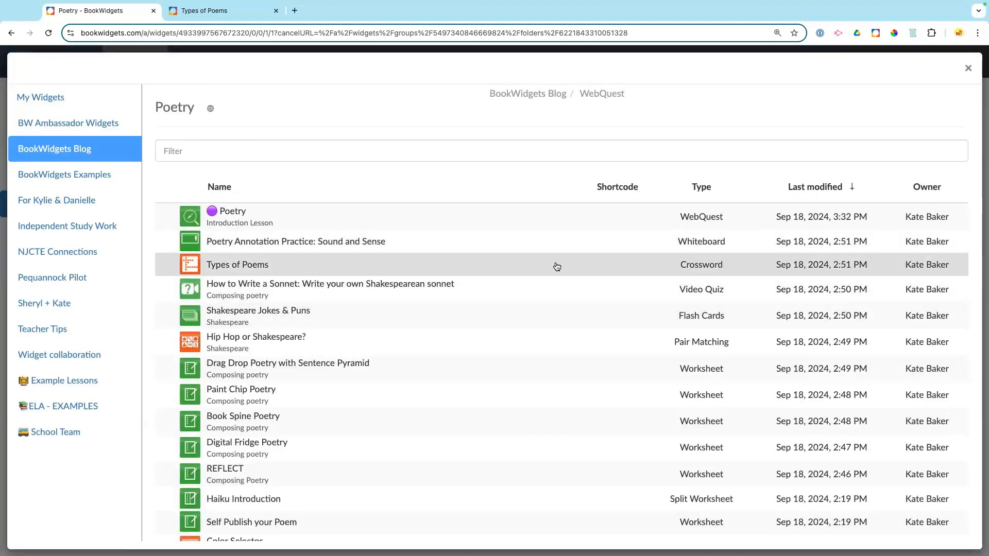
pyautogui.scroll(-2, 544, 298)
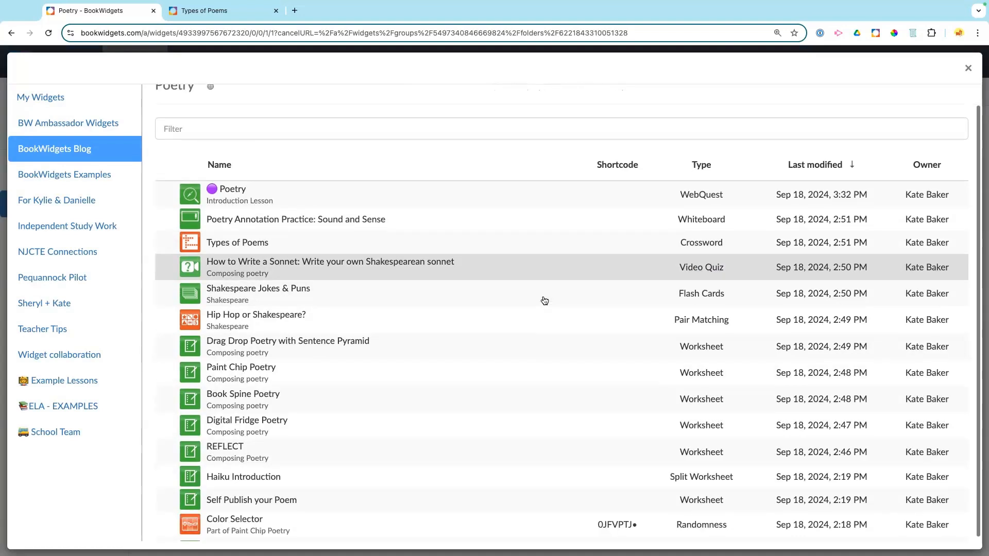
pyautogui.scroll(-2, 544, 300)
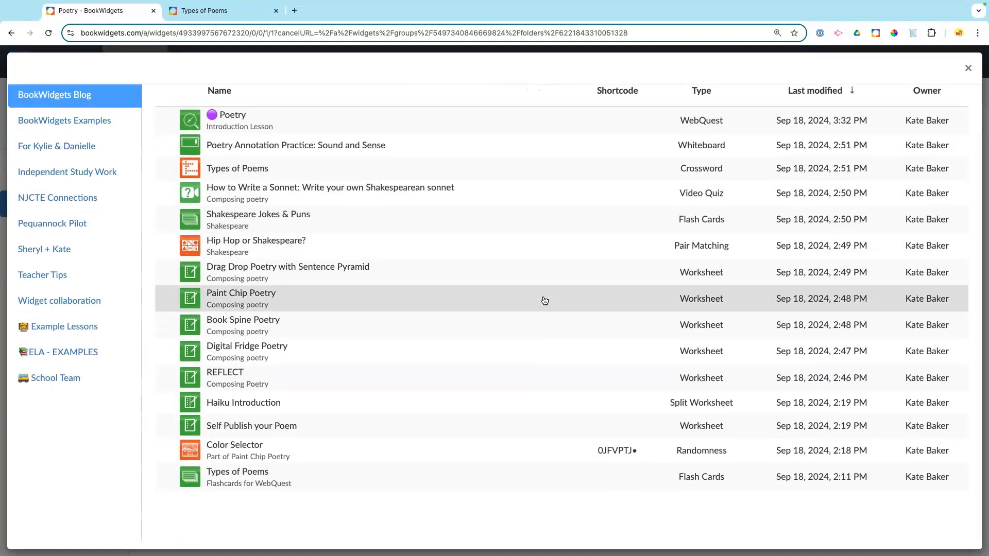
pyautogui.click(896, 273)
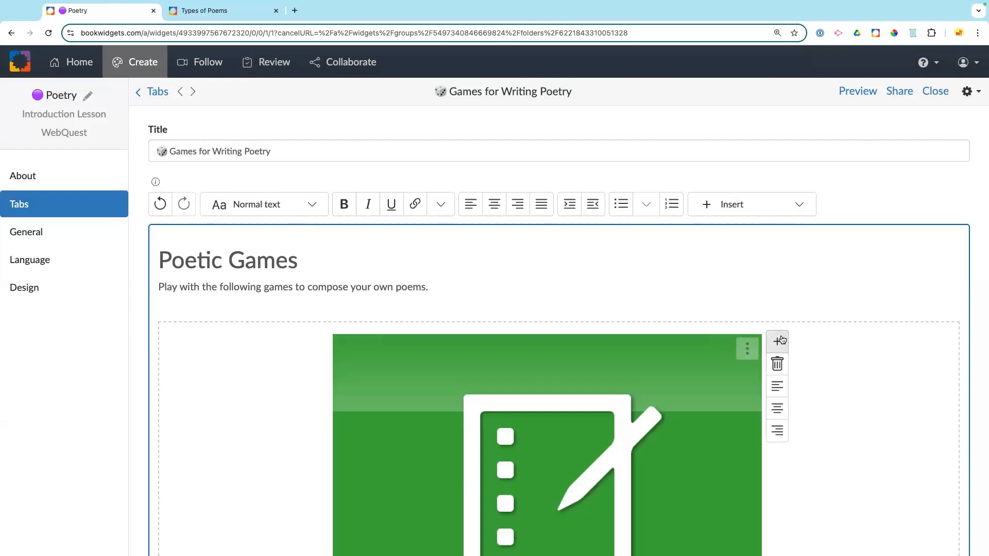
pyautogui.click(780, 340)
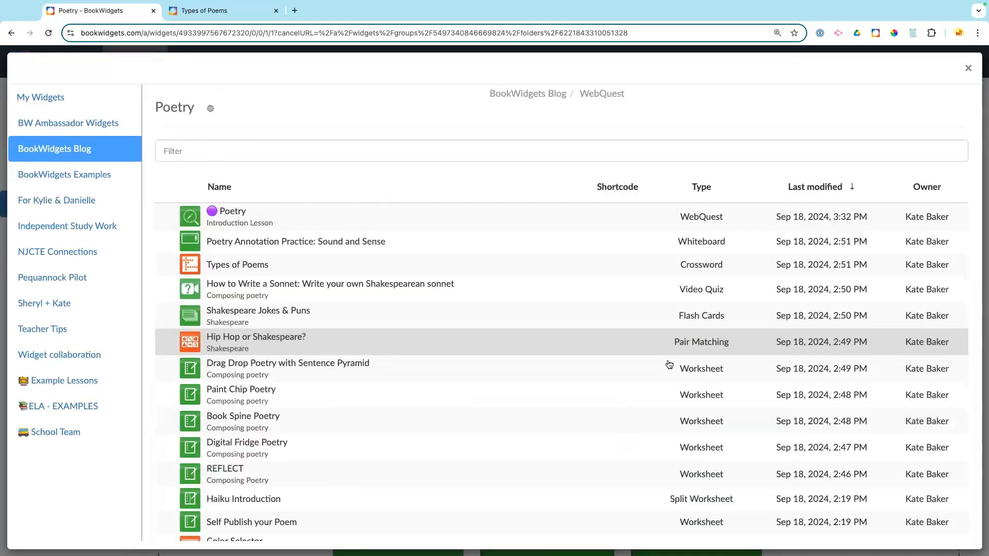
pyautogui.scroll(-2, 668, 364)
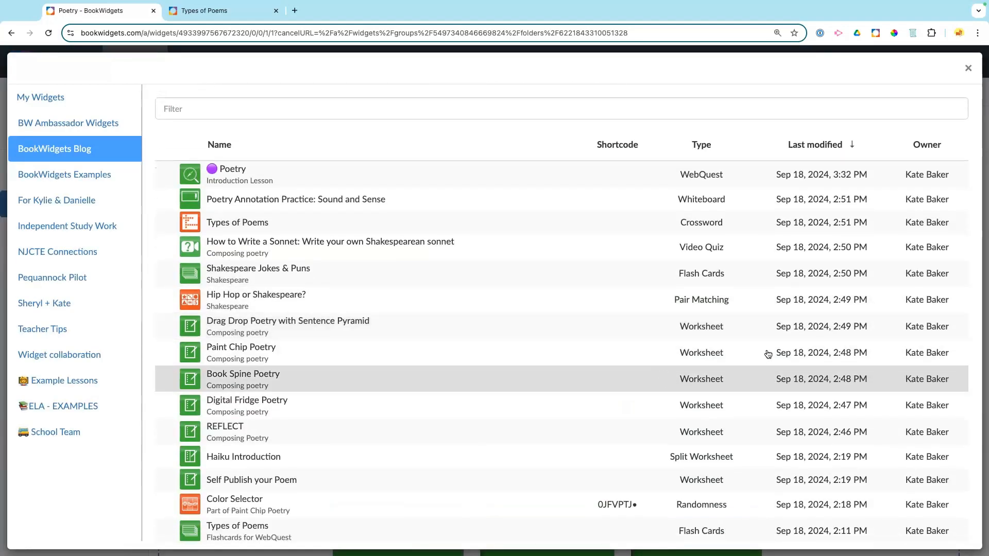
pyautogui.click(867, 352)
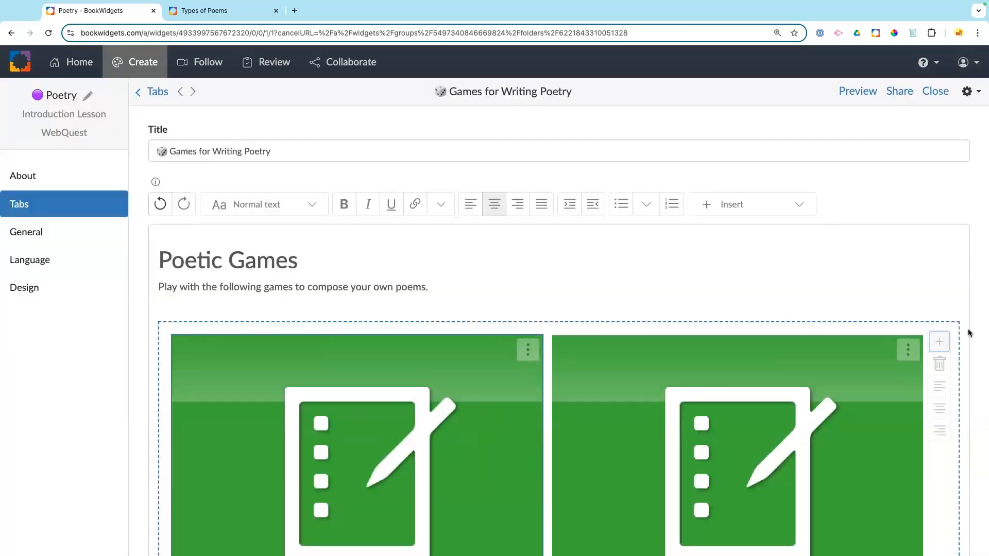
pyautogui.click(939, 342)
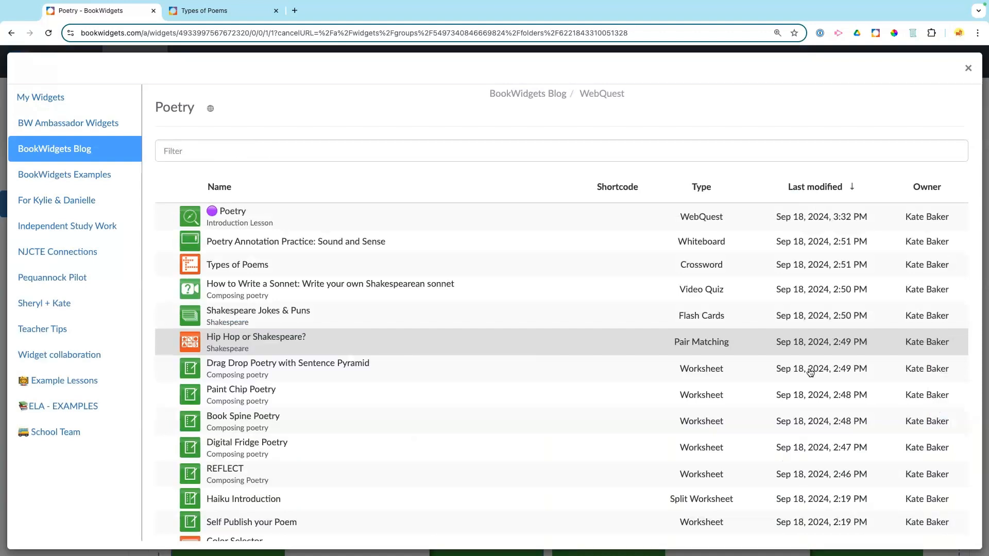
pyautogui.scroll(-2, 791, 400)
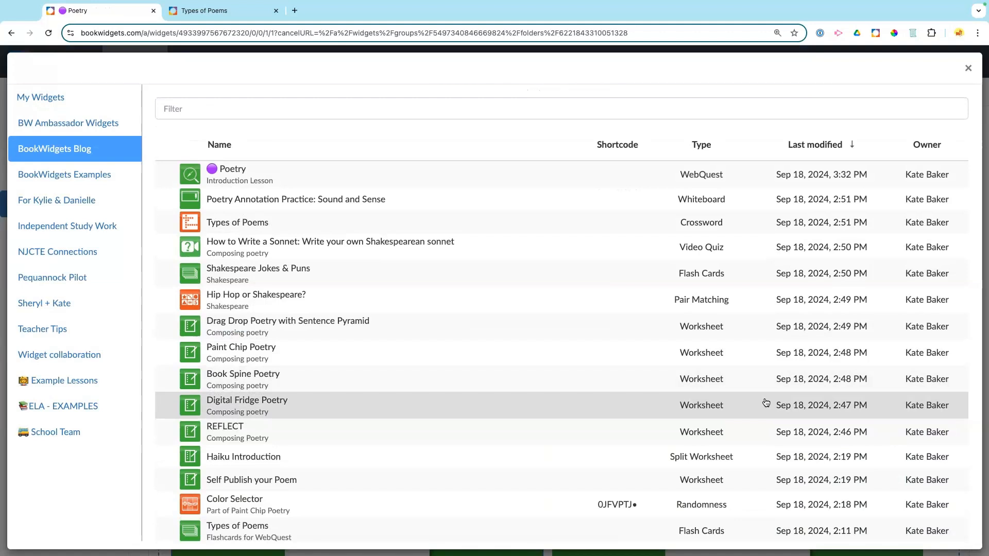
pyautogui.click(765, 400)
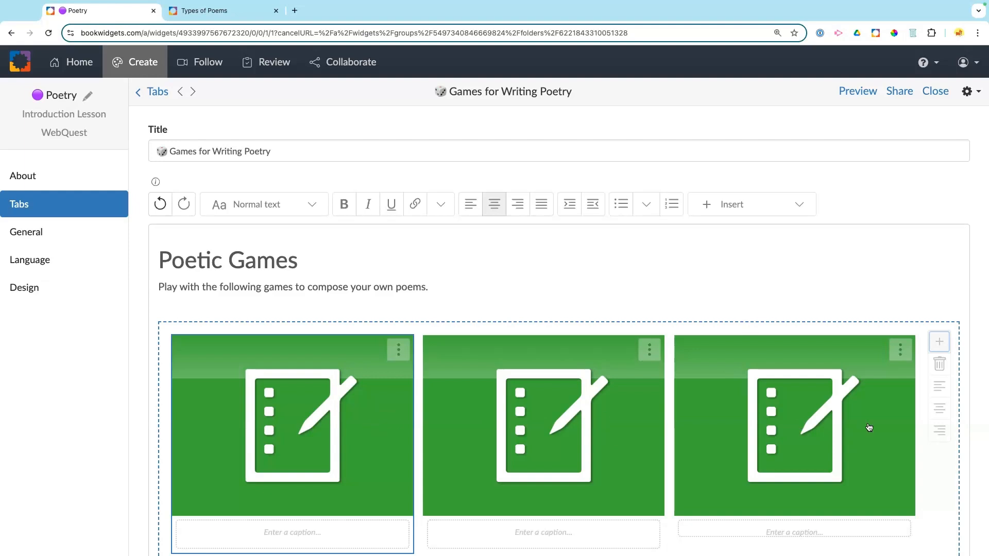
# Step: Open the Drag Drop Poetry worksheet's design settings and search online for 'pyramid' cover images
pyautogui.click(400, 353)
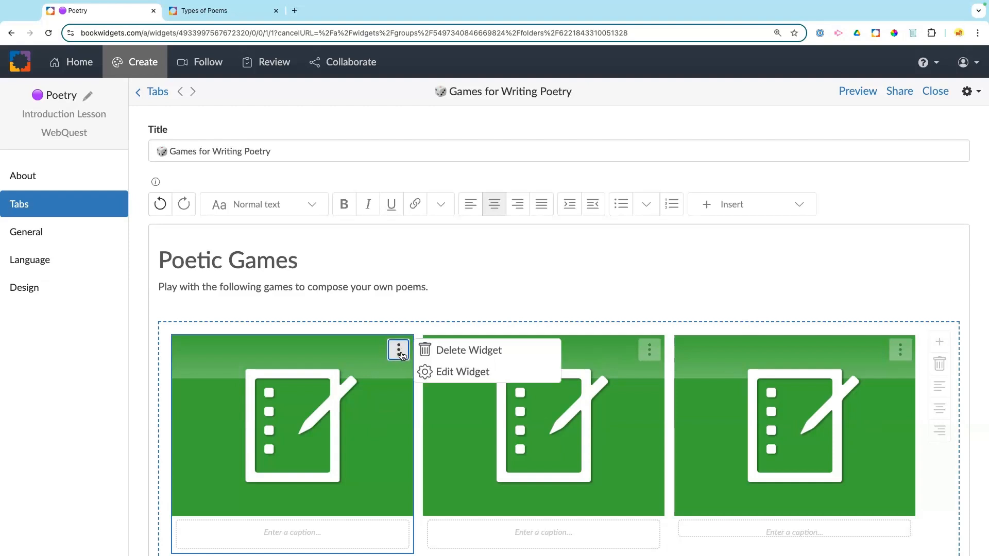
pyautogui.click(425, 369)
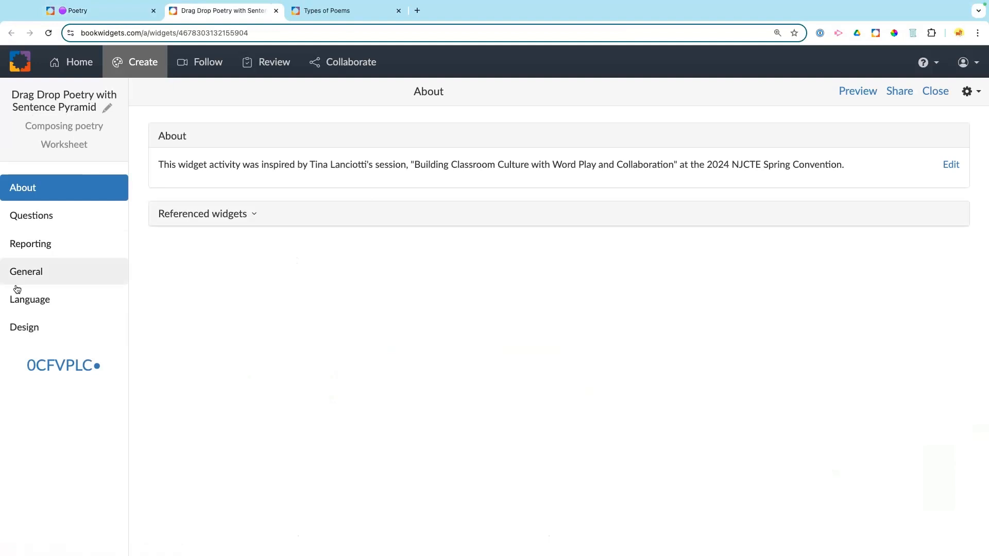
pyautogui.click(24, 335)
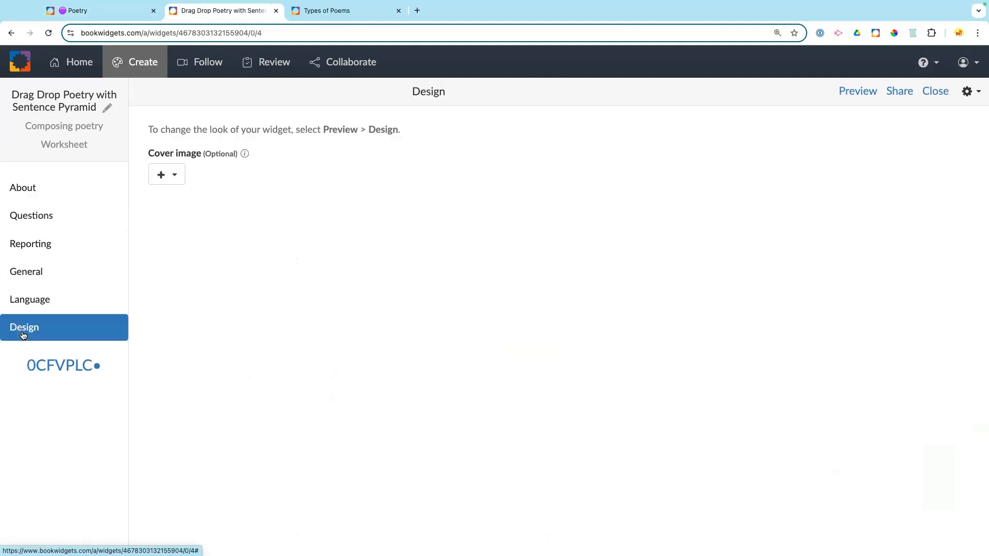
pyautogui.click(172, 181)
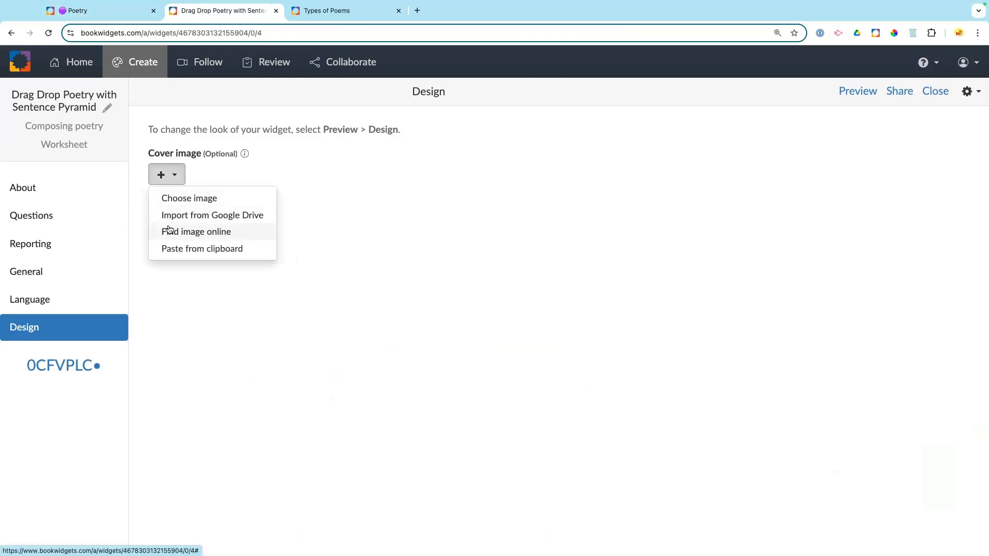
pyautogui.click(169, 230)
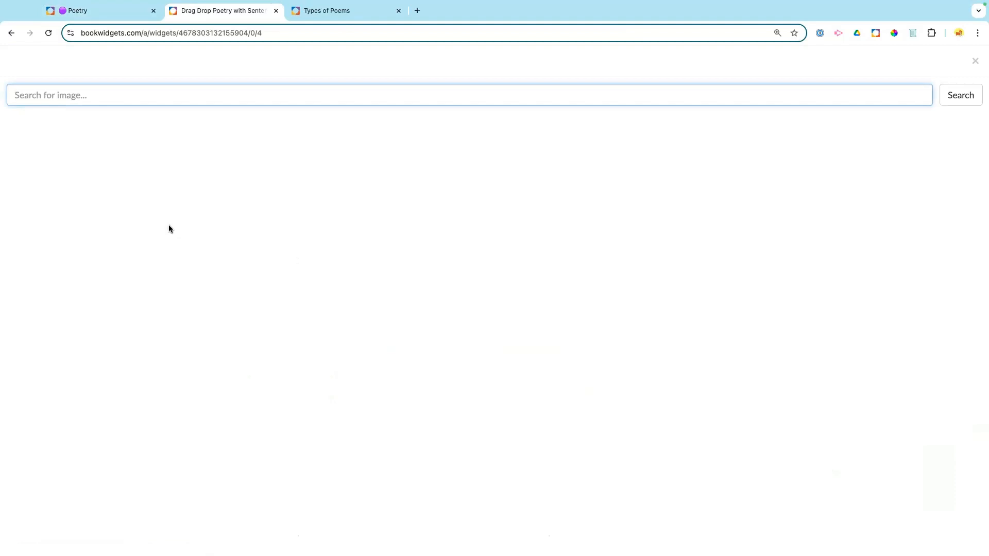
pyautogui.write('pyramid')
pyautogui.press('Return')
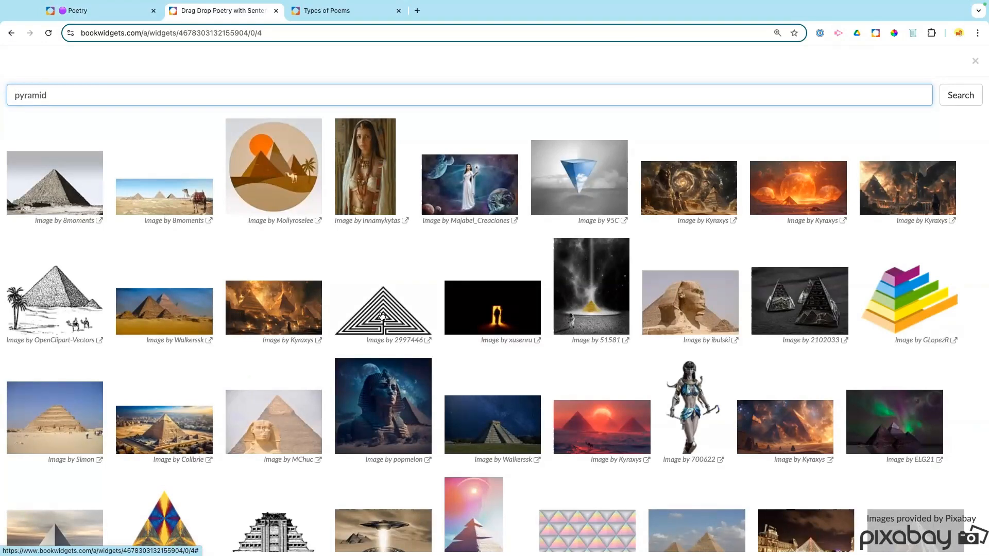
# Step: Set the blue layered pyramid as the cover image and publish the update to students
pyautogui.scroll(-3, 381, 309)
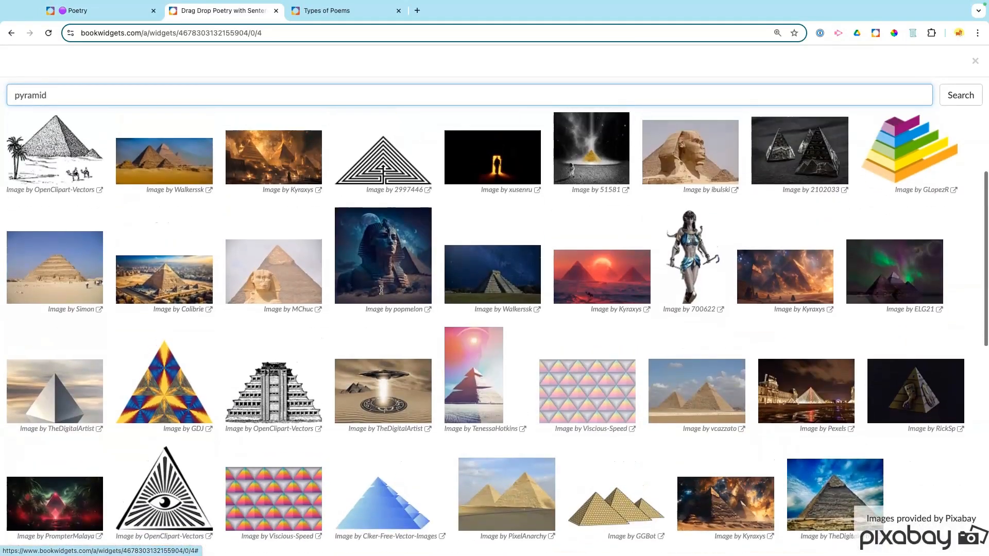
pyautogui.scroll(-5, 381, 290)
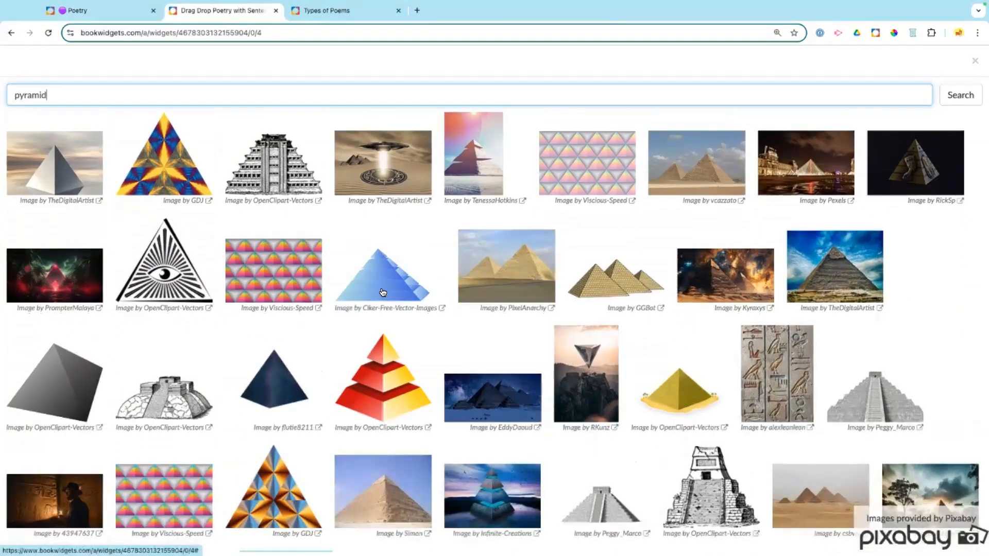
pyautogui.scroll(-3, 382, 293)
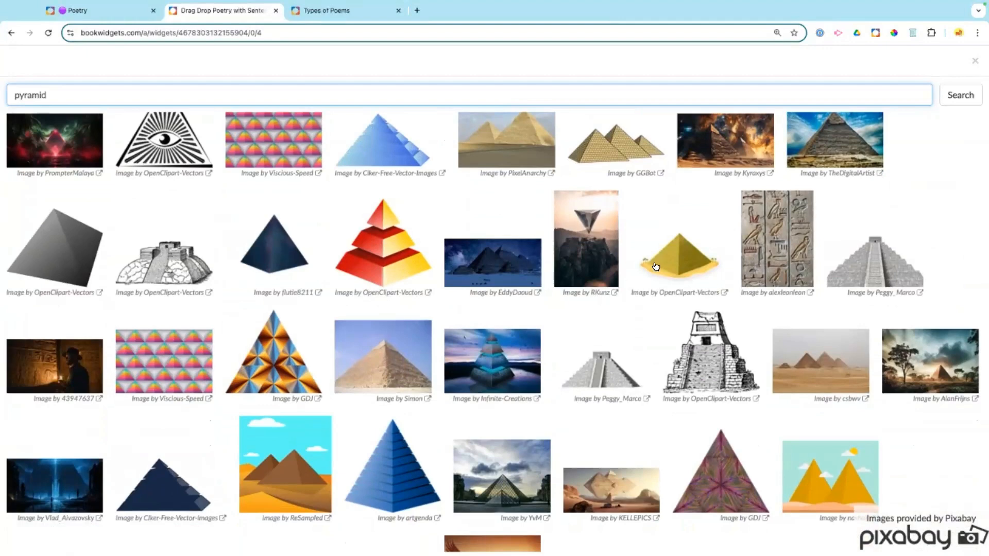
pyautogui.scroll(-1, 669, 274)
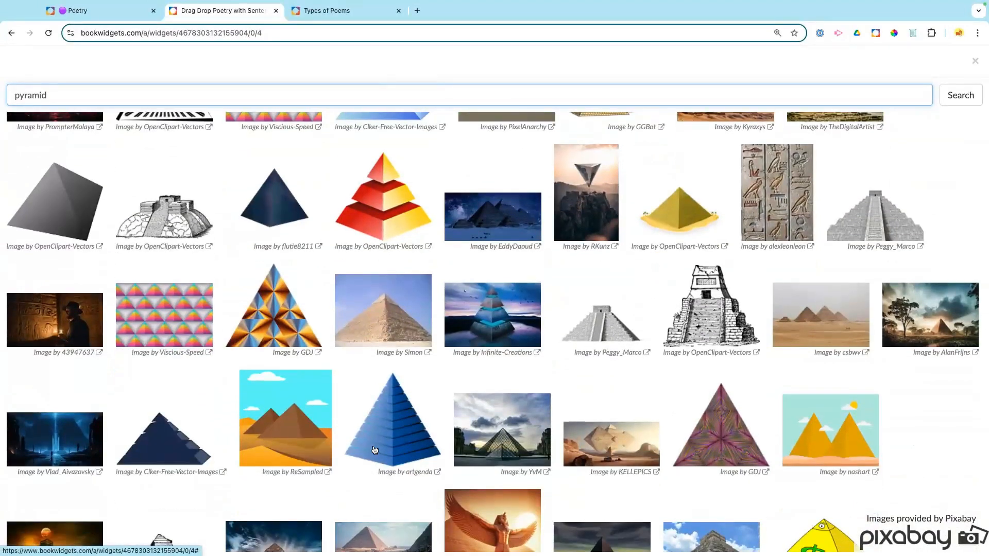
pyautogui.click(372, 446)
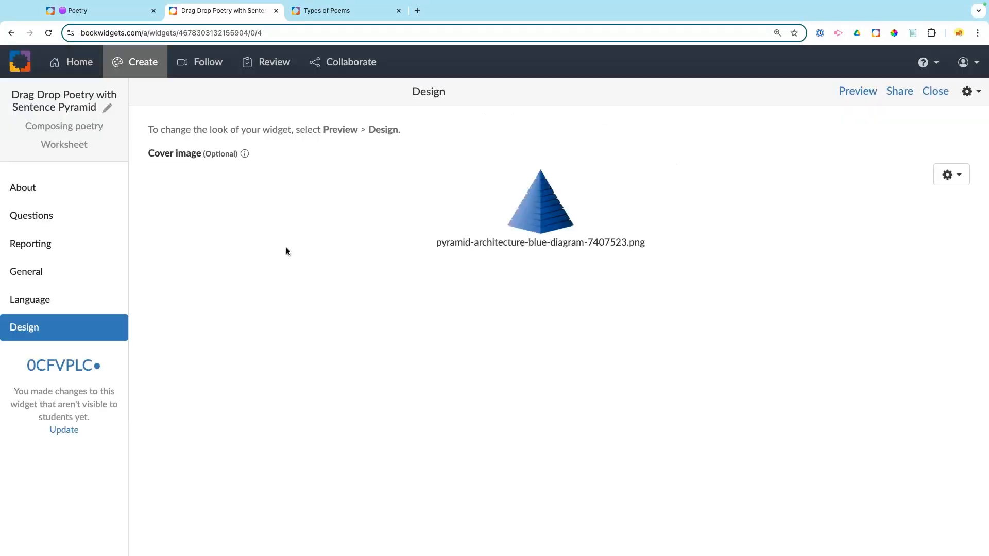
pyautogui.click(64, 430)
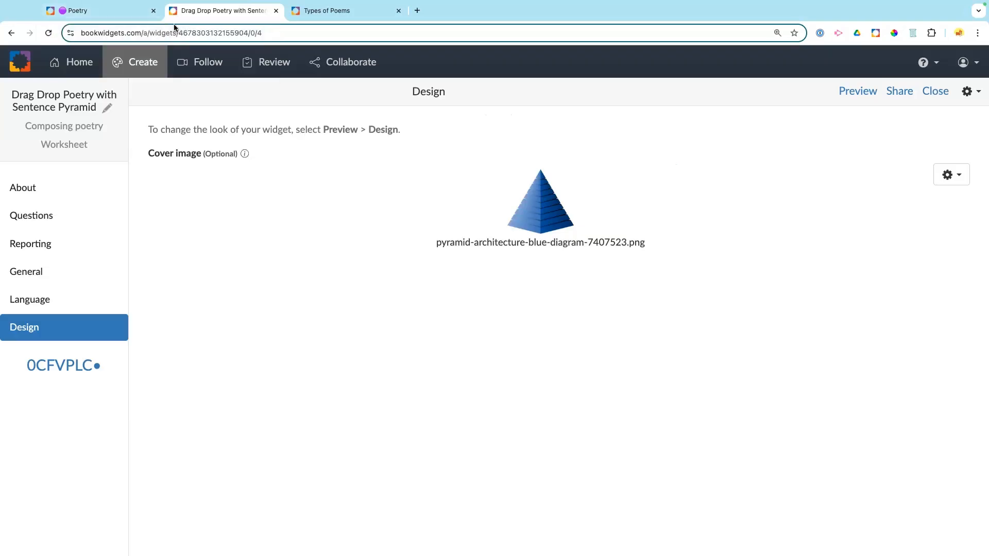
pyautogui.click(125, 16)
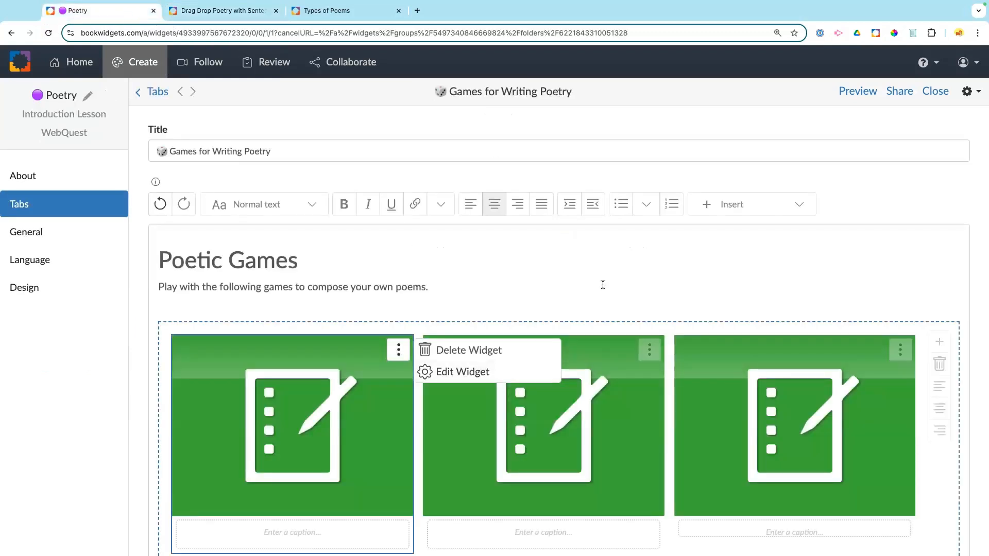
# Step: Search online images for 'Paint', set the paint bucket as Paint Chip Poetry's cover, and publish
pyautogui.scroll(-3, 603, 285)
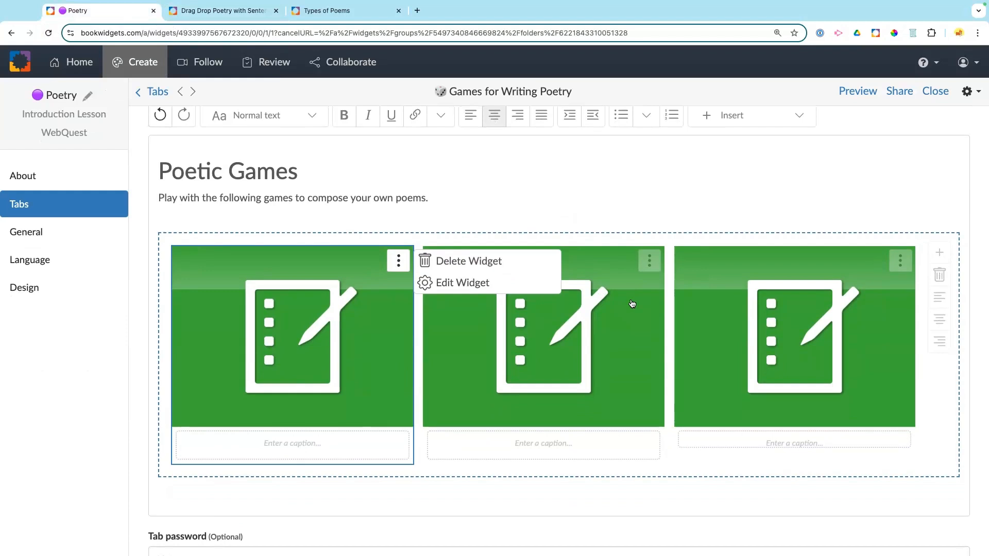
pyautogui.click(648, 261)
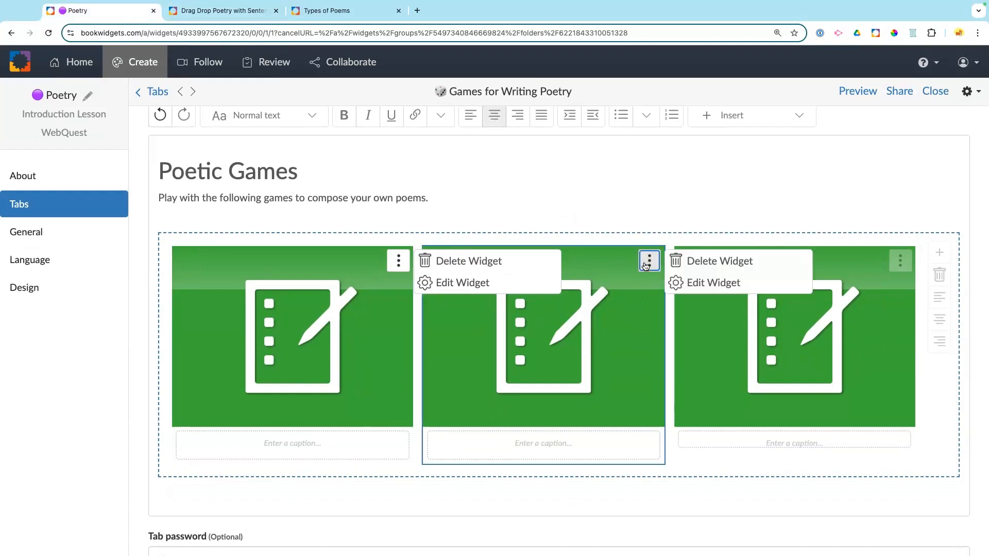
pyautogui.click(683, 282)
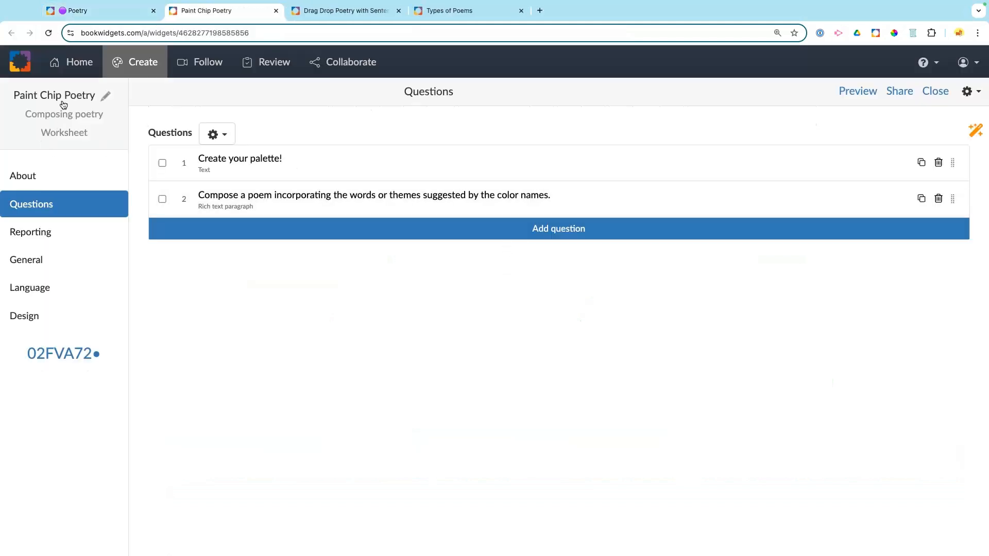
pyautogui.click(24, 318)
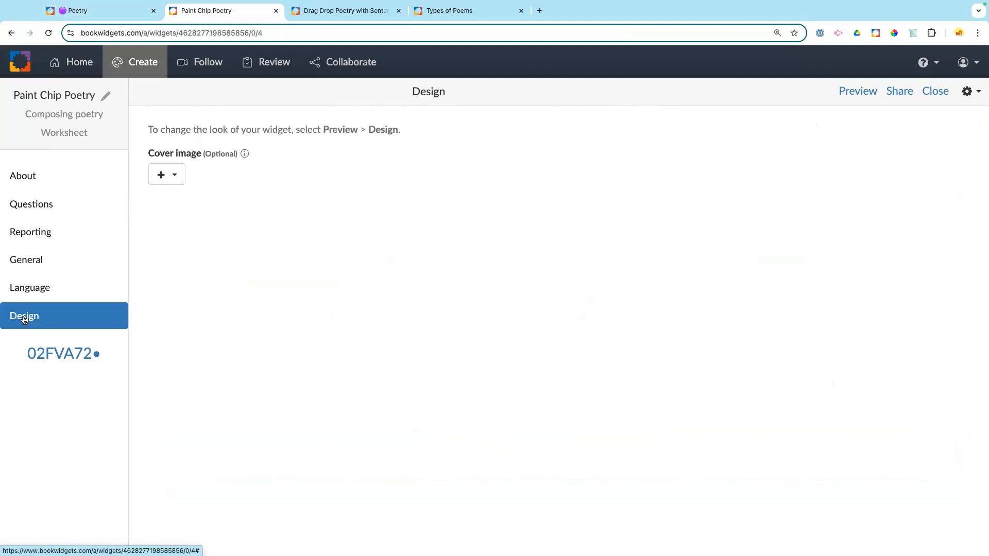
pyautogui.click(165, 175)
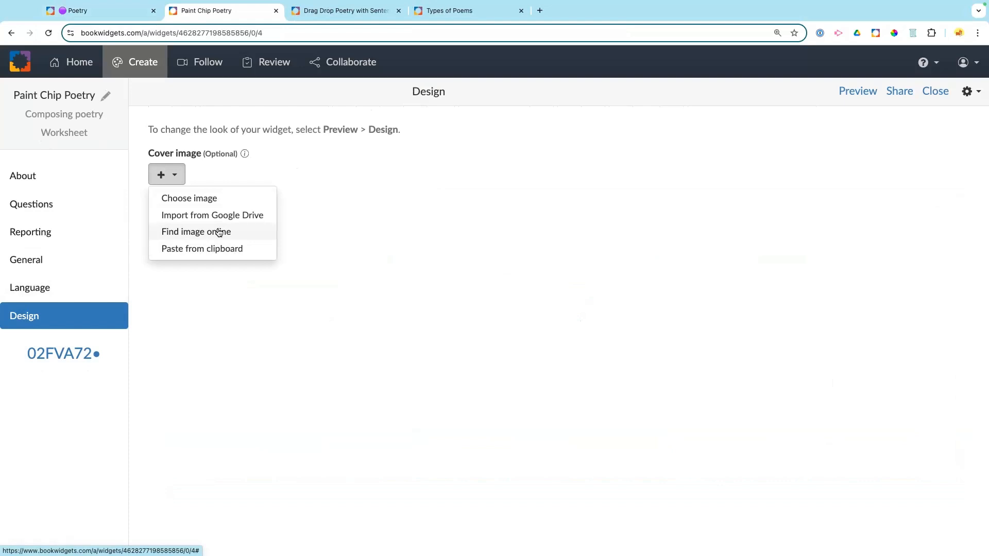
pyautogui.click(217, 232)
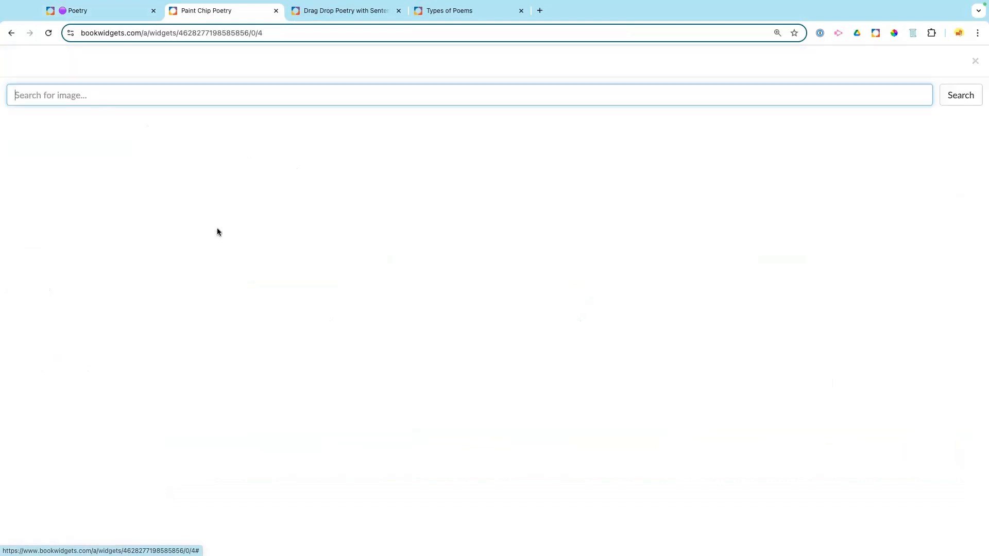
pyautogui.write('Paint can')
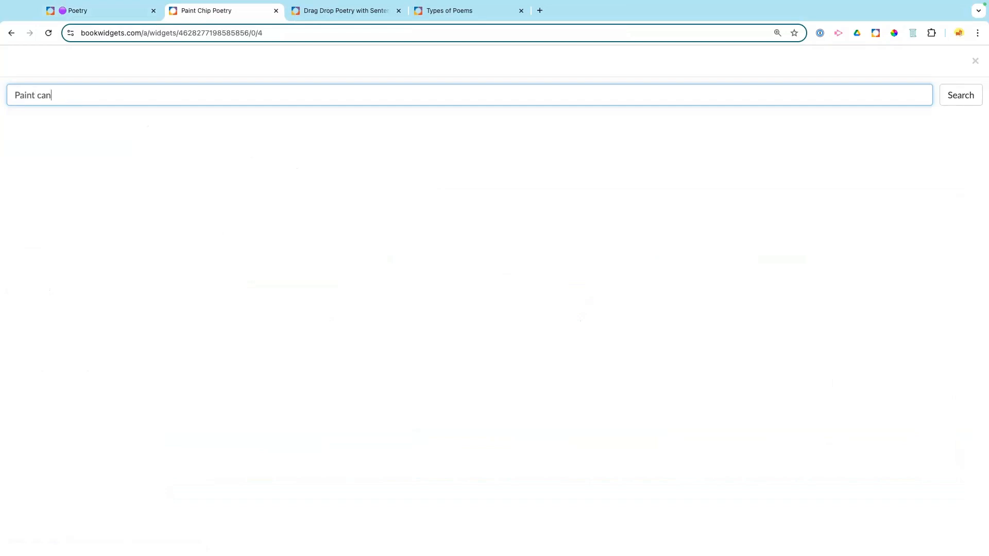
pyautogui.press('Return')
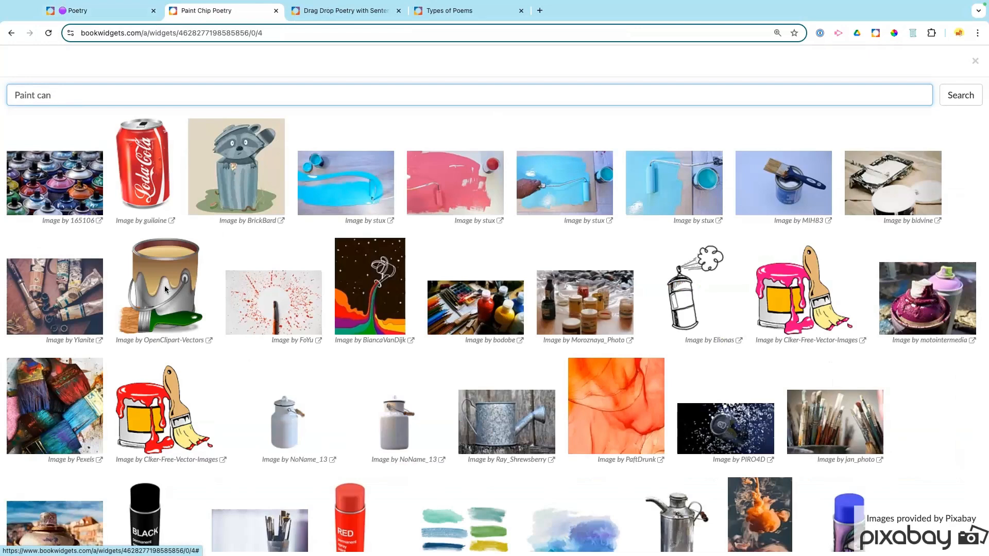
pyautogui.click(165, 289)
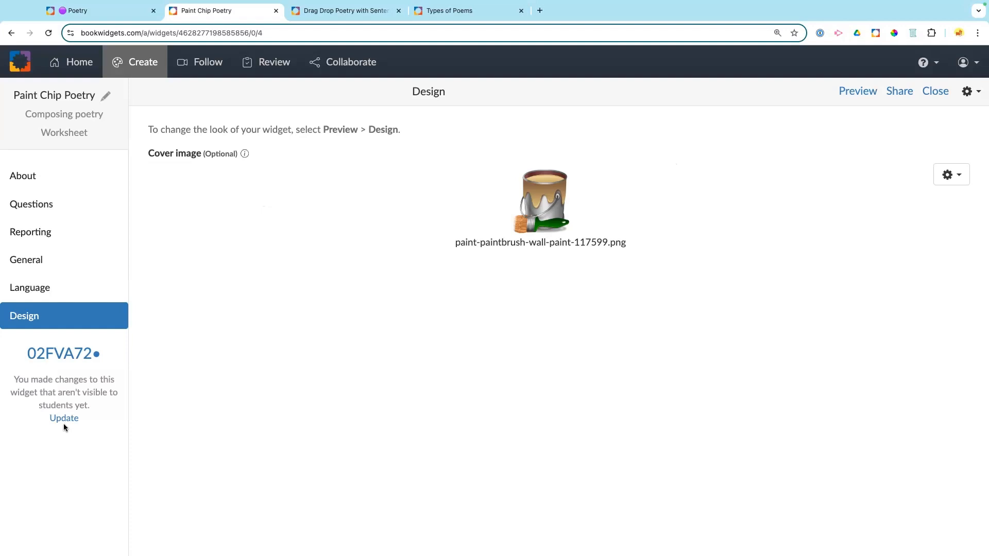
pyautogui.click(64, 419)
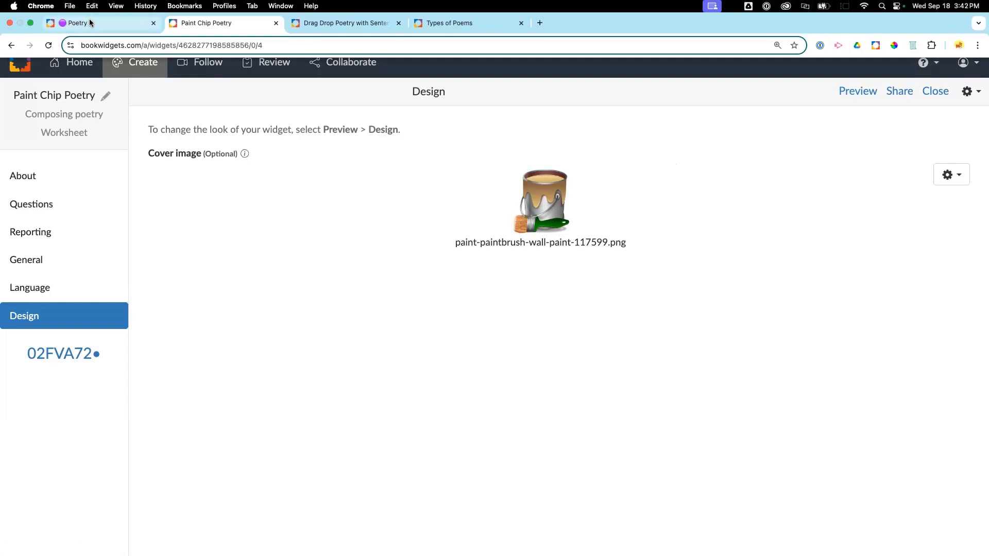
pyautogui.click(89, 19)
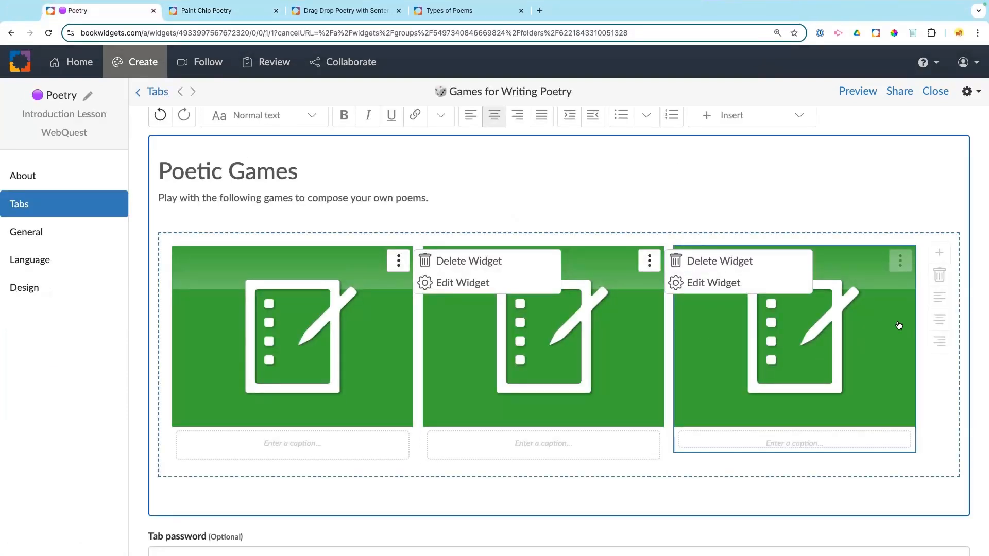
# Step: Search online images for 'fridge', set the grey double-door fridge as Digital Fridge Poetry's cover, and publish
pyautogui.click(900, 261)
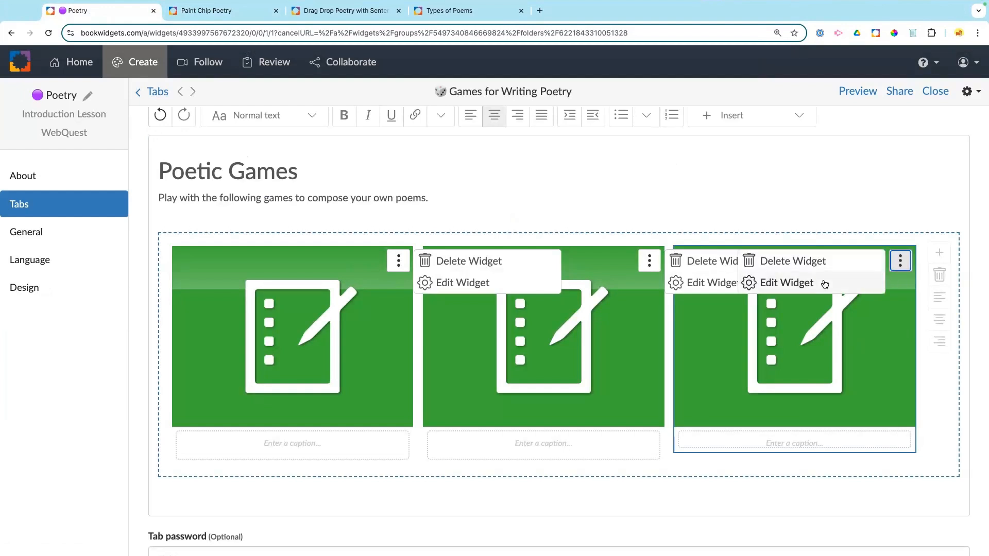
pyautogui.click(824, 283)
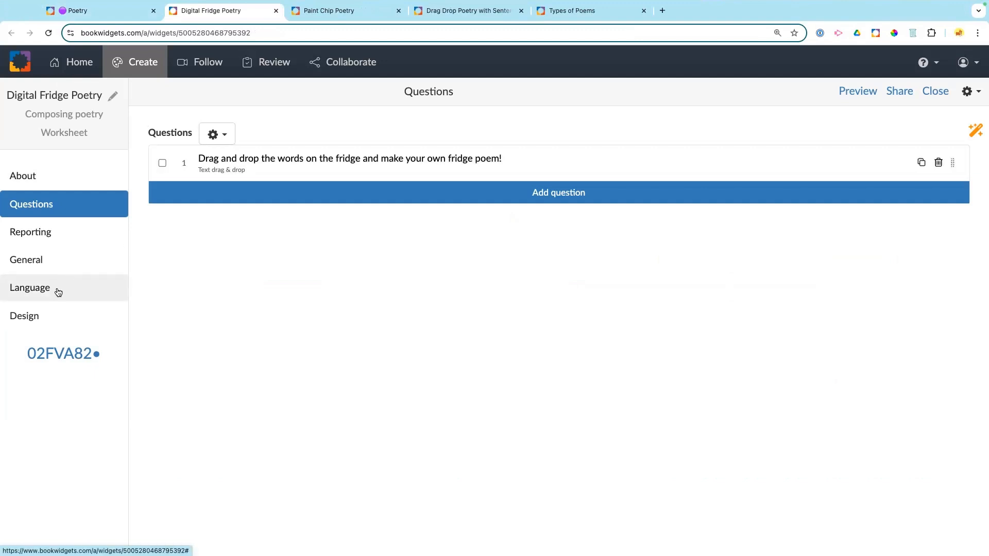
pyautogui.click(62, 316)
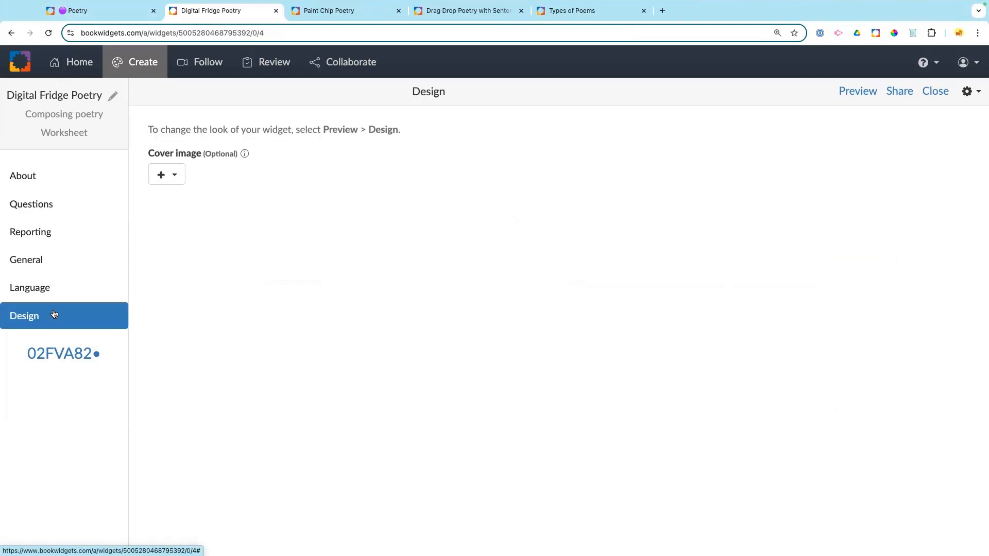
pyautogui.click(152, 176)
pyautogui.click(161, 228)
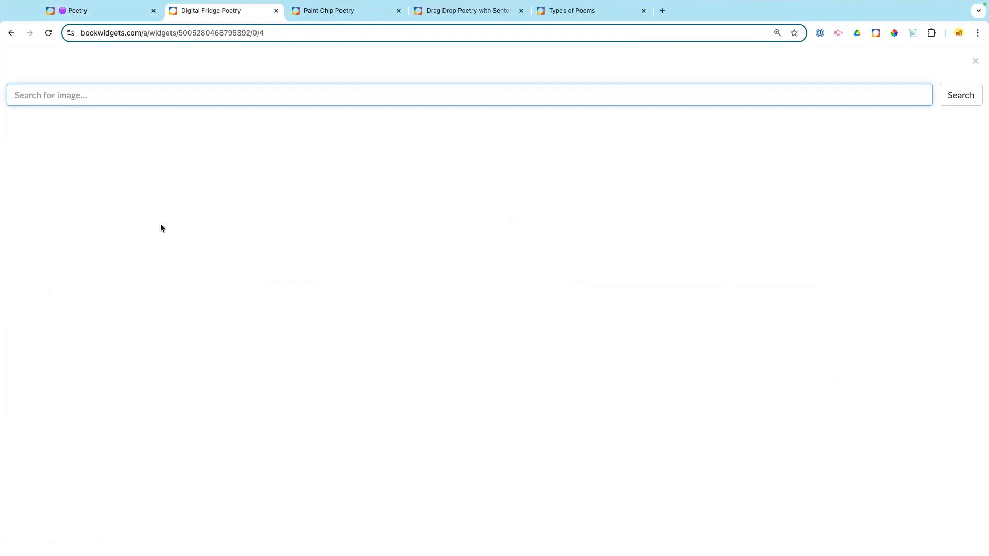
pyautogui.write('fridge')
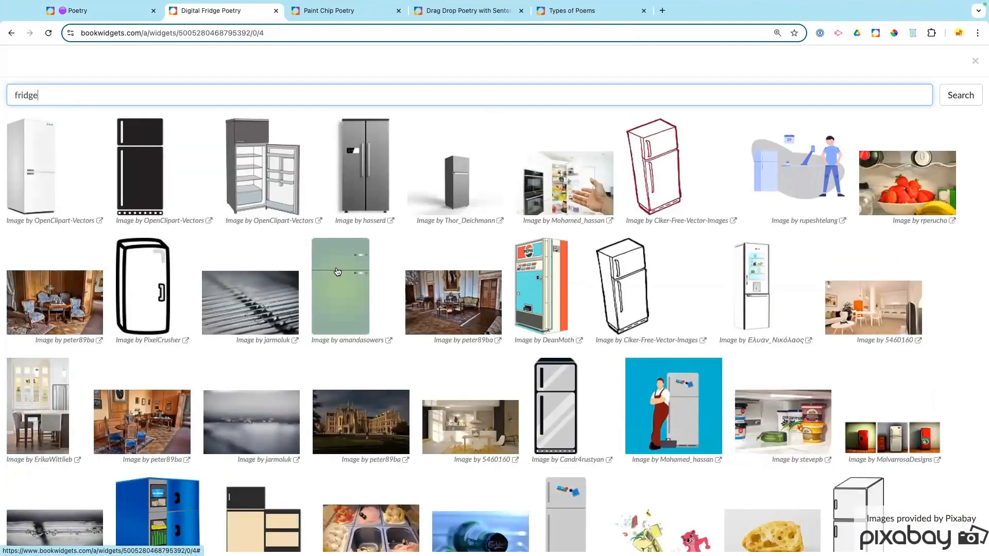
pyautogui.scroll(-5, 338, 272)
pyautogui.scroll(4, 337, 272)
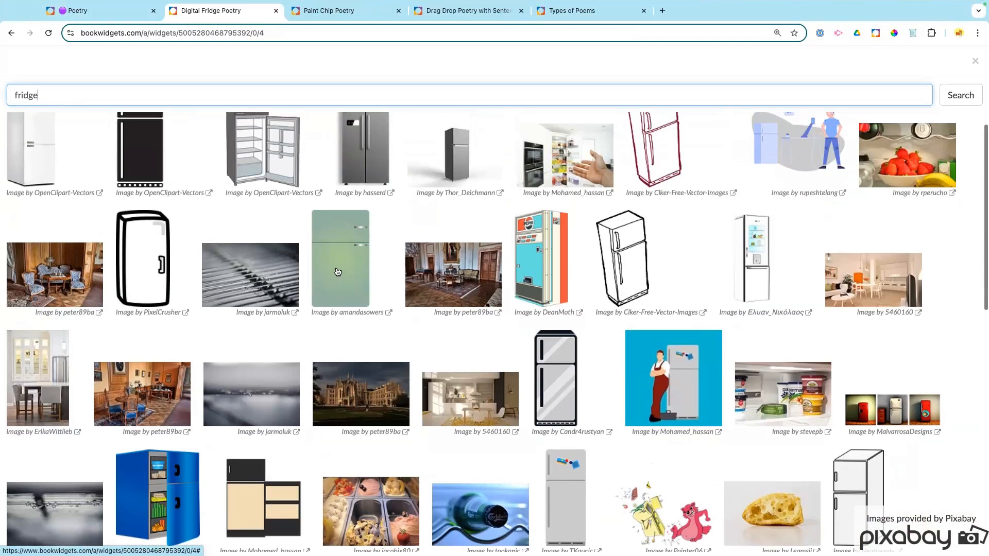
pyautogui.scroll(1, 337, 271)
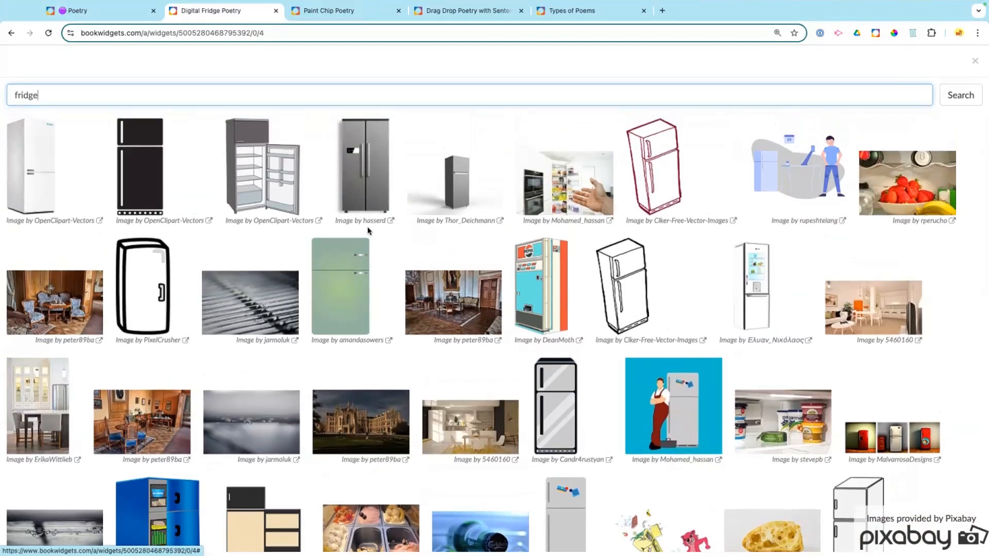
pyautogui.click(368, 199)
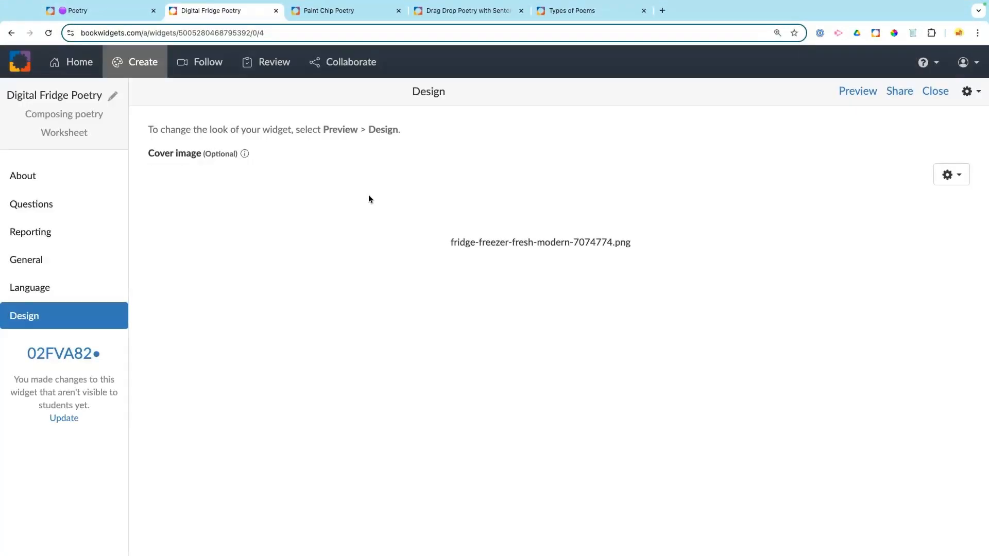
pyautogui.click(55, 418)
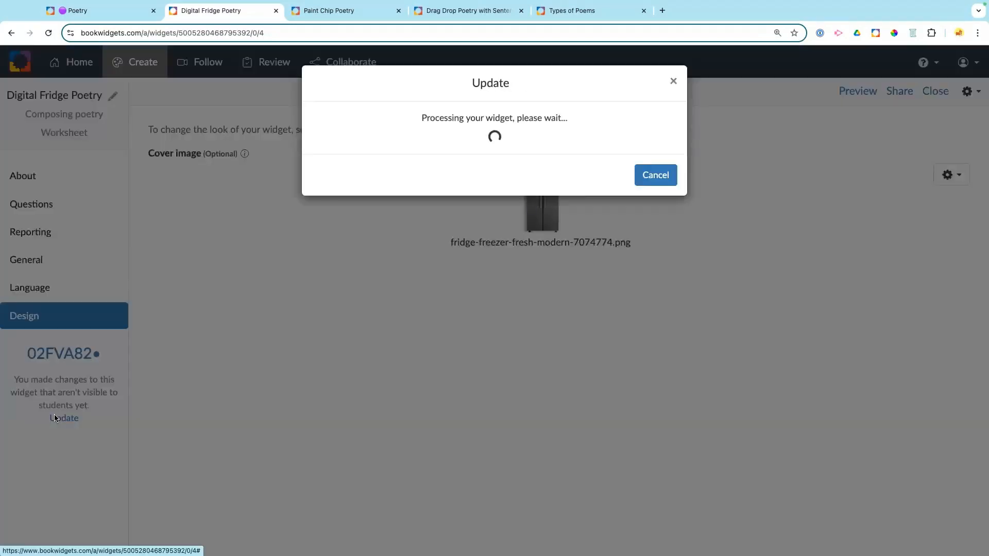
pyautogui.click(101, 9)
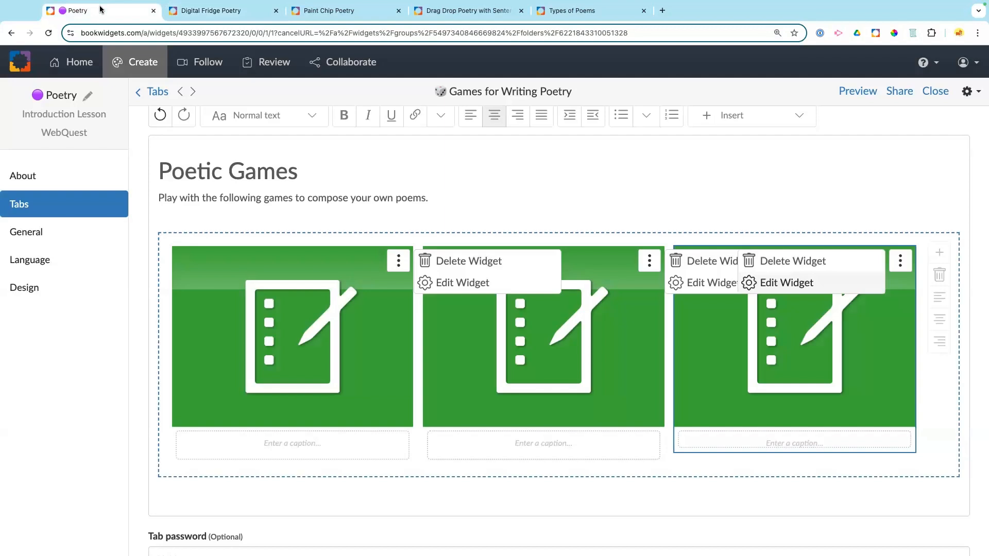
pyautogui.click(701, 185)
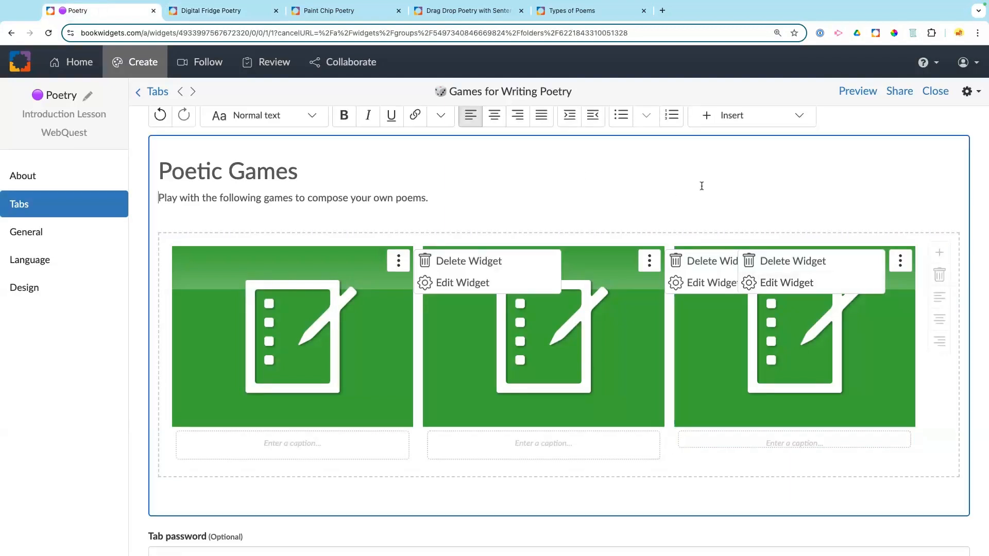
pyautogui.click(858, 91)
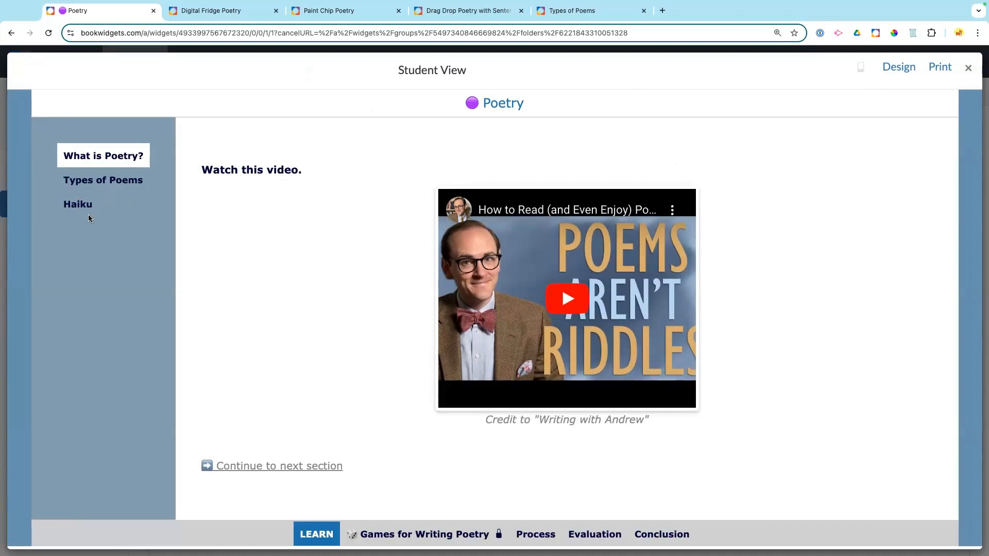
pyautogui.click(414, 532)
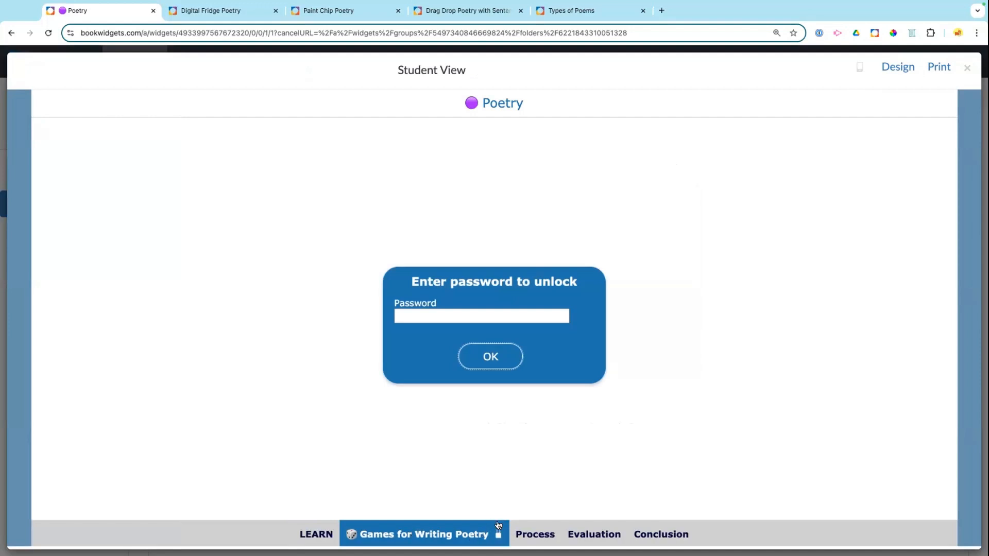
pyautogui.click(494, 318)
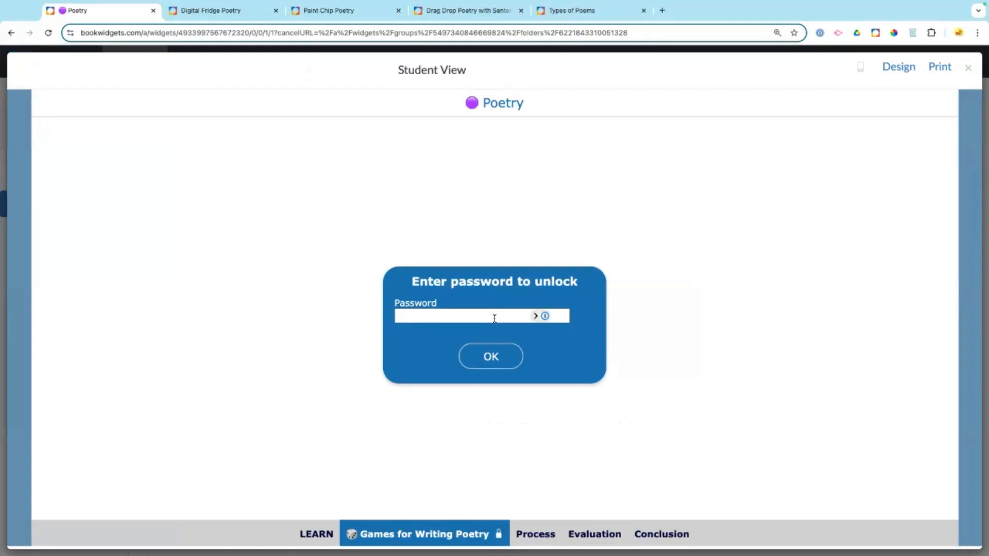
pyautogui.write('••••')
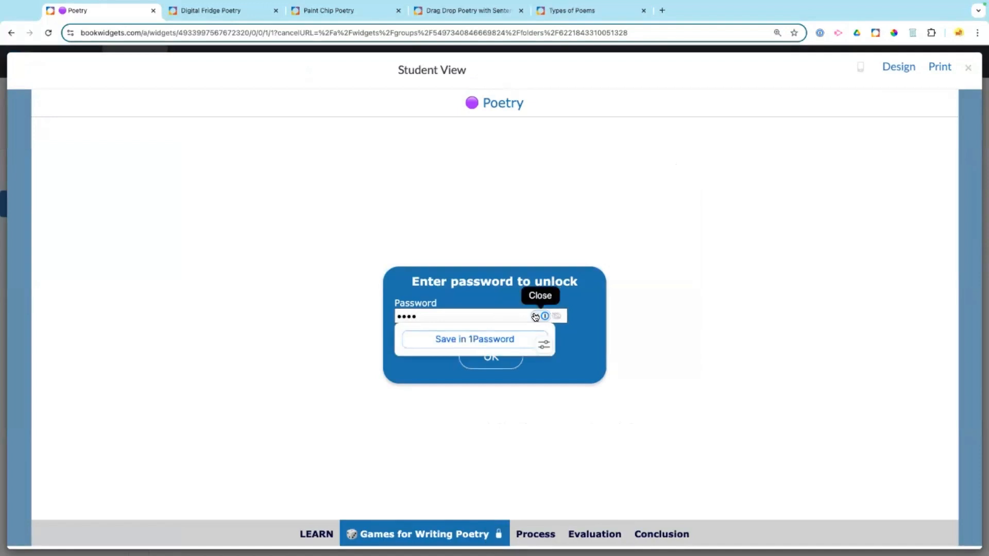
pyautogui.click(535, 317)
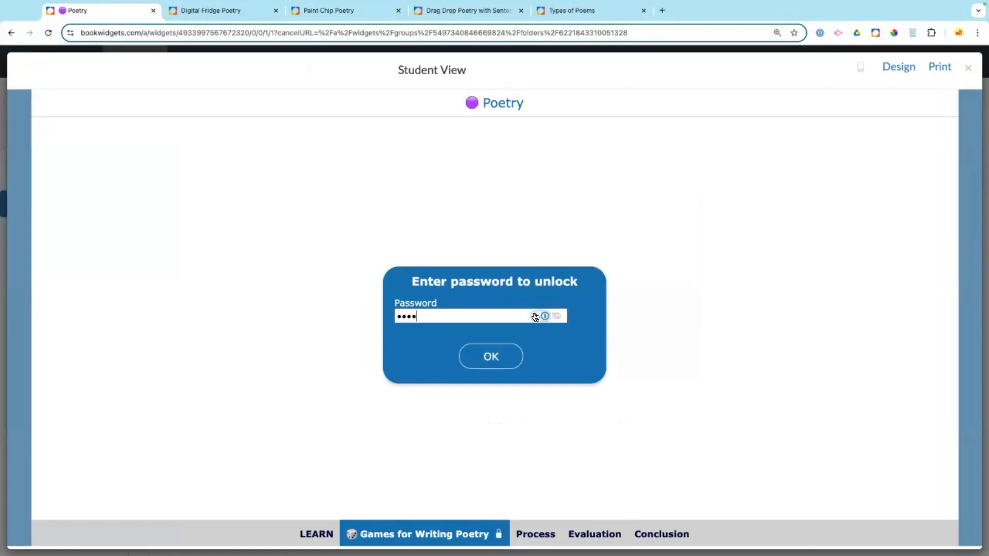
pyautogui.click(504, 352)
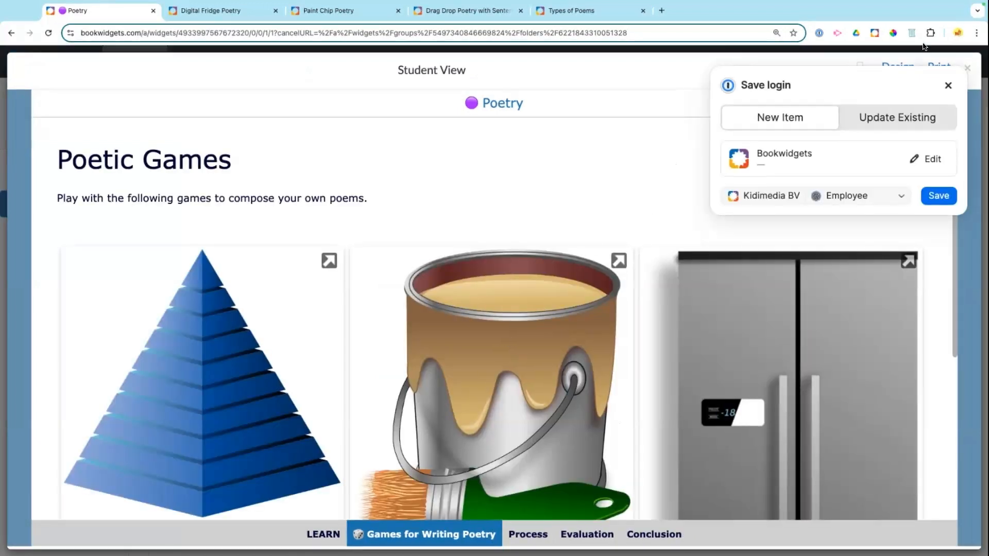
pyautogui.click(947, 85)
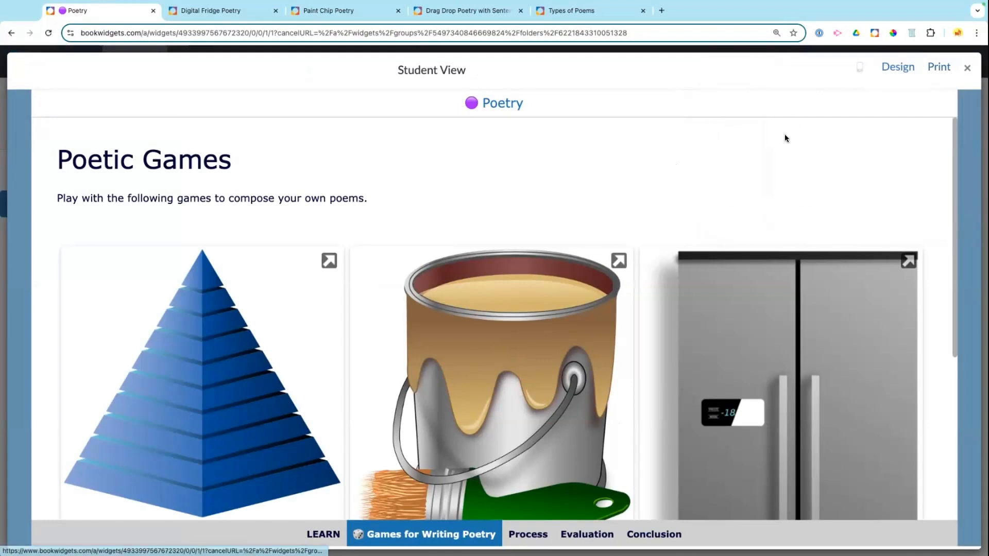
pyautogui.scroll(-1, 631, 184)
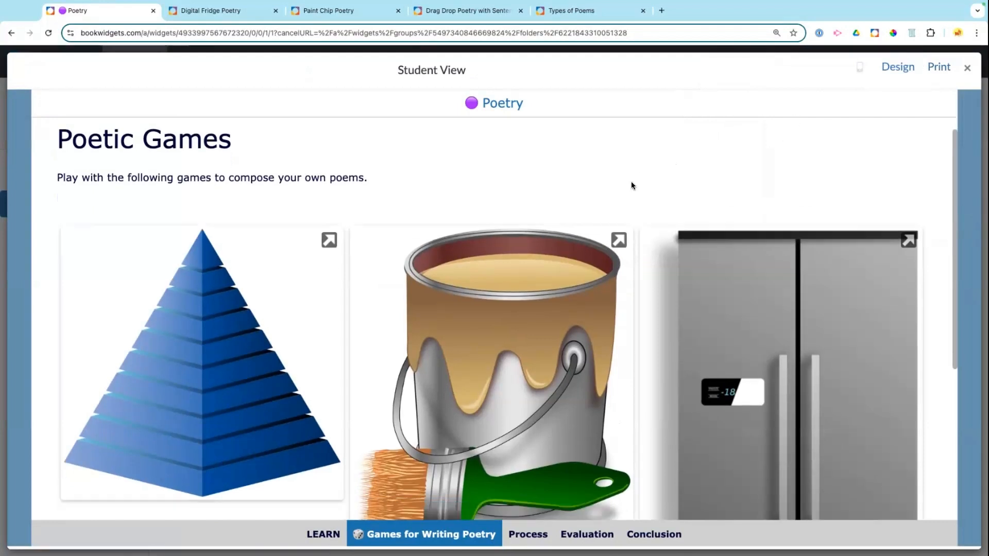
pyautogui.scroll(-5, 632, 185)
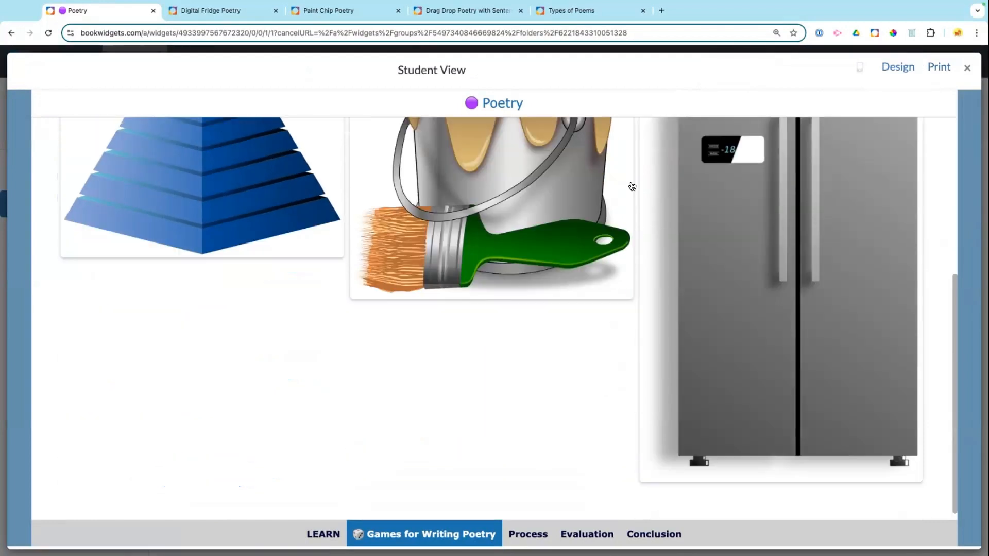
pyautogui.scroll(5, 632, 185)
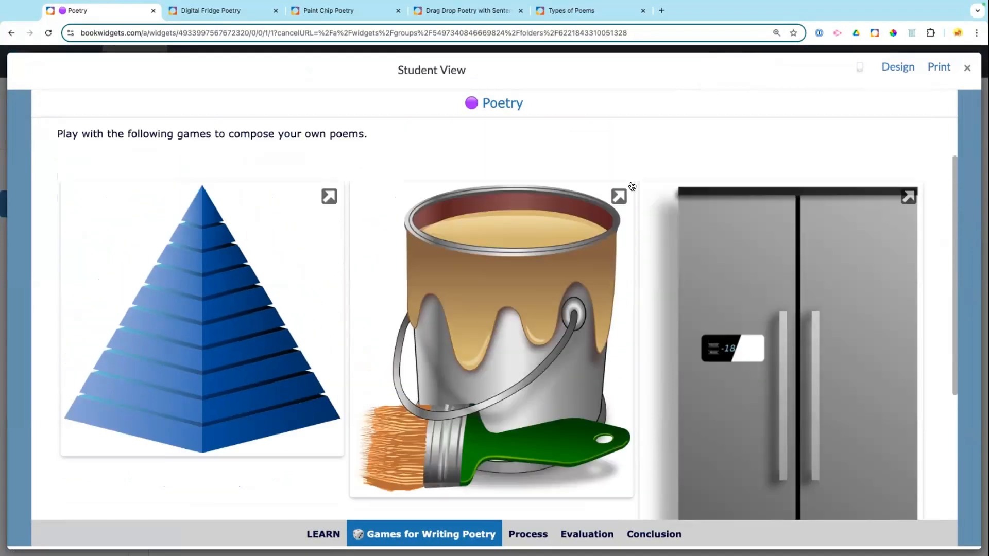
pyautogui.scroll(-5, 737, 257)
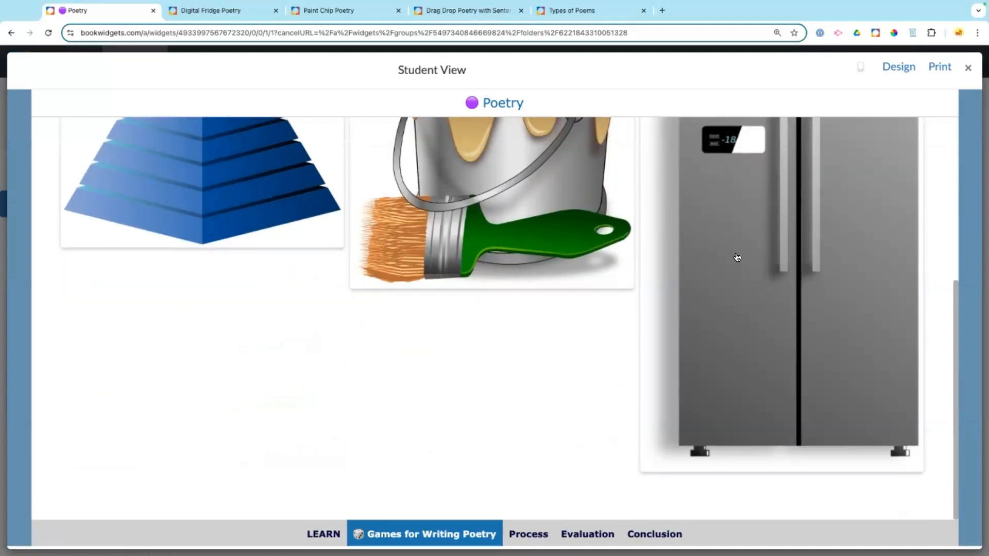
pyautogui.scroll(2, 737, 257)
pyautogui.scroll(4, 737, 257)
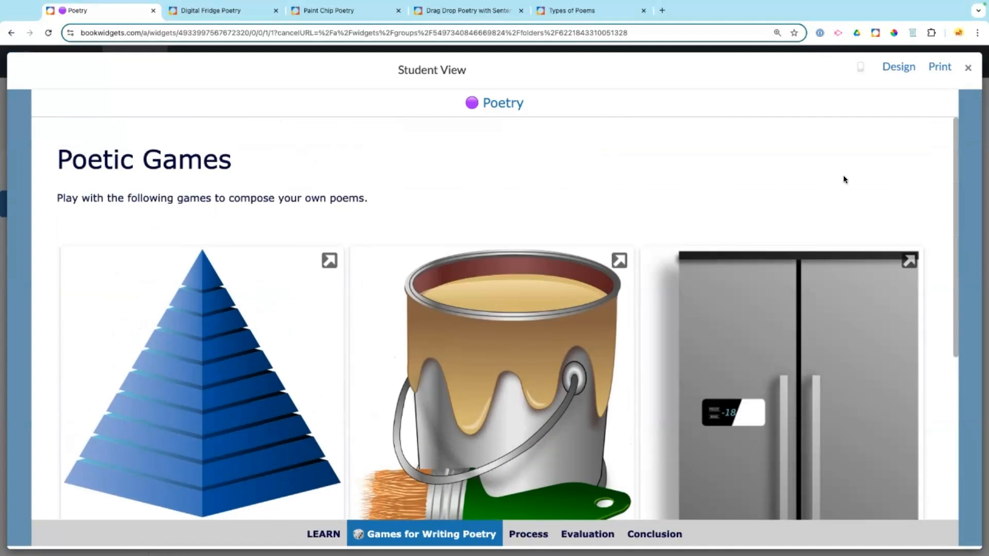
pyautogui.click(968, 69)
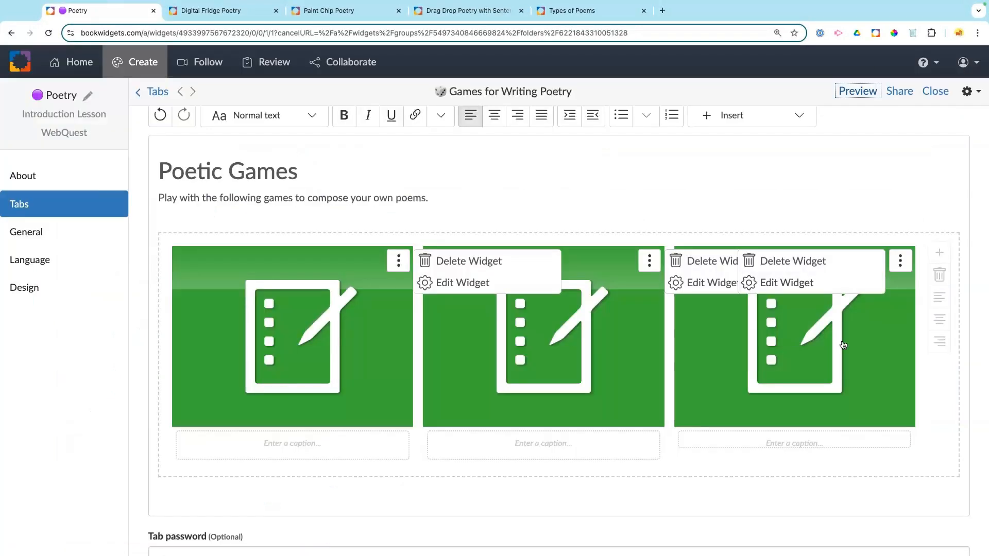
# Step: Replace Digital Fridge Poetry's cover with a standing fridge photo found by searching 'fridge'
pyautogui.click(794, 286)
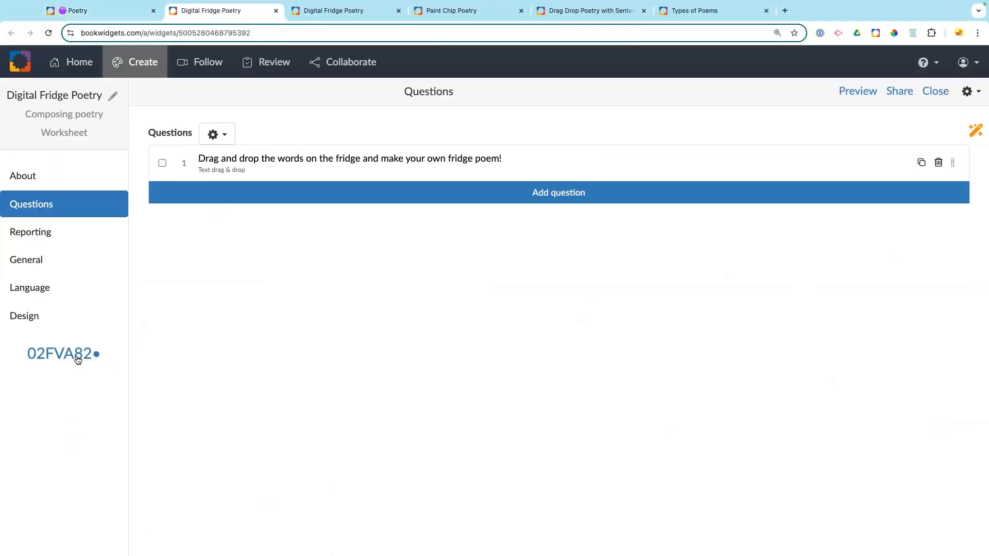
pyautogui.click(24, 311)
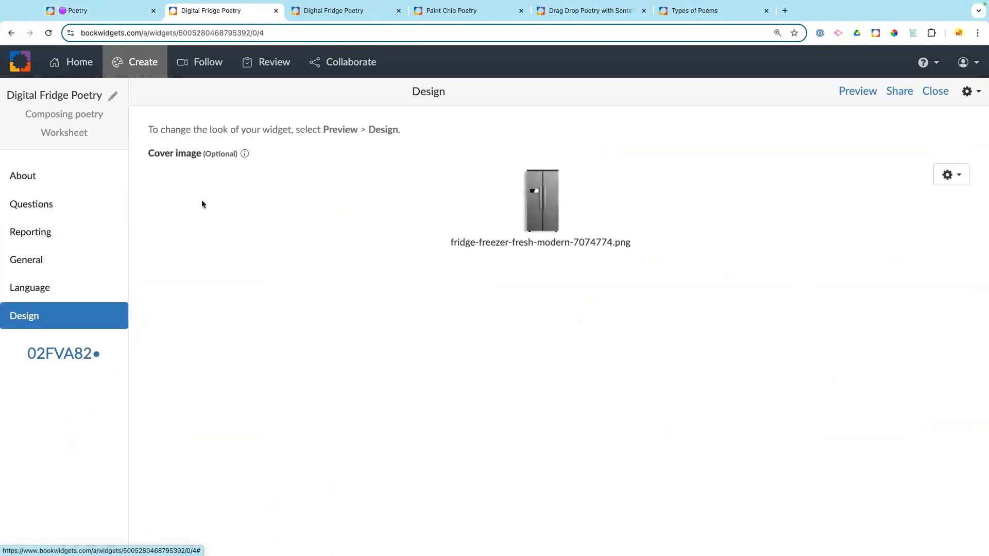
pyautogui.click(951, 174)
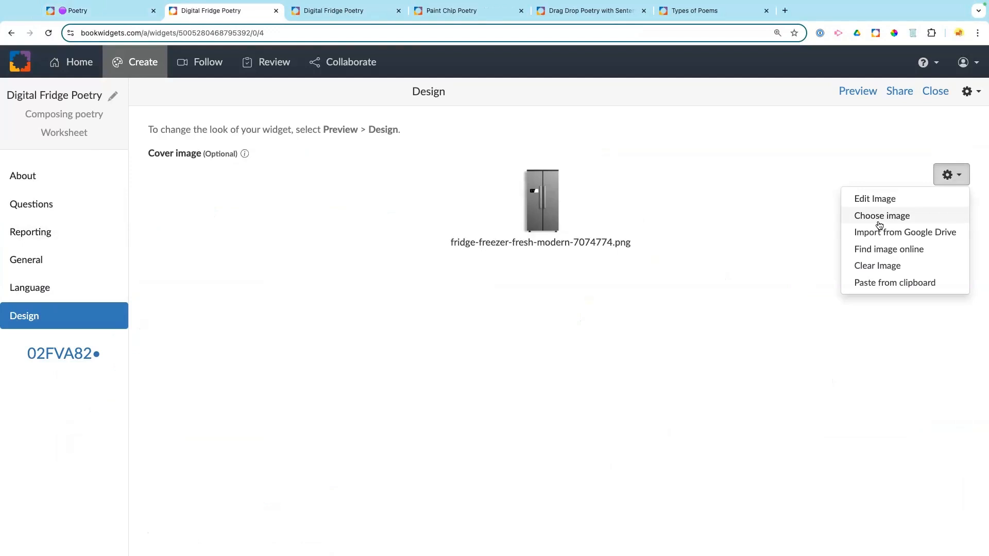
pyautogui.click(874, 251)
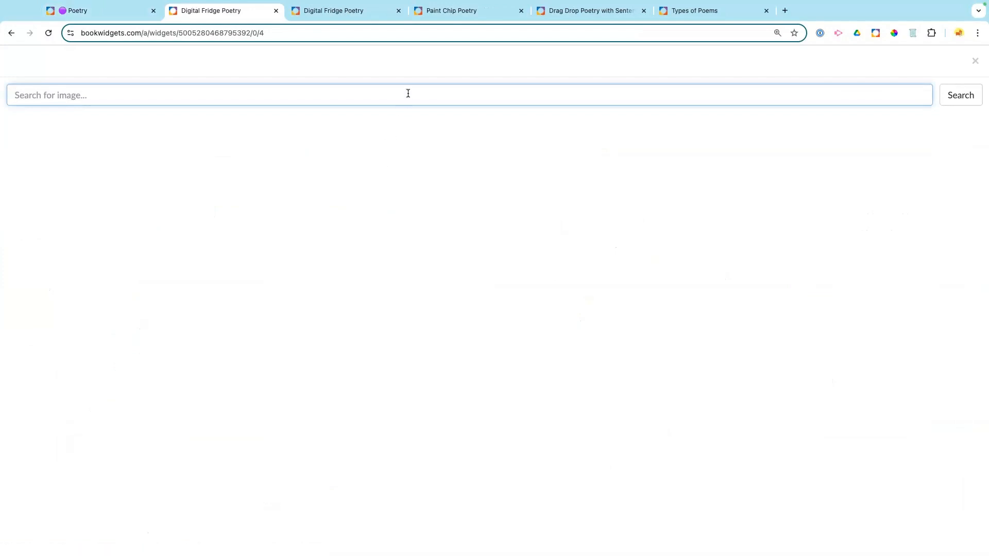
pyautogui.write('fridge')
pyautogui.press('Return')
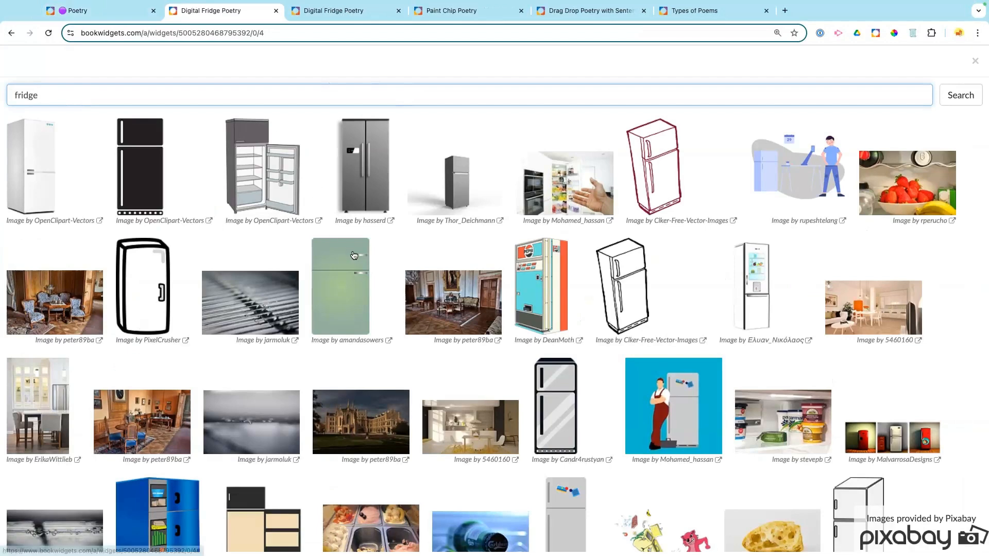
pyautogui.click(440, 181)
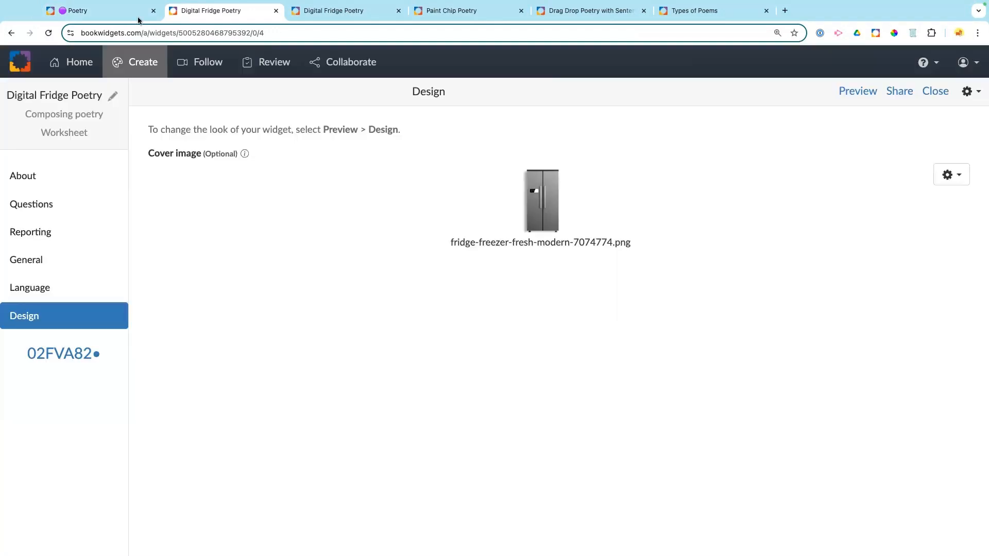
# Step: Preview the Games for Writing Poetry tab as a student, then publish the fridge cover update
pyautogui.click(107, 30)
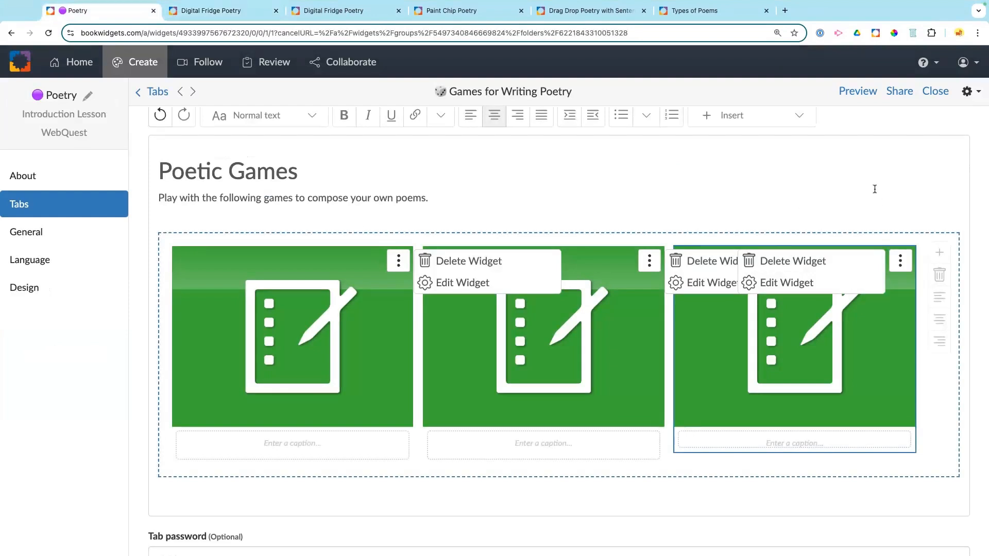
pyautogui.click(848, 93)
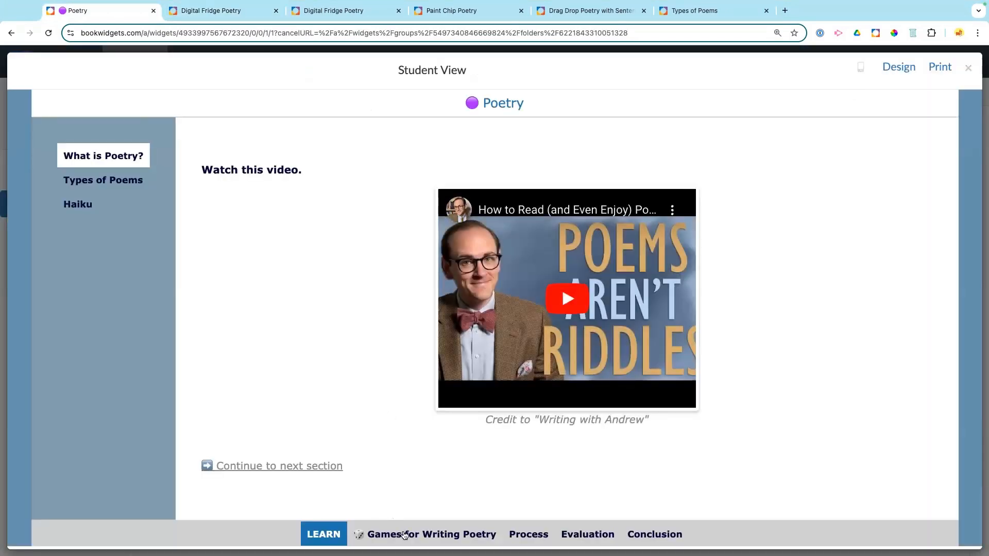
pyautogui.click(404, 535)
pyautogui.scroll(-5, 503, 384)
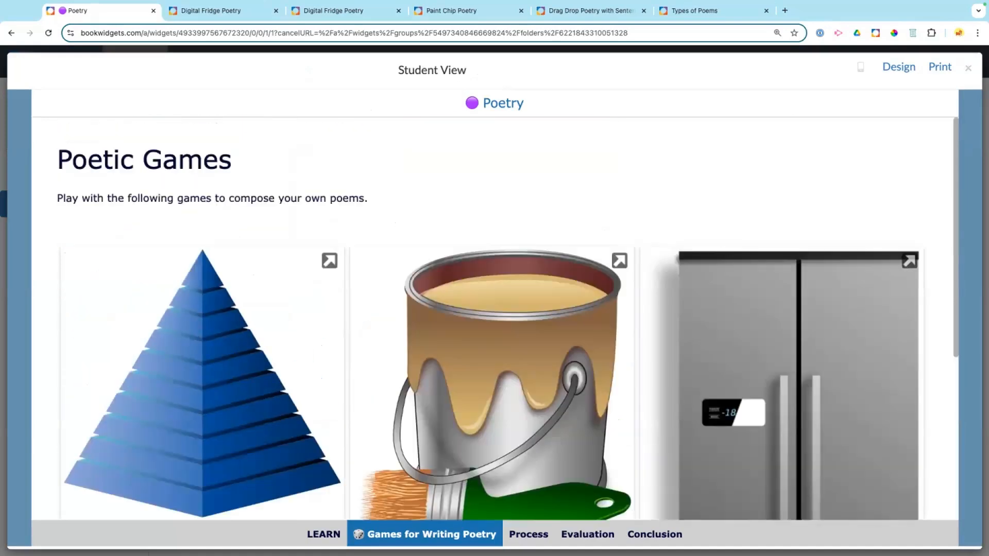
pyautogui.click(967, 68)
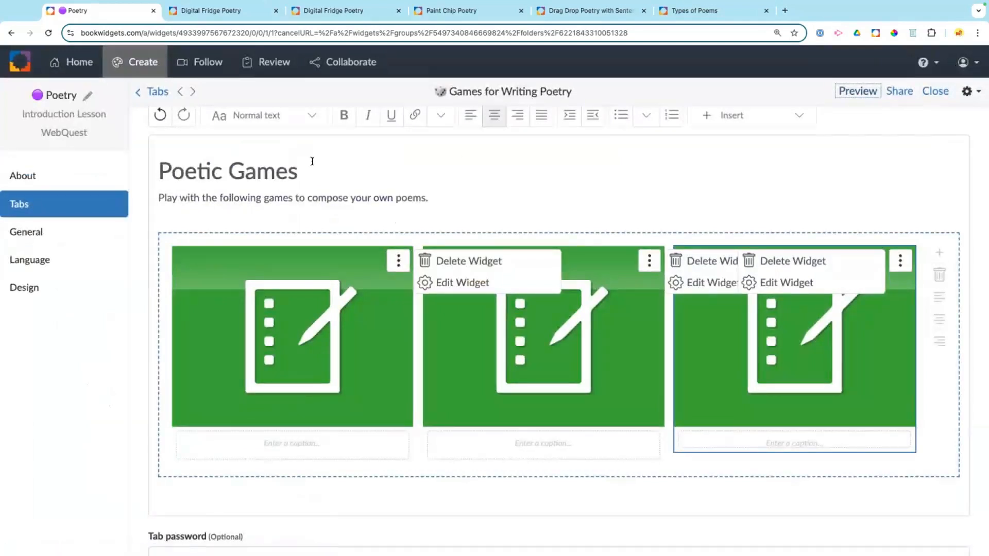
pyautogui.click(185, 9)
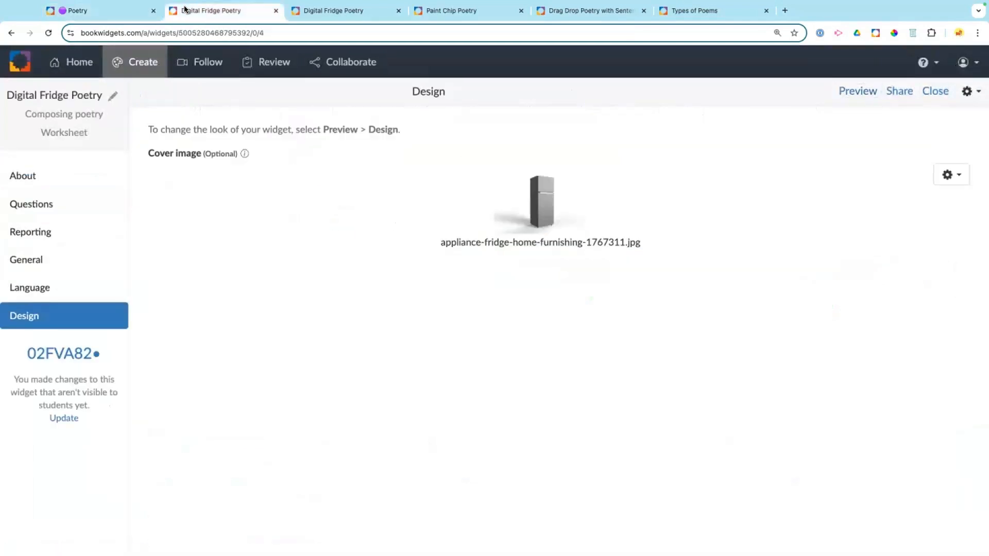
pyautogui.click(65, 417)
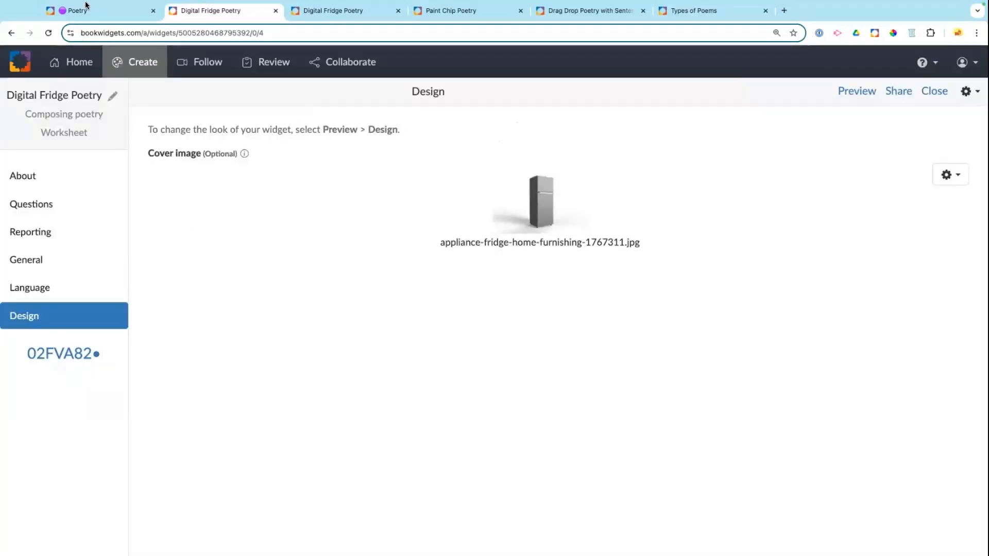
pyautogui.click(86, 10)
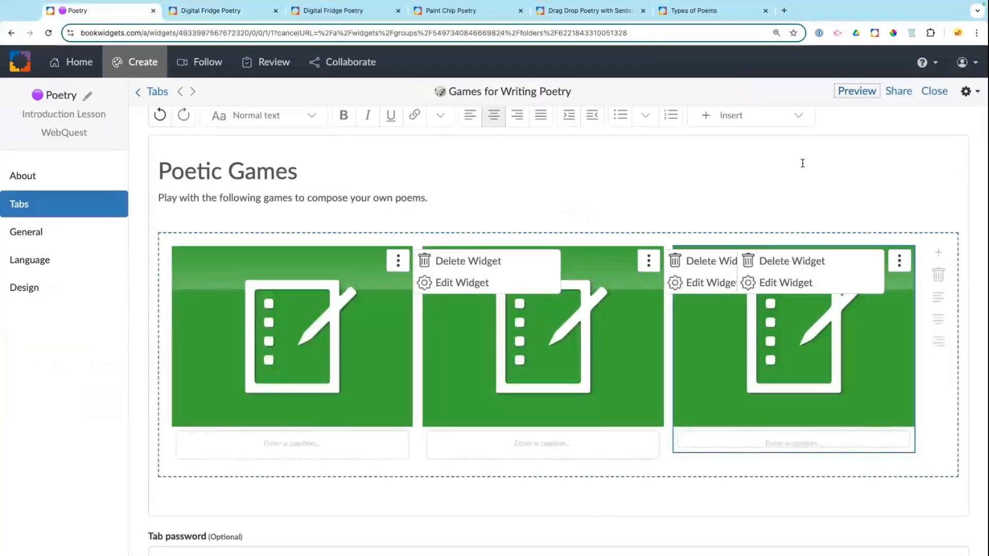
pyautogui.click(856, 91)
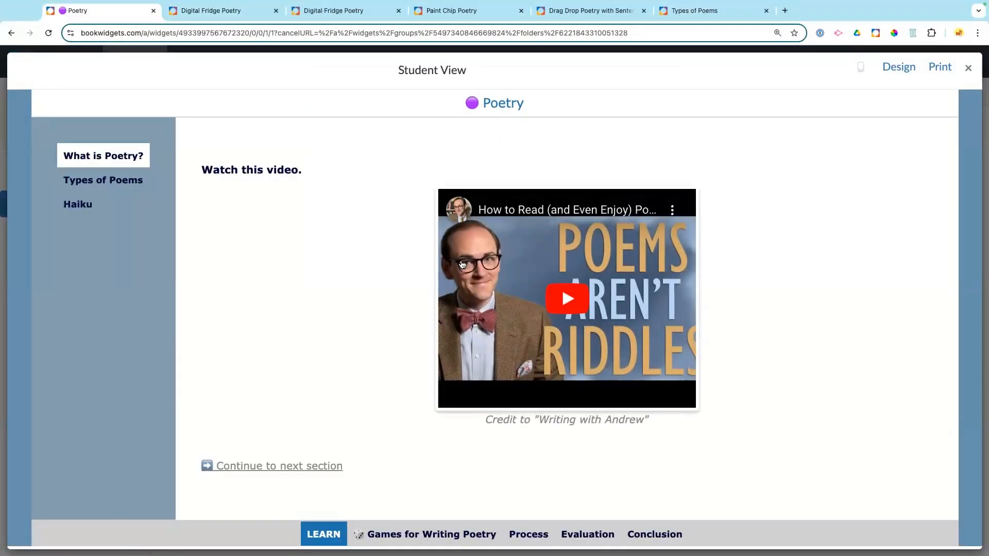
pyautogui.click(452, 534)
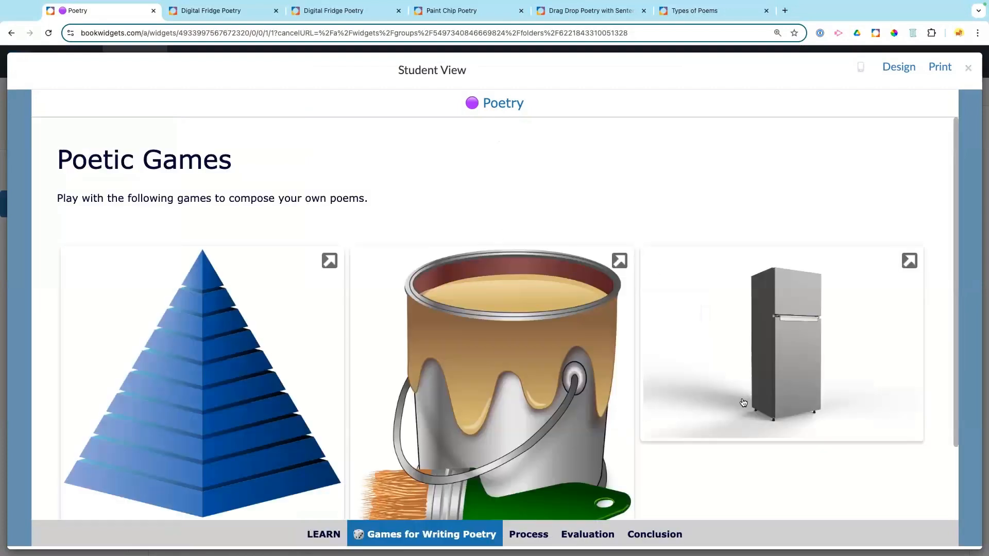
pyautogui.scroll(-3, 782, 364)
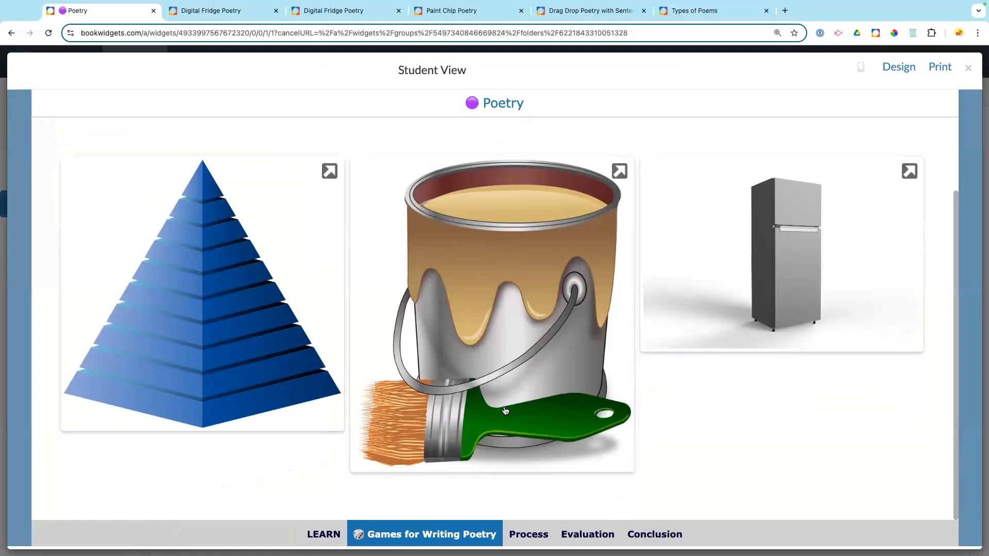
pyautogui.scroll(1, 505, 411)
pyautogui.scroll(2, 505, 410)
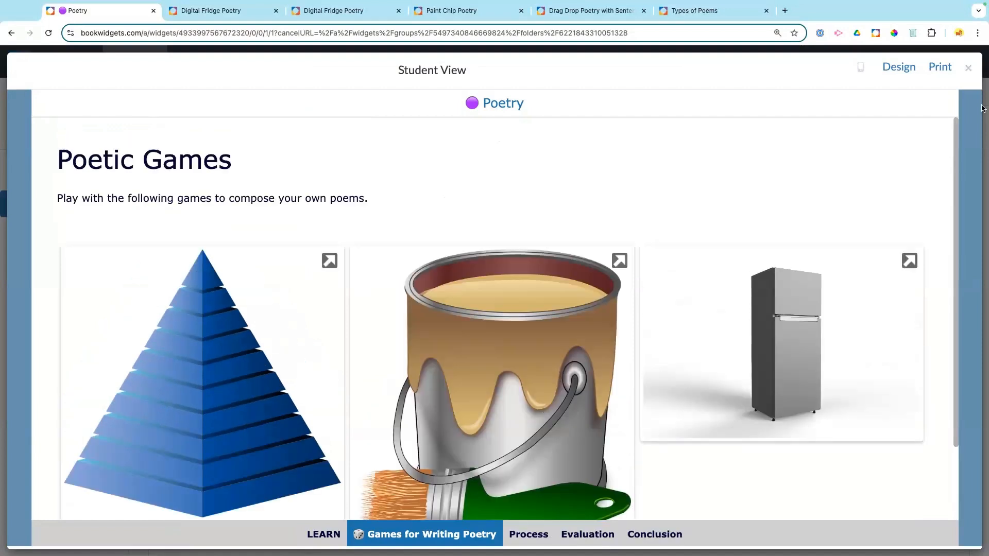
pyautogui.click(967, 70)
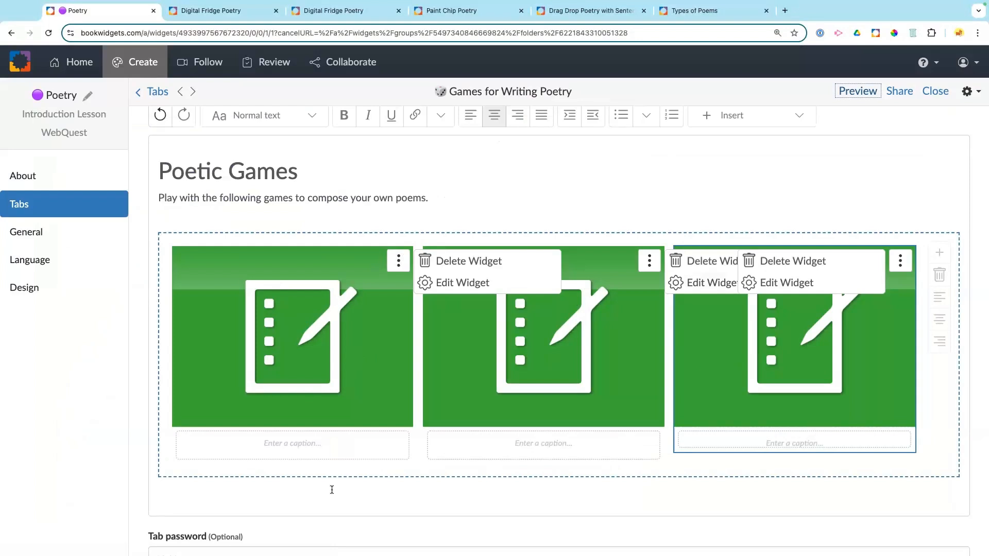
pyautogui.scroll(-1, 331, 489)
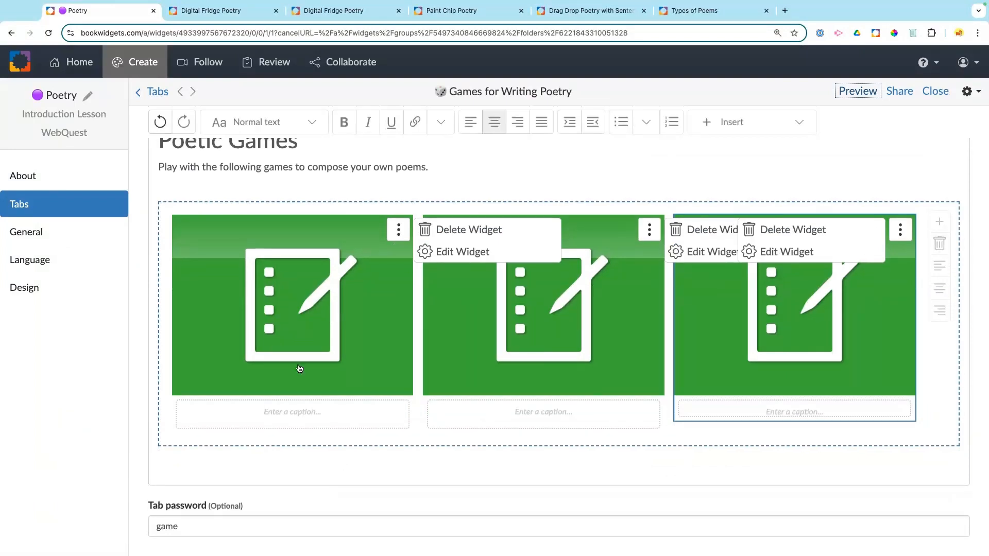
# Step: Replace the Process tab's title with 'Share your Poem'
pyautogui.click(159, 96)
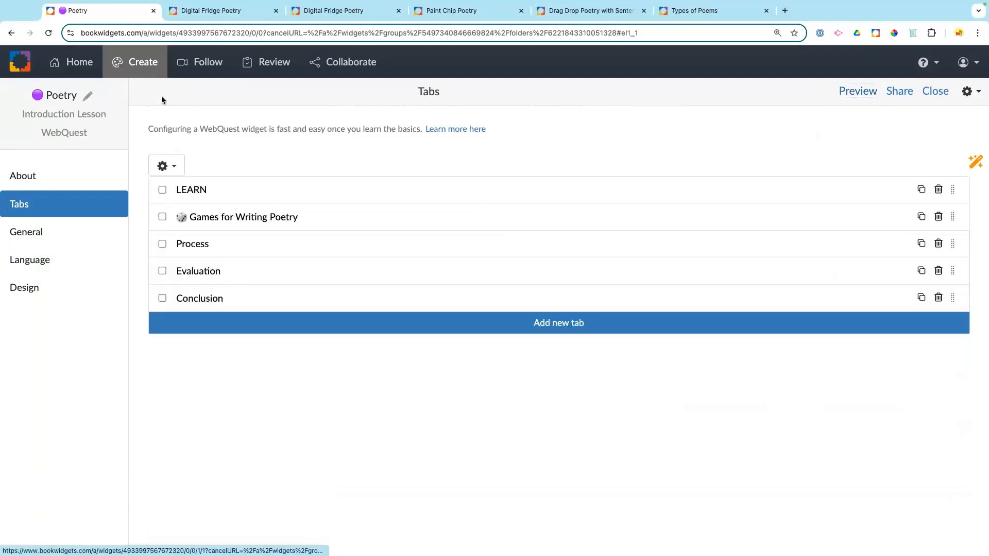
pyautogui.click(208, 245)
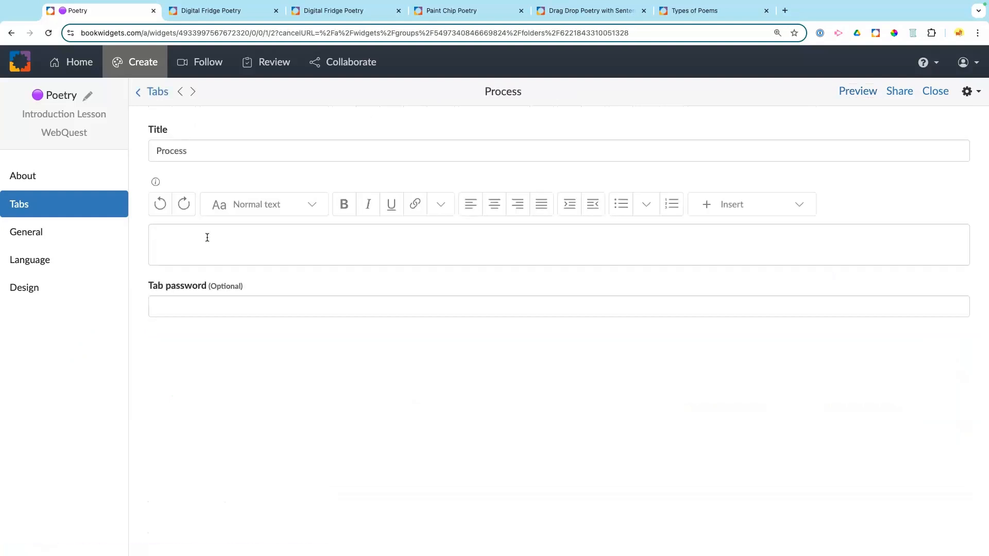
pyautogui.click(166, 152)
pyautogui.doubleClick(165, 152)
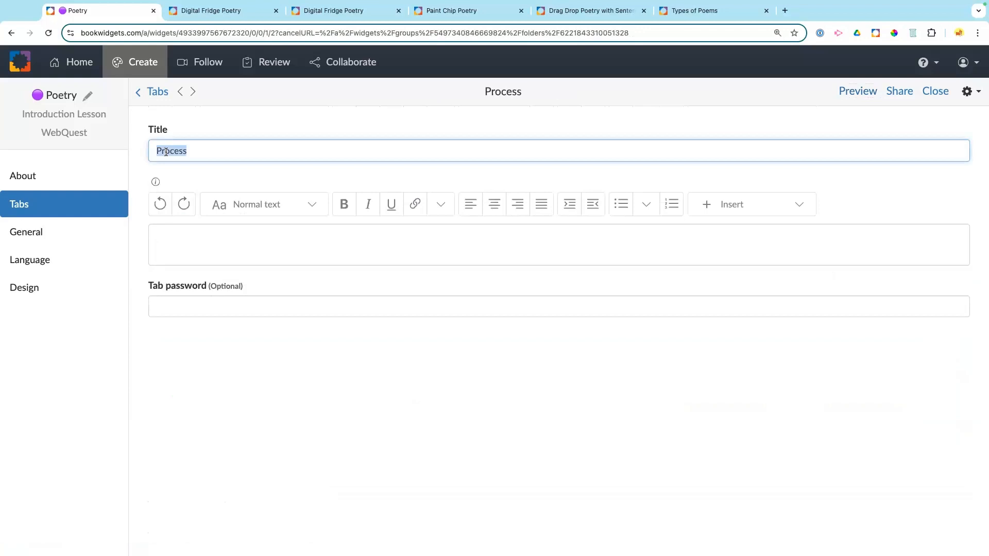
pyautogui.write('Share your Poem')
pyautogui.click(209, 240)
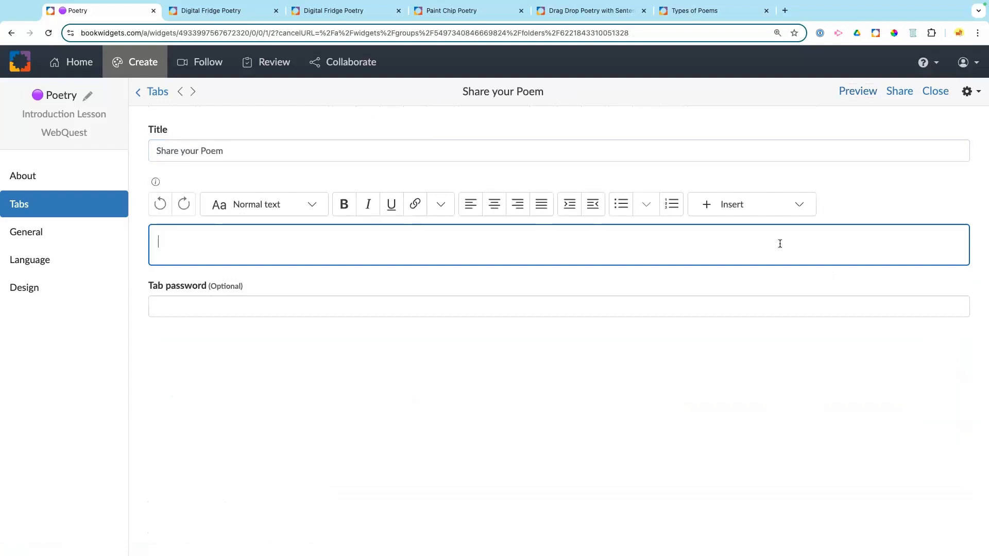
# Step: Record a first audio clip from the microphone in the tab body and play it back
pyautogui.click(751, 203)
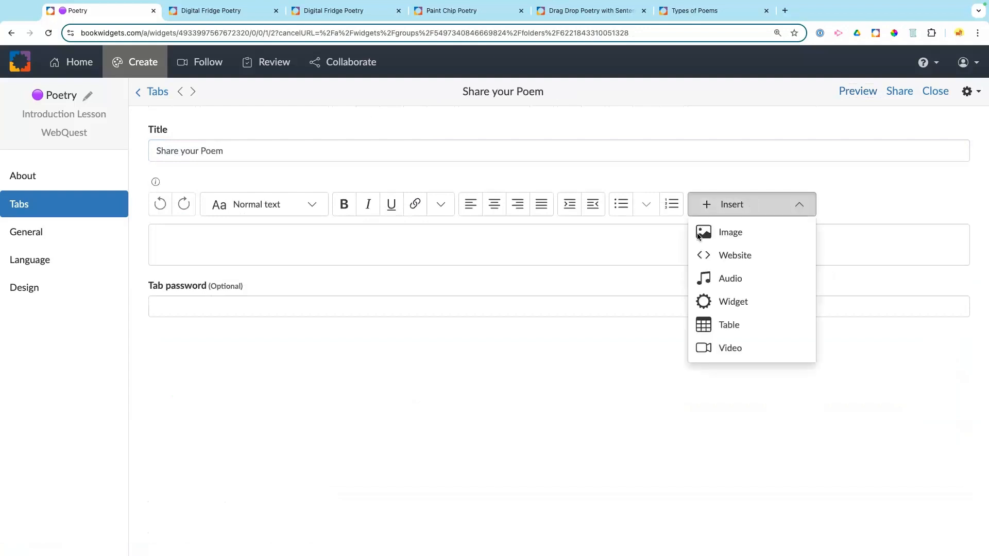
pyautogui.click(729, 278)
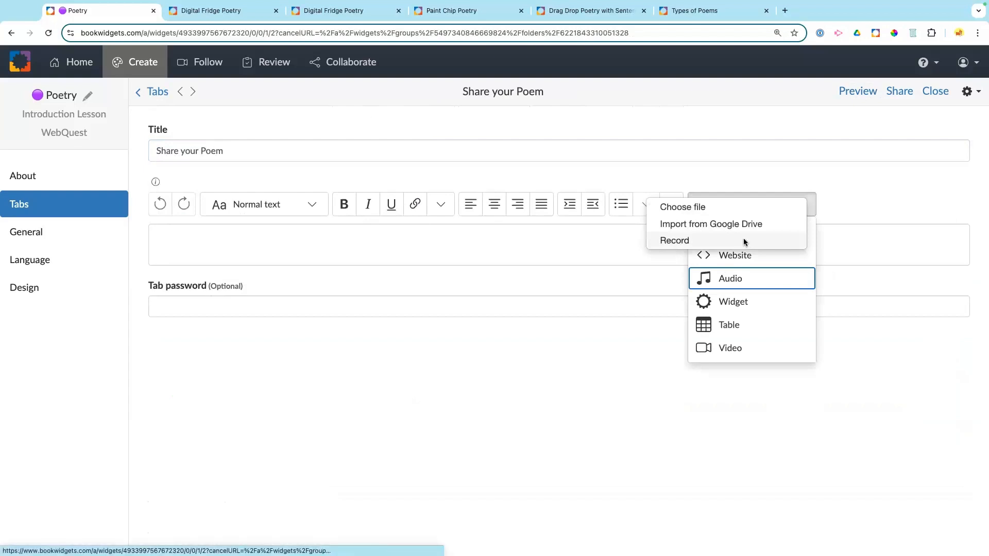
pyautogui.click(744, 241)
pyautogui.click(496, 140)
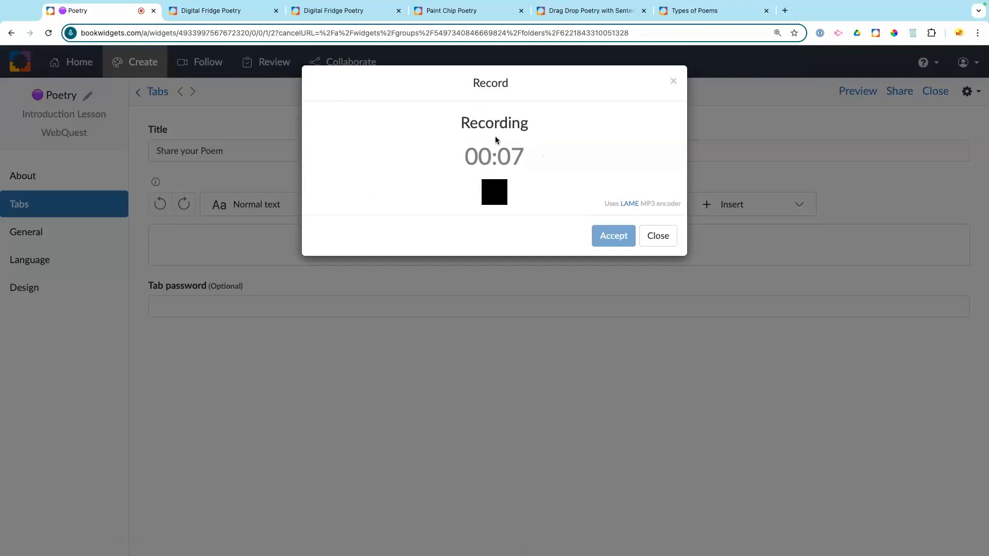
pyautogui.click(501, 201)
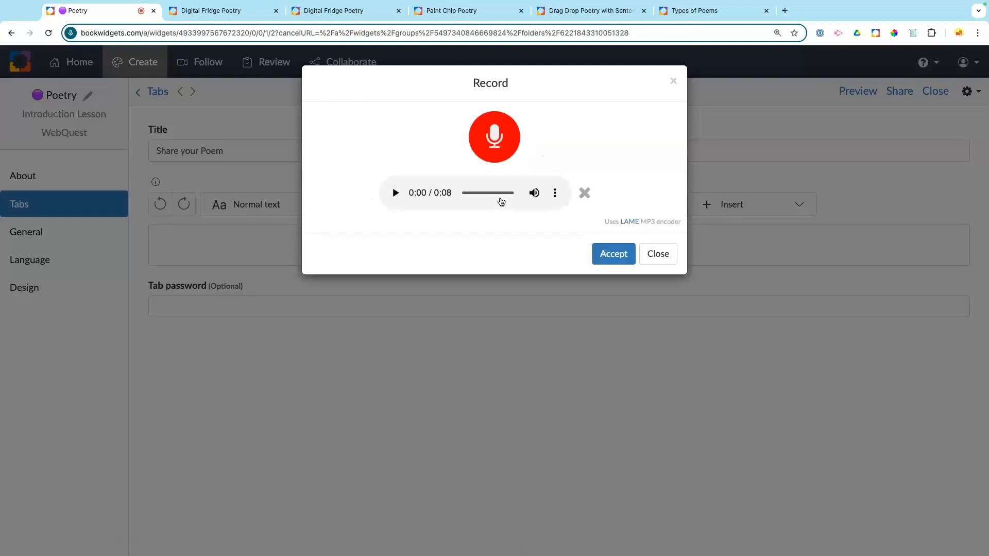
pyautogui.click(395, 194)
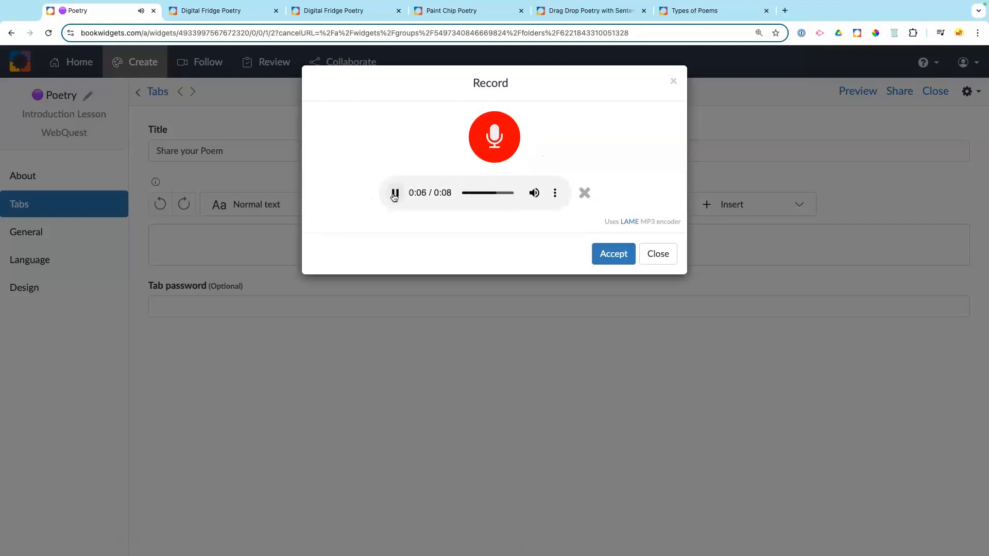
# Step: Discard that clip, record a new one, and accept the 5-second recording.mp3 upload
pyautogui.click(584, 193)
pyautogui.click(477, 148)
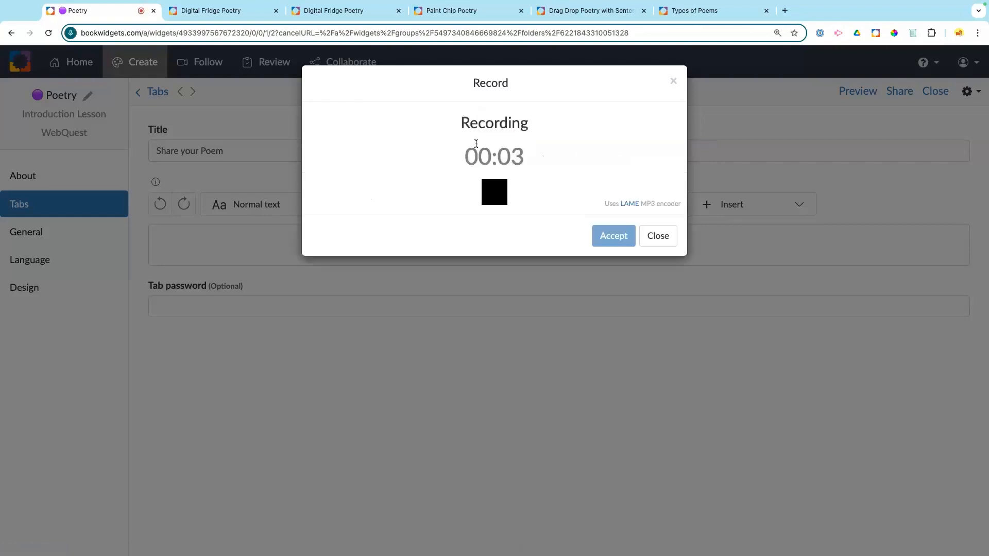
pyautogui.click(493, 200)
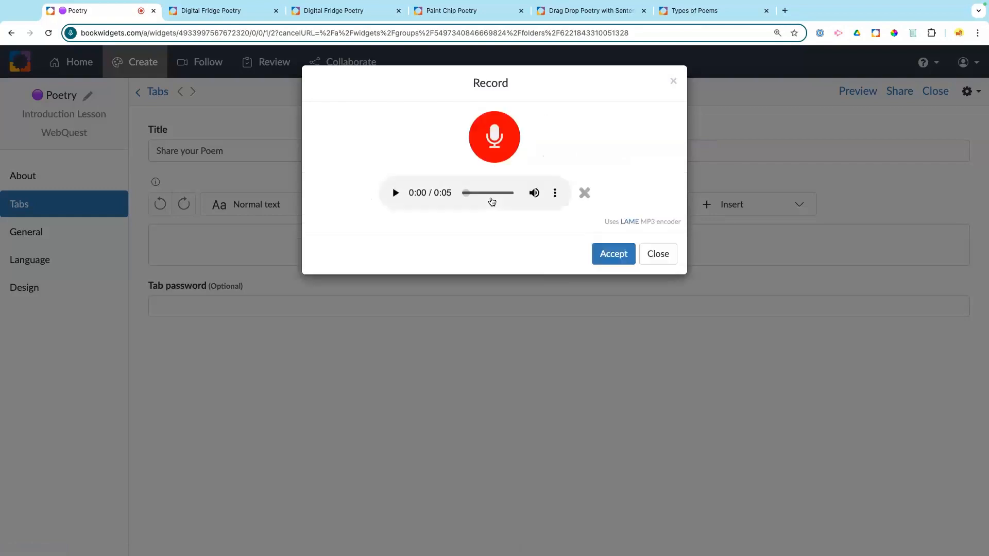
pyautogui.click(396, 194)
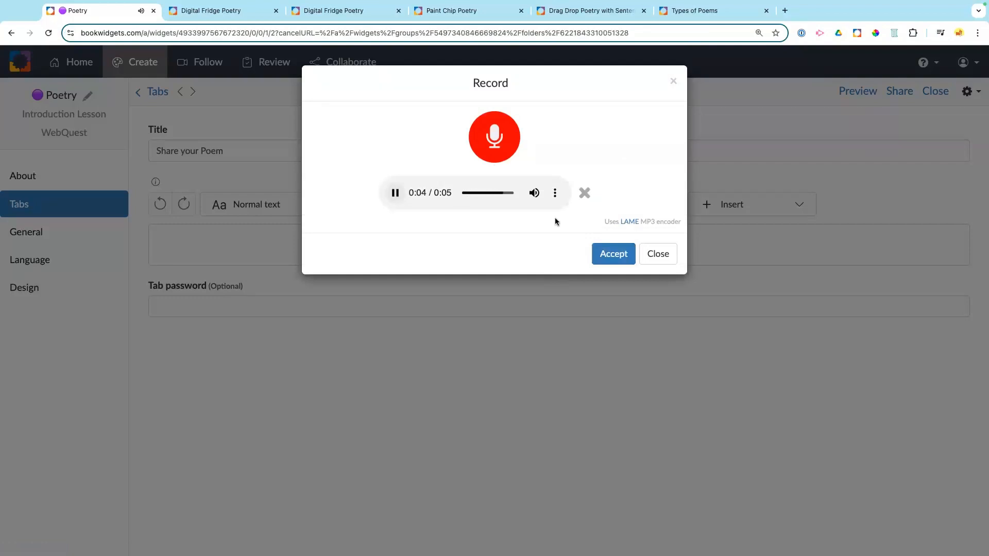
pyautogui.click(608, 259)
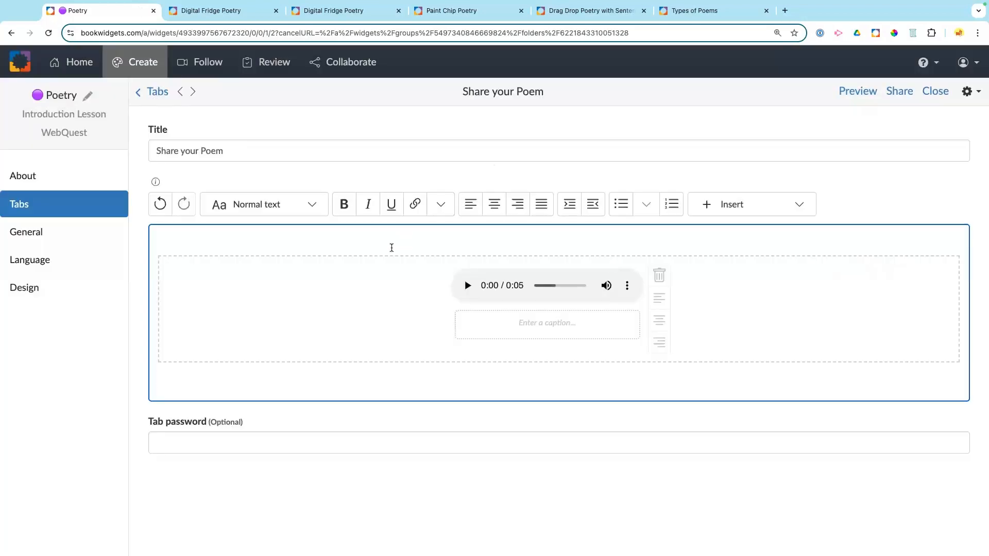
# Step: Type 'Listen to the directions below.' on the line above the audio clip
pyautogui.click(369, 237)
pyautogui.write('Clic')
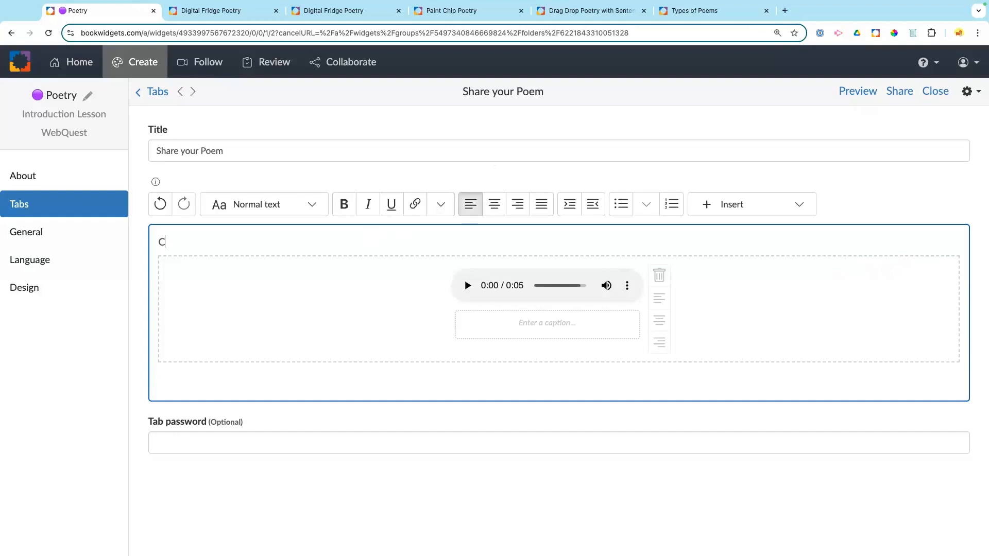
pyautogui.press('BackSpace')
pyautogui.press('BackSpace')
pyautogui.press('BackSpace')
pyautogui.press('BackSpace')
pyautogui.write('Listen to the directions ')
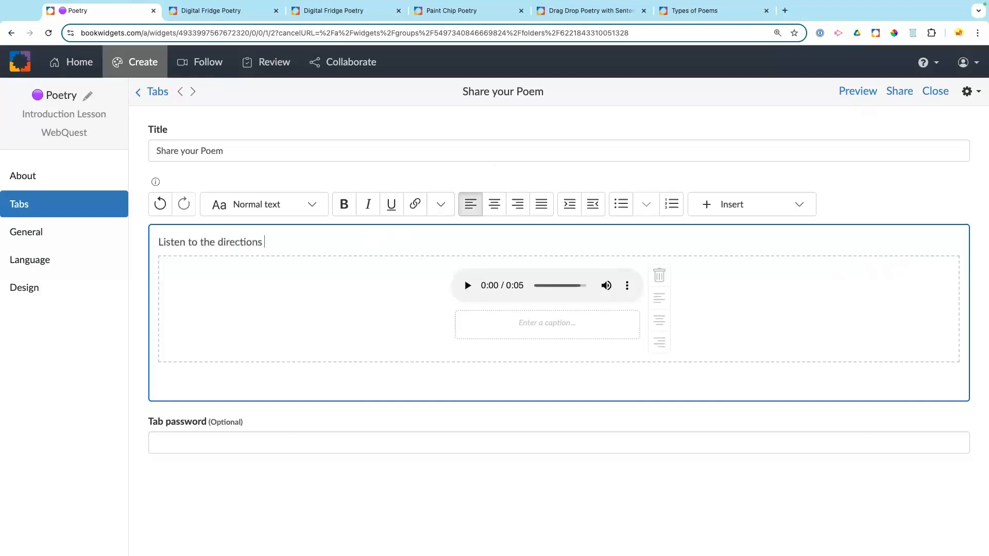
pyautogui.write('below.')
# Step: Try the audio clip's left, center and right alignments, ending left-aligned
pyautogui.click(207, 370)
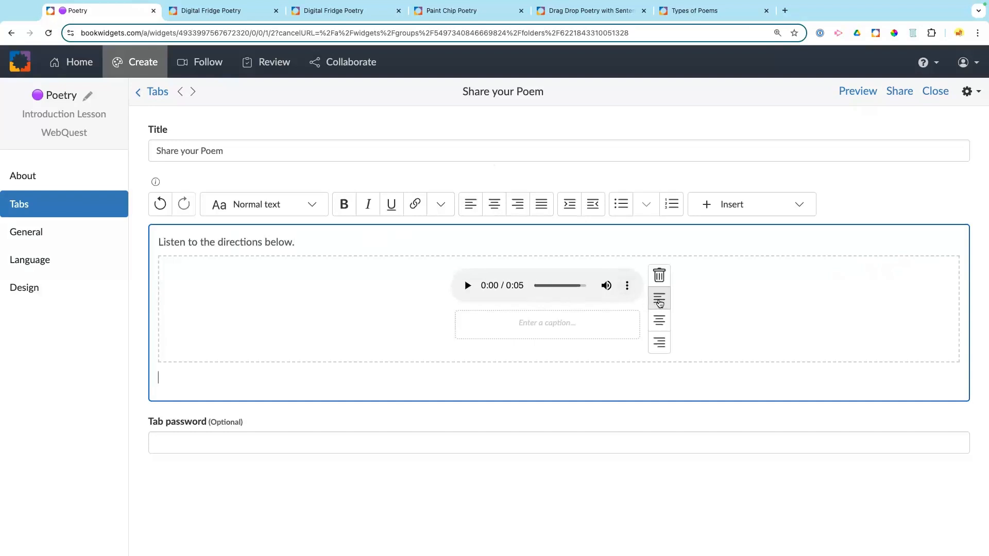
pyautogui.click(659, 300)
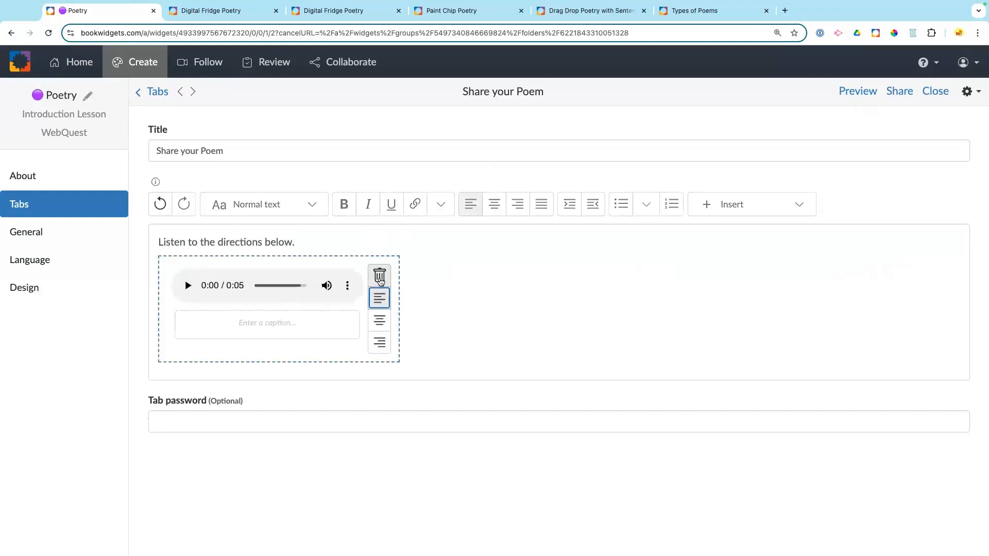
pyautogui.click(379, 320)
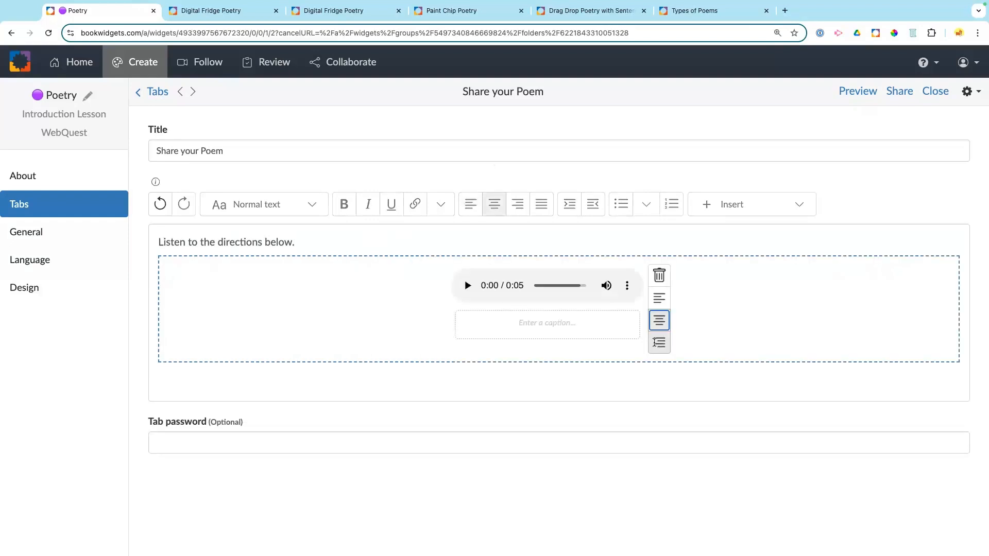
pyautogui.click(659, 342)
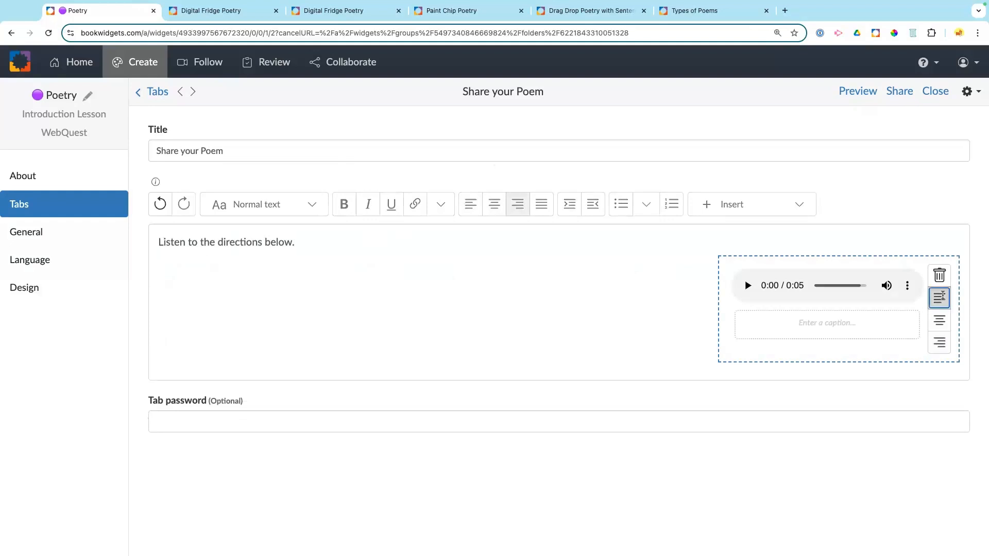
pyautogui.click(939, 298)
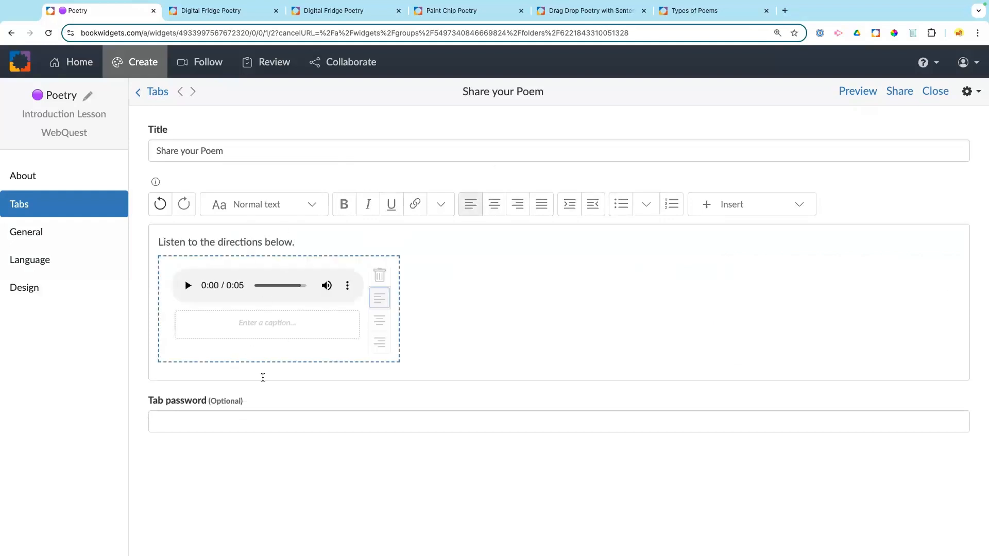
# Step: Add 'Click this activity to submit your poems.' two lines below the audio clip
pyautogui.click(439, 367)
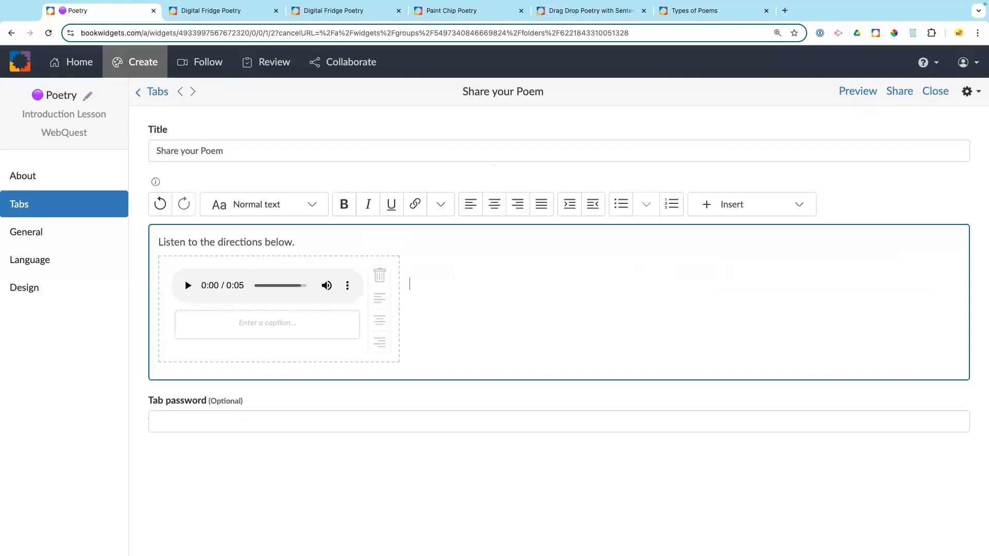
pyautogui.press('Return')
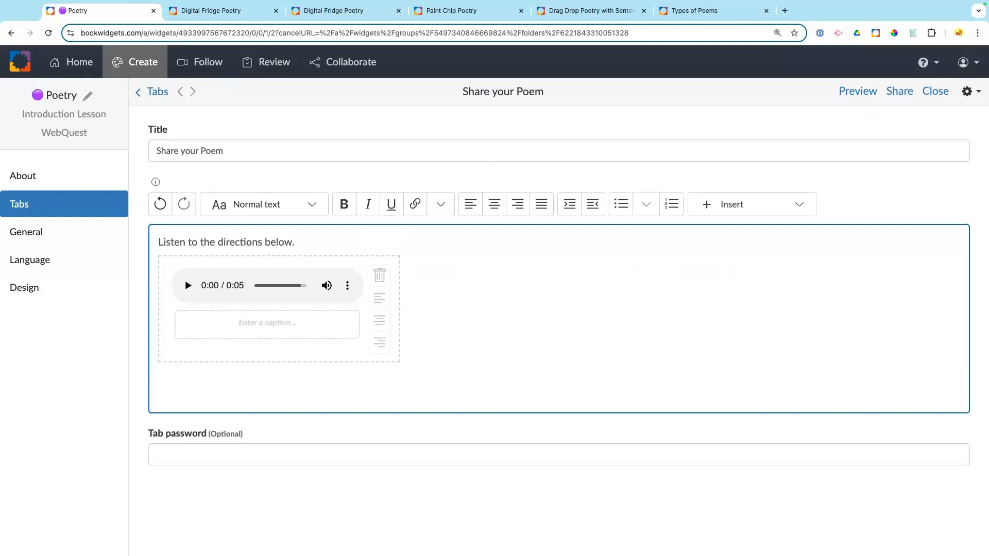
pyautogui.press('Return')
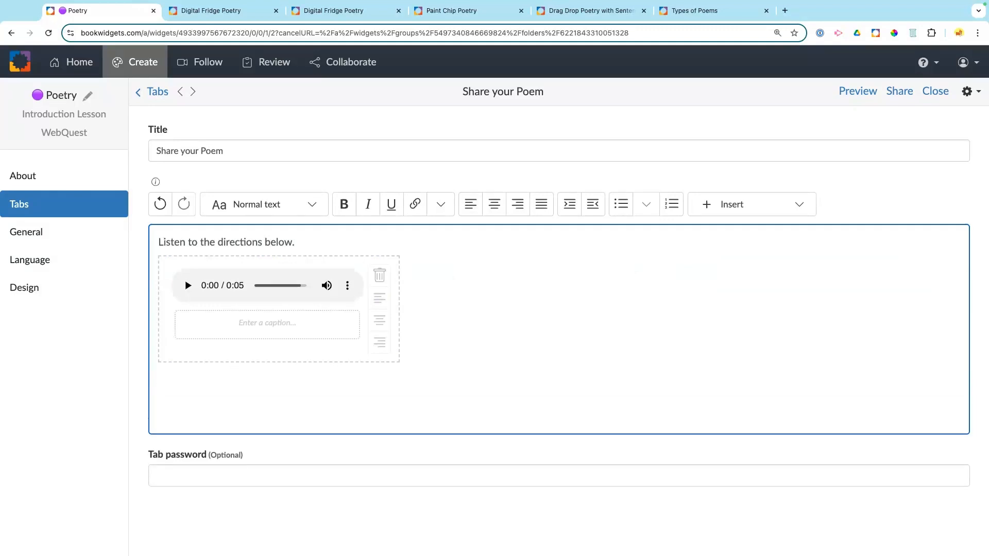
pyautogui.write('Click this act')
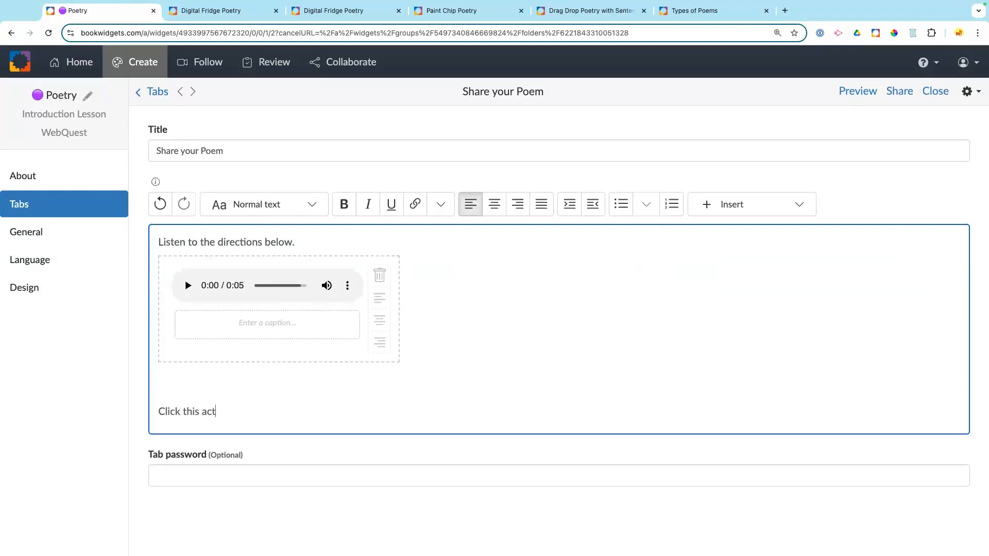
pyautogui.write('ivity to submit your poems')
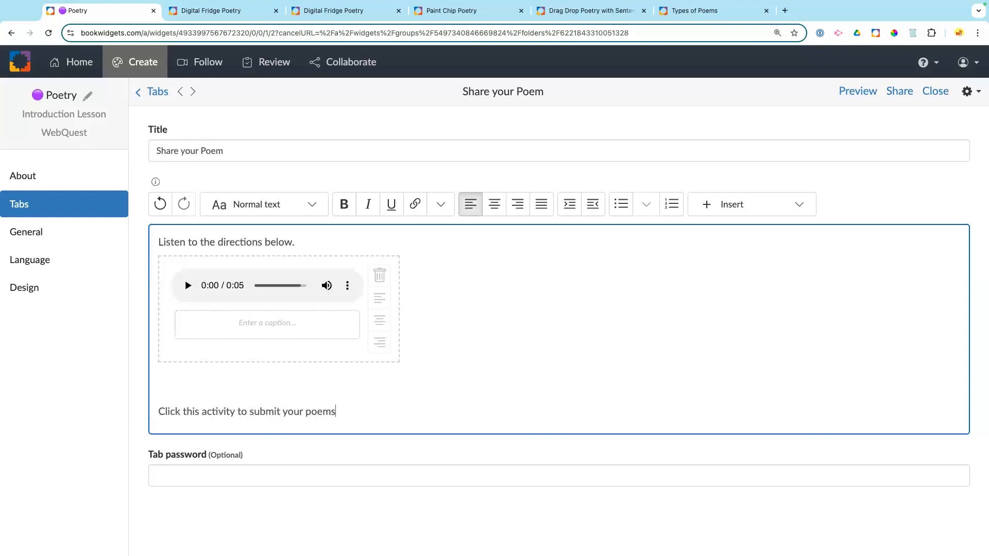
pyautogui.write('.')
pyautogui.press('Return')
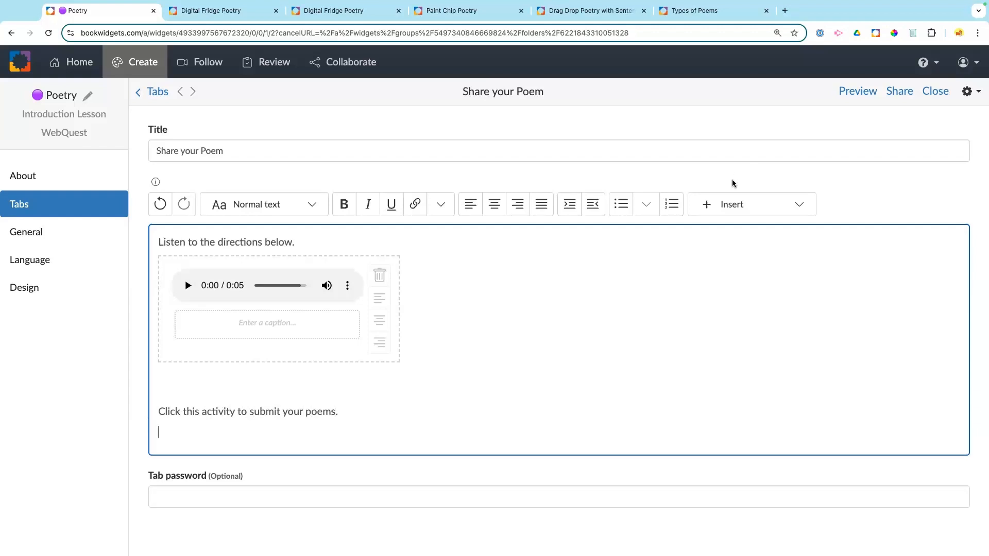
pyautogui.click(734, 204)
pyautogui.click(734, 205)
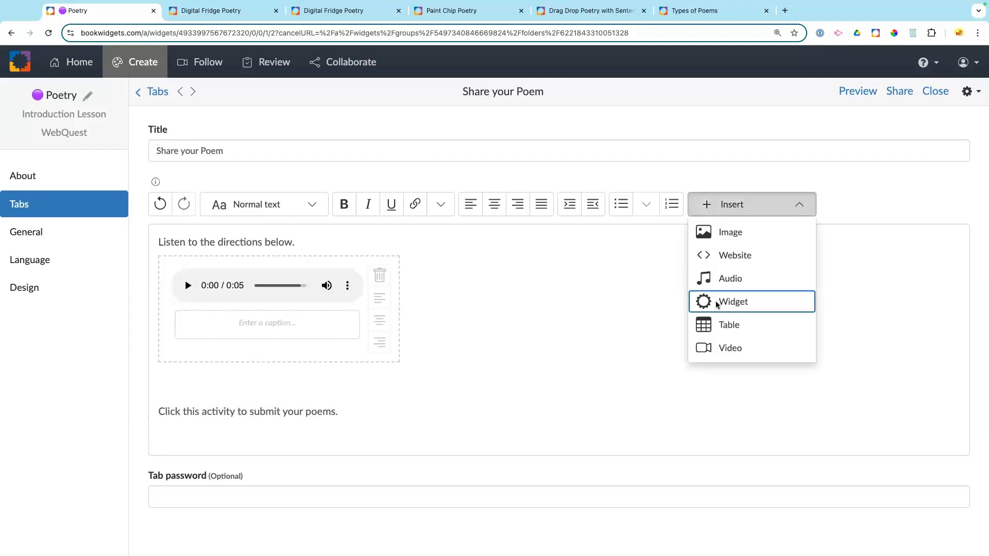
# Step: Embed the Self Publish your Poem activity left-aligned below the submit line, then return to the tabs list
pyautogui.click(719, 302)
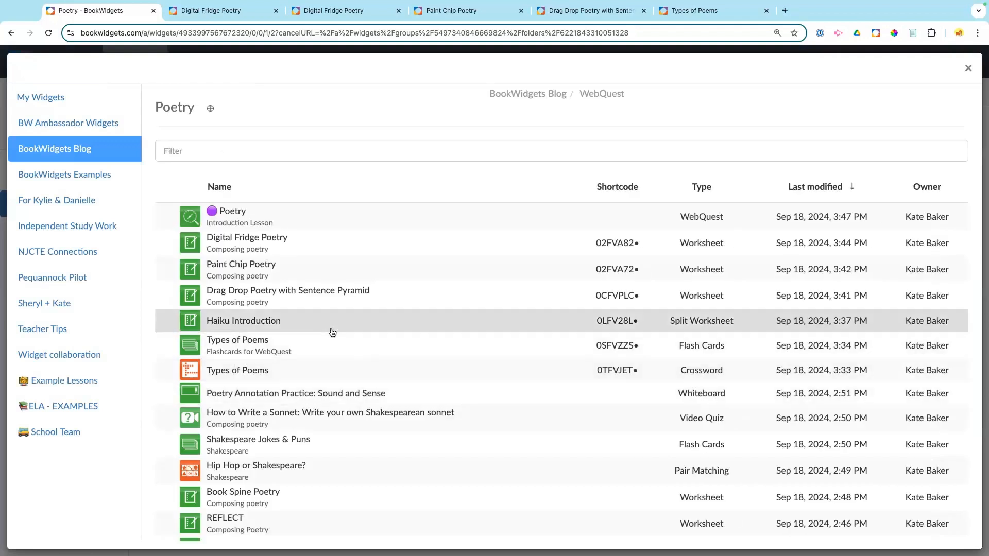
pyautogui.scroll(-1, 332, 332)
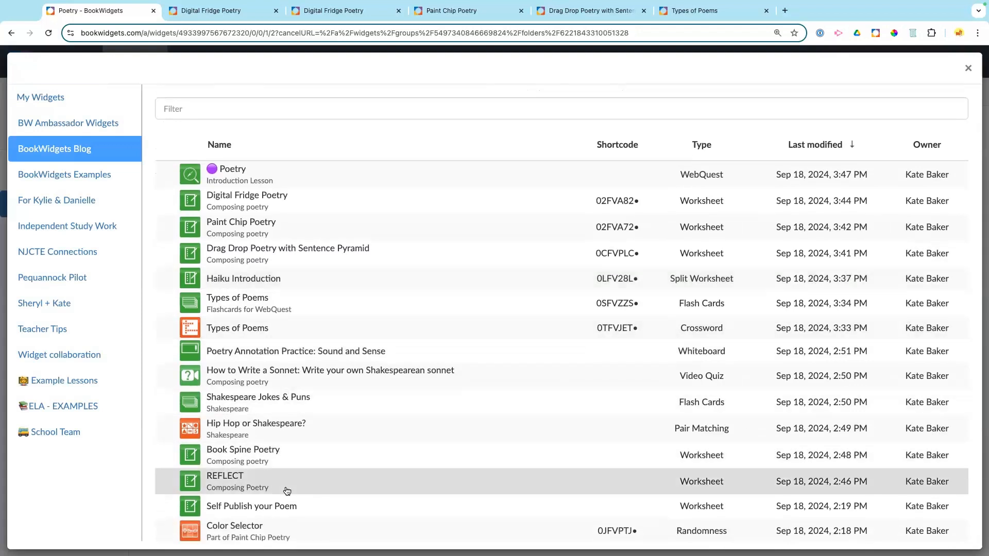
pyautogui.click(278, 510)
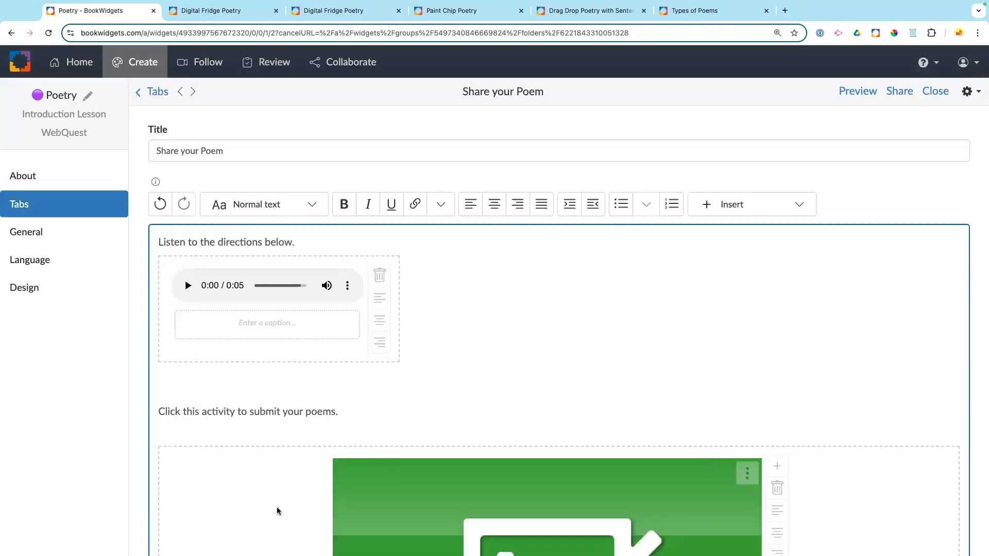
pyautogui.scroll(-4, 555, 350)
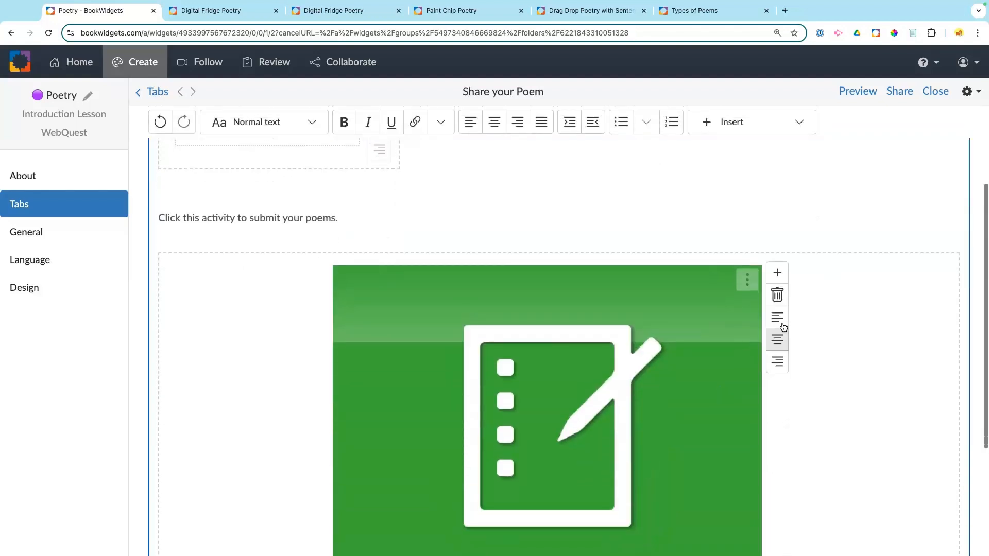
pyautogui.click(781, 319)
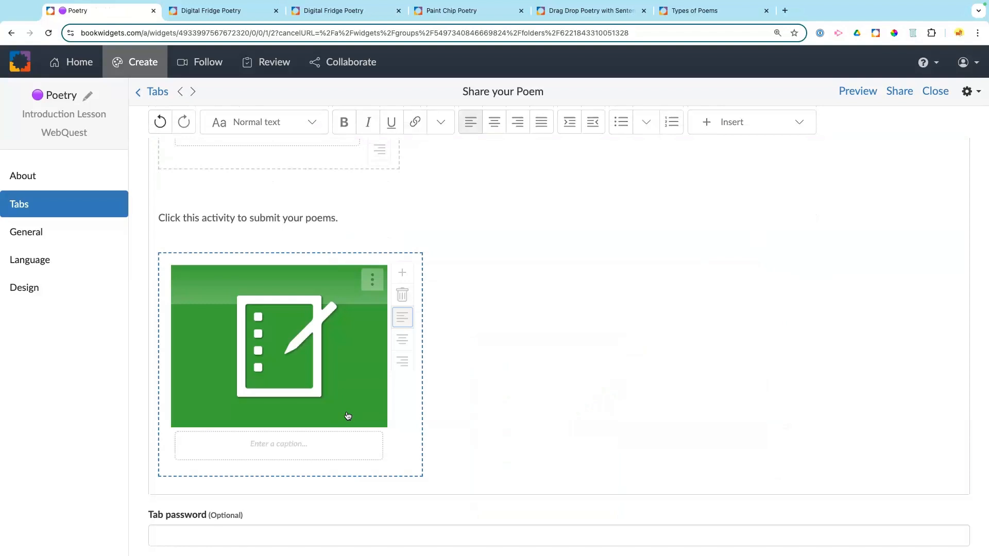
pyautogui.scroll(4, 523, 423)
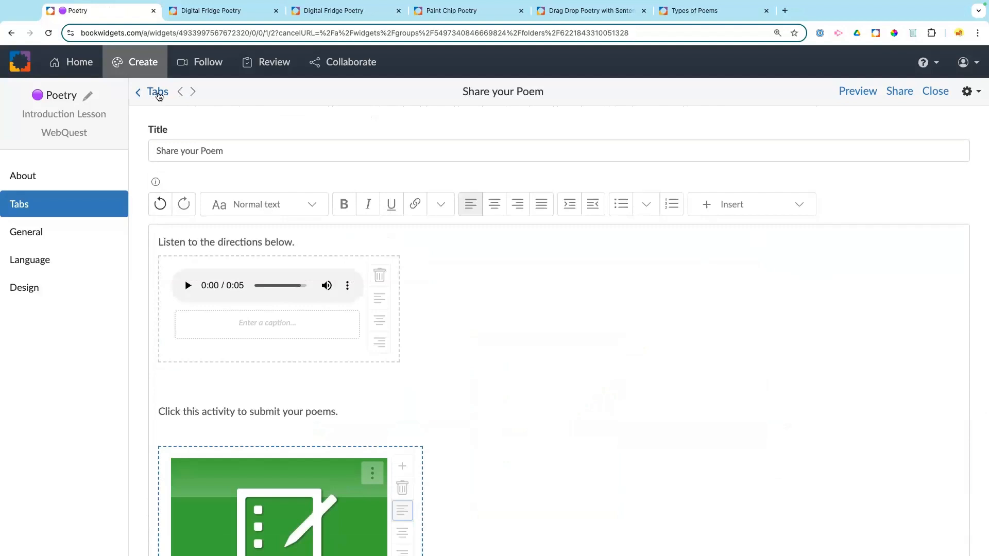
pyautogui.click(158, 94)
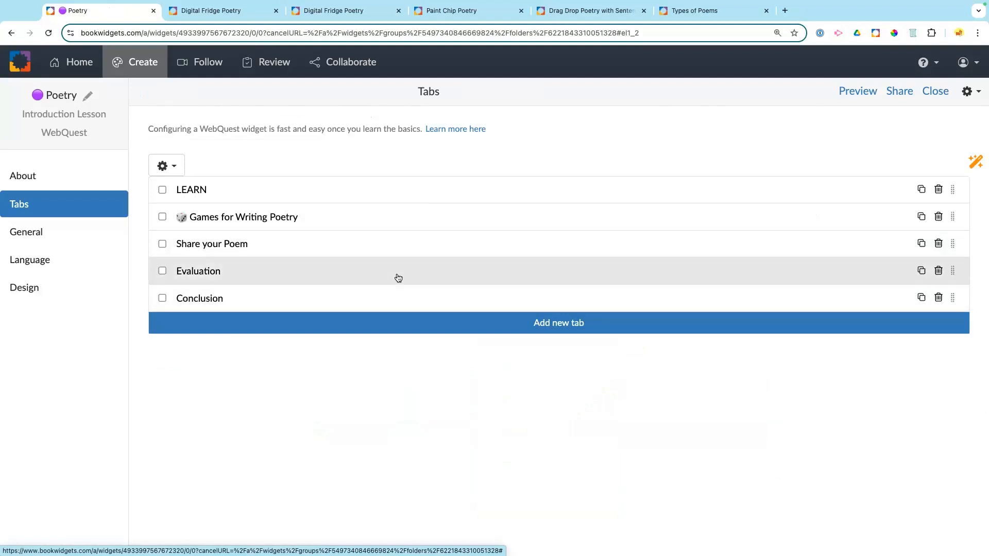
# Step: Delete the Evaluation and Conclusion tabs
pyautogui.click(939, 273)
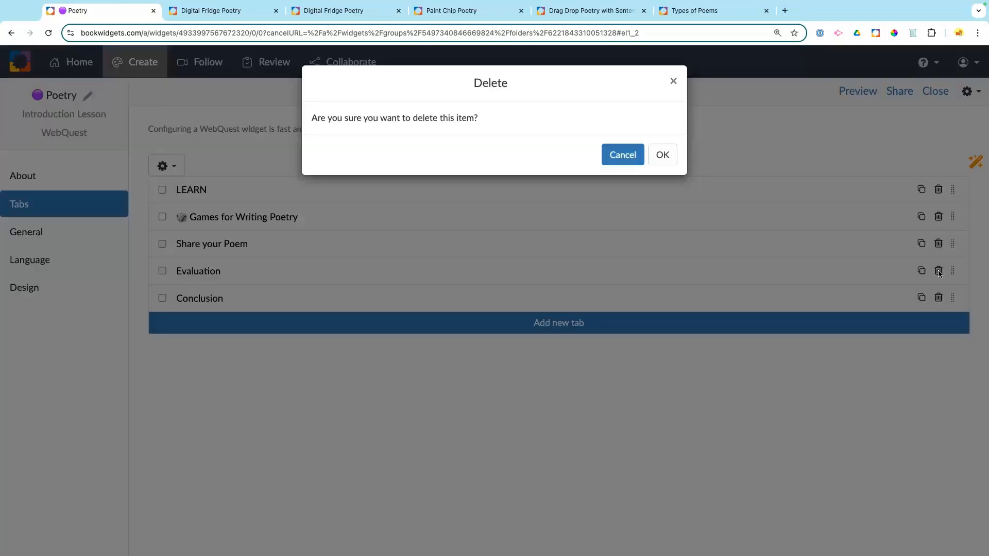
pyautogui.click(660, 155)
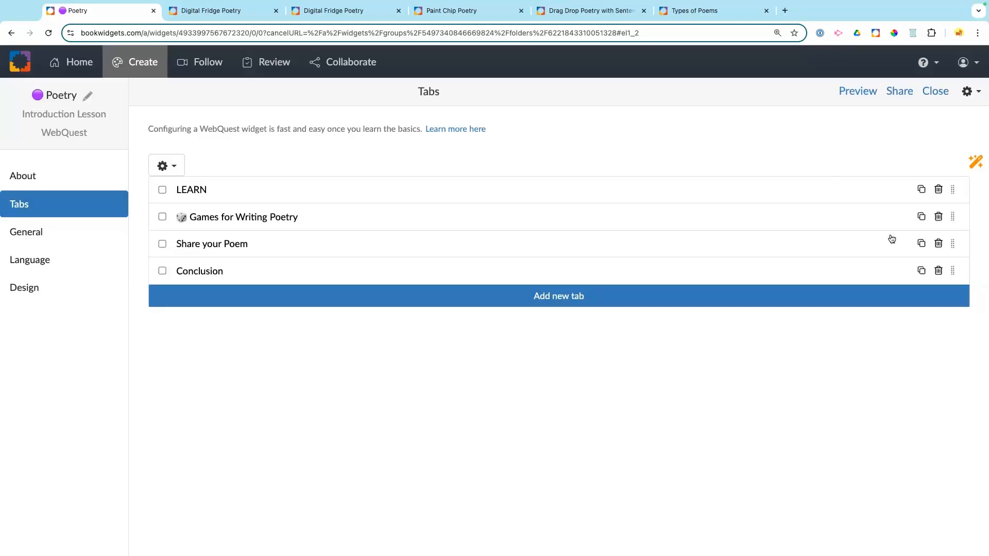
pyautogui.click(939, 270)
pyautogui.click(661, 155)
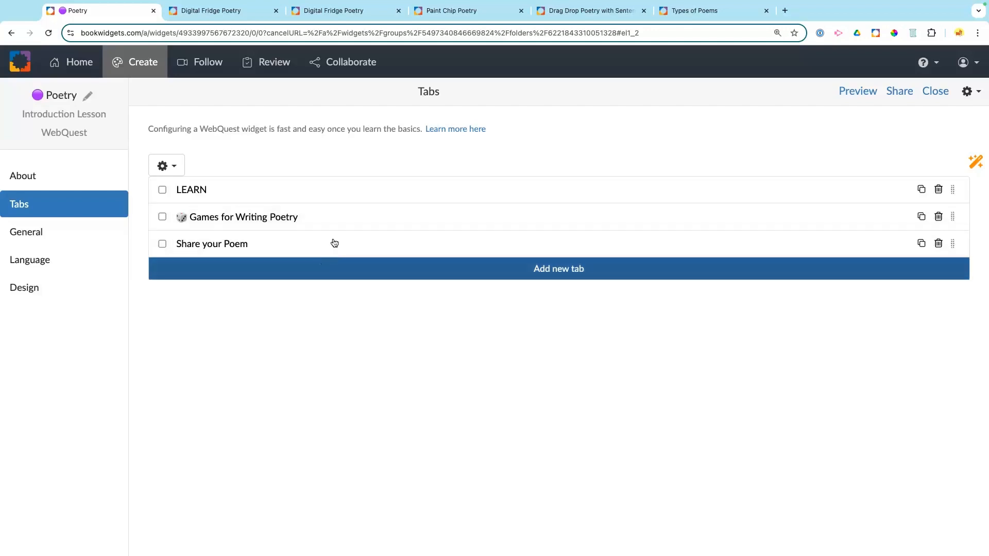
# Step: Retitle the LEARN tab as 'Learn about Poetry'
pyautogui.click(258, 190)
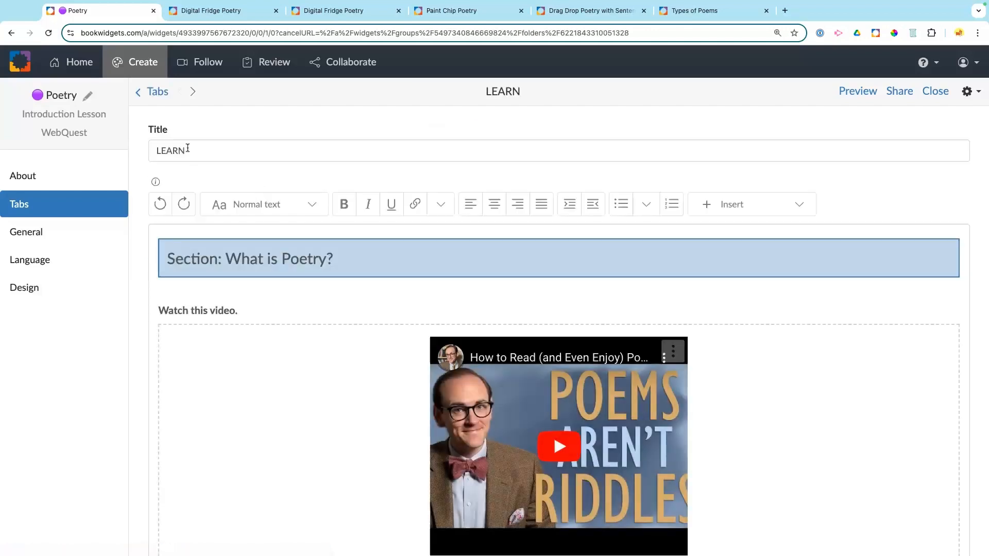
pyautogui.moveTo(187, 150); pyautogui.dragTo(140, 149)
pyautogui.write('Learn')
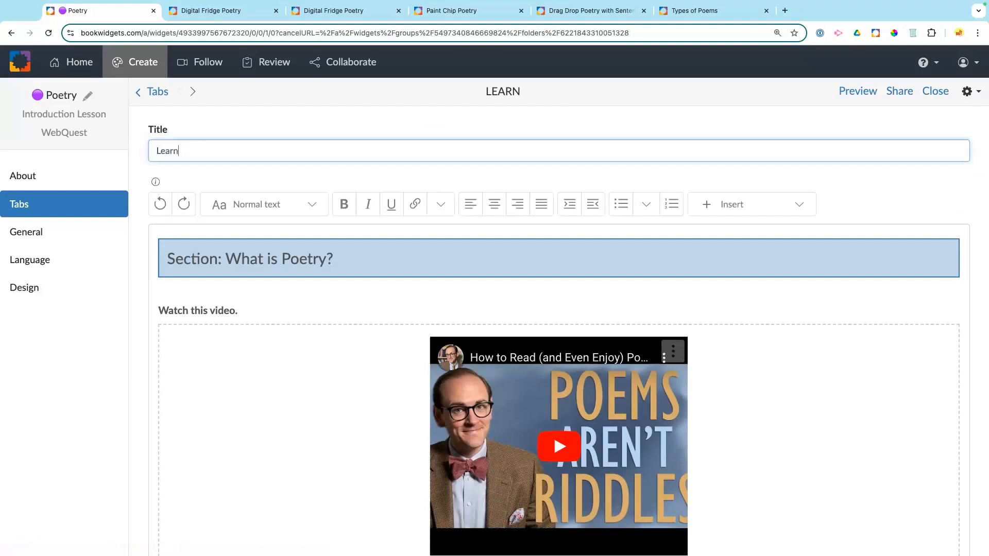
pyautogui.write(' about Poetry')
pyautogui.click(194, 129)
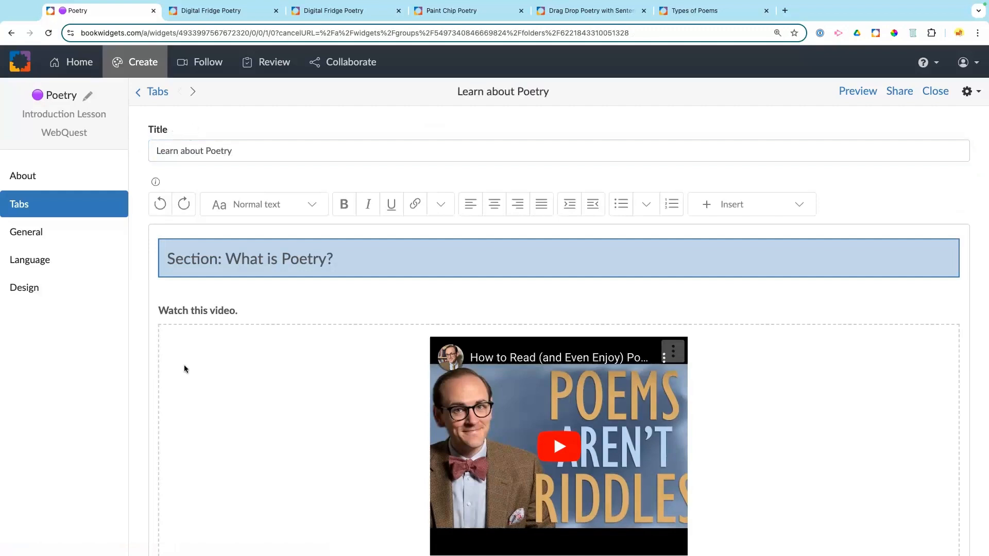
pyautogui.click(156, 93)
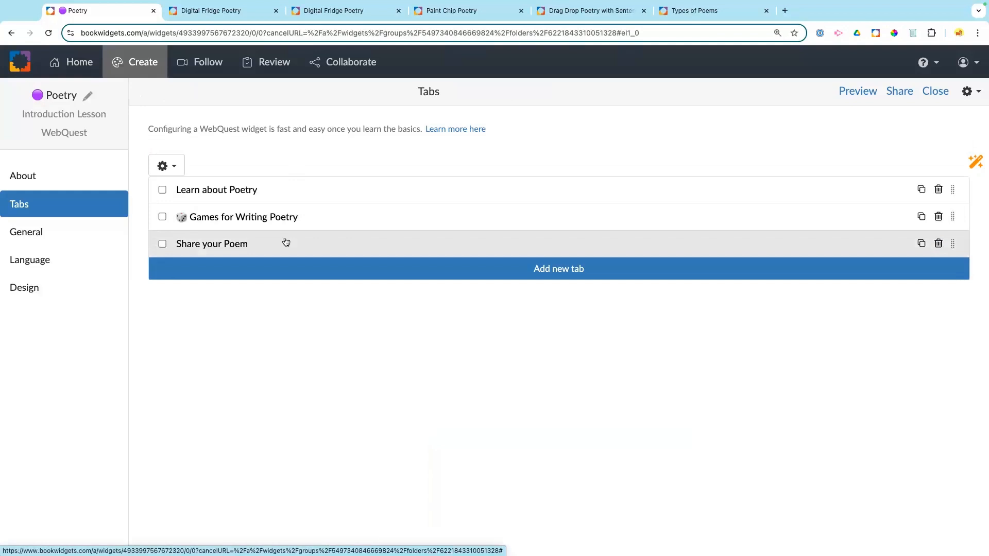
# Step: In General settings, label the back button with a left-arrow emoji followed by 'Back to the WebQuest'
pyautogui.click(96, 235)
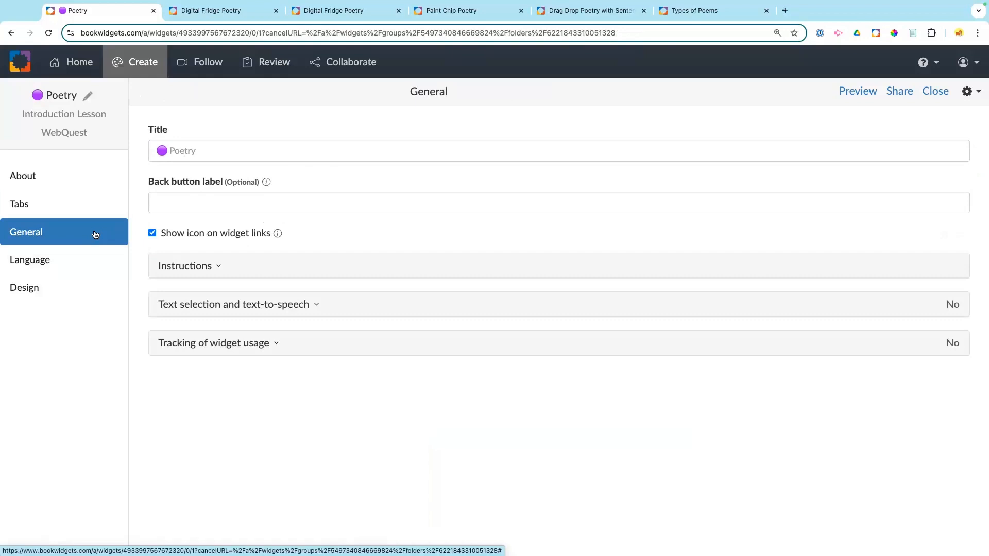
pyautogui.click(201, 198)
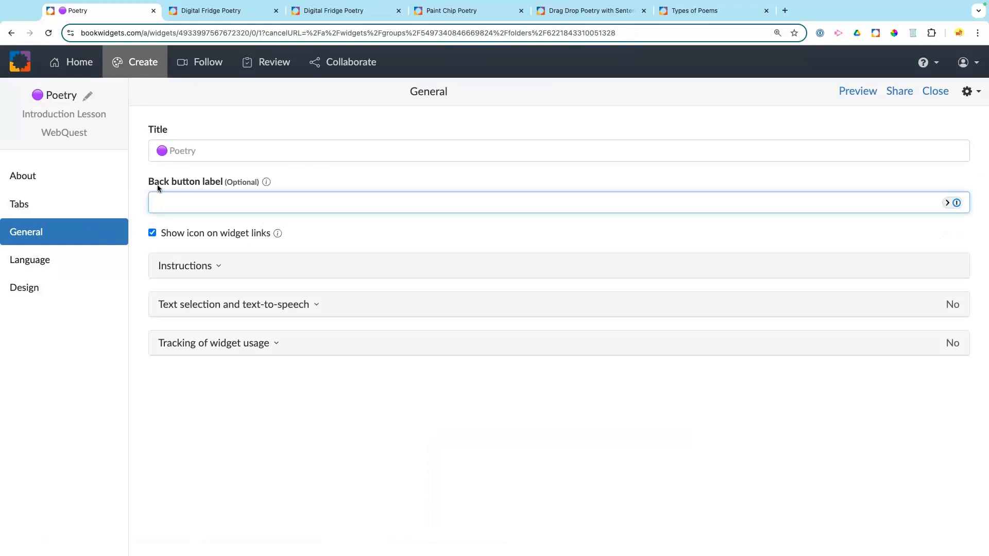
pyautogui.rightClick(189, 201)
pyautogui.click(206, 206)
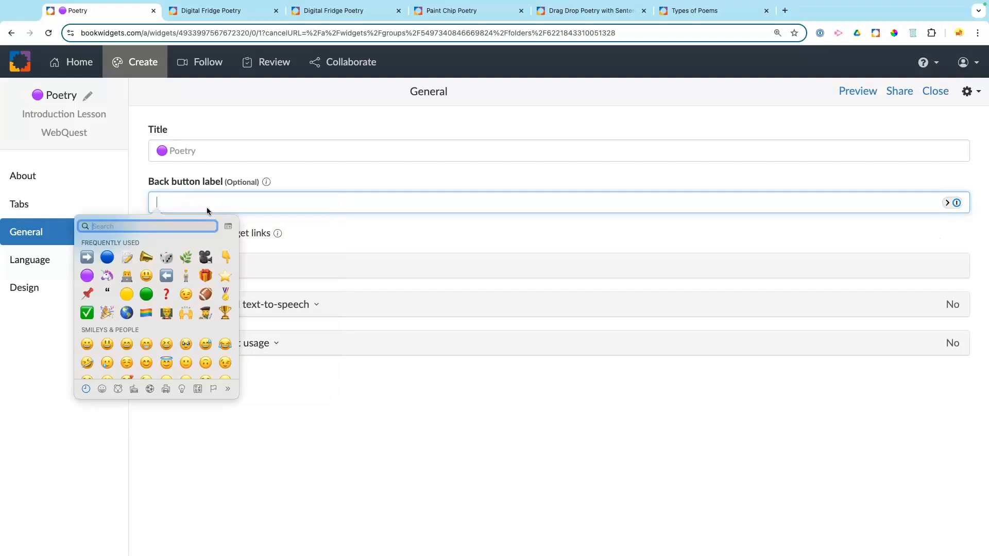
pyautogui.write('arrow')
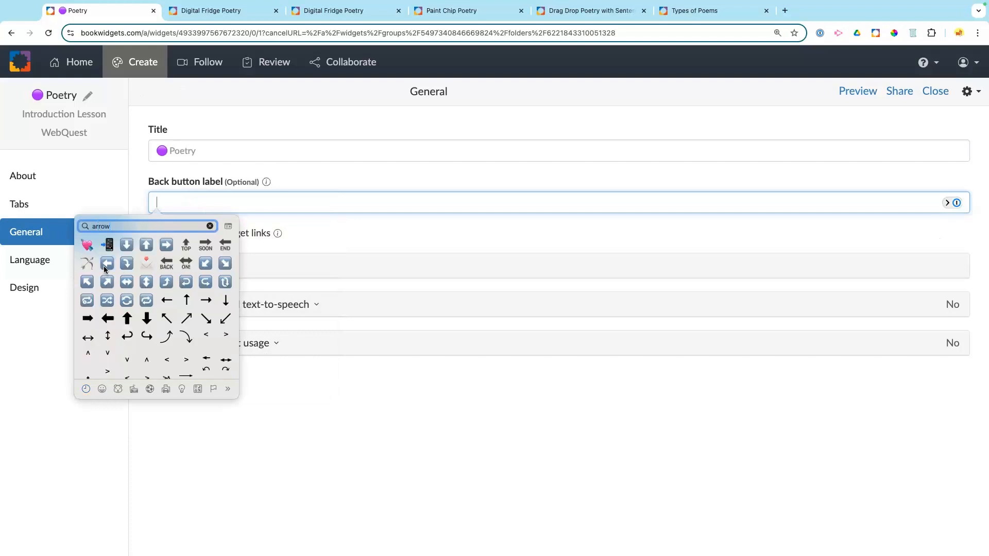
pyautogui.click(104, 266)
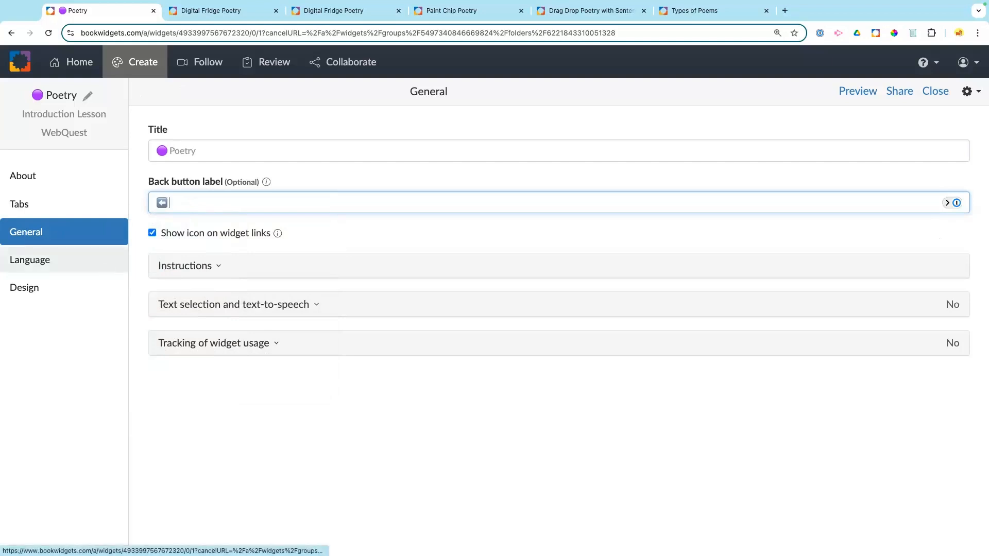
pyautogui.write('Back to the We')
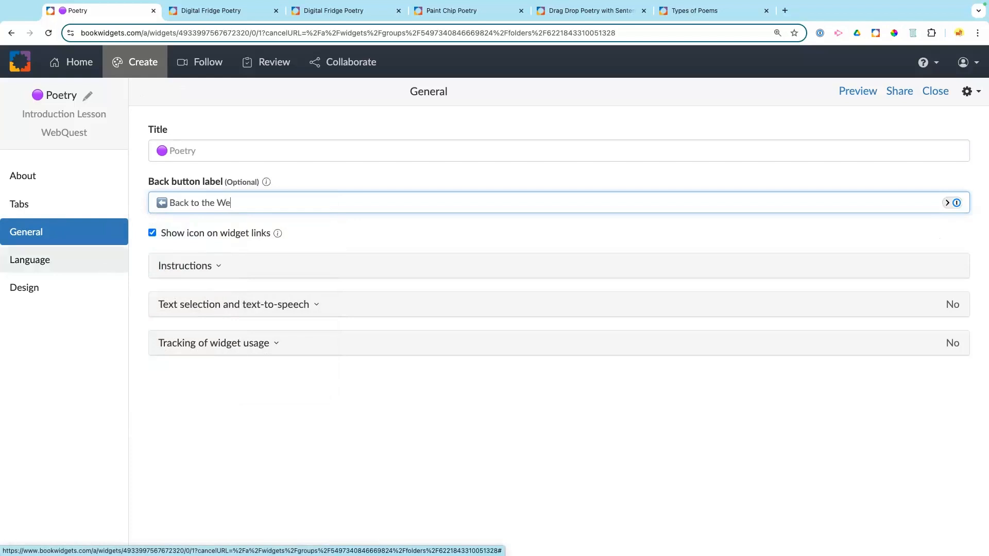
pyautogui.write('bQuest')
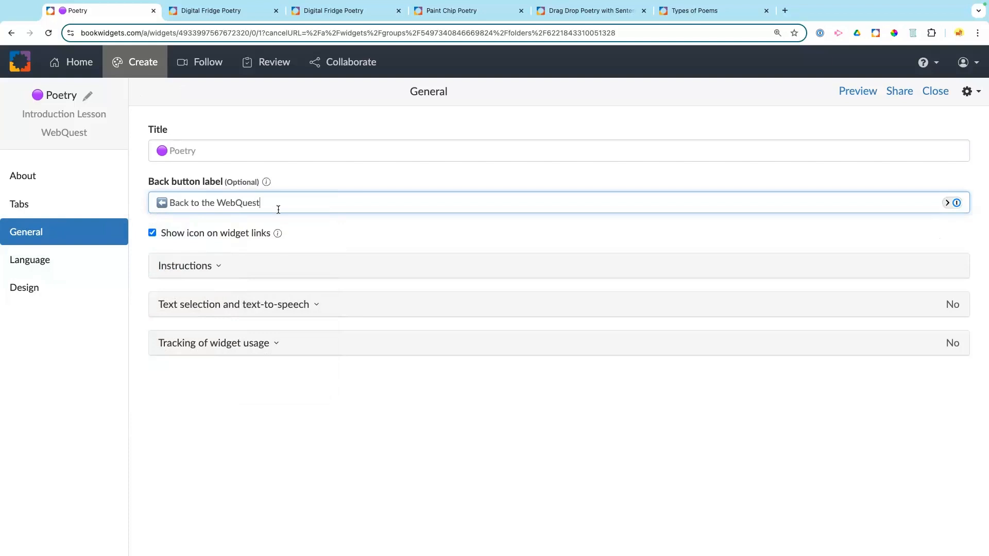
pyautogui.click(351, 181)
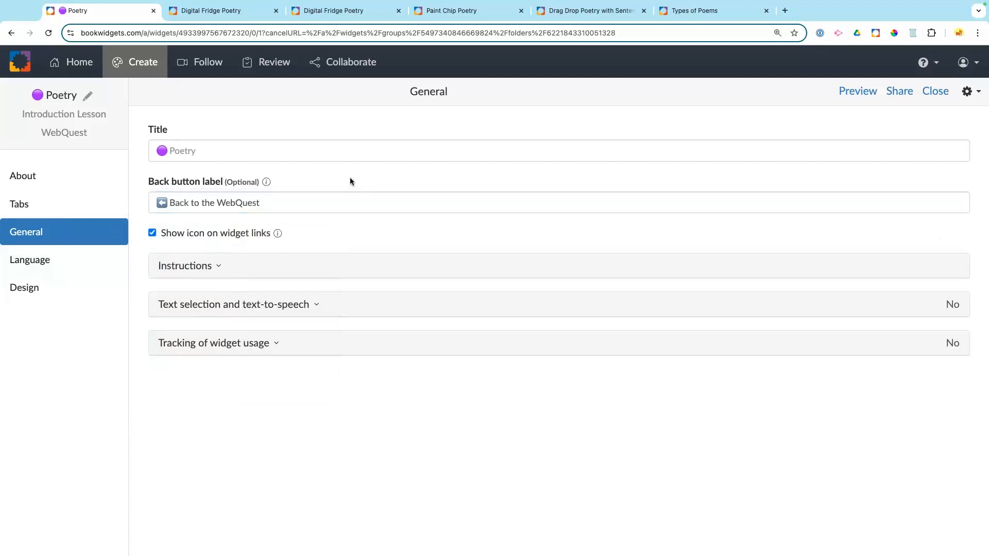
# Step: Preview as a student, open Flashcards under Types of Poems, and return via 'Back to the WebQuest'
pyautogui.click(863, 92)
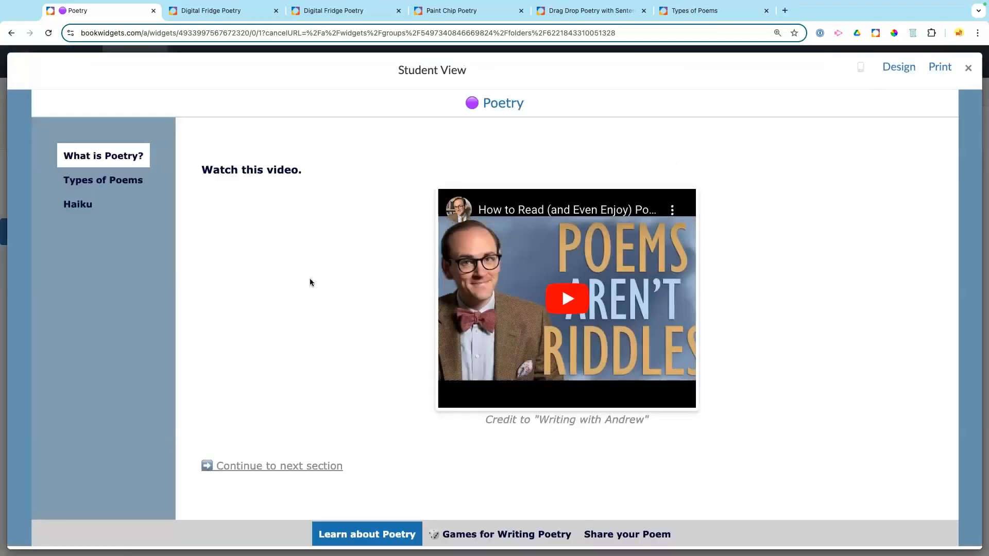
pyautogui.click(91, 180)
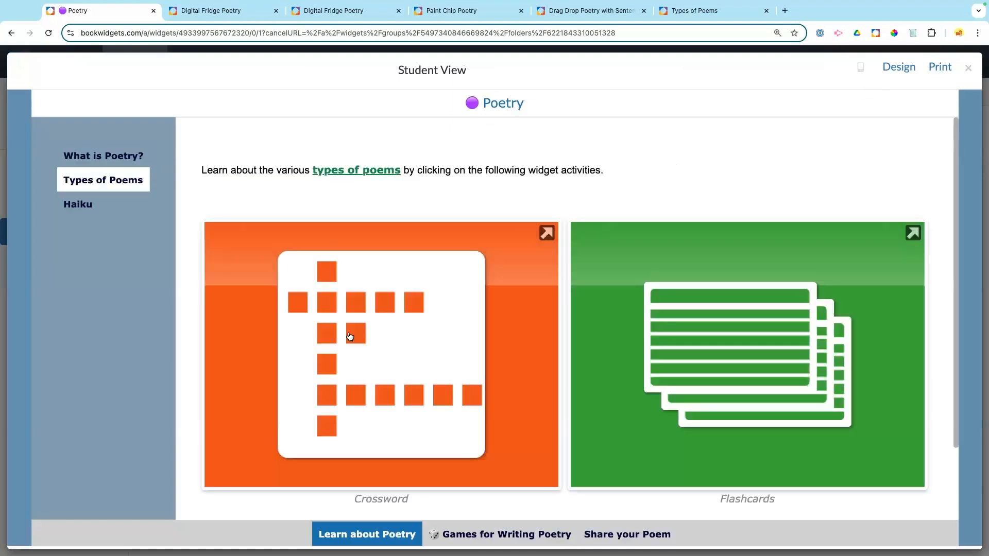
pyautogui.click(601, 334)
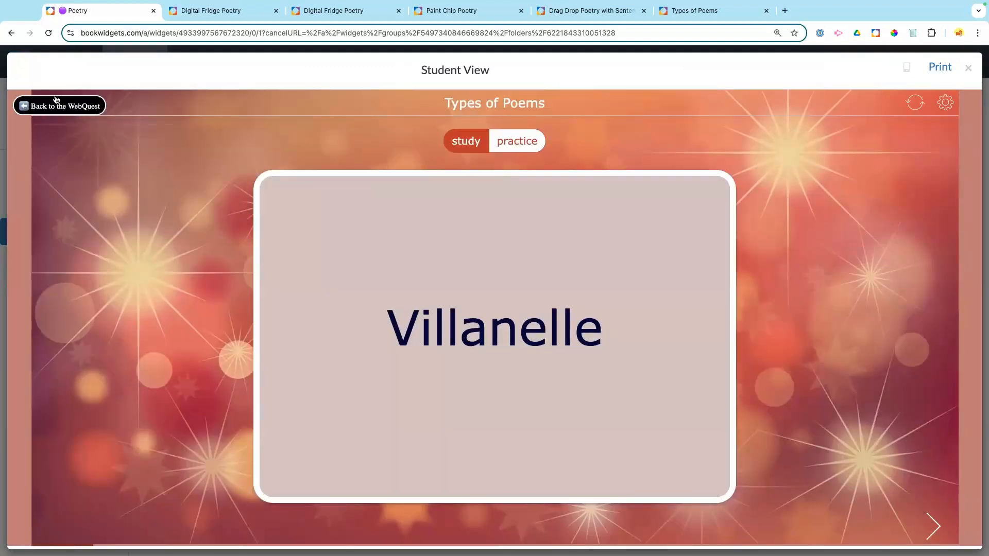
pyautogui.click(85, 107)
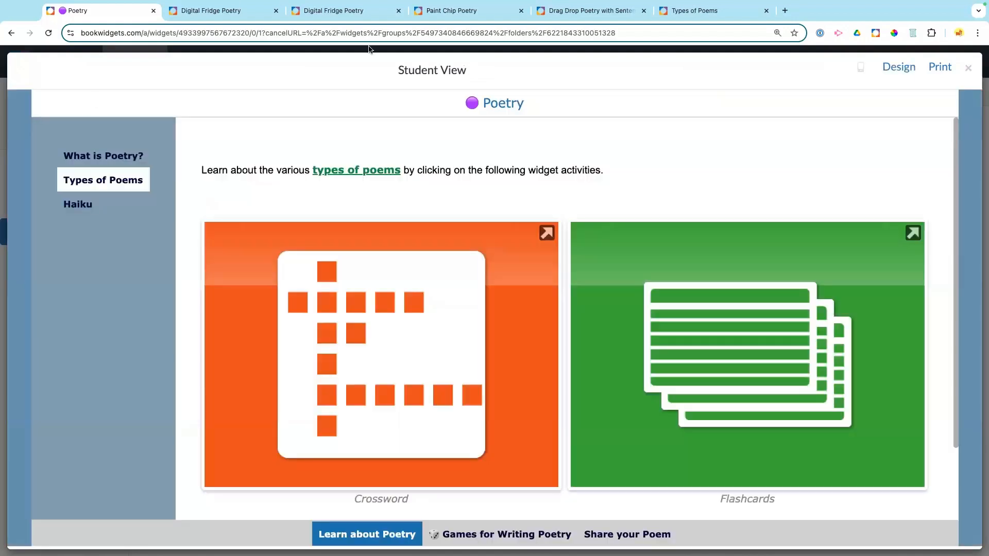
# Step: Enter the start-up instructions 'Navigate through the webquest to learn about poetry'
pyautogui.click(968, 68)
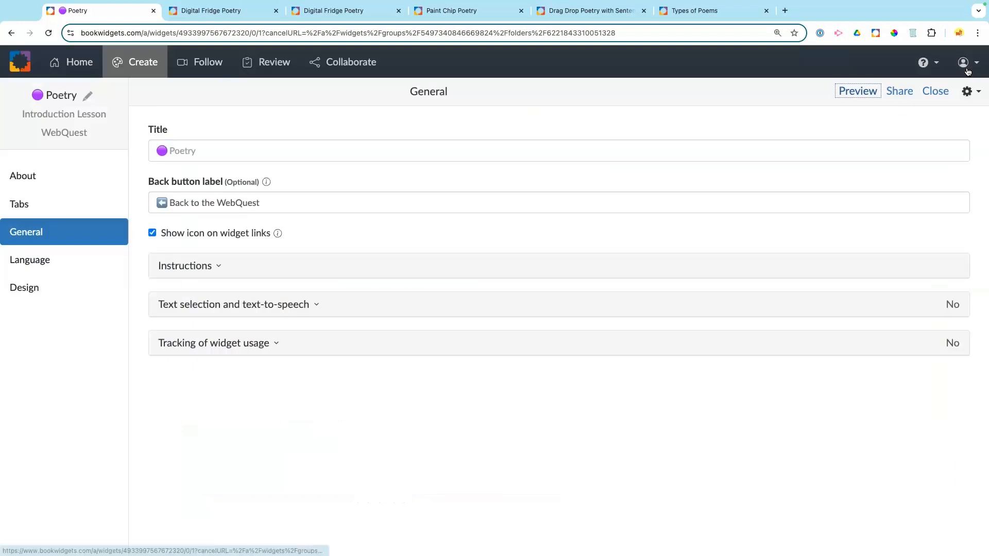
pyautogui.click(168, 266)
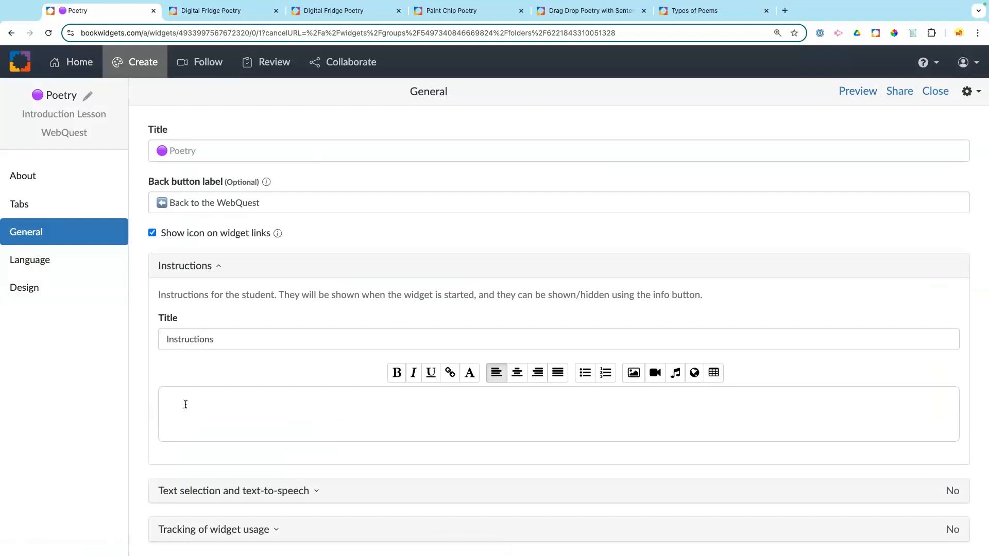
pyautogui.write('Navigate through the web')
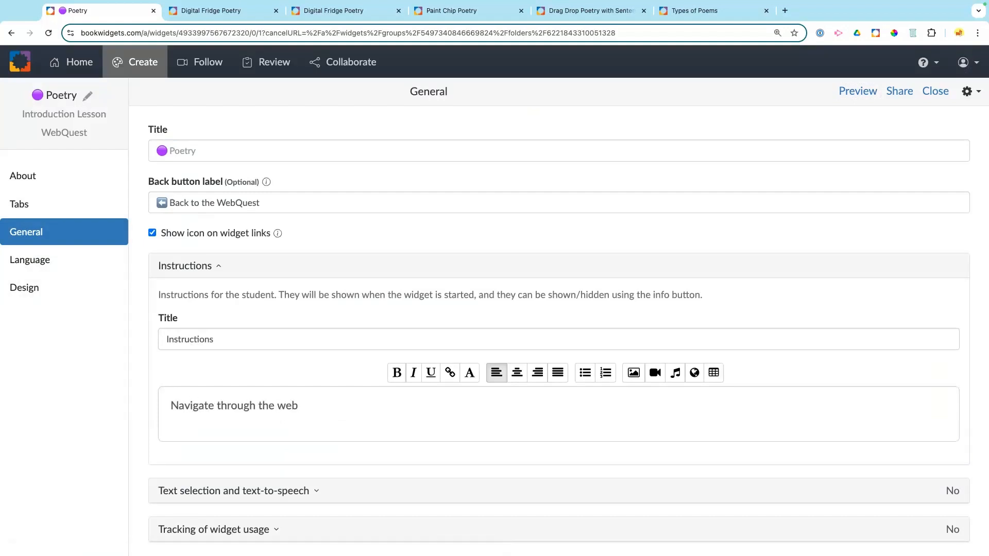
pyautogui.write('quest to learn about poetry.')
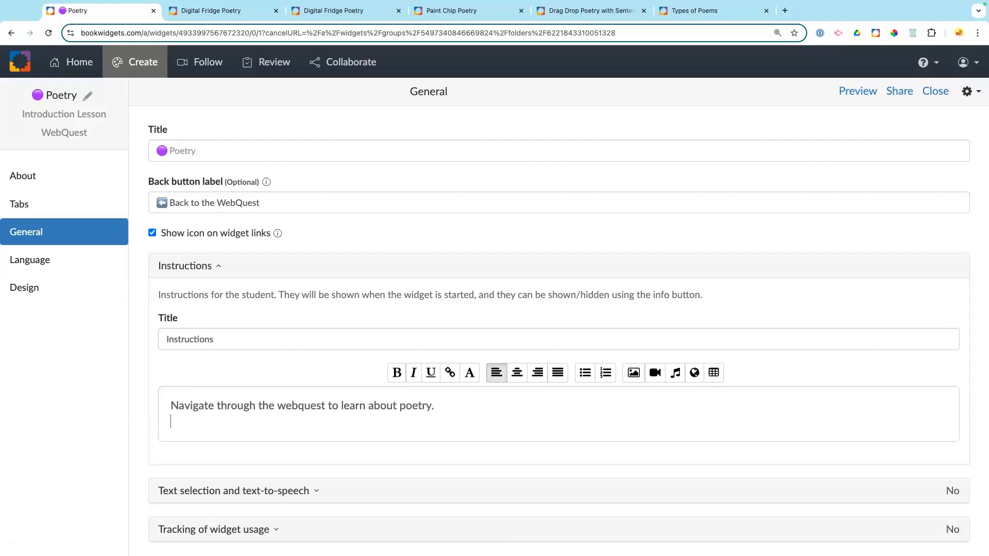
pyautogui.press('Return')
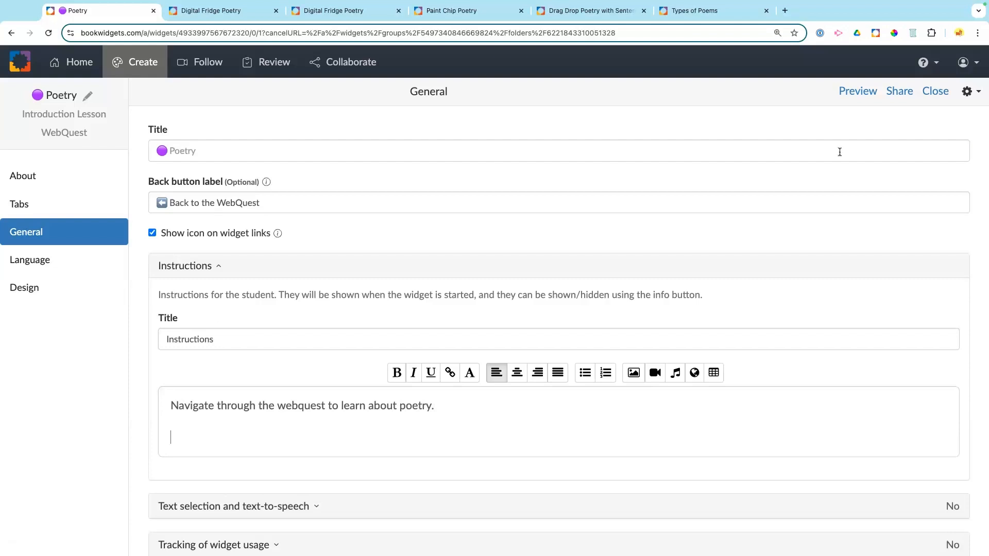
# Step: Preview the widget to test the instructions popup, then close the preview
pyautogui.click(857, 93)
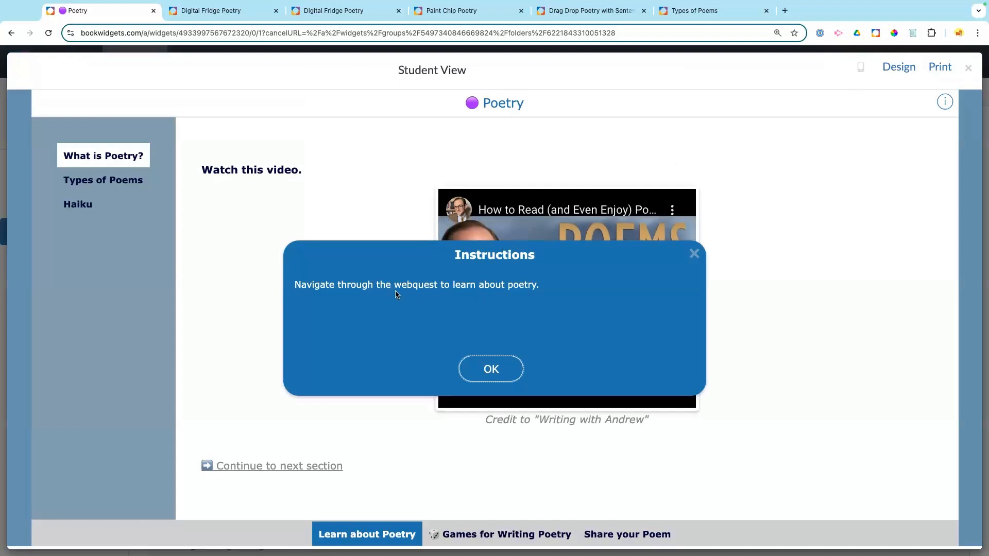
pyautogui.click(485, 365)
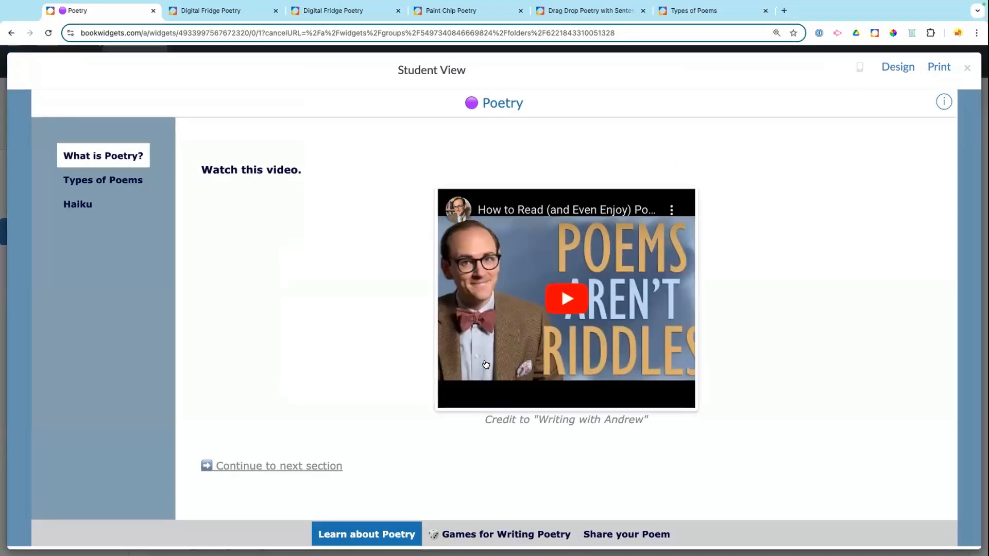
pyautogui.click(940, 104)
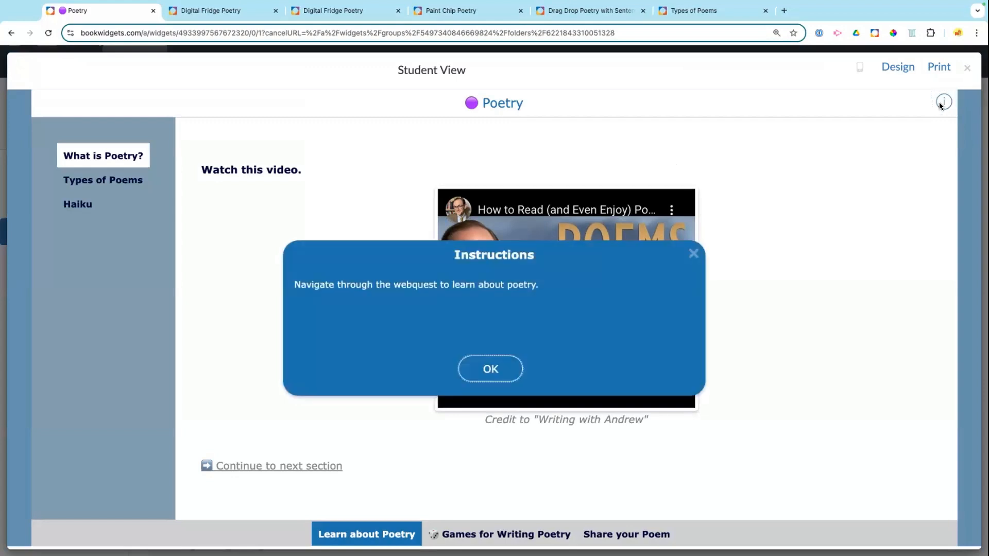
pyautogui.click(693, 253)
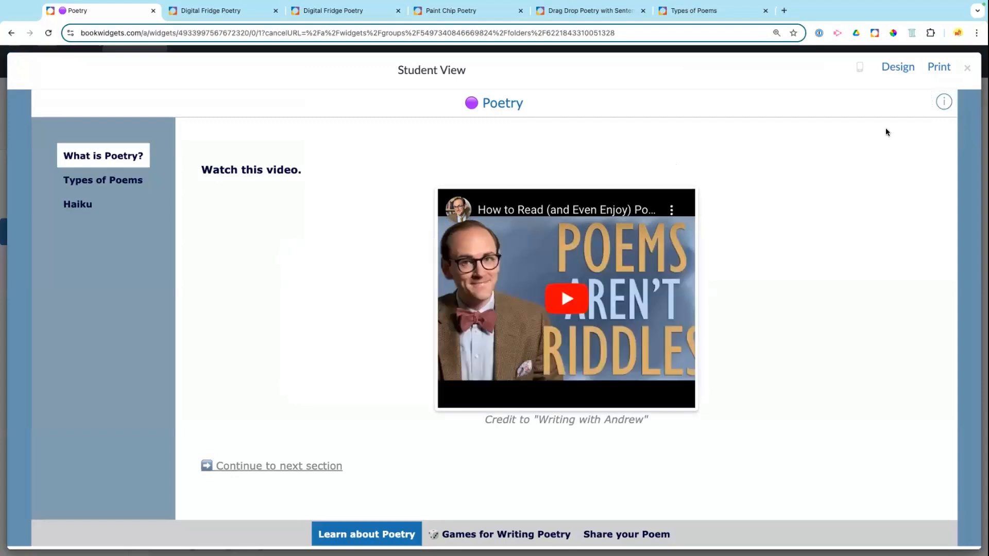
pyautogui.click(966, 68)
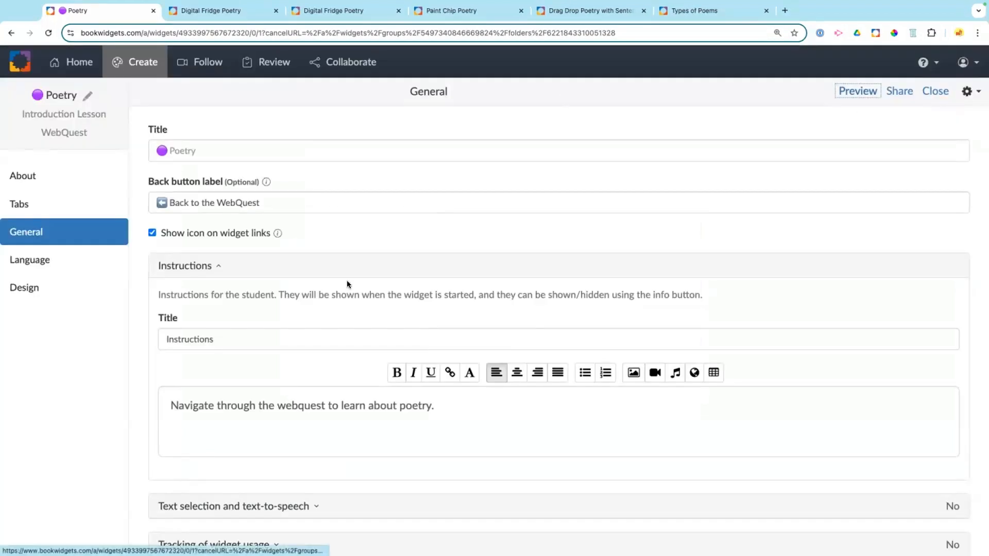
# Step: Title the instructions 'Glossary' and replace their text with 'A gloassary of useful terms and information'
pyautogui.click(187, 339)
pyautogui.doubleClick(187, 339)
pyautogui.write('GLossary')
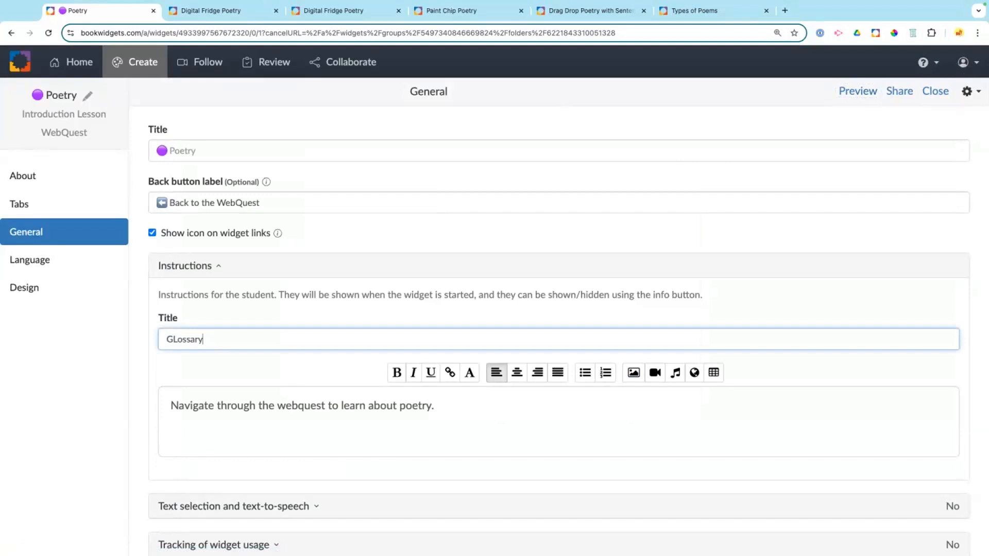
pyautogui.click(178, 340)
pyautogui.press('BackSpace')
pyautogui.write('lossary')
pyautogui.click(404, 425)
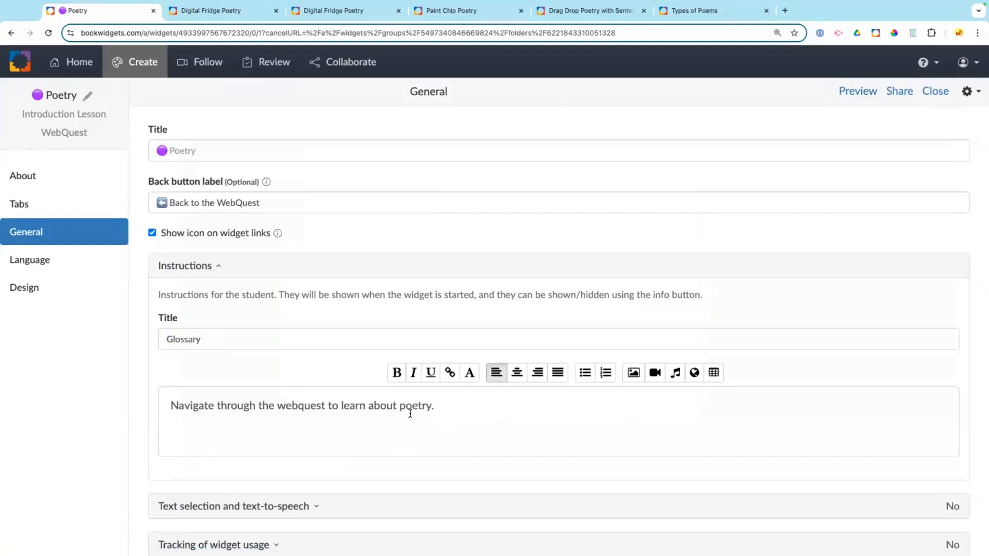
pyautogui.moveTo(439, 407); pyautogui.dragTo(181, 407)
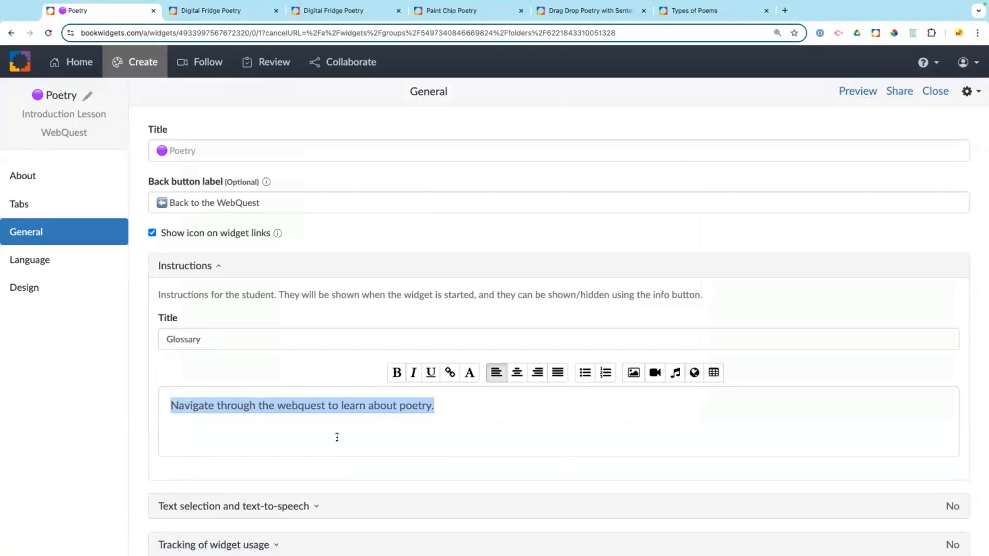
pyautogui.write('A g')
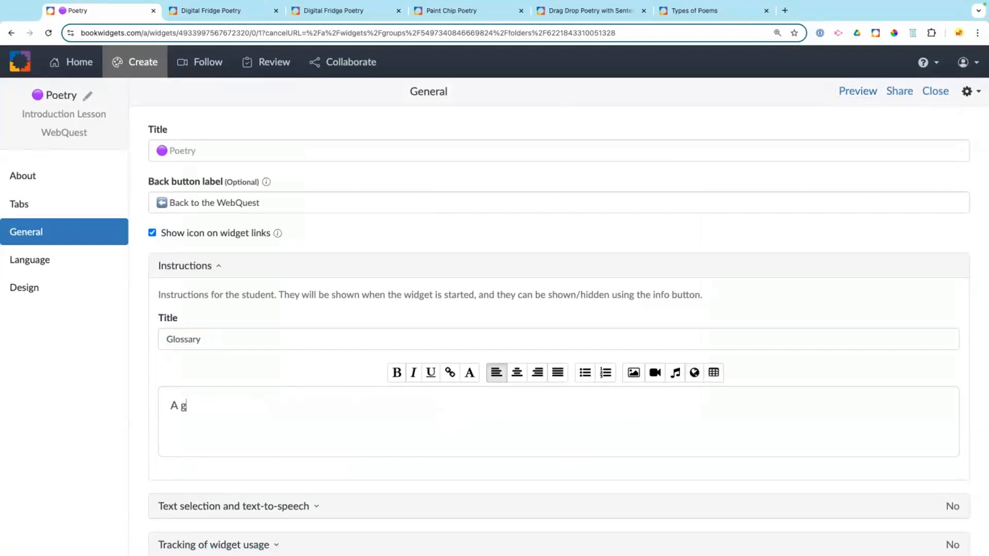
pyautogui.write('loassary of useful terms ')
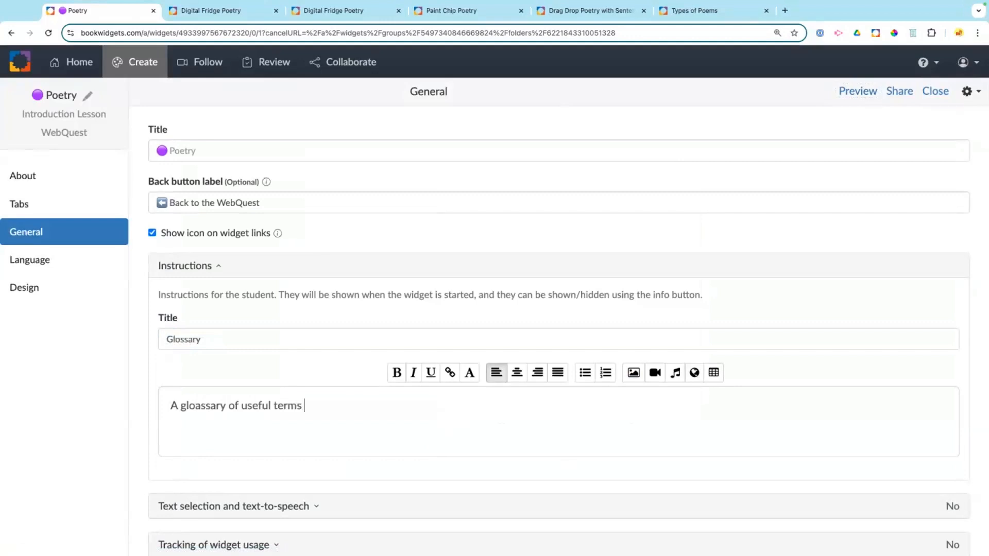
pyautogui.write('and information')
pyautogui.press('Return')
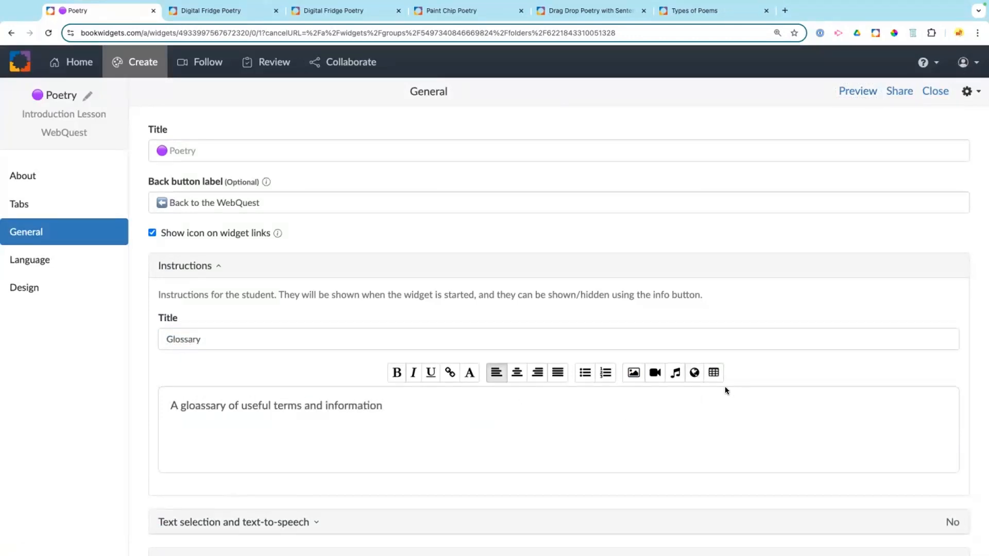
# Step: Add a table with rows 'term 1' / 'definition' and 'term 2' / 'definition', then preview
pyautogui.click(713, 372)
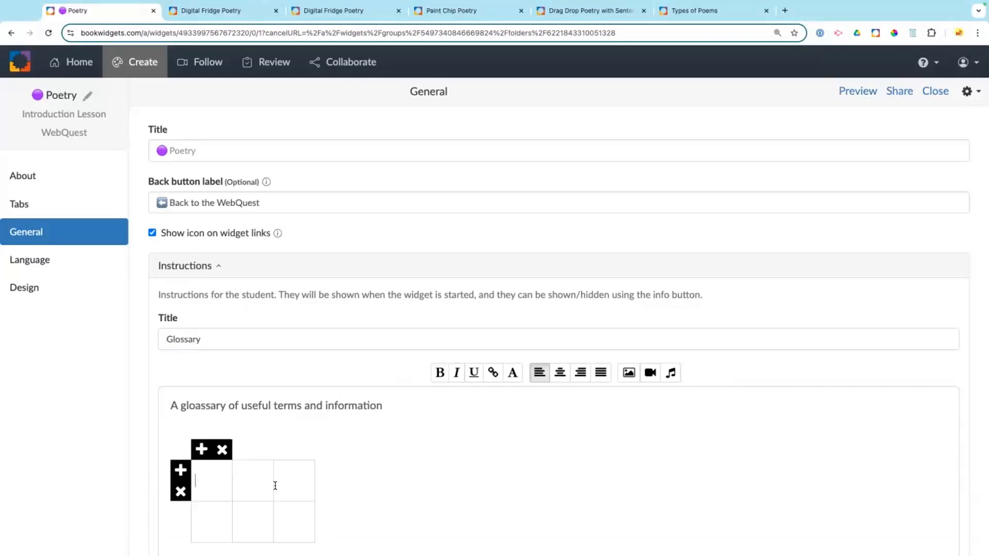
pyautogui.write('term 1')
pyautogui.click(262, 485)
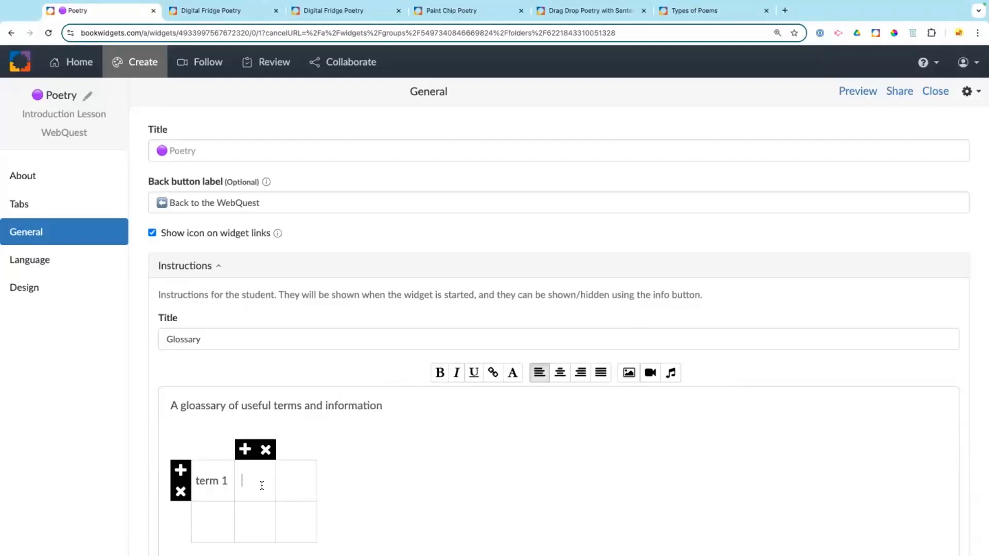
pyautogui.write('defntiion')
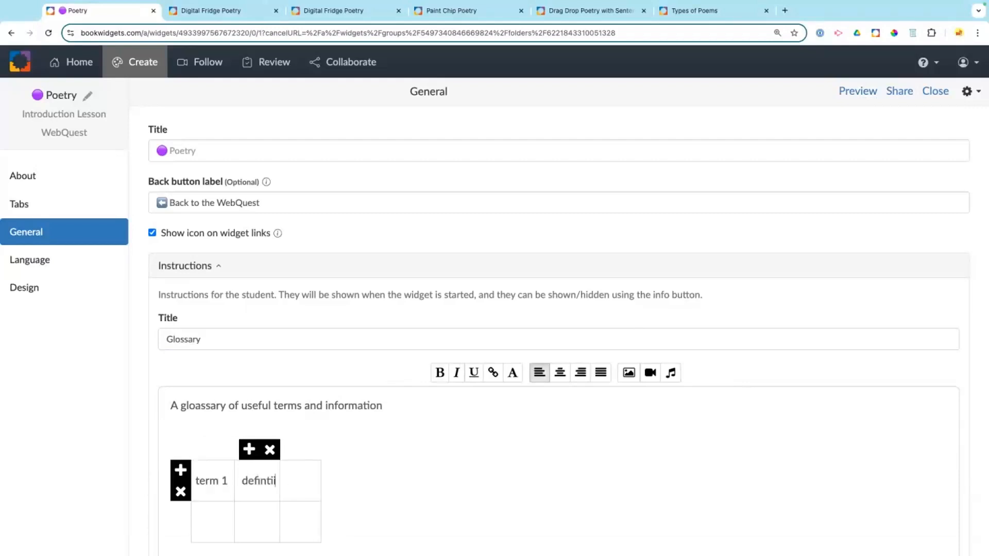
pyautogui.doubleClick(267, 480)
pyautogui.write('defin')
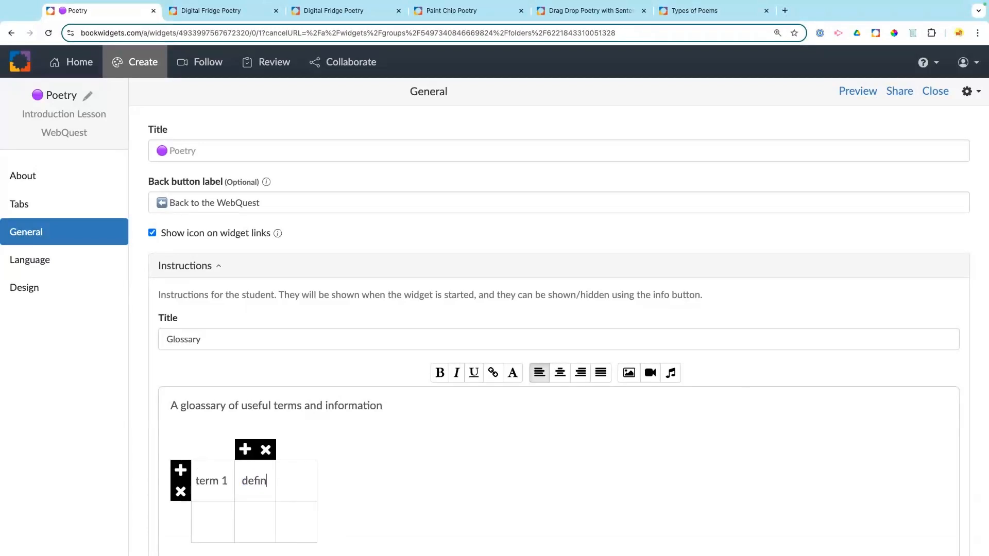
pyautogui.write('ition')
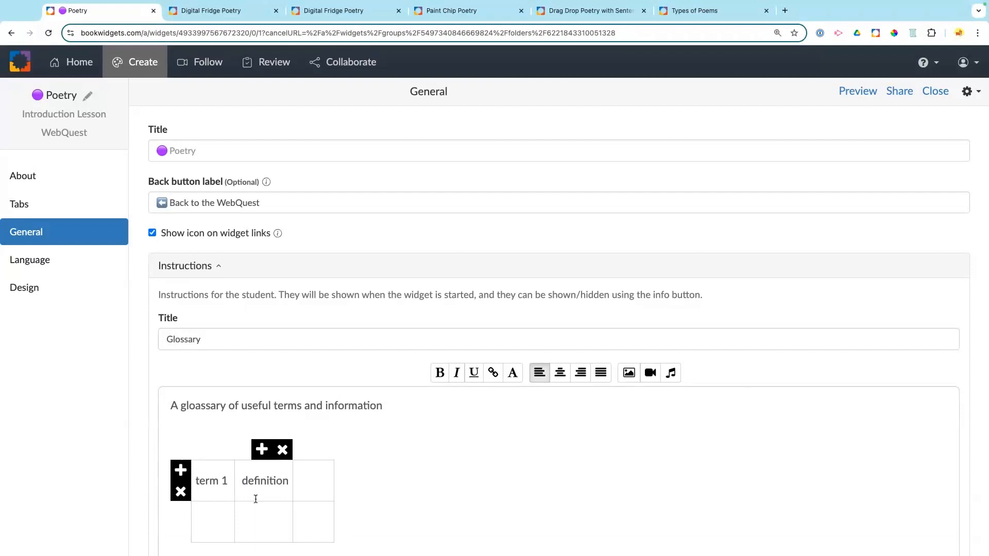
pyautogui.click(204, 517)
pyautogui.write('term 2')
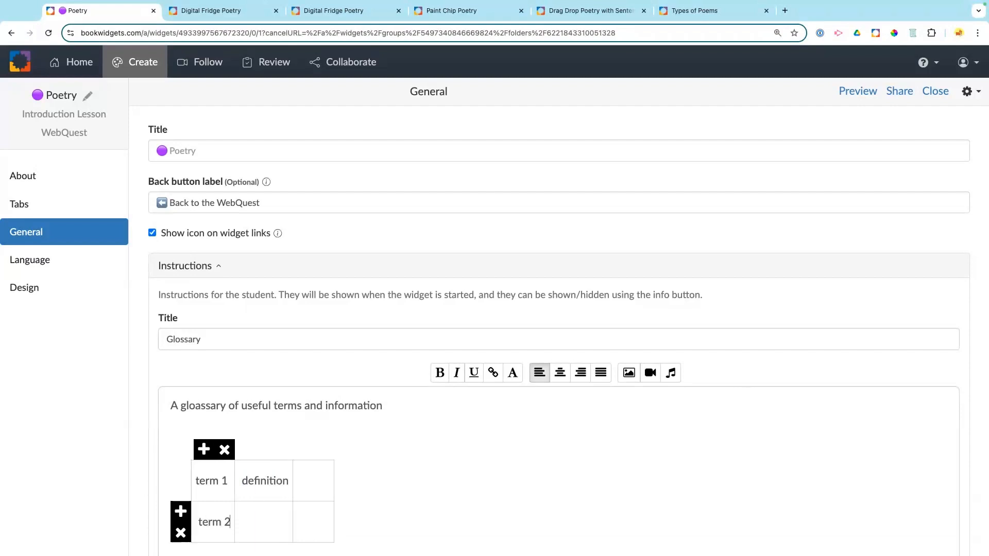
pyautogui.click(268, 521)
pyautogui.write('definitio')
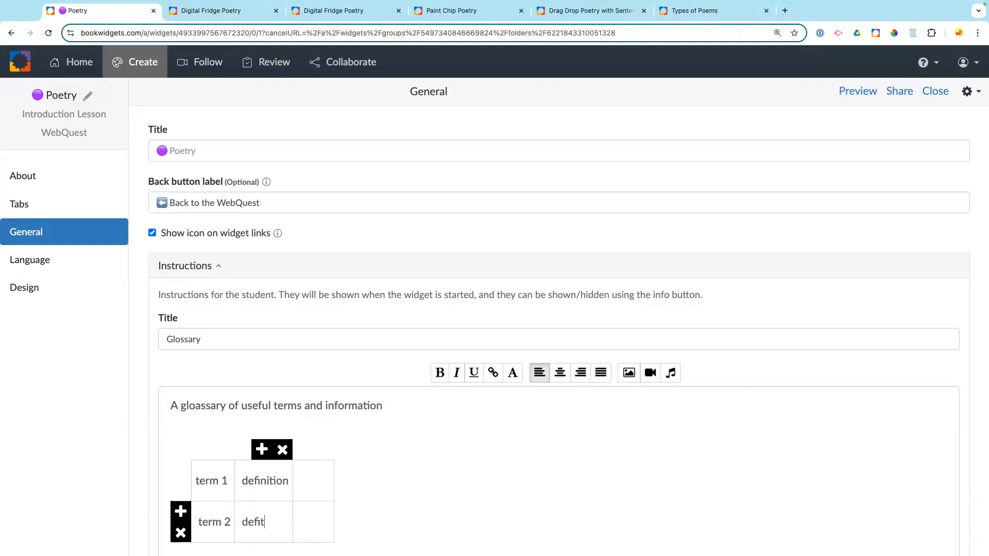
pyautogui.write('n')
pyautogui.press('BackSpace')
pyautogui.press('BackSpace')
pyautogui.write('nition')
pyautogui.click(871, 93)
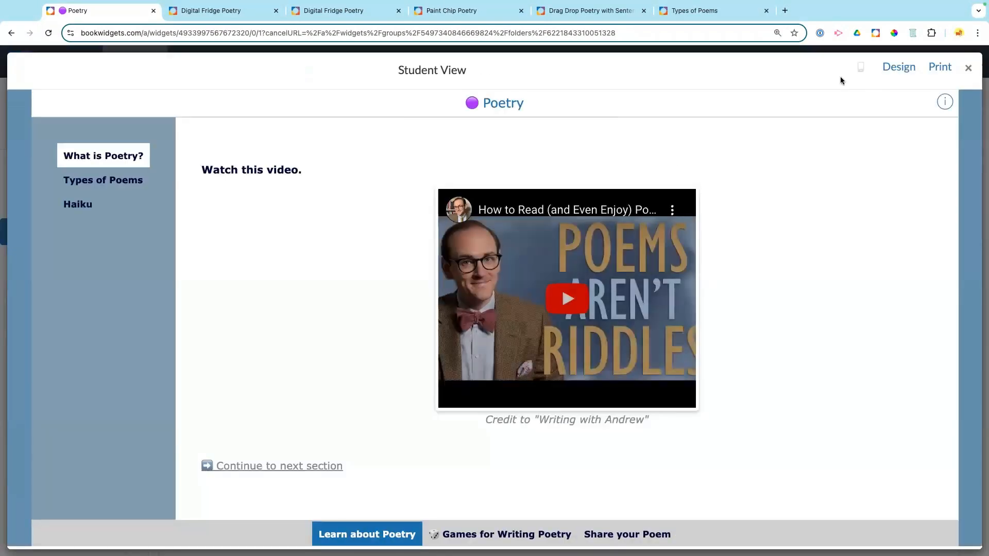
pyautogui.click(946, 102)
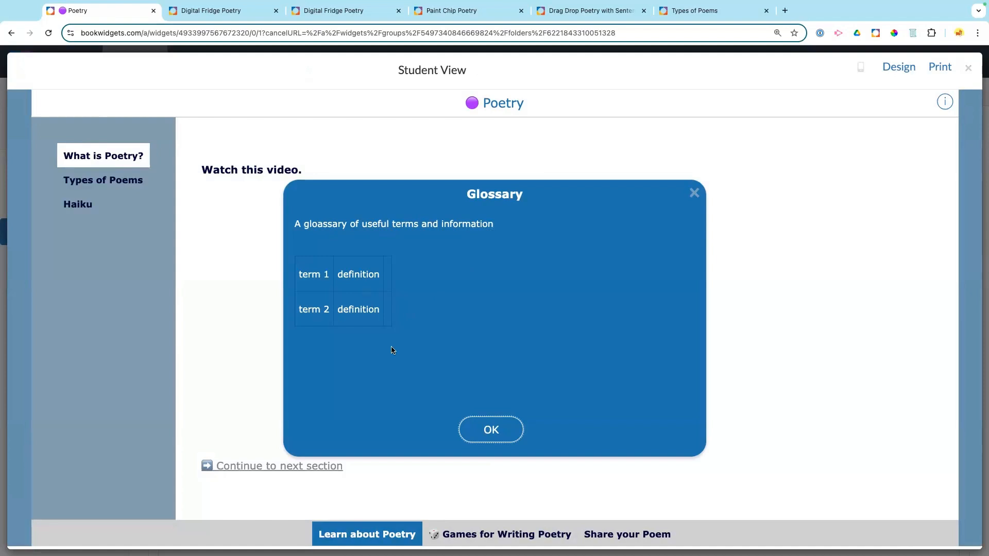
pyautogui.click(472, 438)
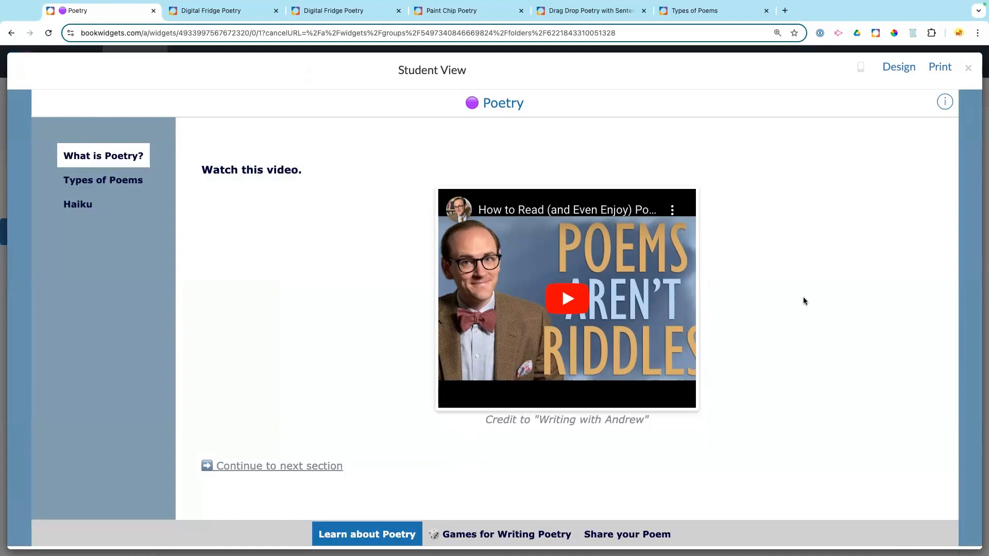
pyautogui.click(968, 68)
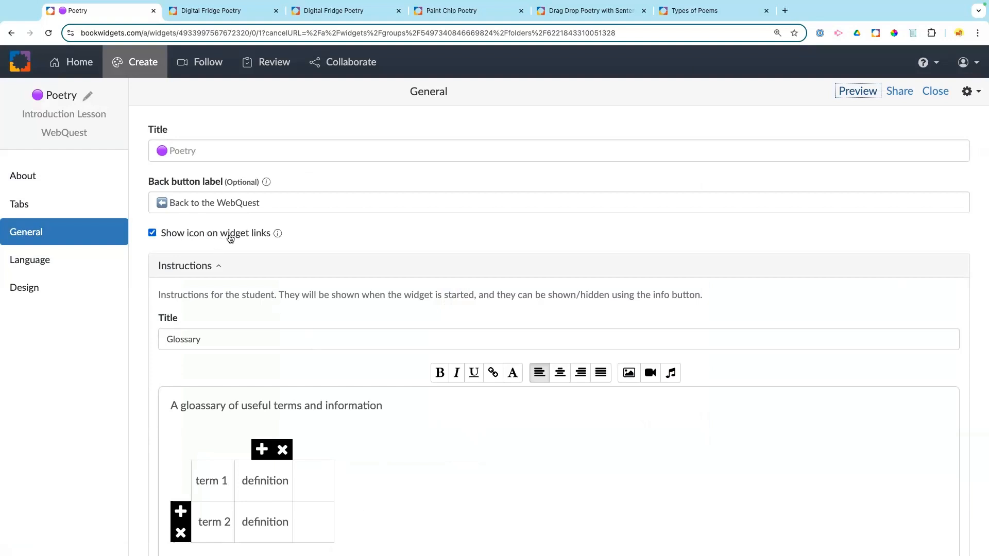
# Step: Allow students to select text in the widget
pyautogui.scroll(-3, 266, 245)
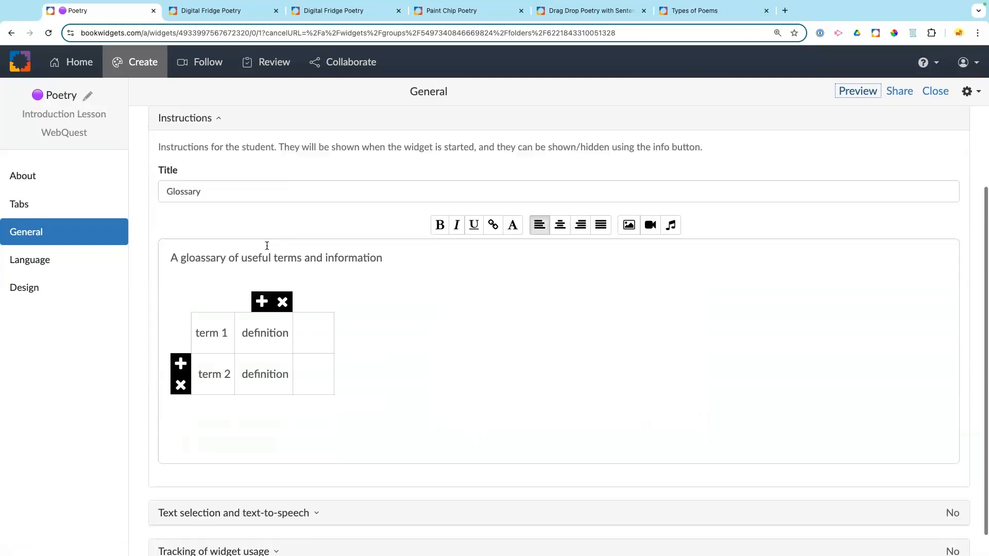
pyautogui.click(257, 489)
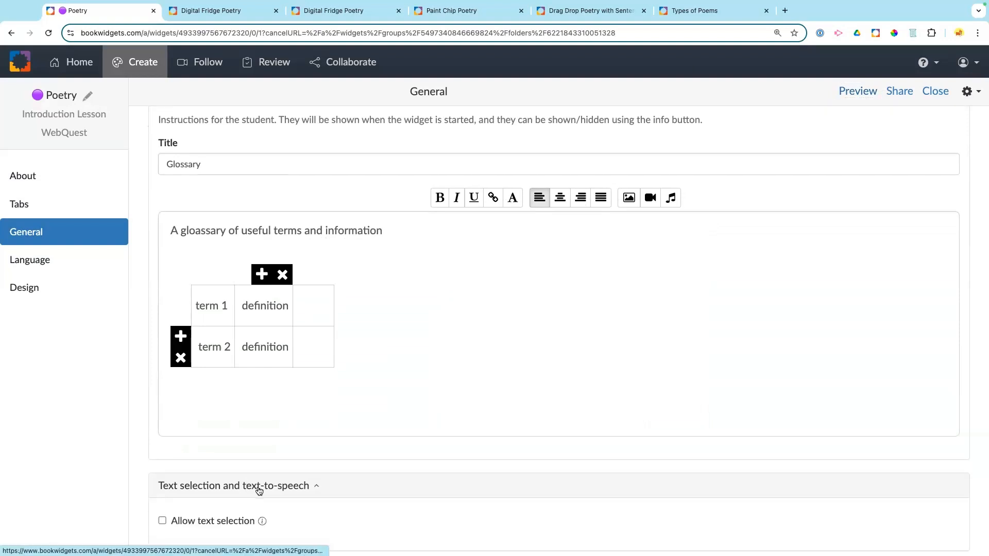
pyautogui.scroll(-1, 413, 349)
pyautogui.scroll(-1, 413, 350)
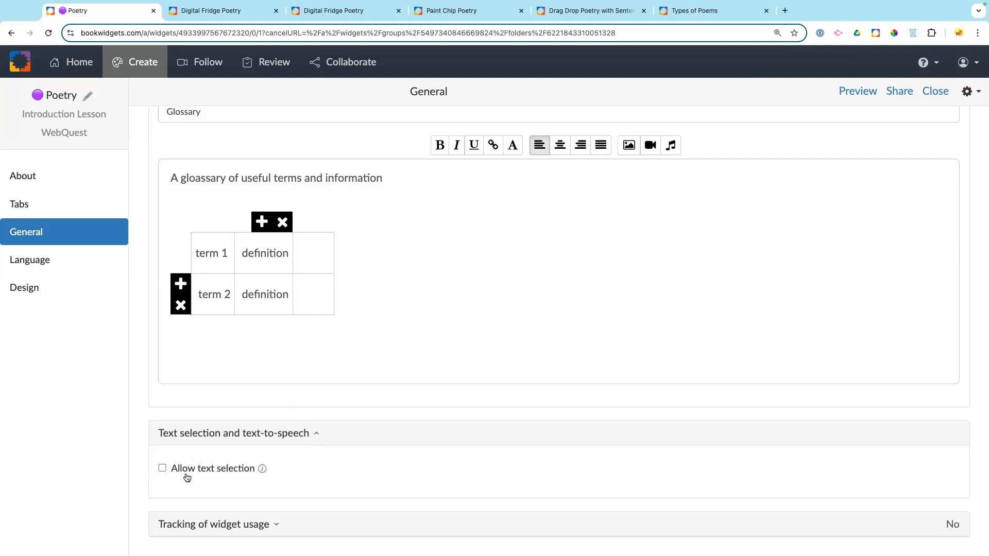
pyautogui.click(162, 469)
# Step: Use browser text-to-speech in English (American) with Dutch (Belgian) as secondary language
pyautogui.scroll(-2, 235, 465)
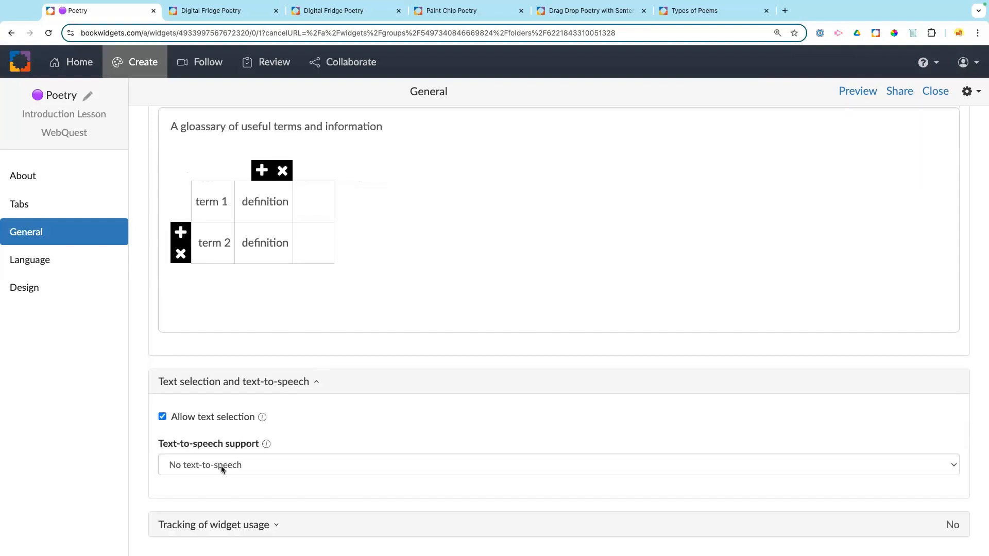
pyautogui.click(221, 465)
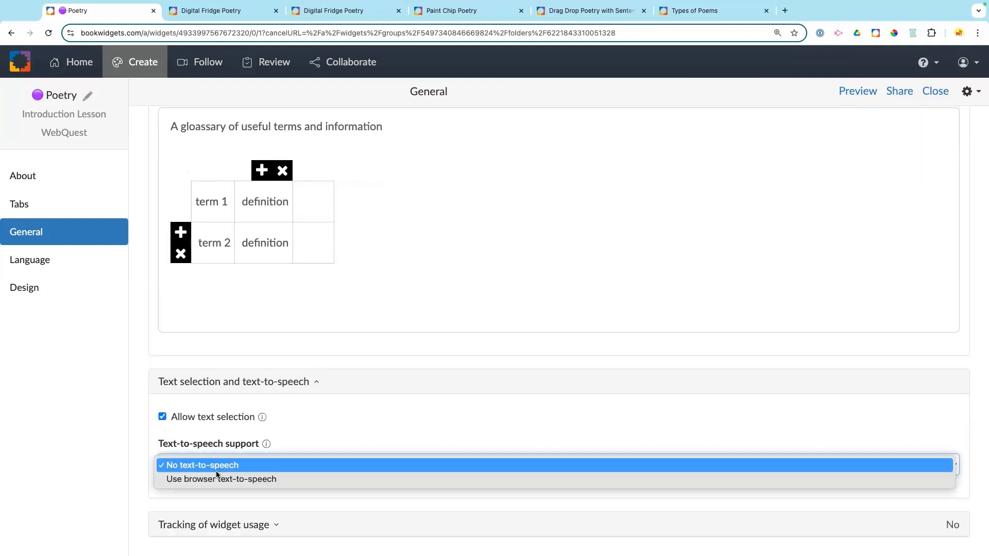
pyautogui.click(217, 475)
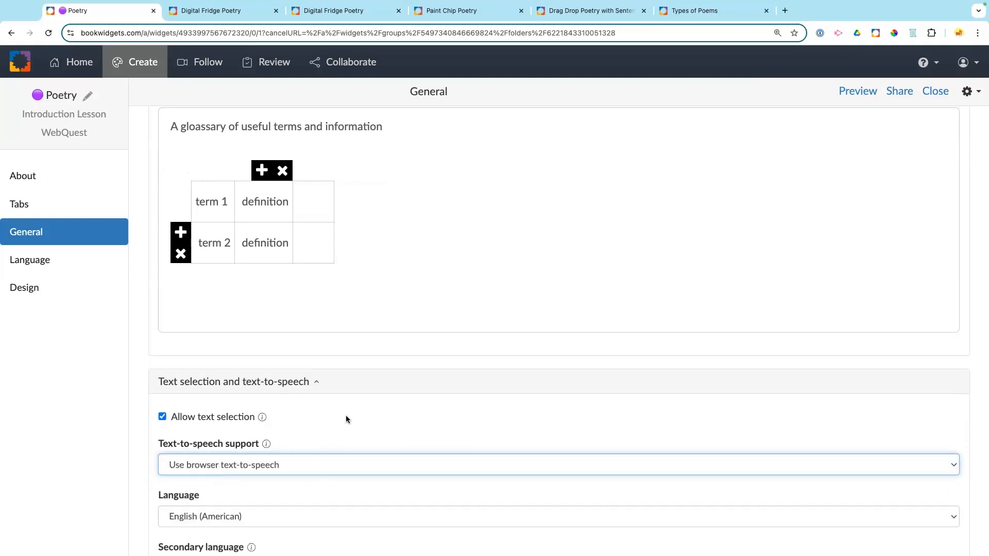
pyautogui.scroll(-3, 345, 415)
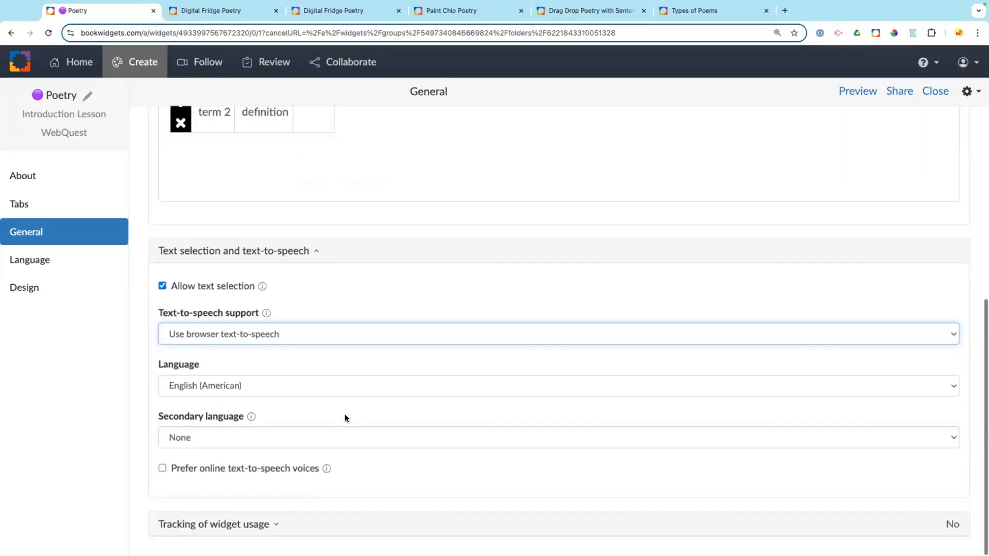
pyautogui.click(272, 389)
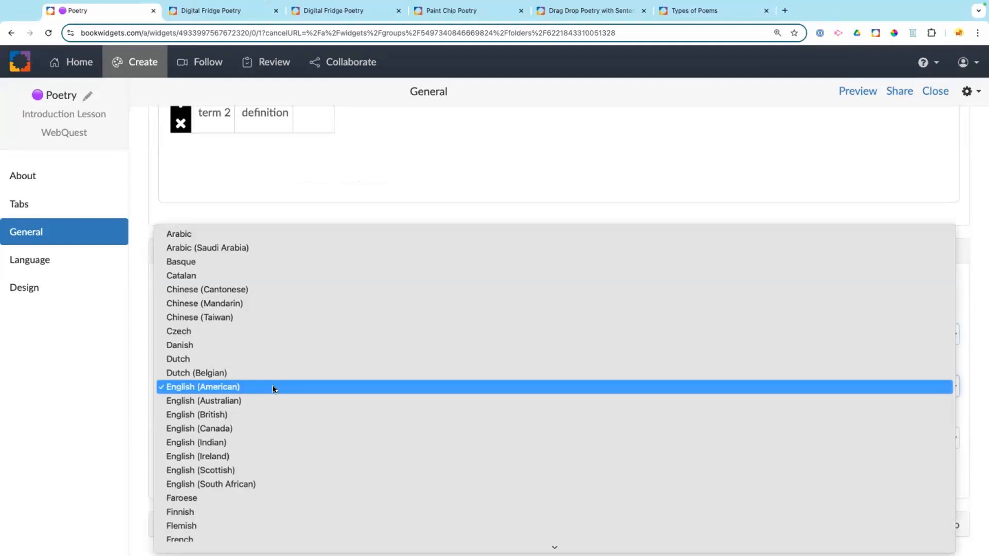
pyautogui.click(273, 387)
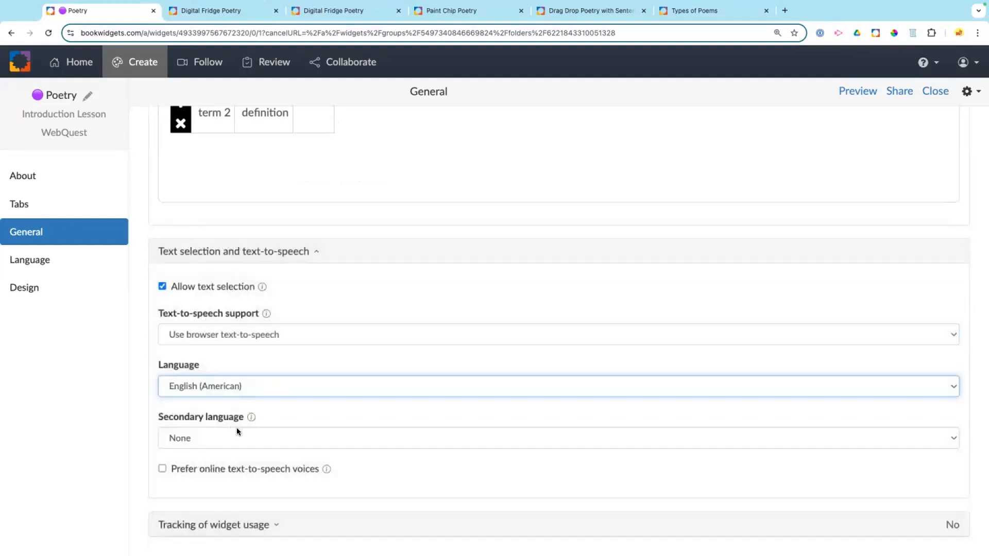
pyautogui.click(237, 432)
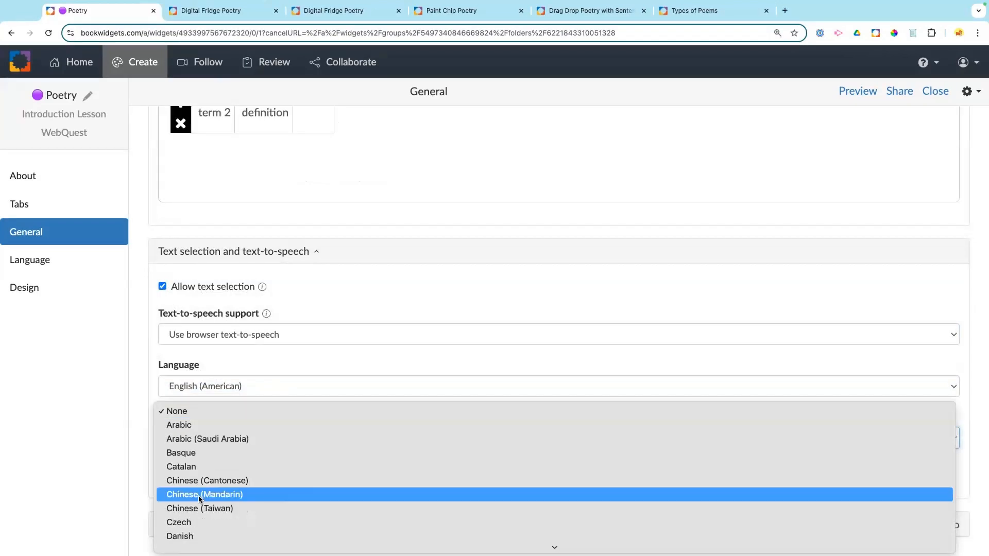
pyautogui.scroll(-5, 199, 495)
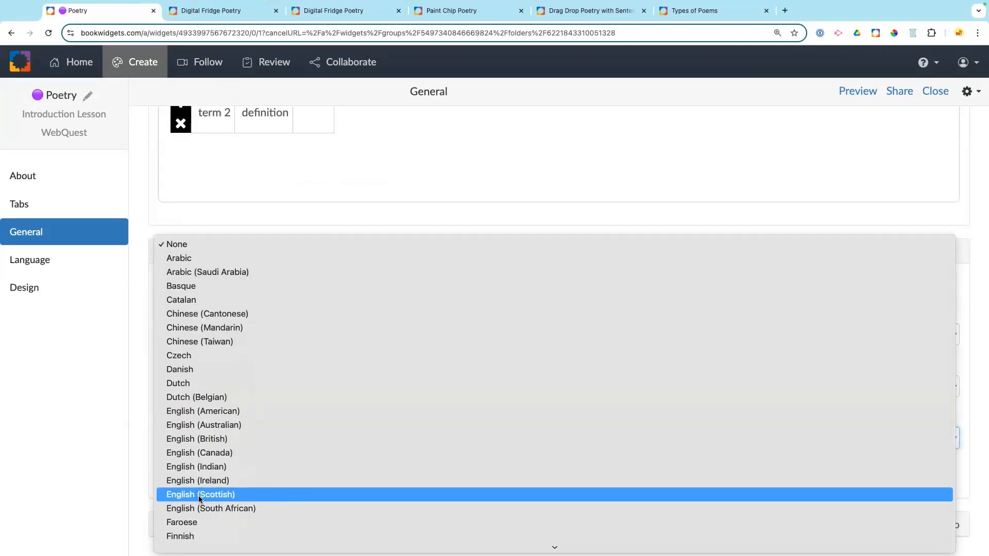
pyautogui.press('Escape')
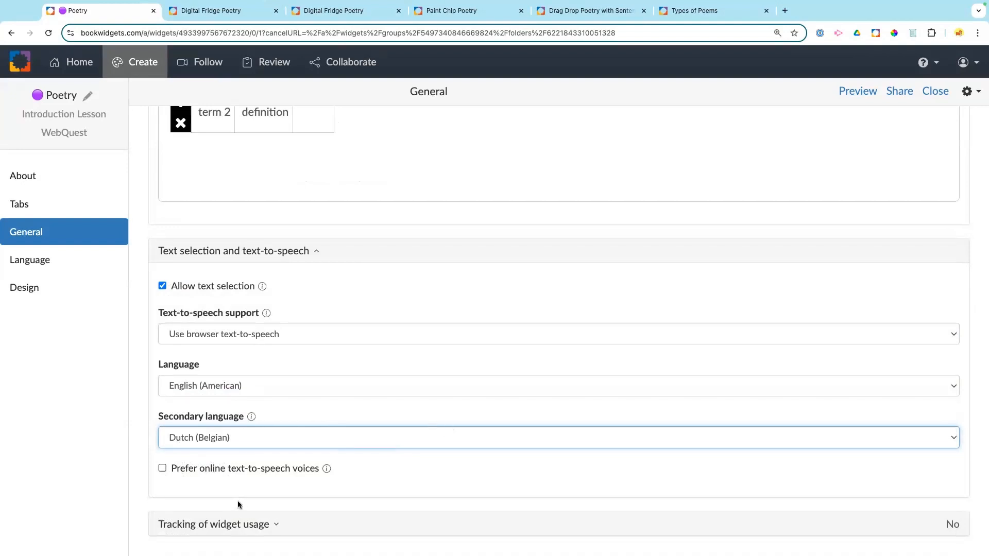
pyautogui.click(277, 525)
# Step: Go from the General settings to the widget's Language settings
pyautogui.scroll(-2, 422, 406)
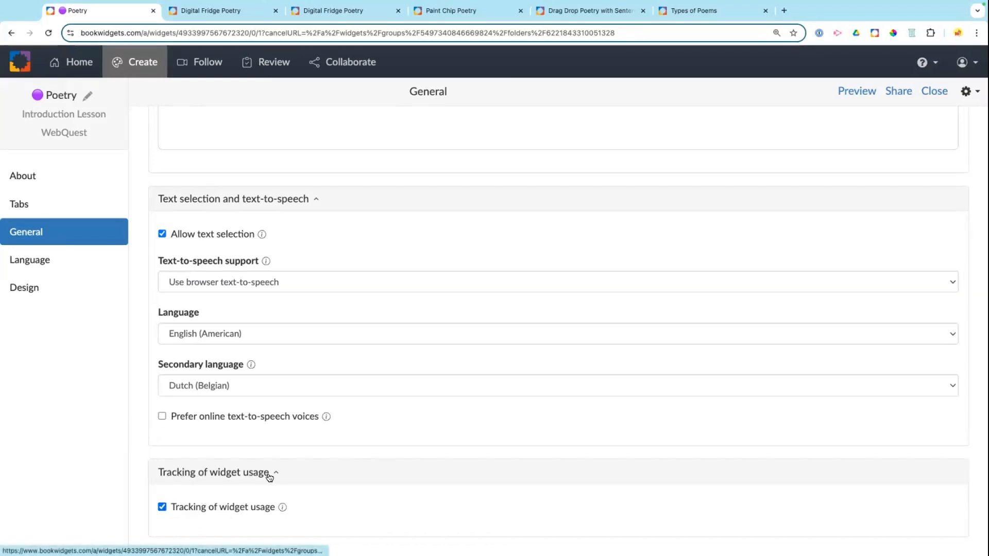
pyautogui.scroll(6, 269, 477)
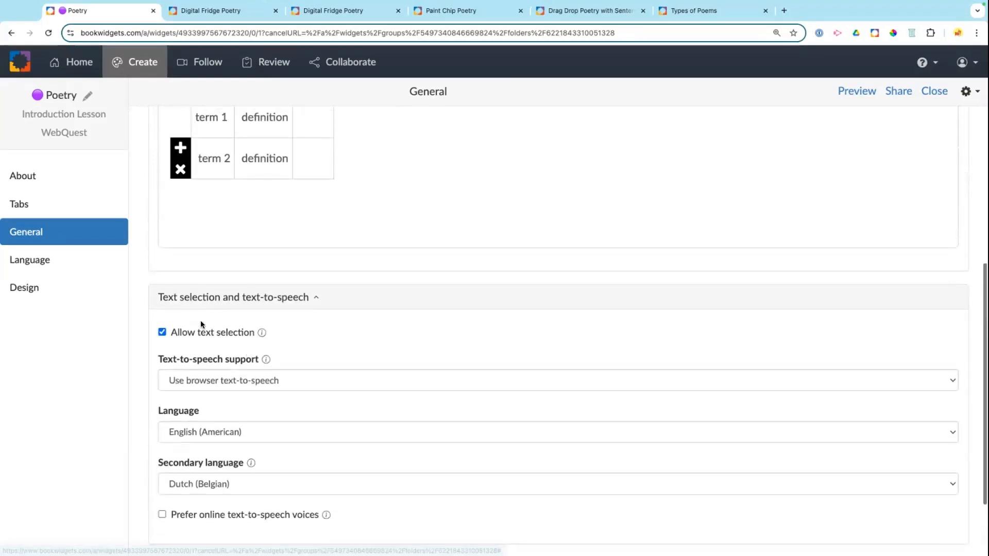
pyautogui.scroll(1, 200, 320)
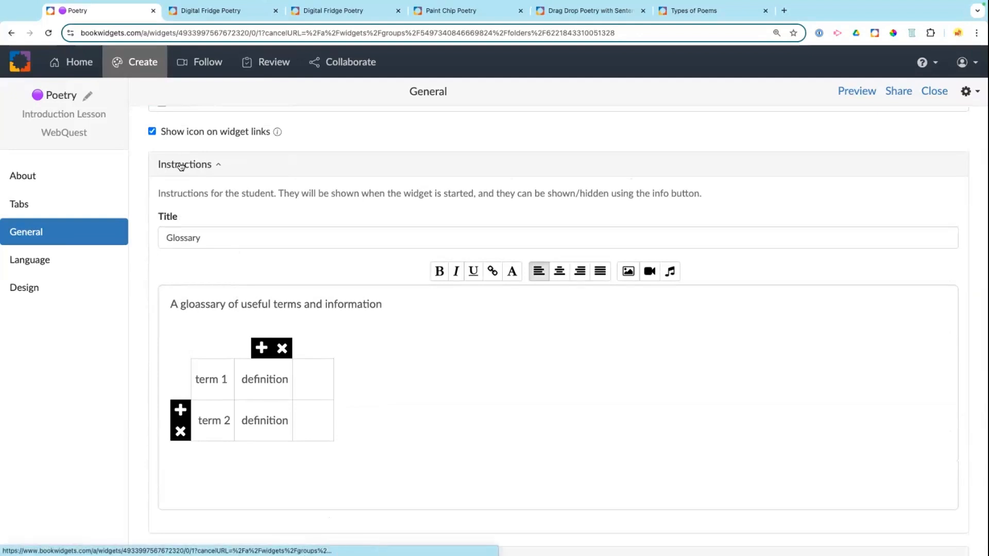
pyautogui.scroll(2, 180, 165)
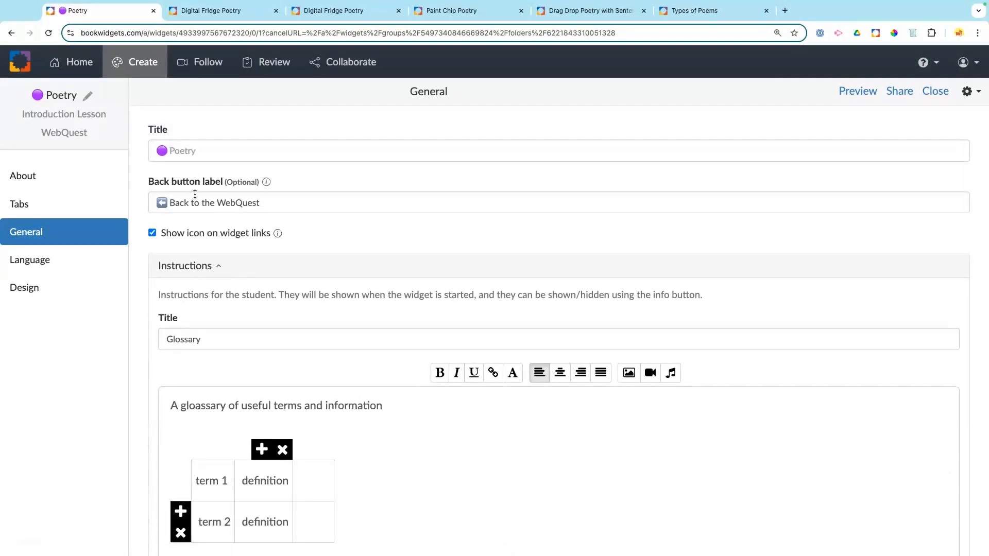
pyautogui.click(18, 261)
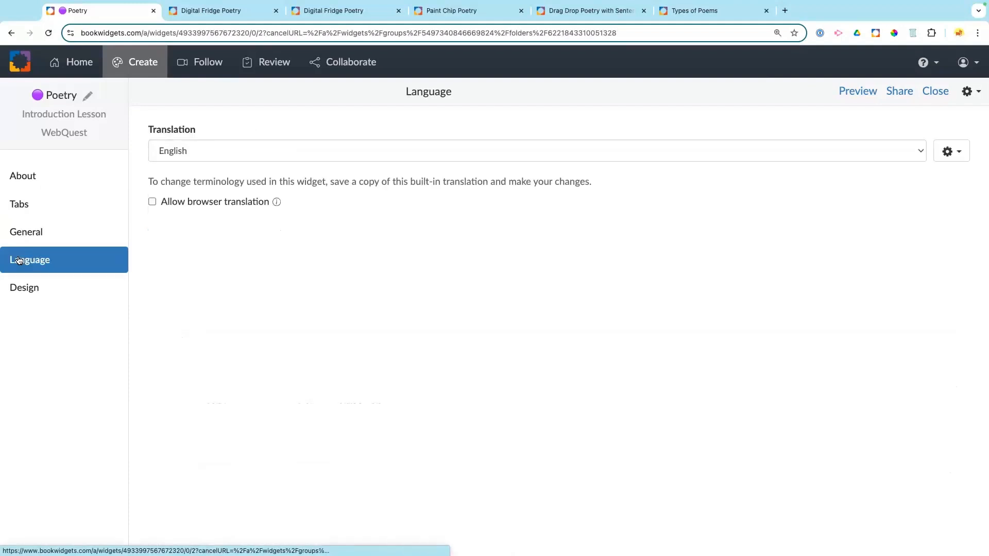
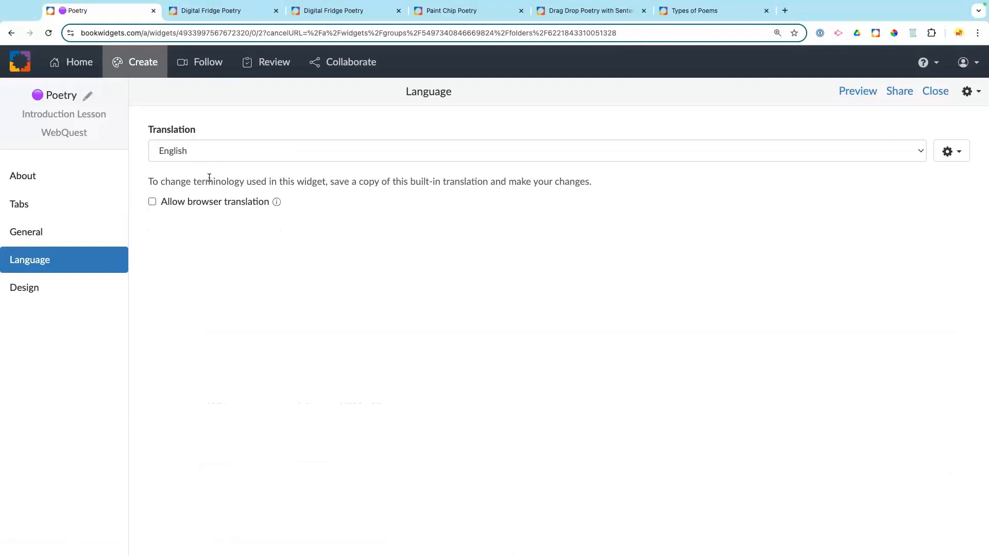
# Step: Switch the Poetry widget editor from Language to the Design settings page
pyautogui.click(31, 291)
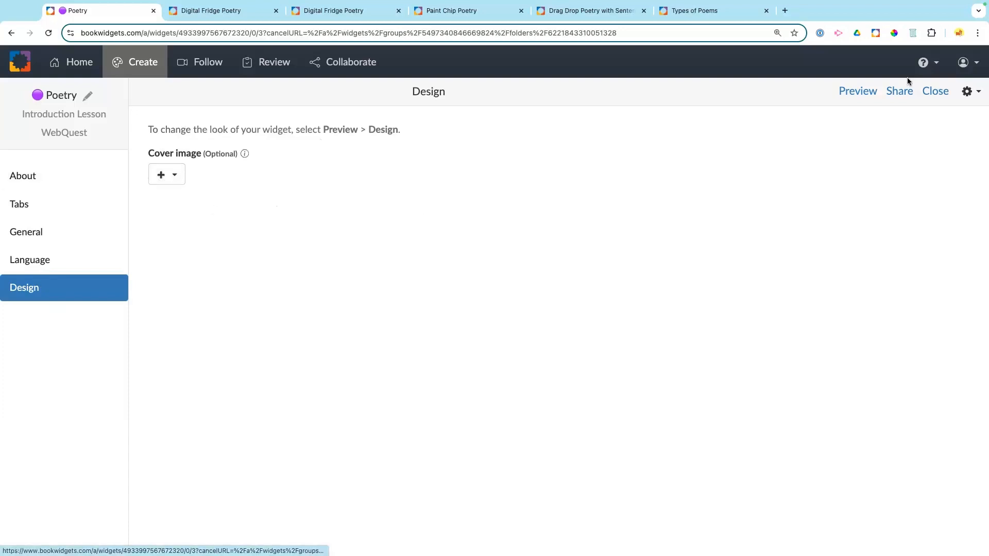
# Step: Preview the widget on a small portrait screen, browsing the contents and sections to Haiku
pyautogui.click(853, 96)
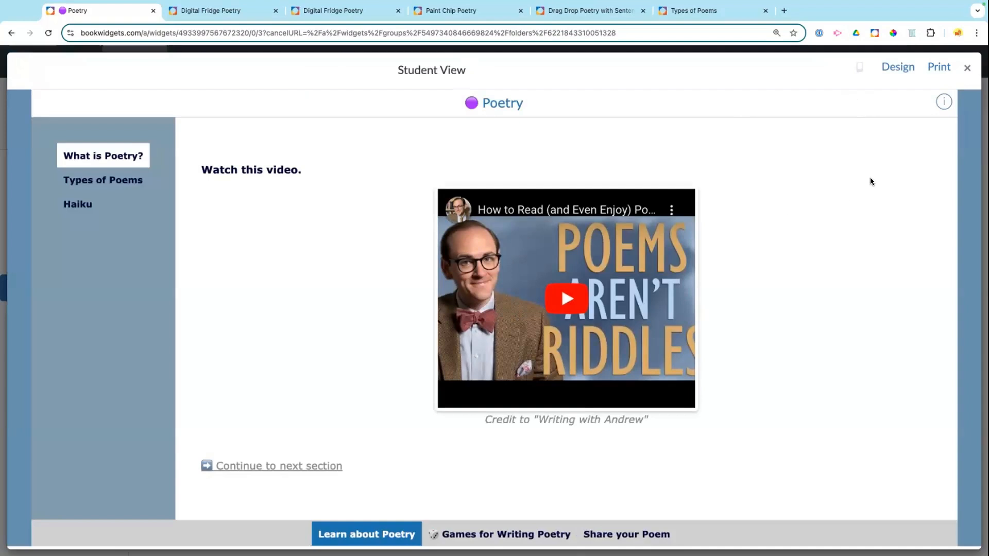
pyautogui.click(859, 73)
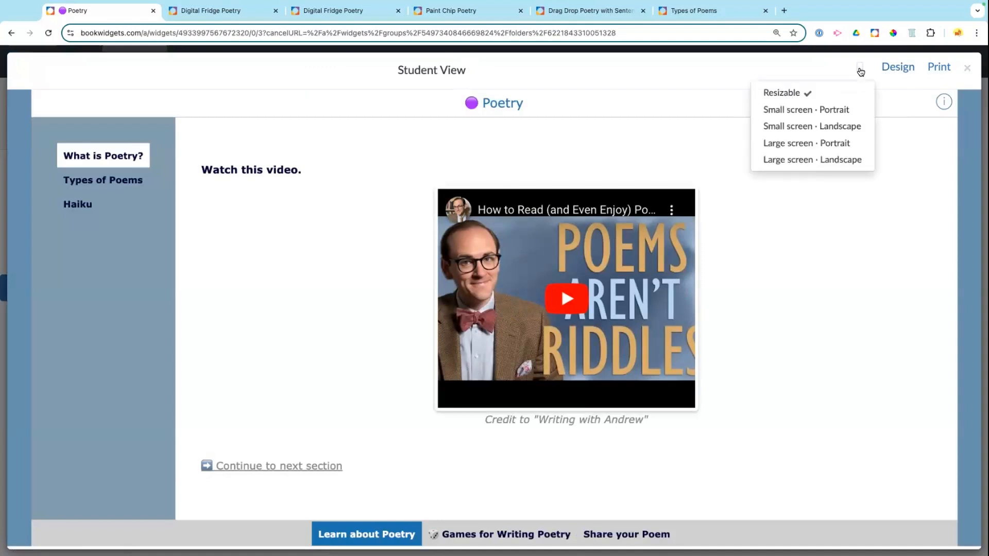
pyautogui.click(812, 110)
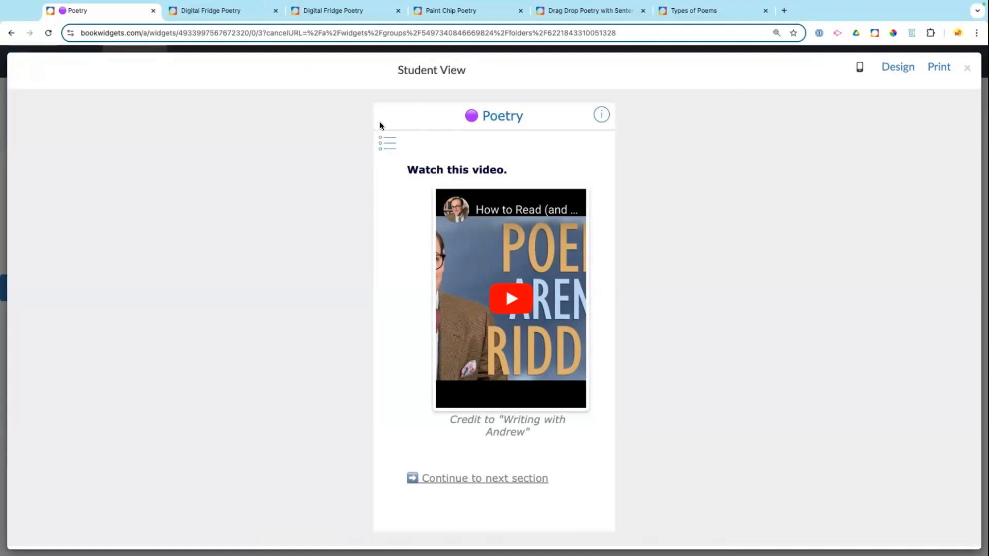
pyautogui.click(389, 149)
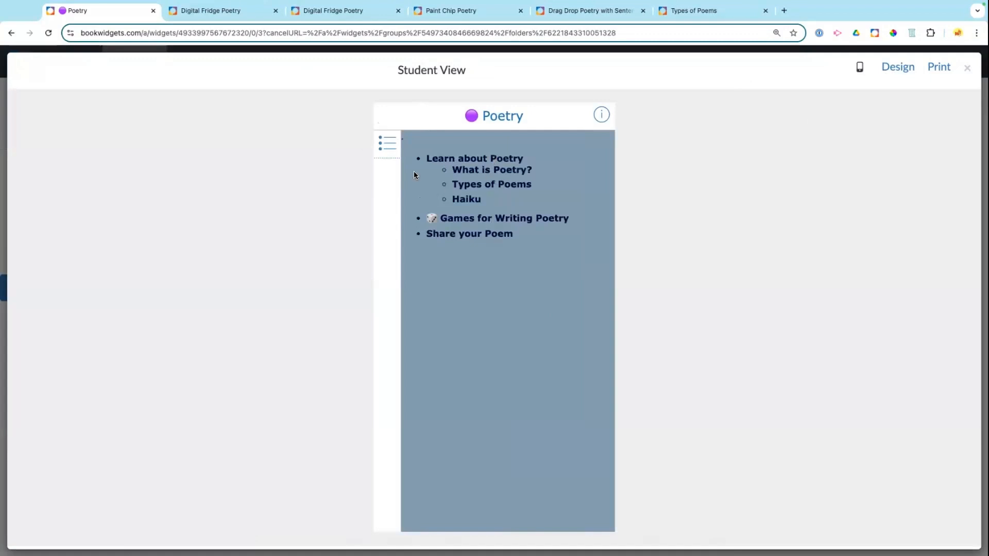
pyautogui.click(389, 144)
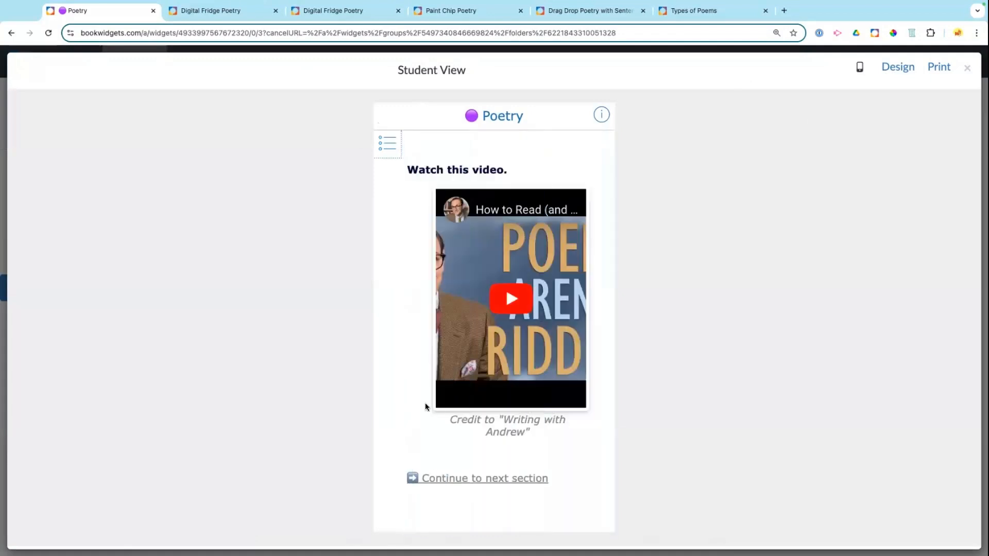
pyautogui.click(462, 479)
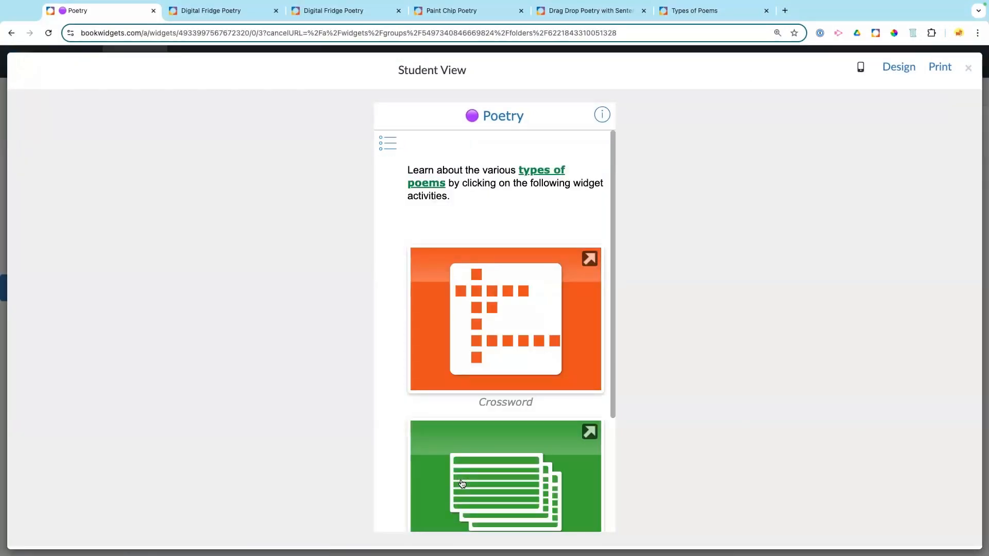
pyautogui.scroll(-3, 508, 287)
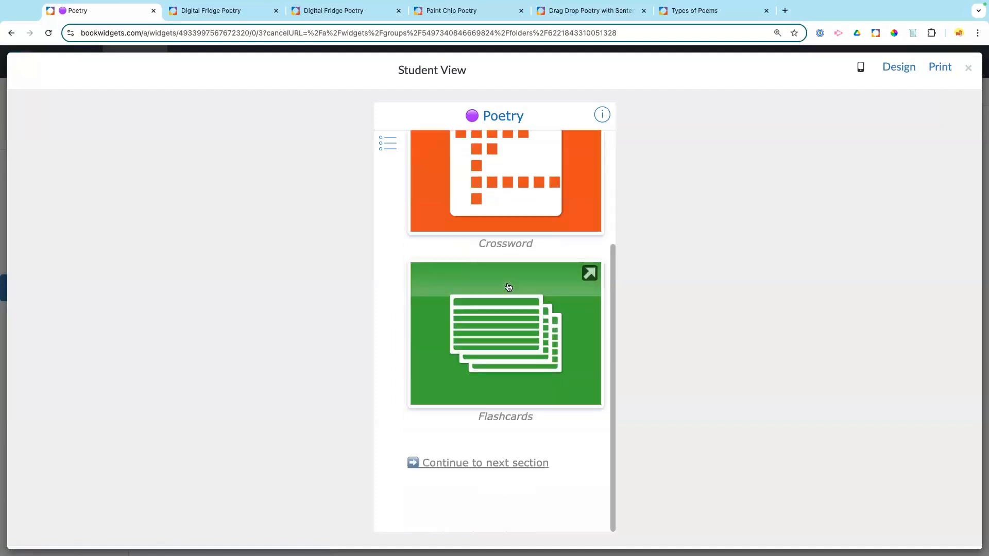
pyautogui.click(470, 461)
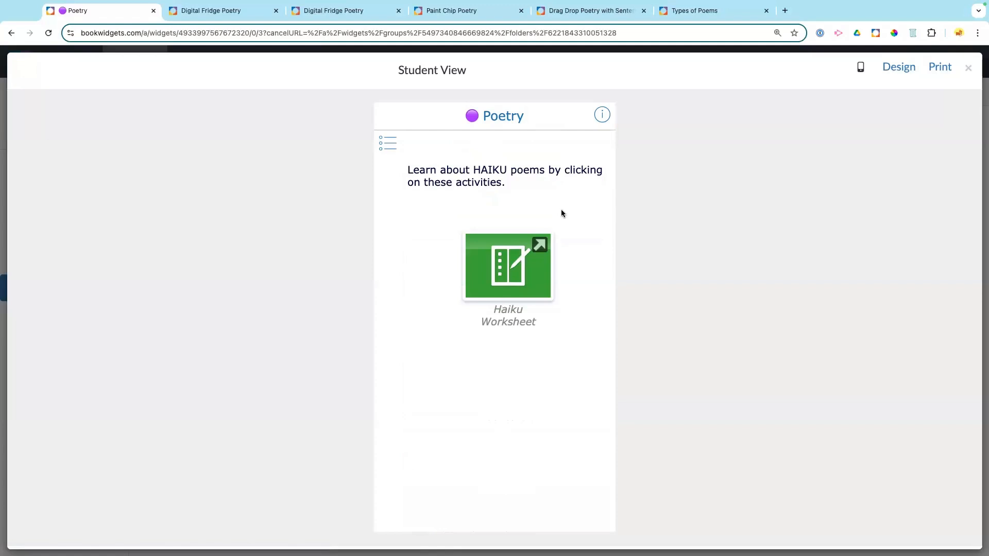
# Step: Check small landscape, large portrait and large landscape layouts, then return the preview to Resizable
pyautogui.click(860, 70)
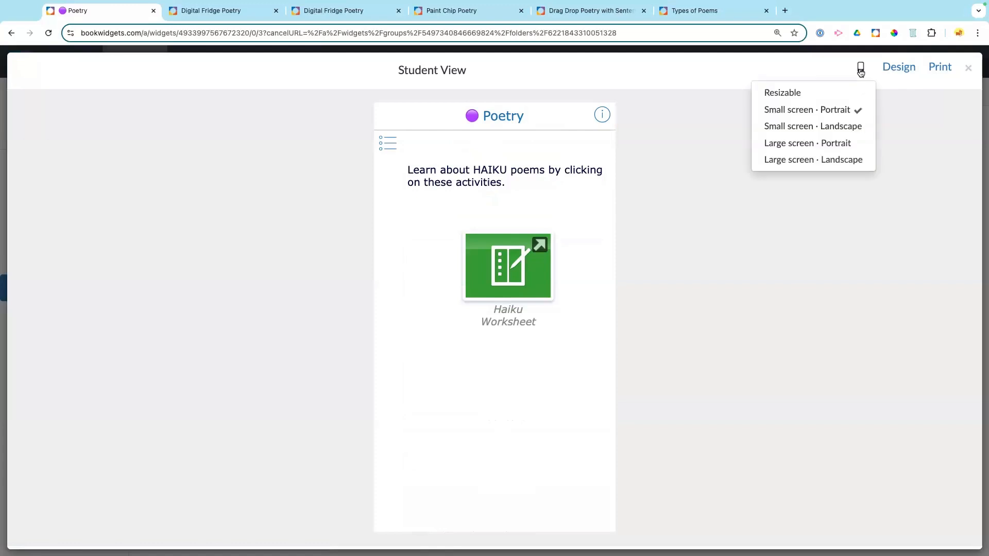
pyautogui.click(801, 126)
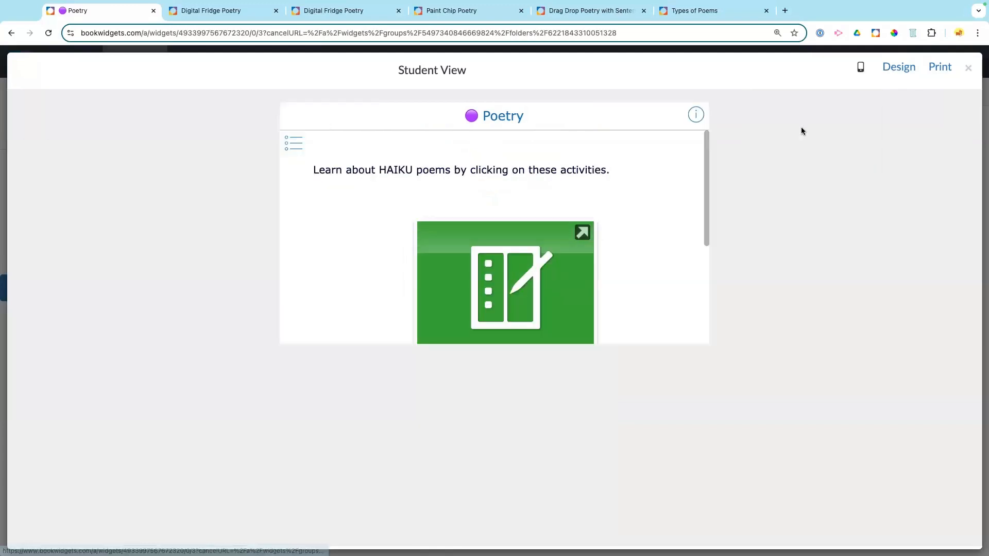
pyautogui.scroll(-3, 637, 183)
pyautogui.scroll(3, 638, 184)
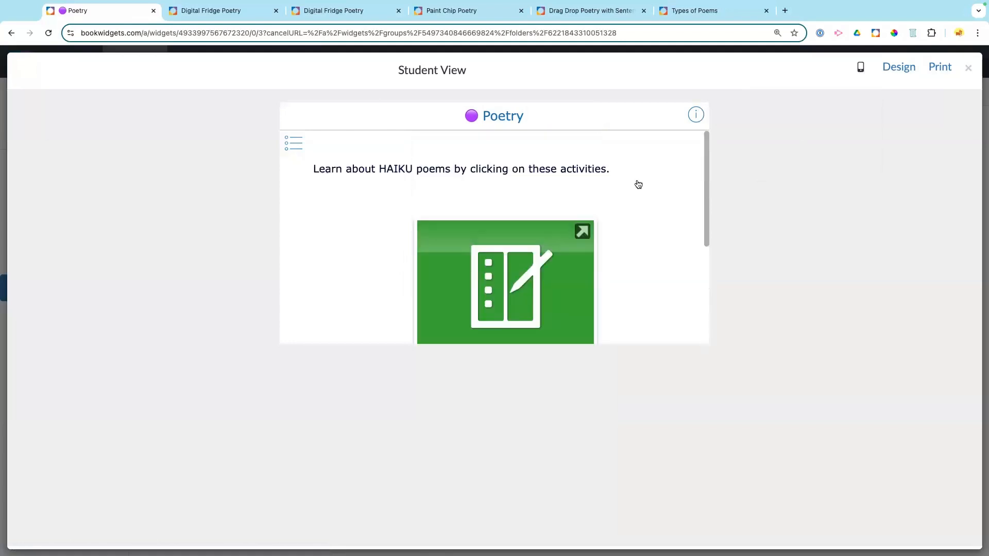
pyautogui.click(861, 71)
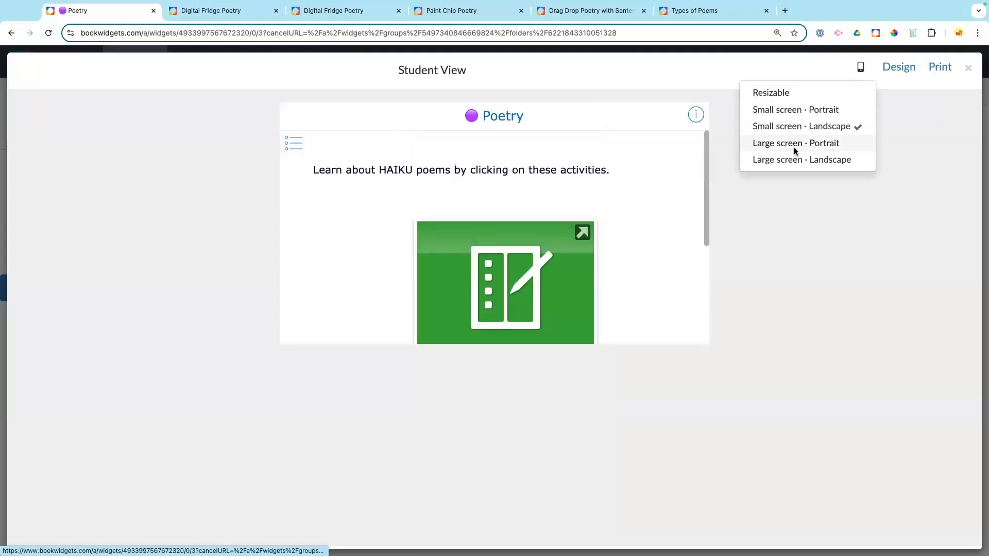
pyautogui.click(793, 147)
pyautogui.click(868, 67)
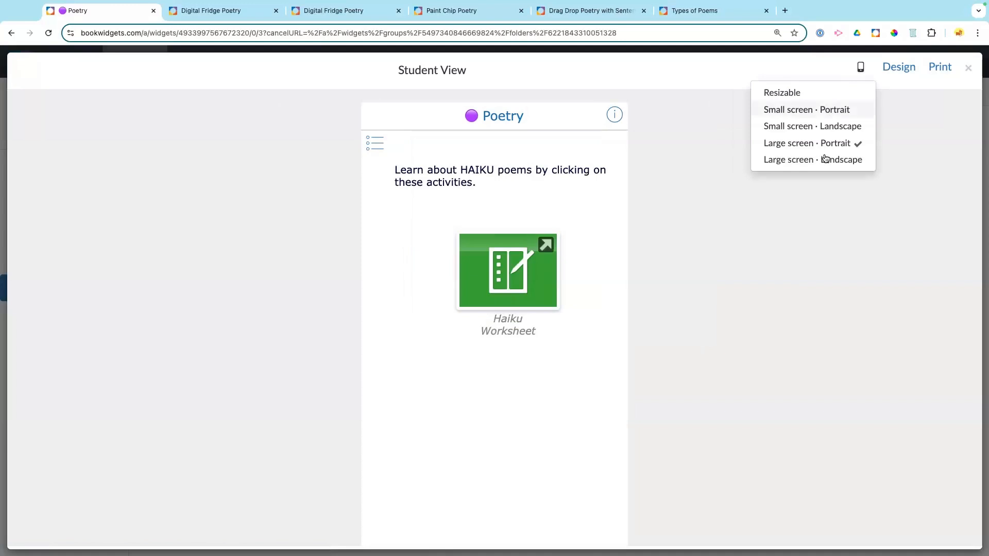
pyautogui.click(824, 157)
pyautogui.scroll(-4, 681, 209)
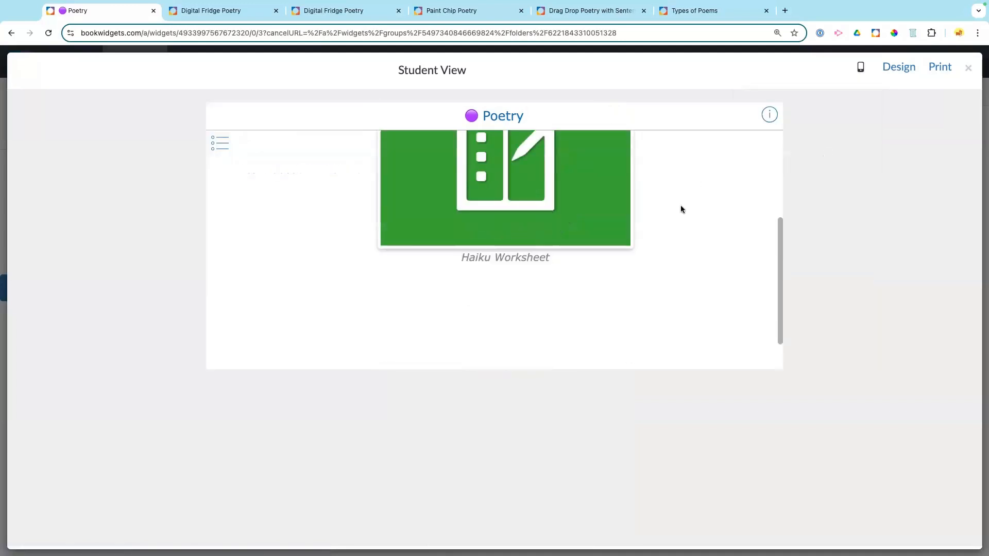
pyautogui.scroll(2, 681, 209)
pyautogui.scroll(2, 682, 210)
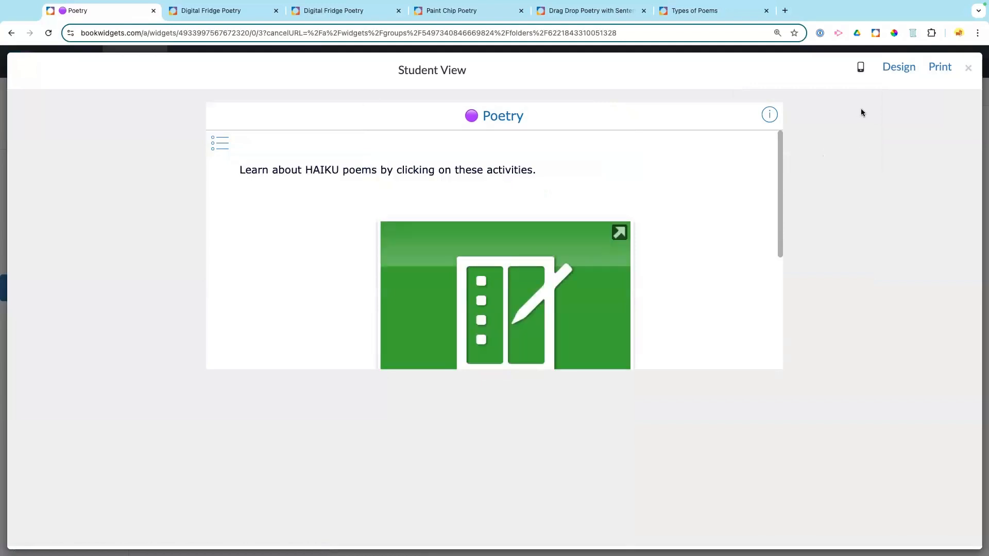
pyautogui.click(860, 70)
pyautogui.click(802, 90)
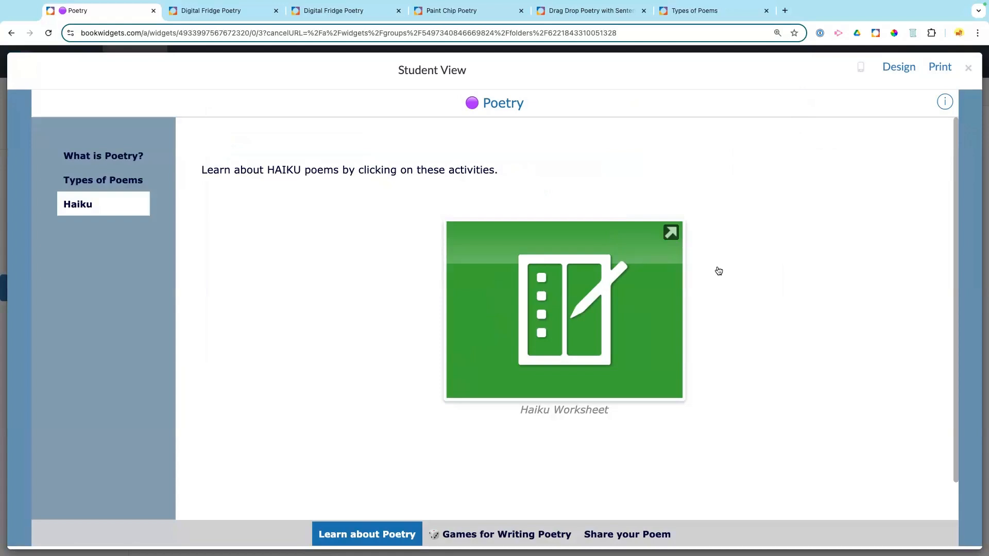
# Step: Apply the Dark Background template and change the widget font from Verdana to Tahoma
pyautogui.click(897, 68)
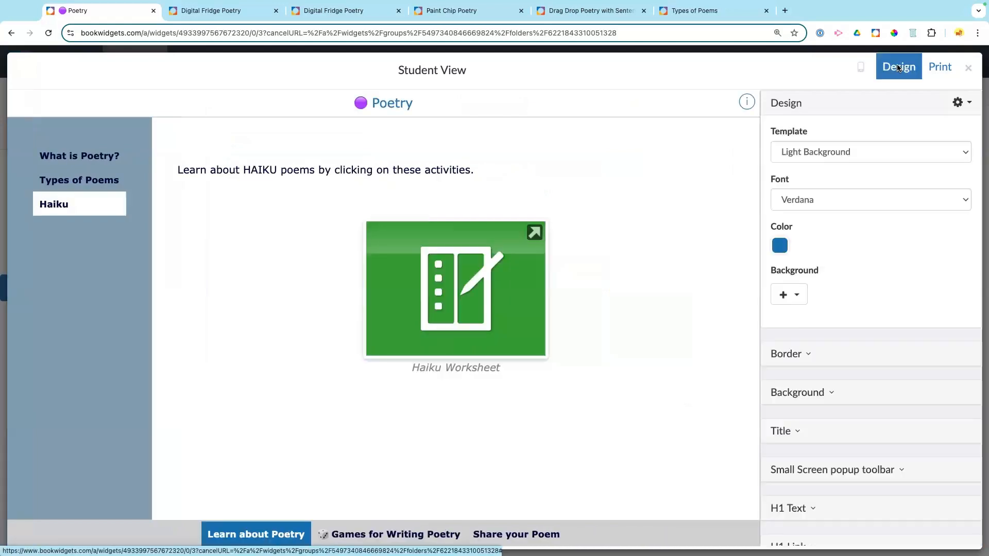
pyautogui.click(829, 149)
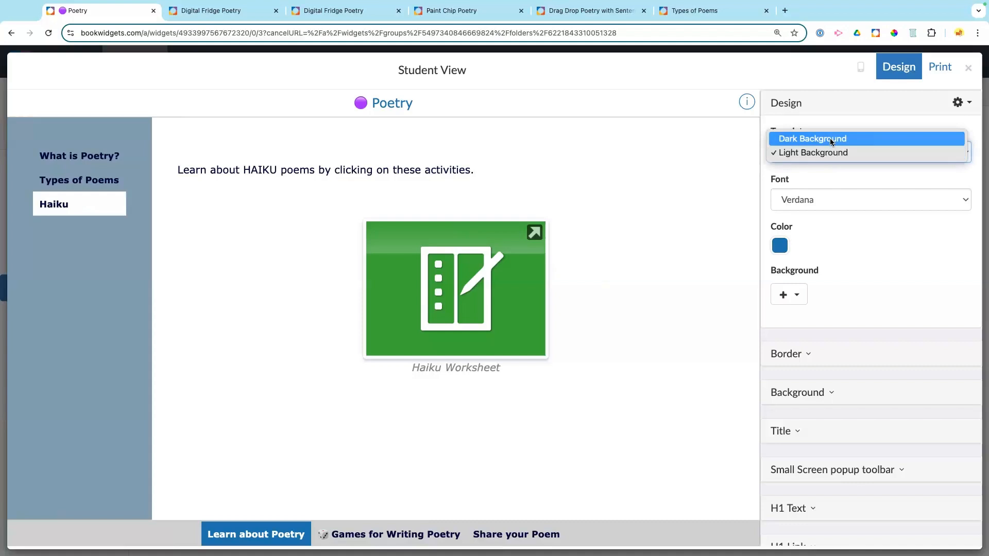
pyautogui.click(829, 138)
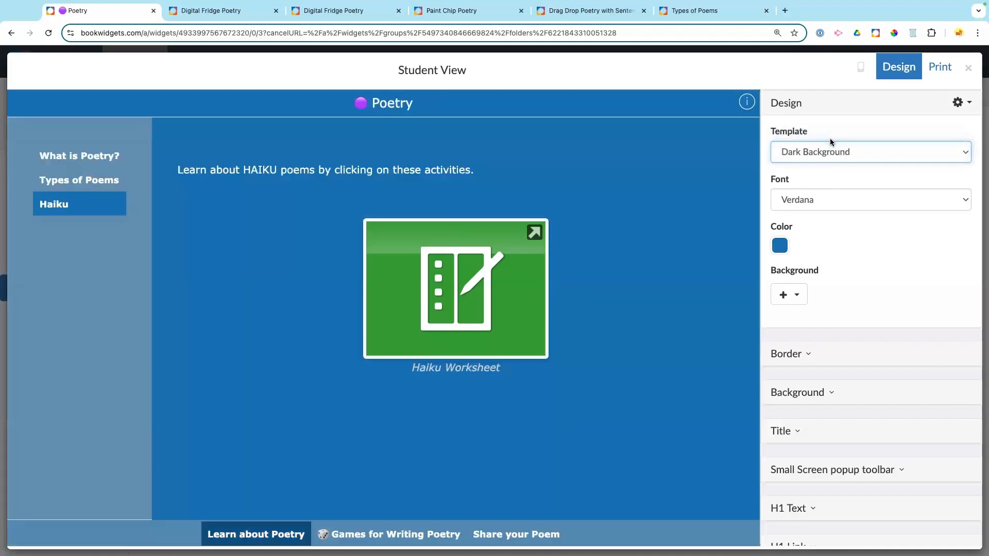
pyautogui.click(805, 199)
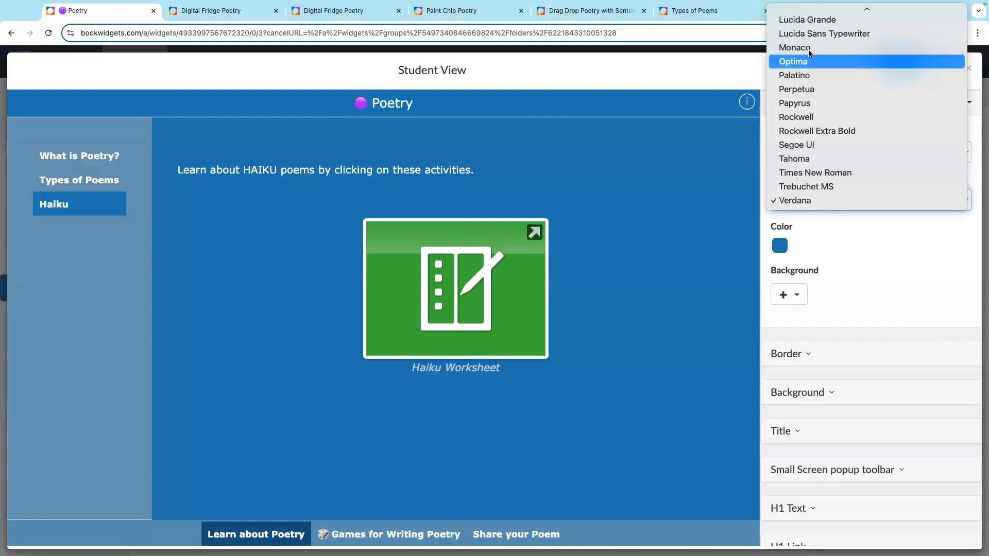
pyautogui.click(805, 158)
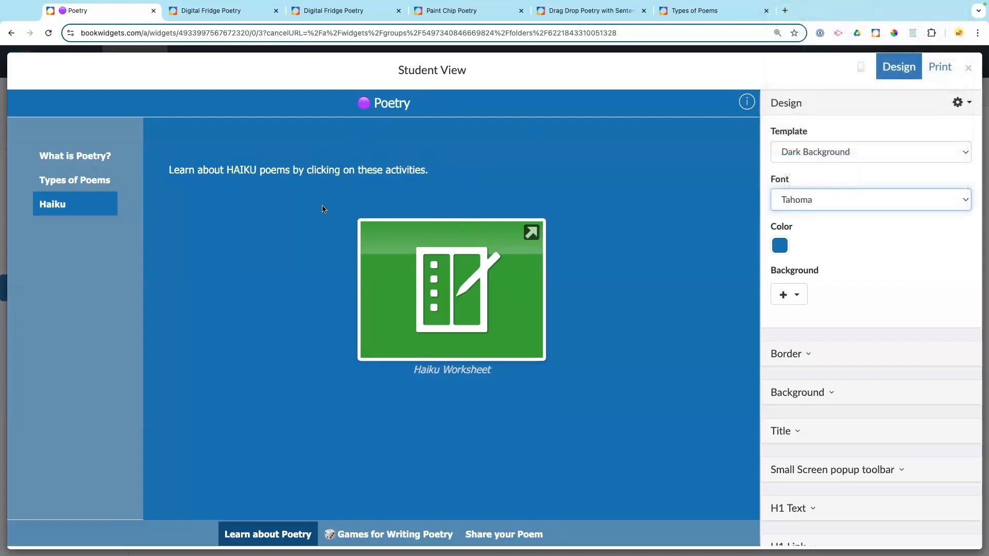
# Step: Try light blue and teal palette colours, then settle on purple 9b59b6 as the theme colour
pyautogui.click(780, 246)
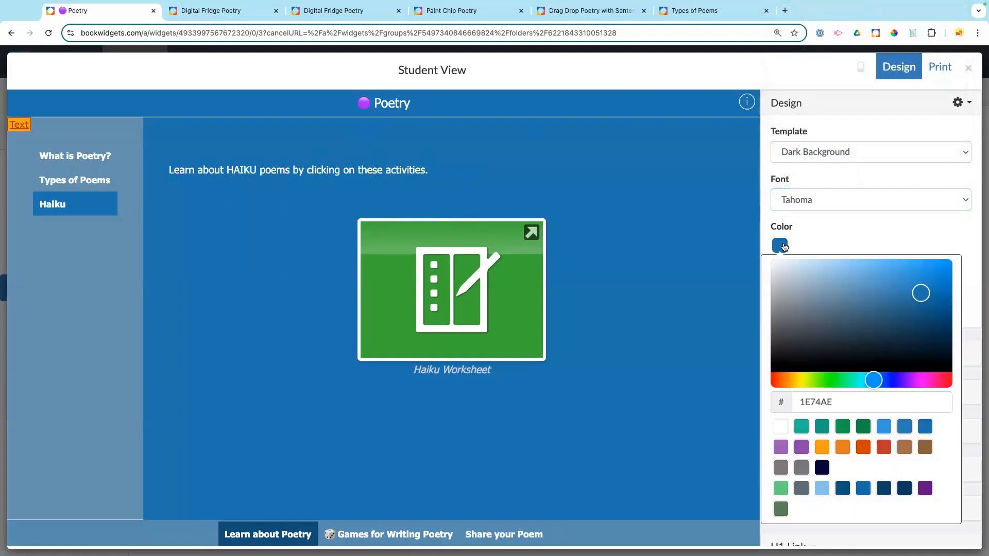
pyautogui.click(821, 488)
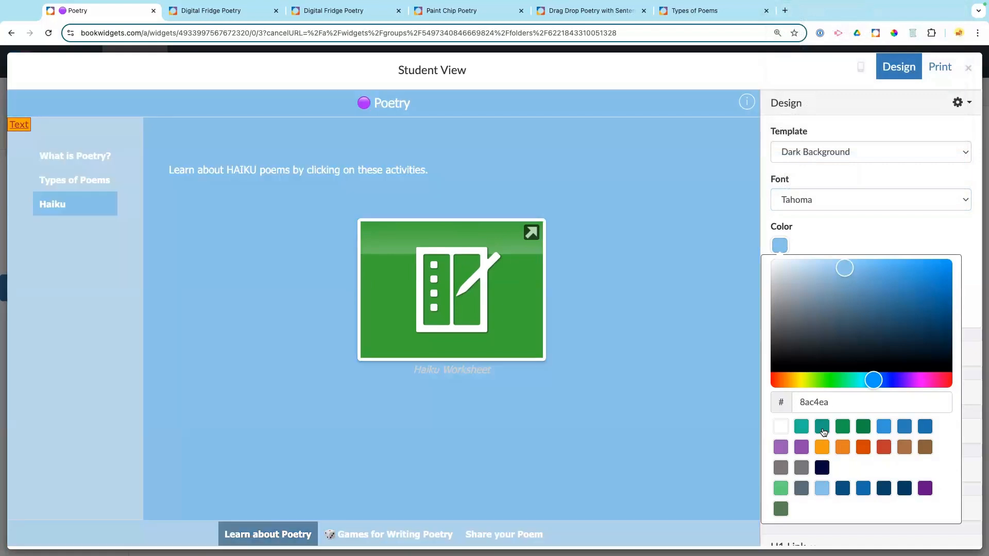
pyautogui.click(821, 427)
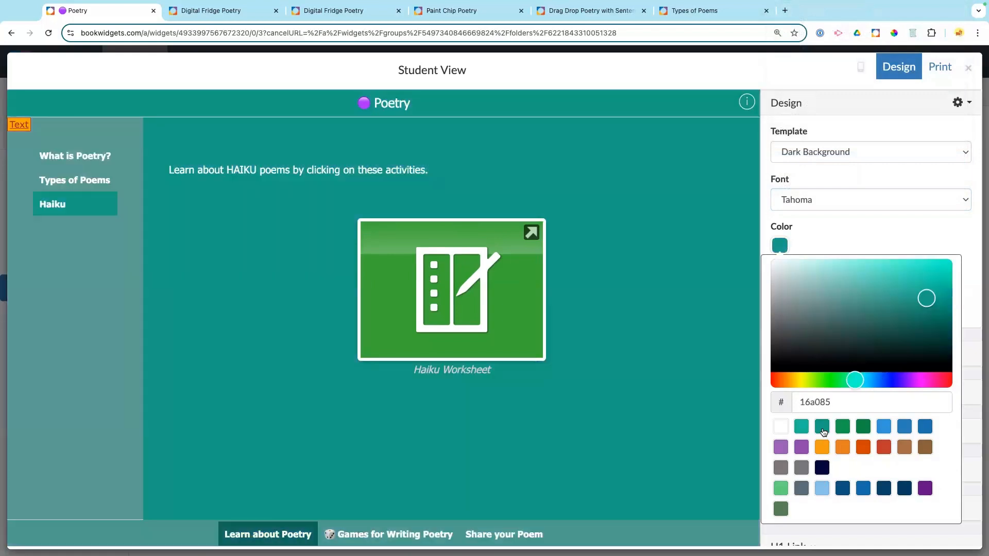
pyautogui.click(804, 429)
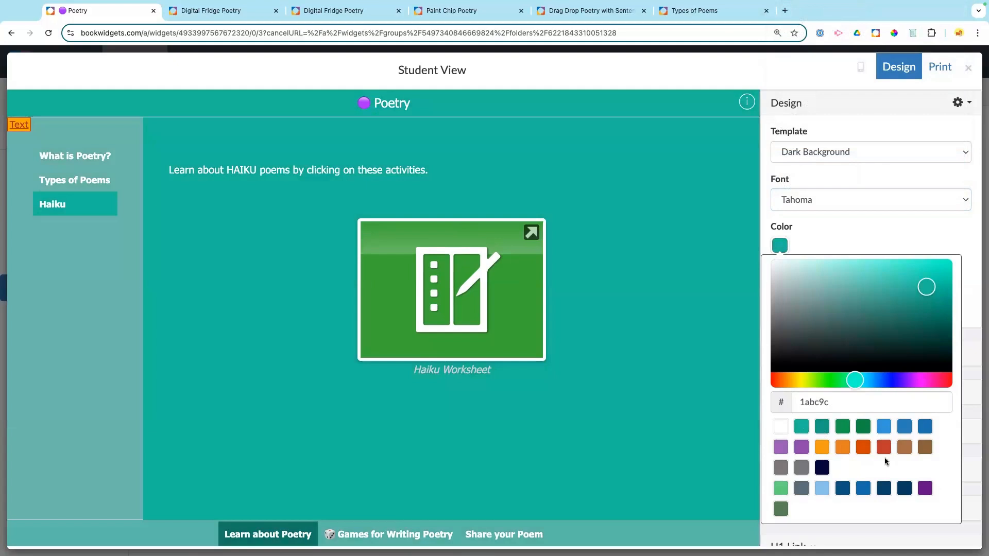
pyautogui.click(781, 449)
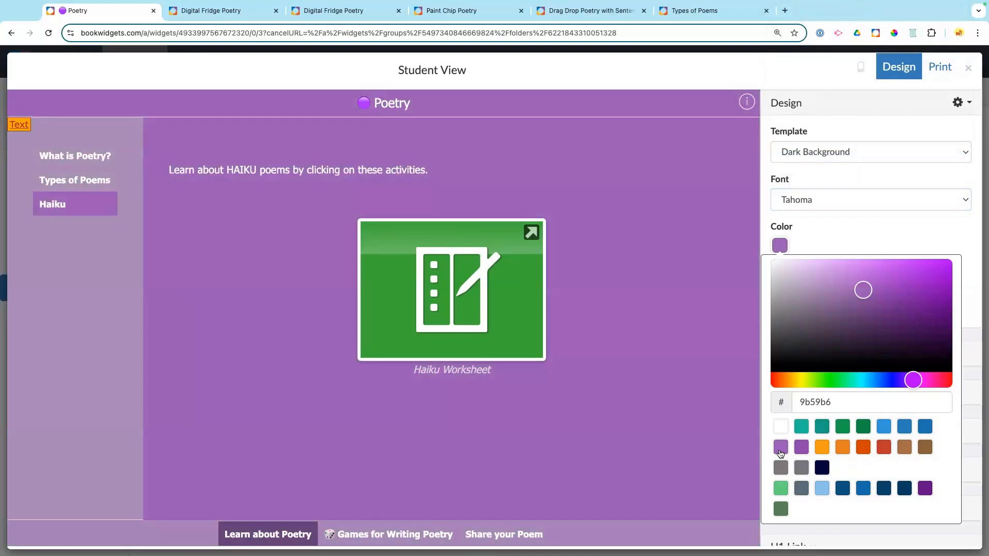
pyautogui.click(875, 224)
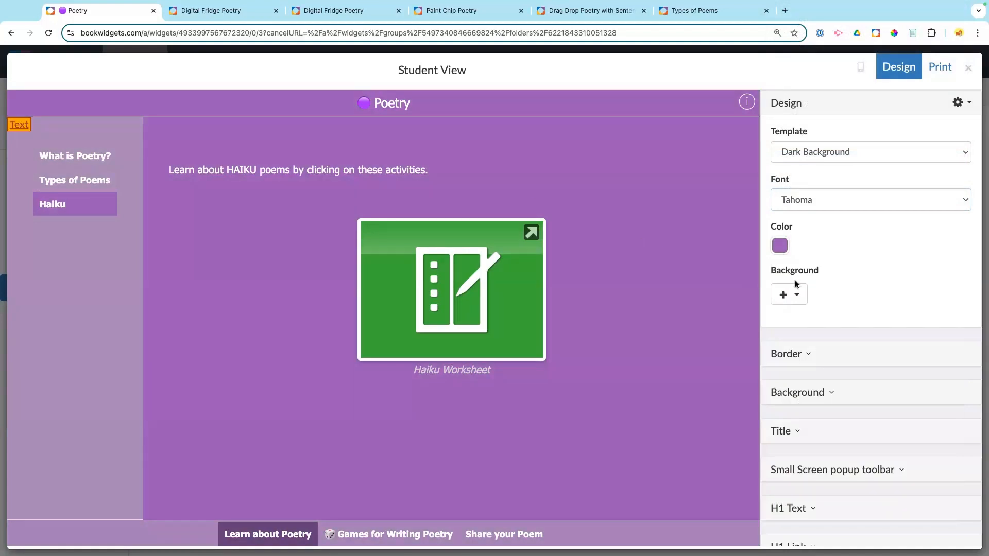
pyautogui.scroll(-1, 864, 301)
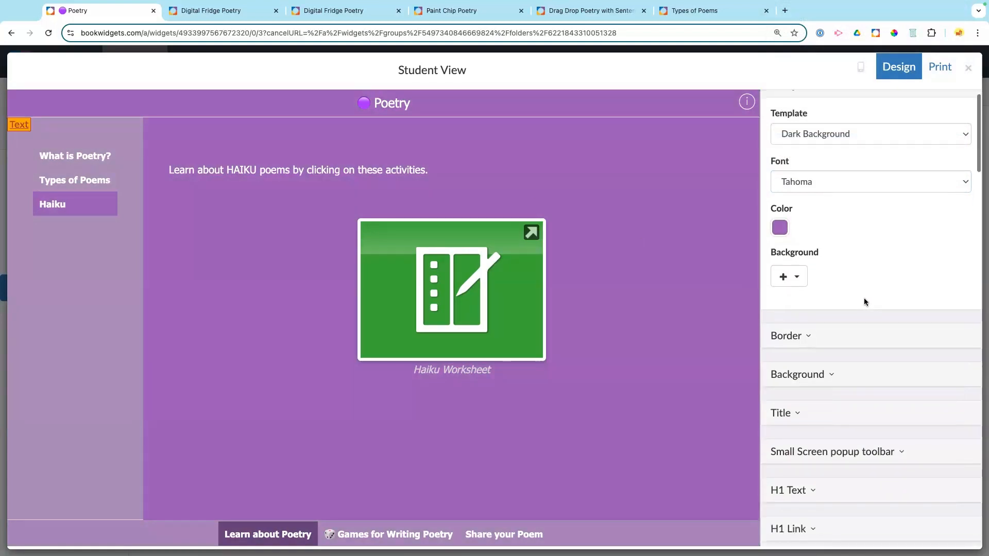
pyautogui.scroll(-2, 864, 301)
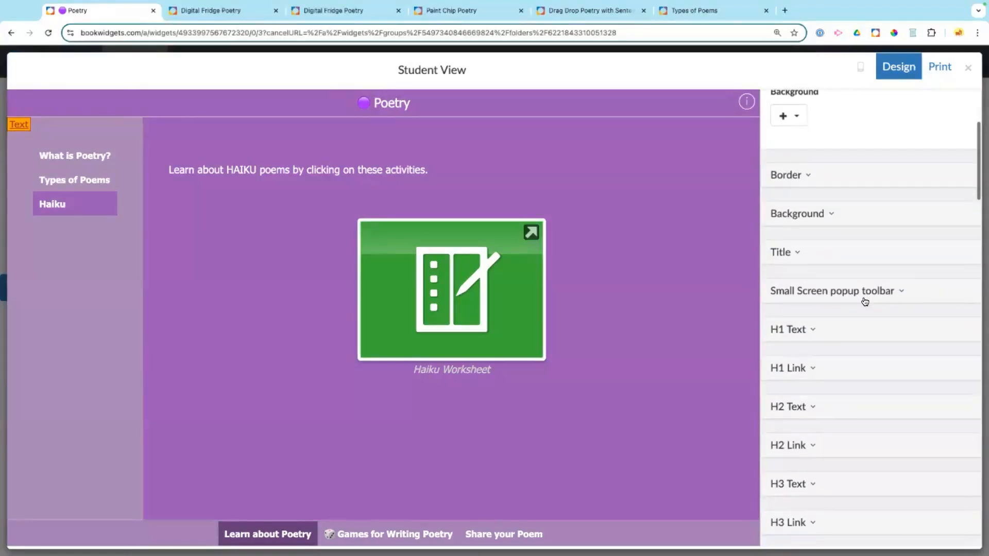
# Step: Set the title to the iOS font ChalkboardSE-Regular at size 29
pyautogui.click(781, 252)
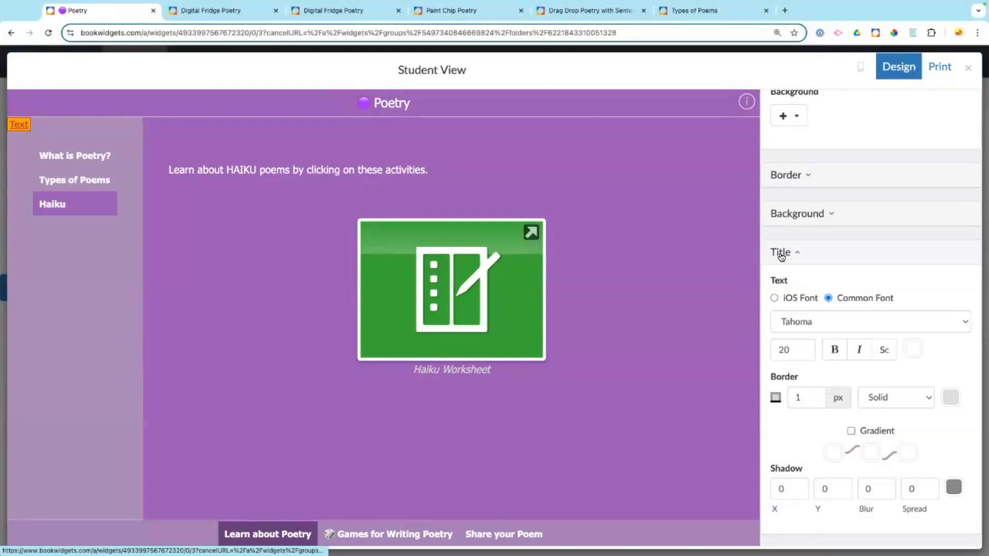
pyautogui.click(773, 299)
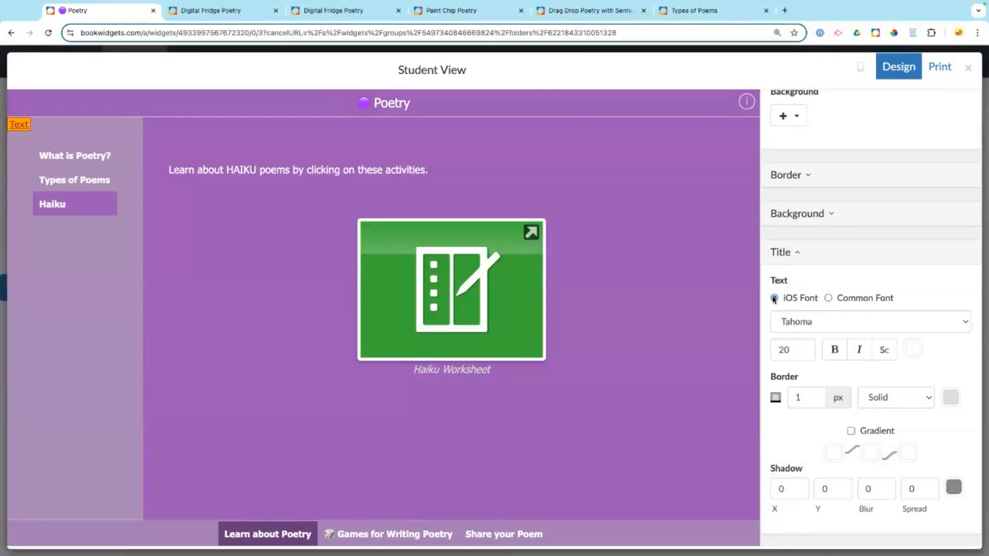
pyautogui.click(796, 323)
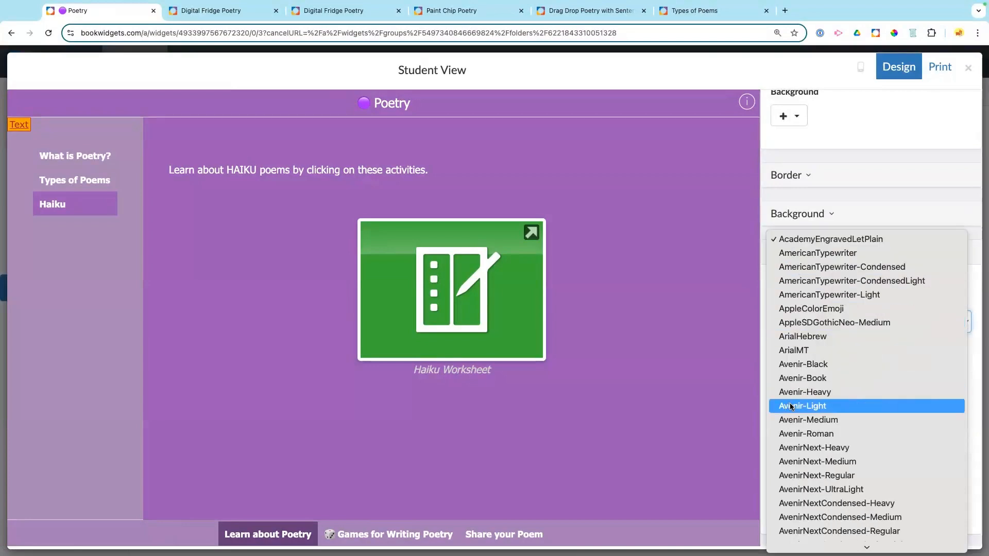
pyautogui.scroll(-5, 791, 407)
pyautogui.scroll(-1, 792, 407)
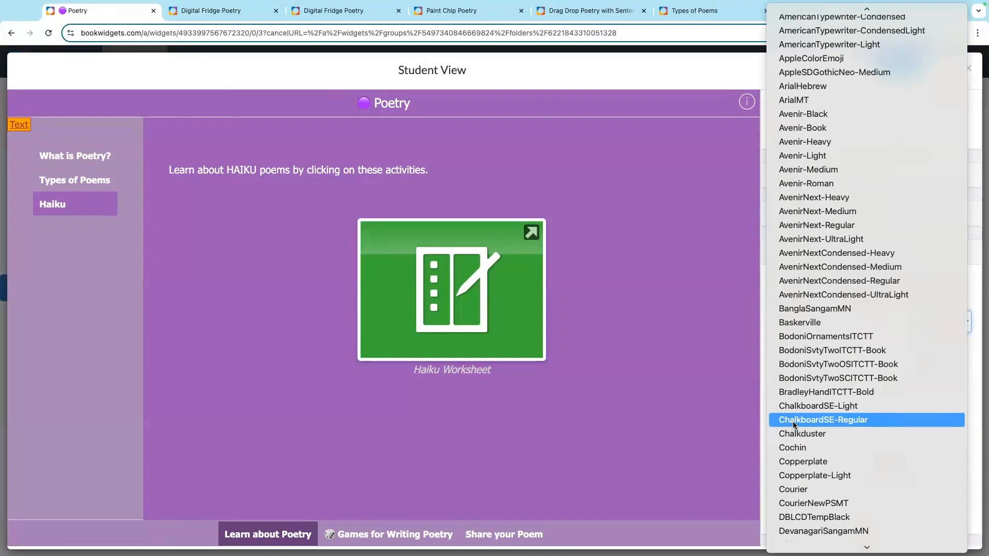
pyautogui.click(795, 419)
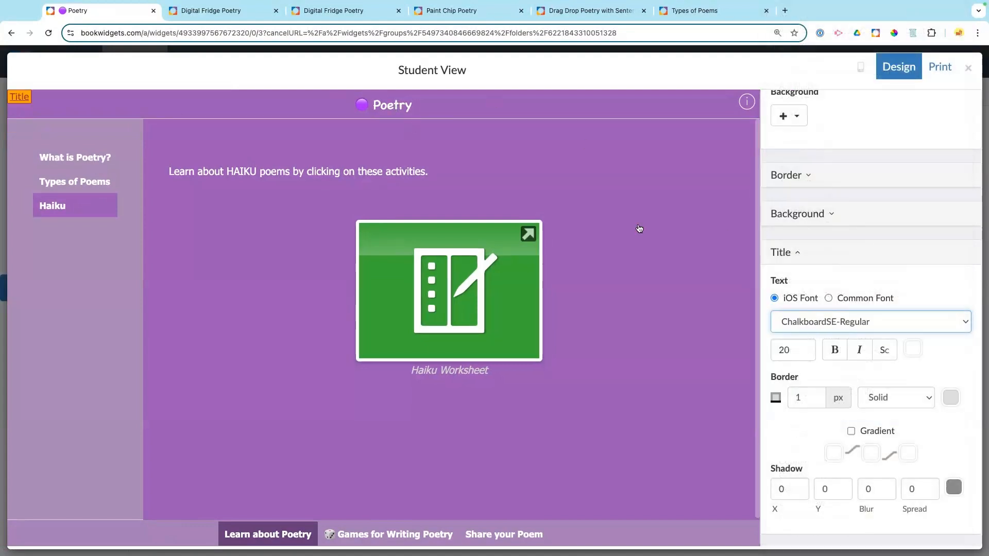
pyautogui.click(803, 347)
pyautogui.click(804, 347)
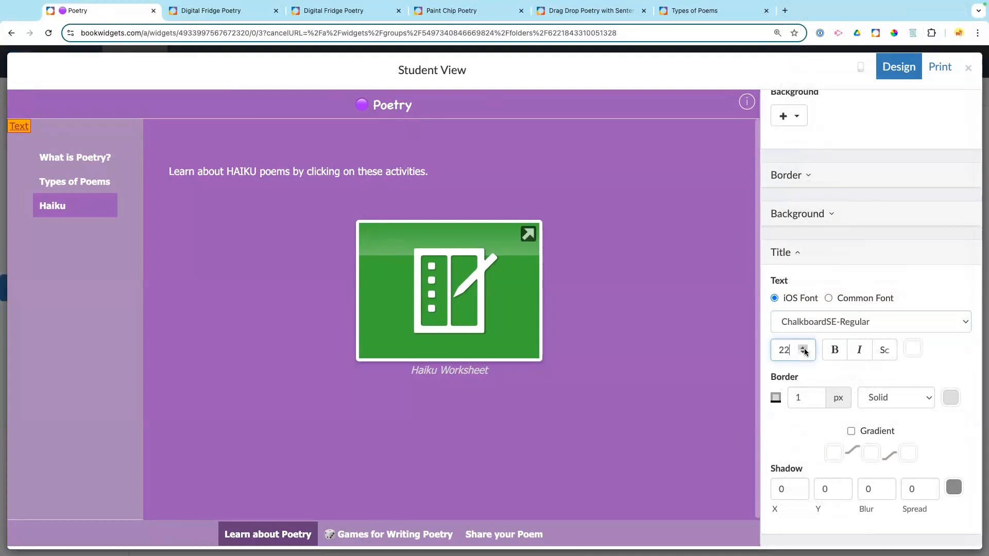
pyautogui.click(803, 348)
pyautogui.click(803, 348)
pyautogui.click(803, 348)
pyautogui.click(804, 348)
pyautogui.click(803, 349)
pyautogui.click(803, 348)
pyautogui.click(803, 348)
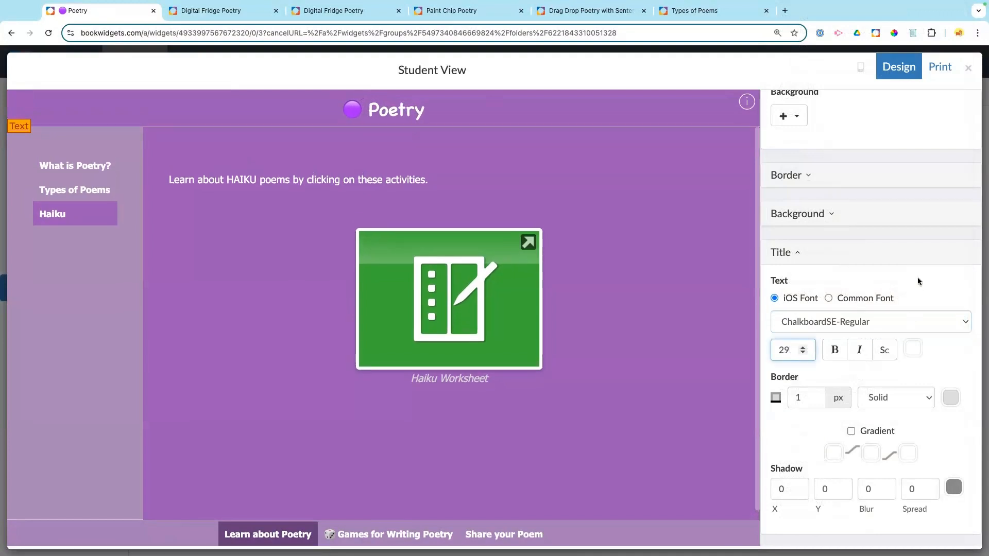
pyautogui.click(796, 253)
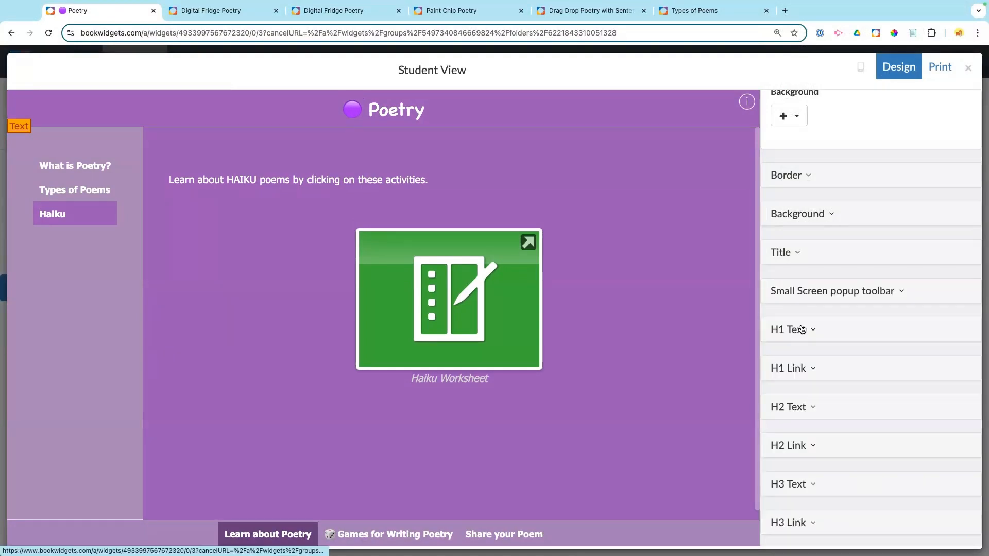
# Step: Set the H1 text to the iOS font Avenir-Heavy
pyautogui.click(801, 329)
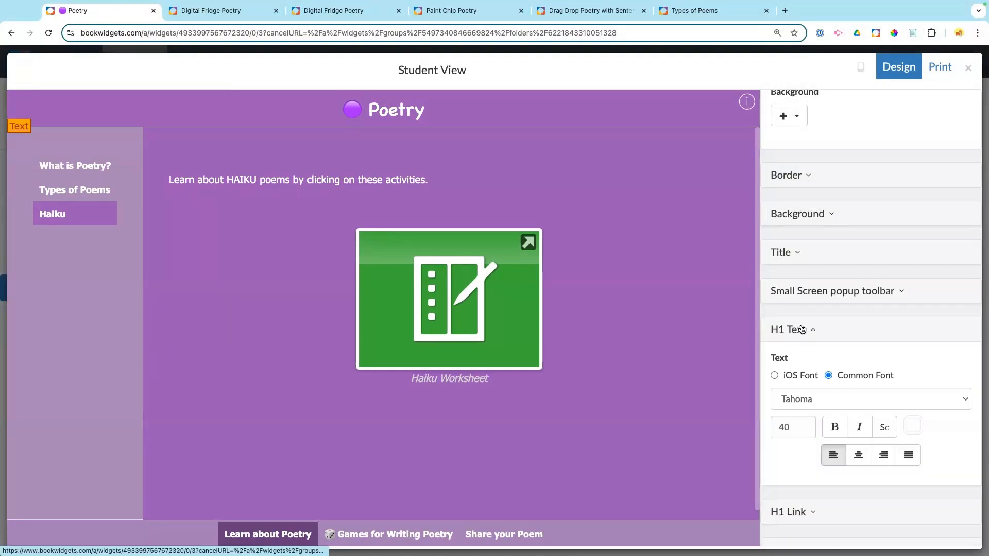
pyautogui.click(775, 375)
pyautogui.click(801, 401)
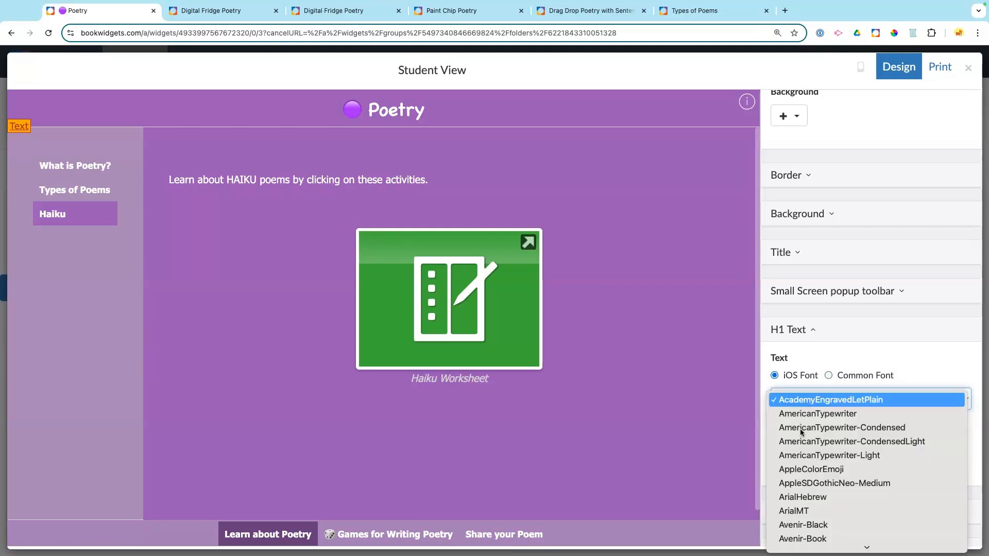
pyautogui.scroll(-5, 799, 451)
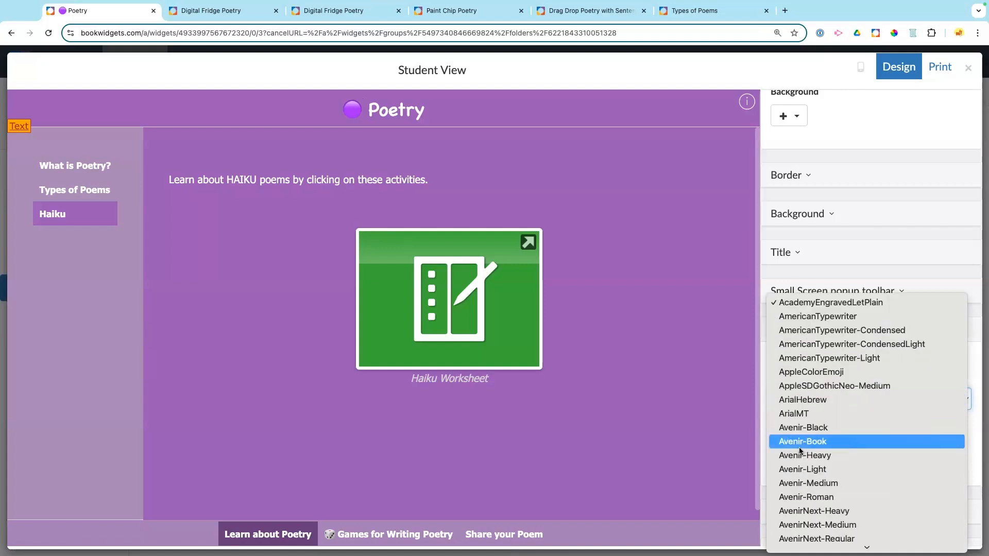
pyautogui.click(799, 456)
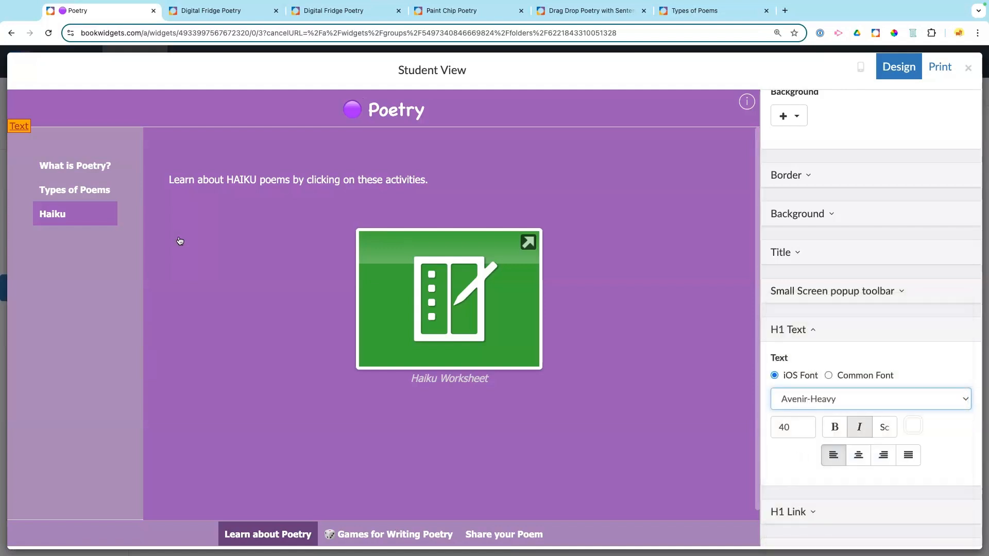
# Step: Browse What is Poetry?, Types of Poems and Haiku, ending on Games for Writing Poetry
pyautogui.click(60, 166)
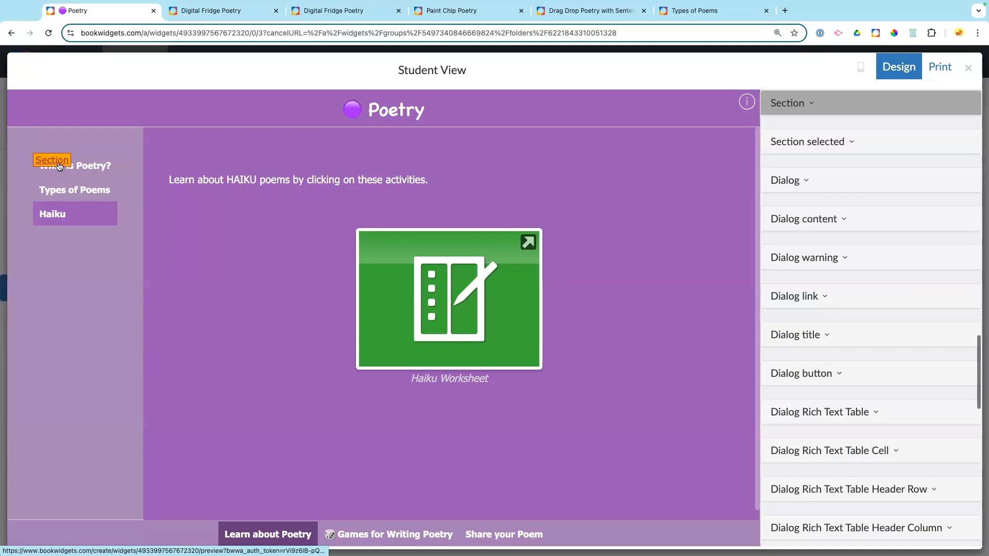
pyautogui.click(89, 170)
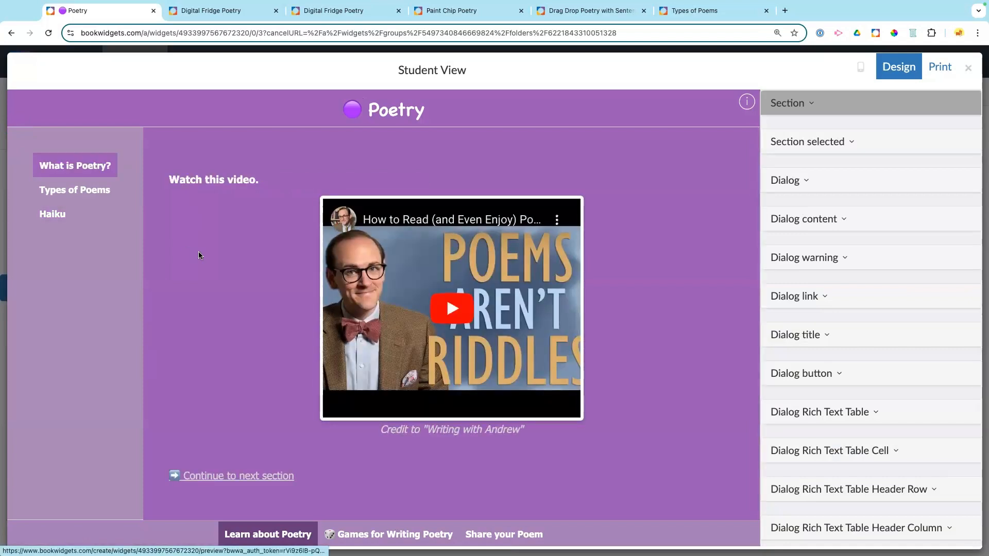
pyautogui.click(76, 189)
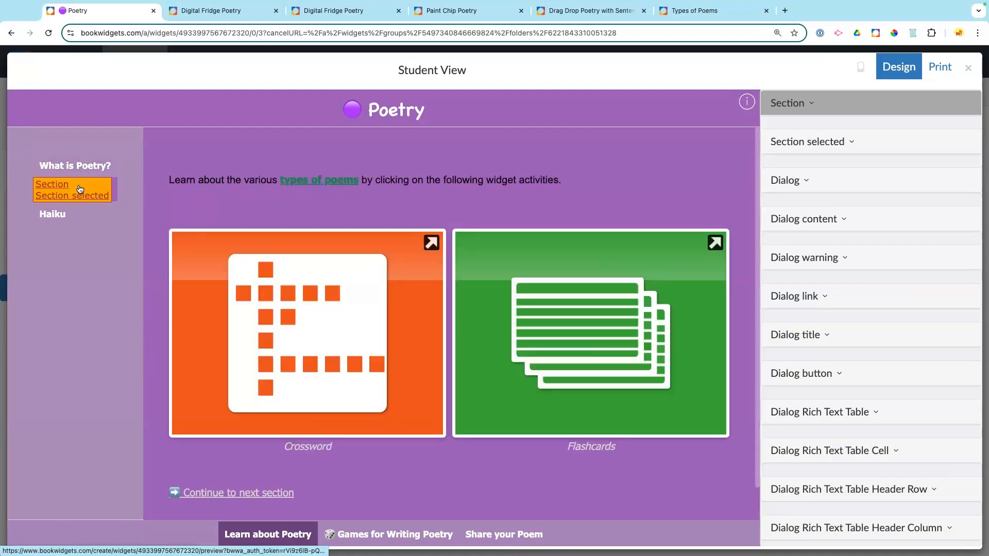
pyautogui.scroll(-1, 258, 214)
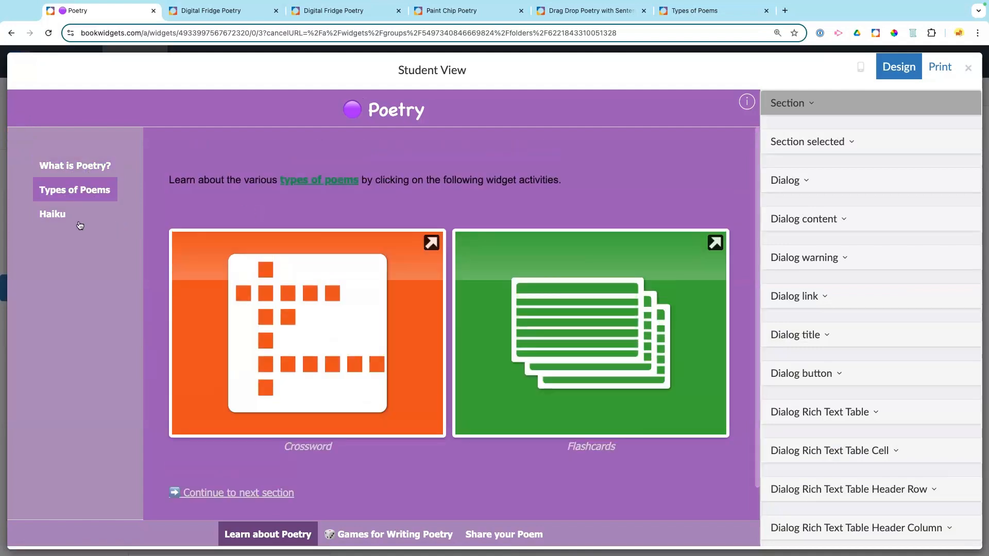
pyautogui.click(56, 216)
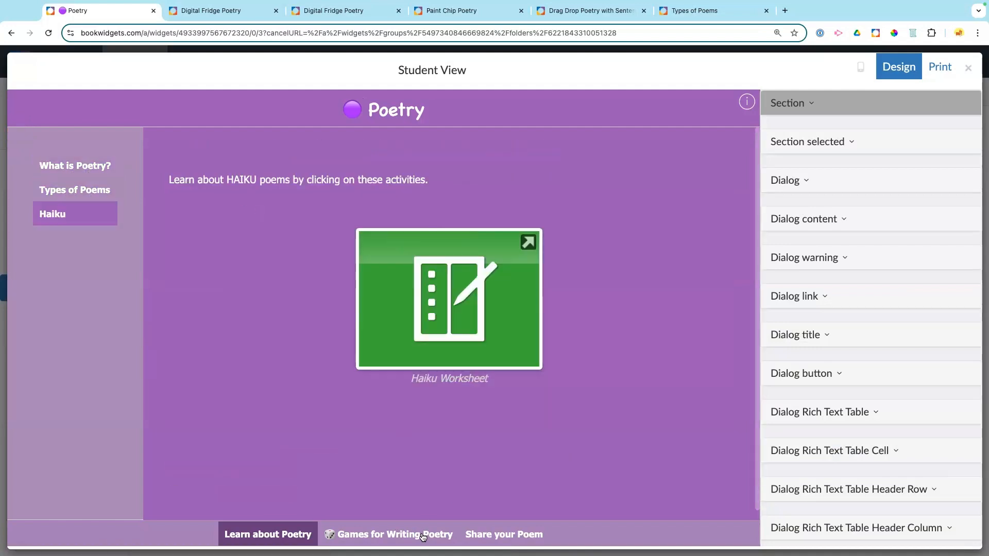
pyautogui.click(422, 534)
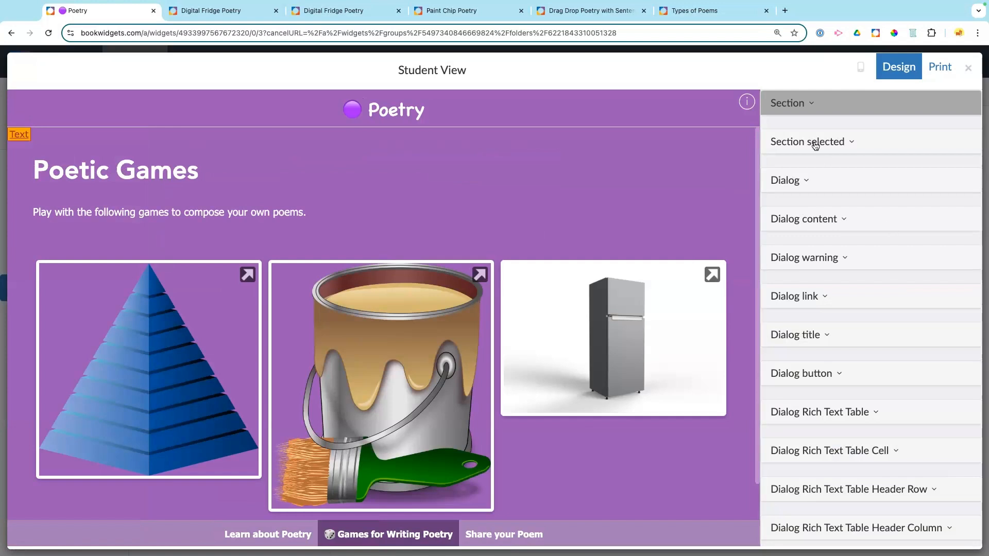
pyautogui.scroll(8, 823, 182)
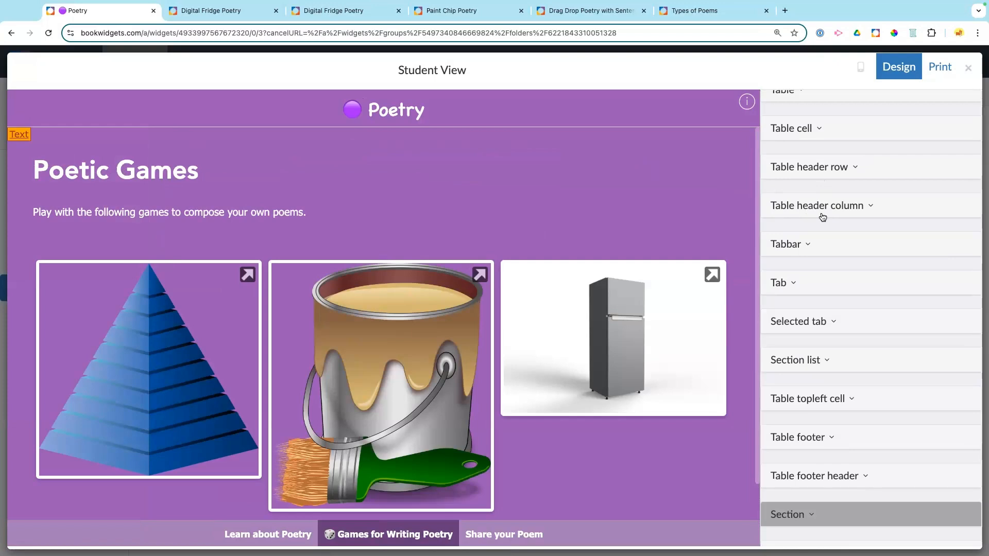
pyautogui.scroll(15, 822, 216)
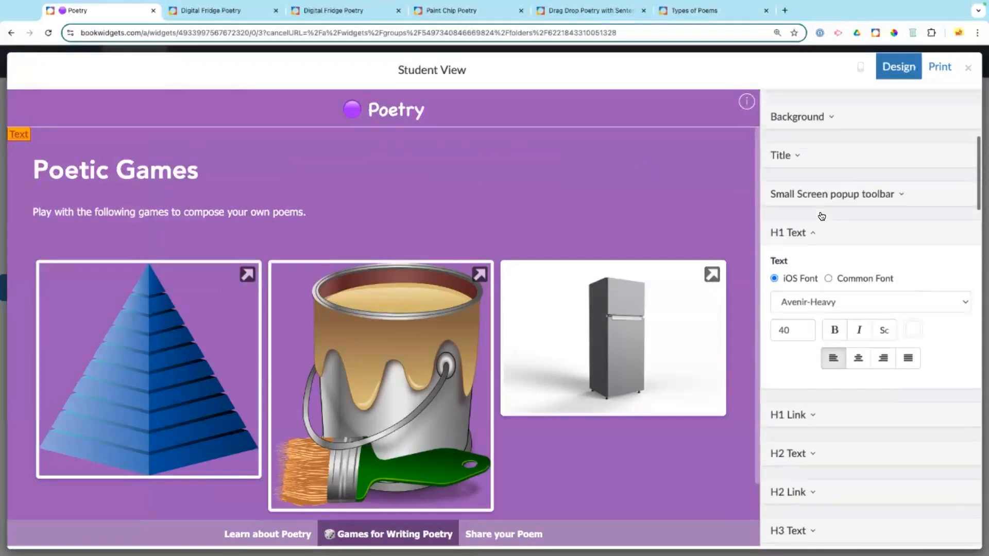
pyautogui.scroll(5, 821, 217)
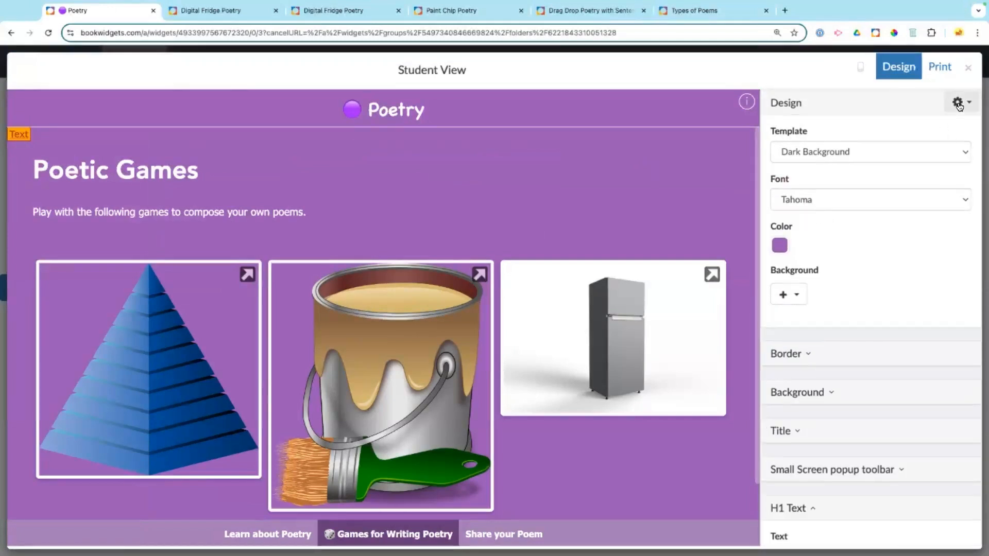
# Step: Close Student View and move to the 'Getting started demonstration on BookWidgets!' presentation slide
pyautogui.click(959, 106)
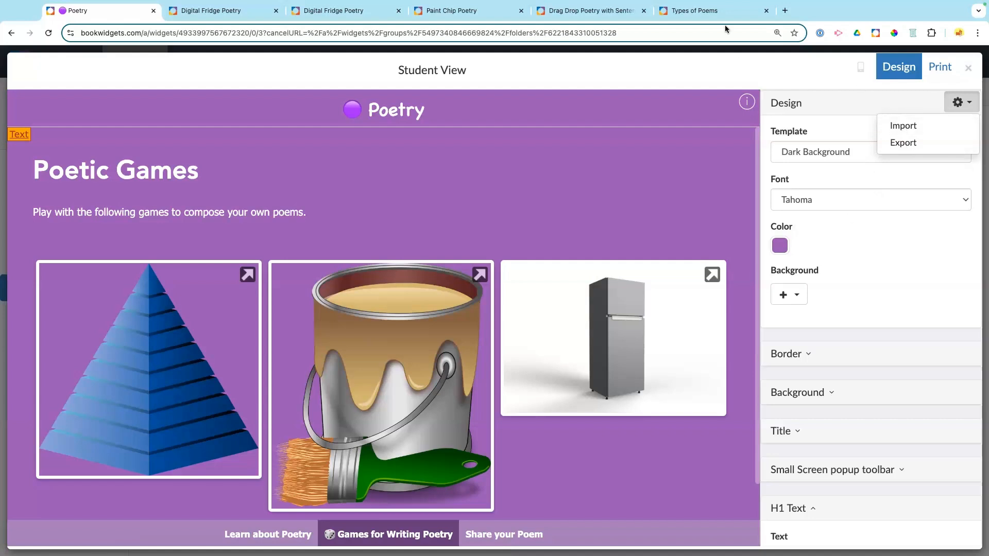
pyautogui.click(968, 67)
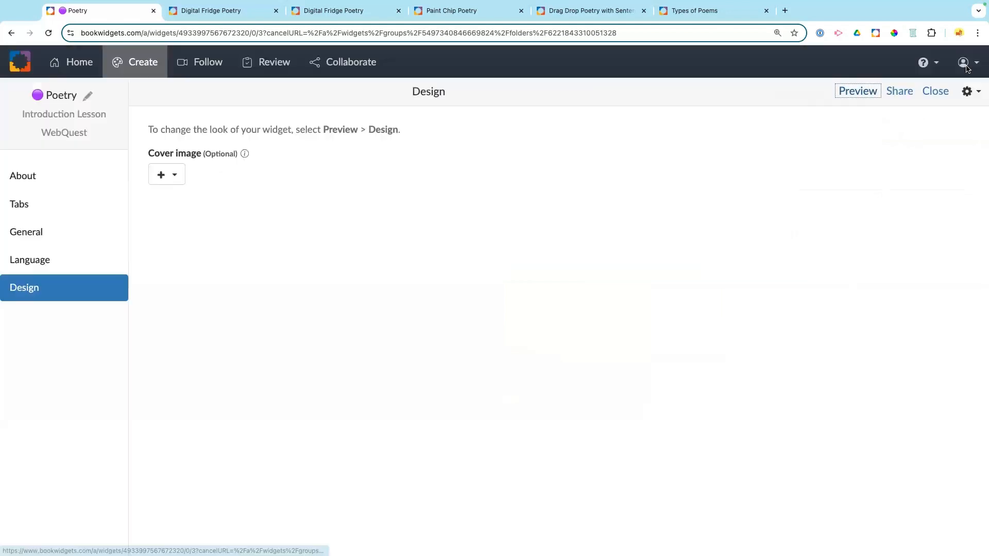
pyautogui.hotkey('ctrl', 'Right')
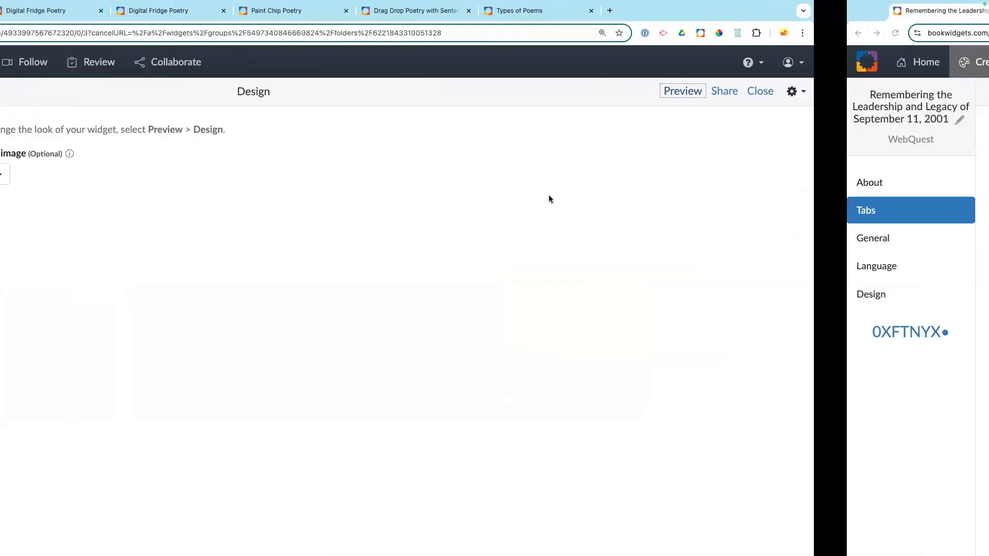
pyautogui.hotkey('ctrl', 'Left')
pyautogui.hotkey('ctrl', 'Left')
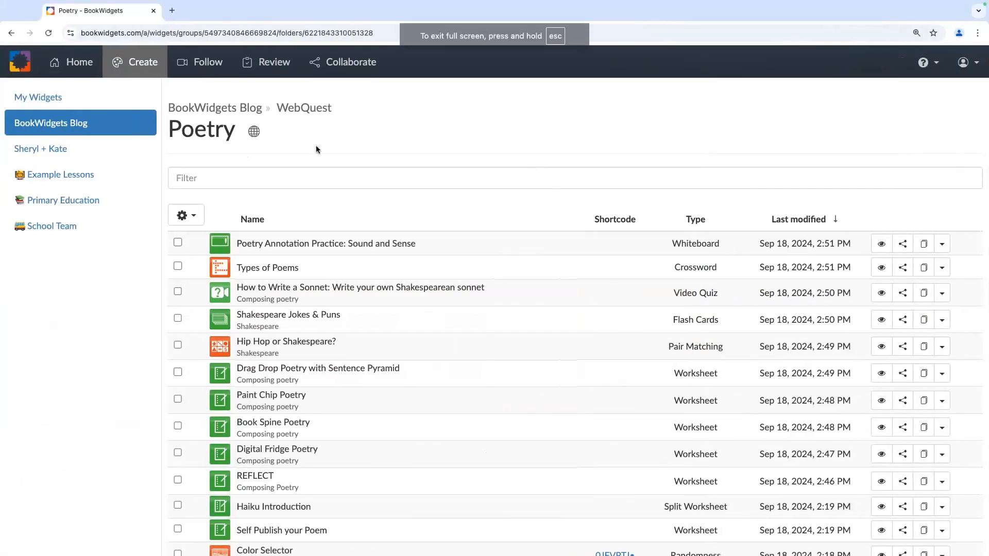
pyautogui.hotkey('ctrl', 'Left')
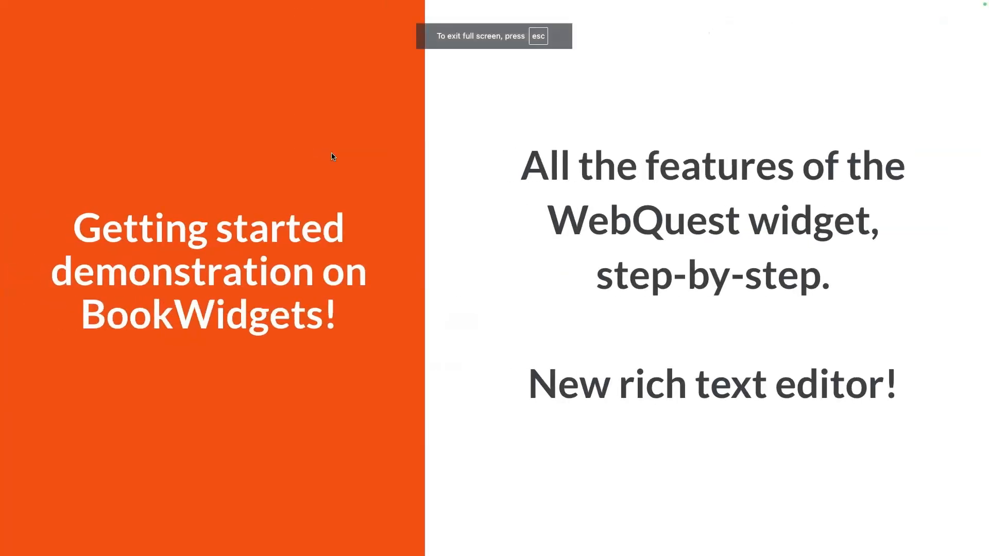
# Step: Advance past the Extra Tips title slide to tip 1 on Glue, Plan and Instructions
pyautogui.press('Right')
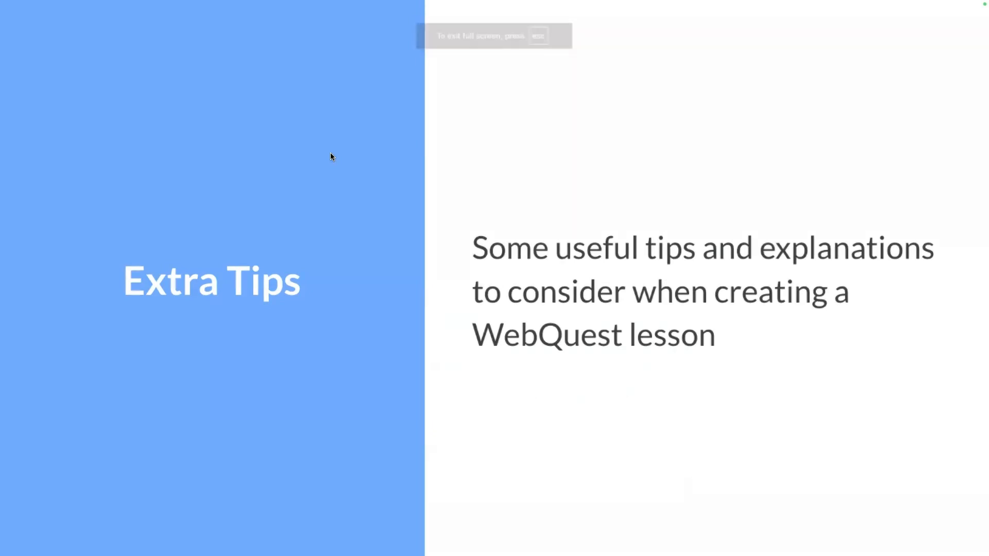
pyautogui.press('Right')
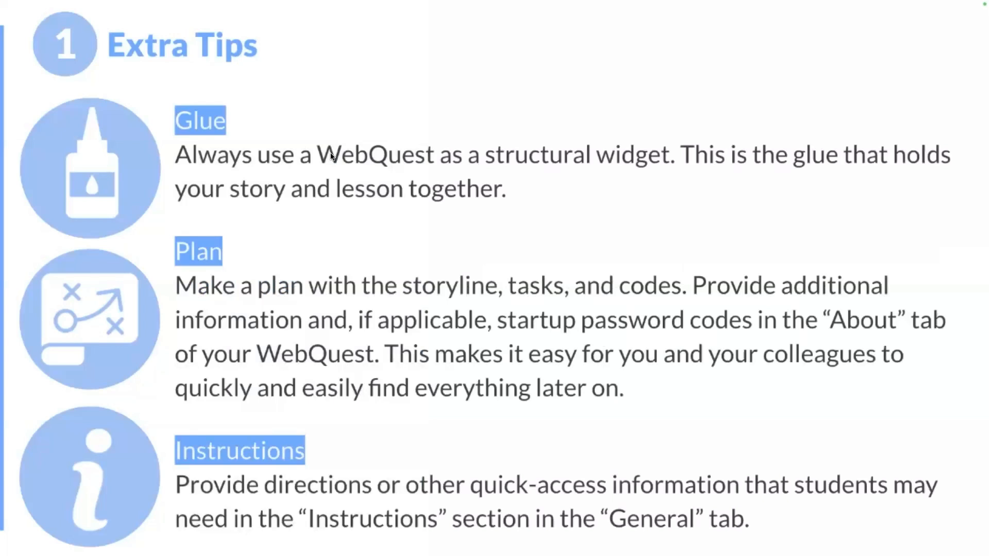